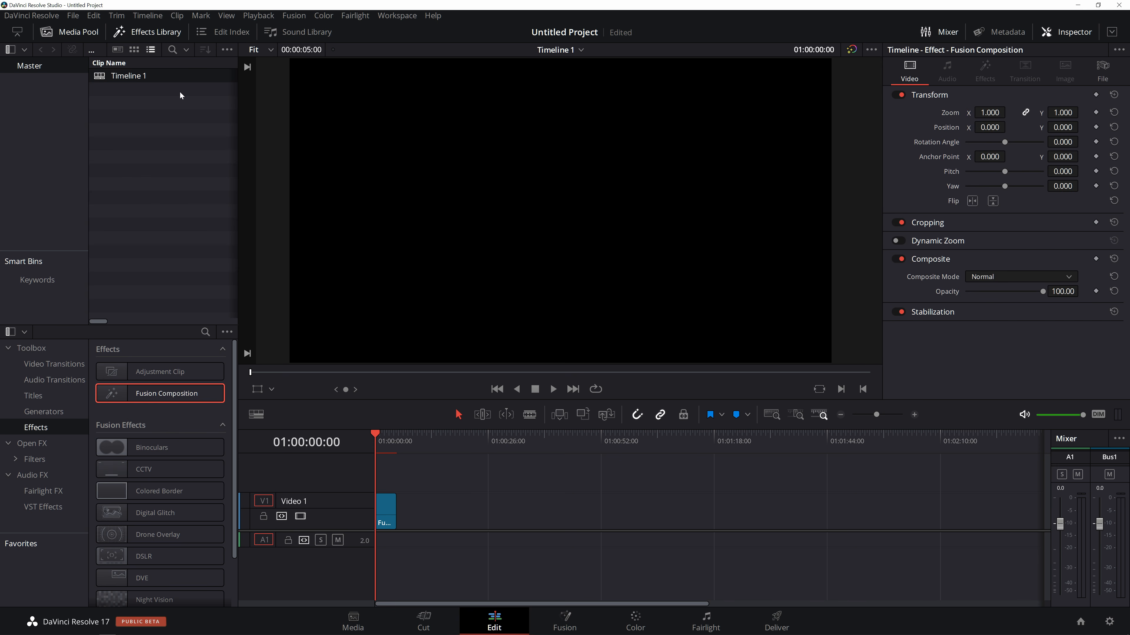
- Extend the Fusion Composition clip on the timeline to about 13 seconds and open it on the Fusion page
{"action": "left_click_drag", "start_coordinate": [395, 512], "coordinate": [432, 507]}
{"action": "left_click", "coordinate": [401, 448]}
{"action": "left_click", "coordinate": [405, 518]}
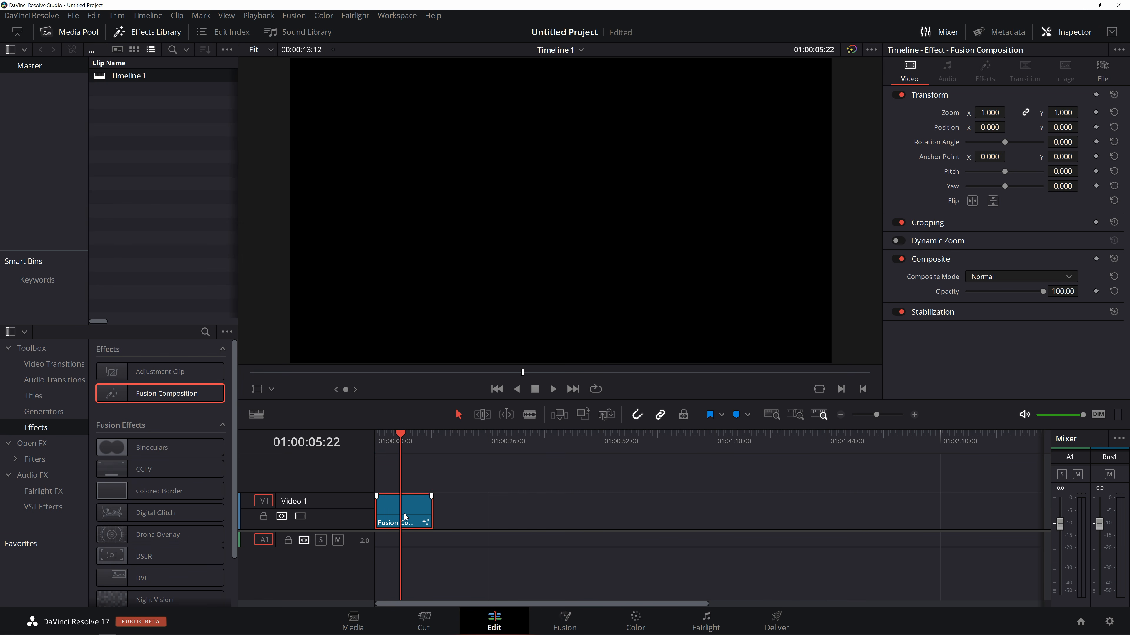
{"action": "left_click", "coordinate": [574, 617]}
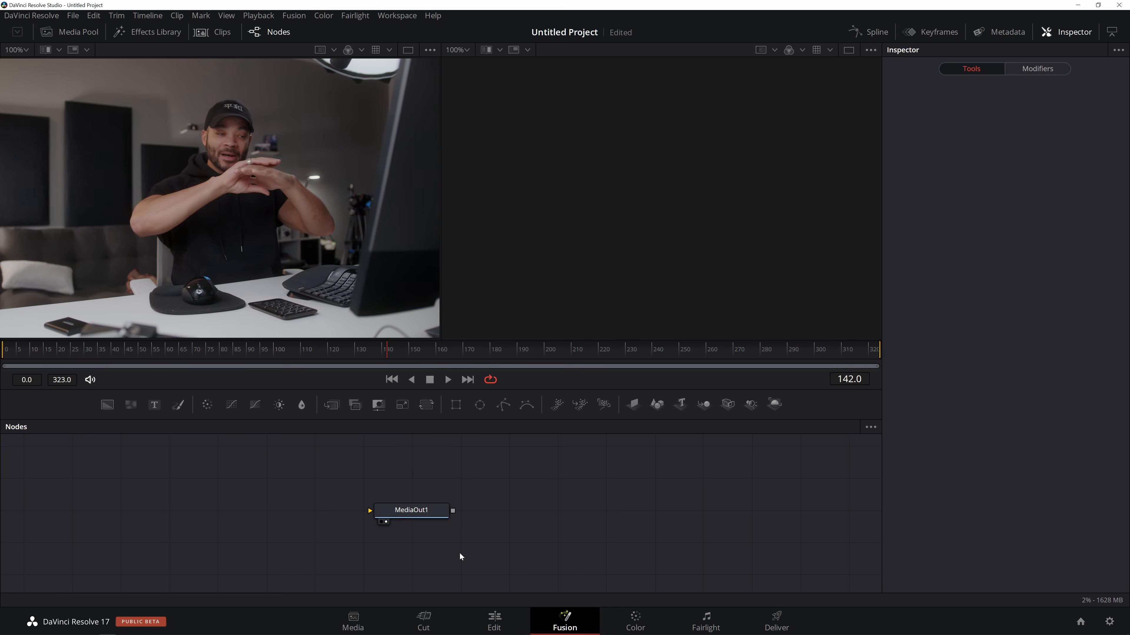
- Move the MediaOut1 node farther right in the node graph, switching between the Edit and Fusion pages
{"action": "left_click_drag", "start_coordinate": [400, 510], "coordinate": [501, 502]}
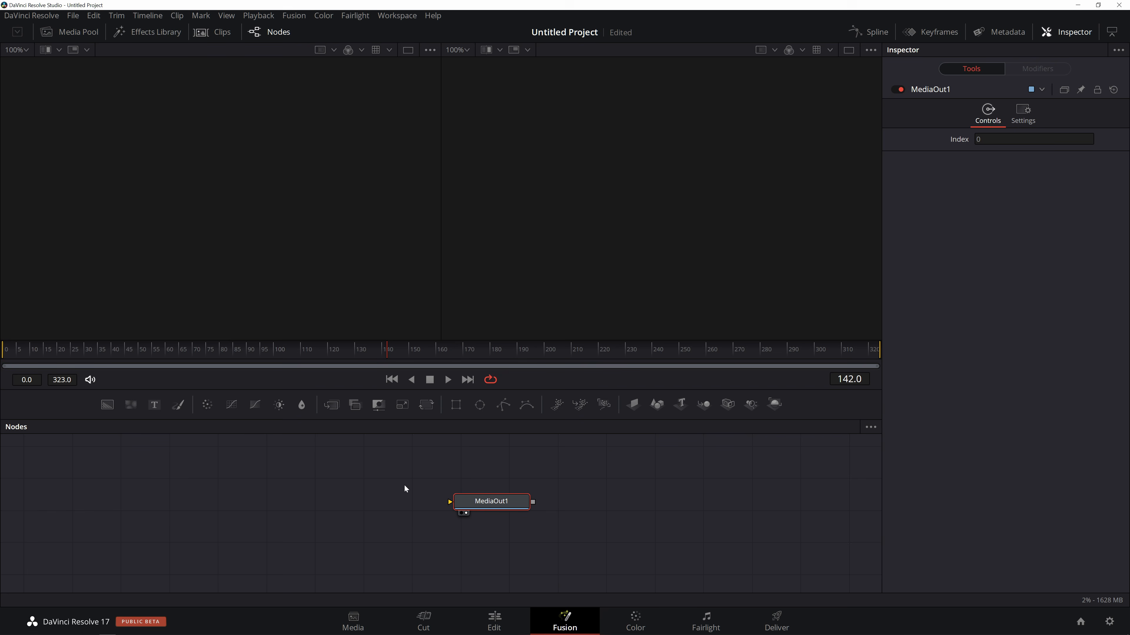
{"action": "left_click", "coordinate": [493, 619]}
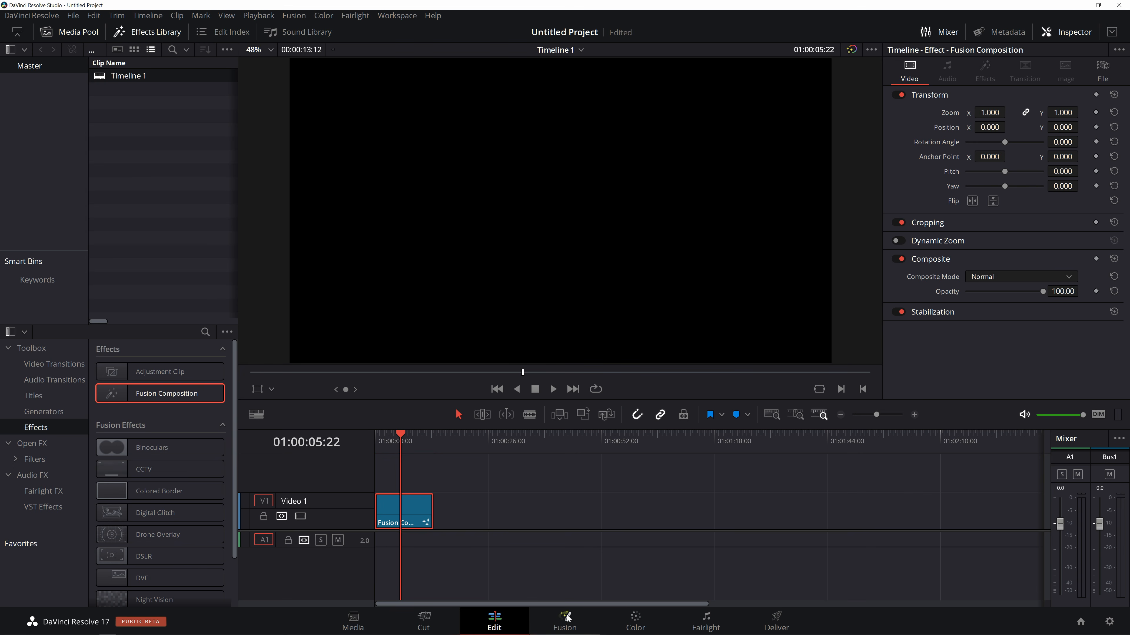
{"action": "left_click", "coordinate": [566, 617]}
{"action": "left_click_drag", "start_coordinate": [504, 504], "coordinate": [593, 508]}
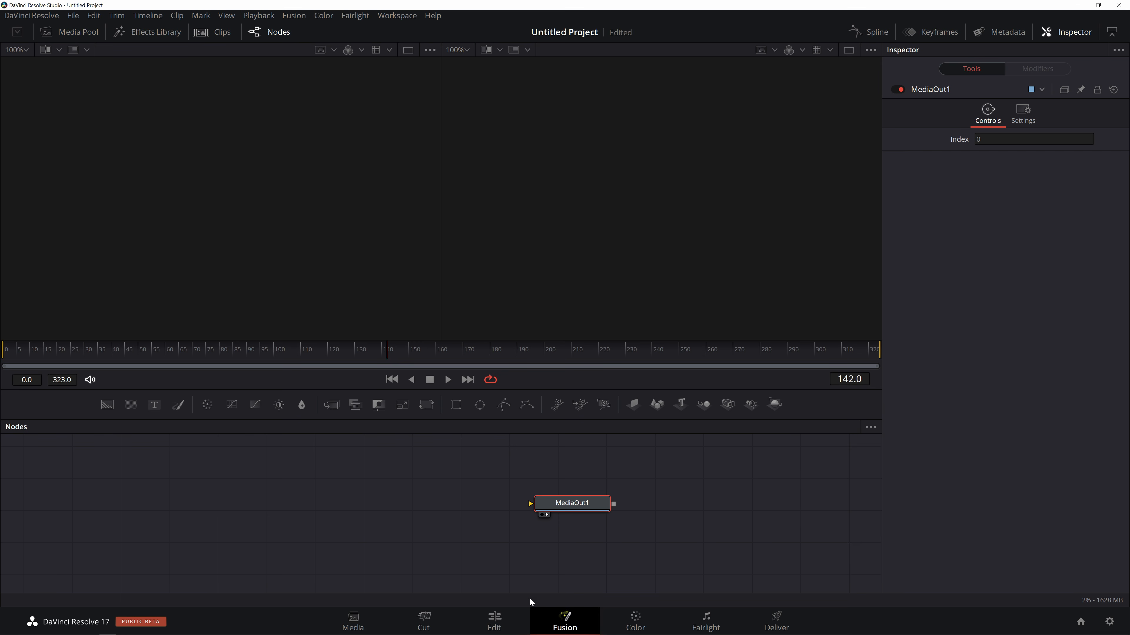
{"action": "left_click", "coordinate": [512, 625]}
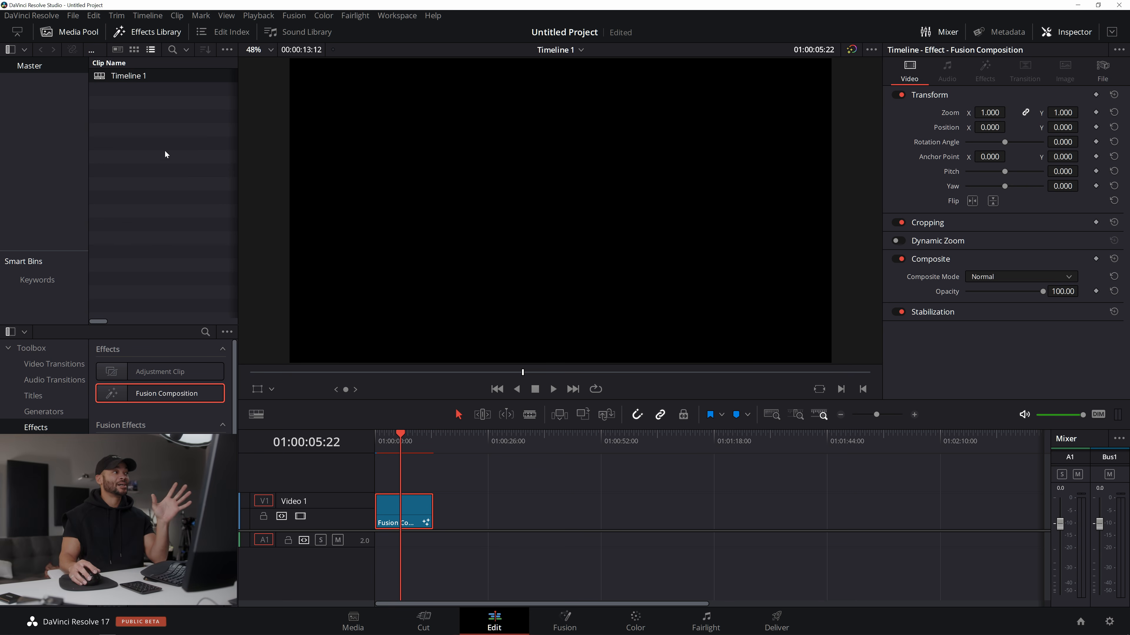
- Delete Timeline 1 from the media pool and confirm its removal
{"action": "right_click", "coordinate": [128, 118]}
{"action": "left_click", "coordinate": [122, 80]}
{"action": "key", "text": "Escape"}
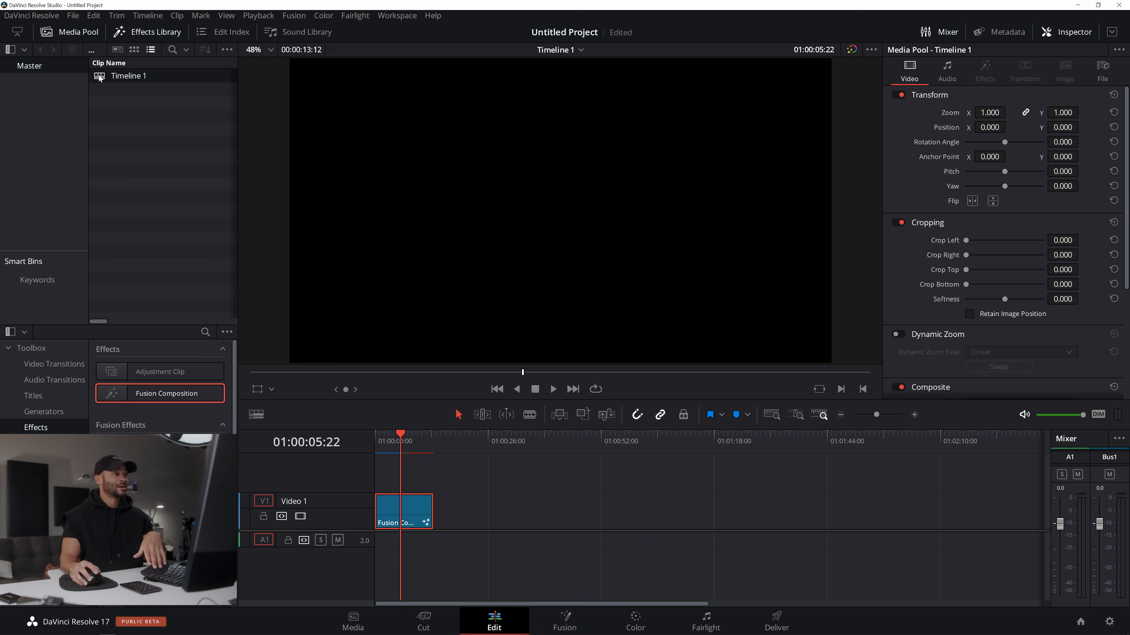
{"action": "key", "text": "Delete"}
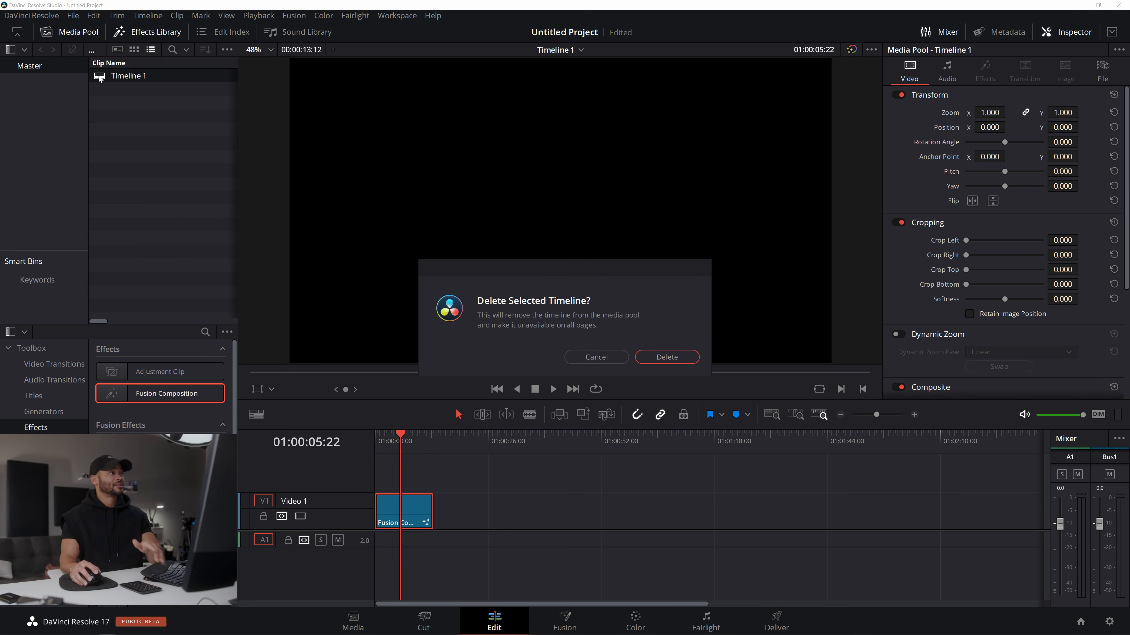
{"action": "left_click", "coordinate": [654, 360]}
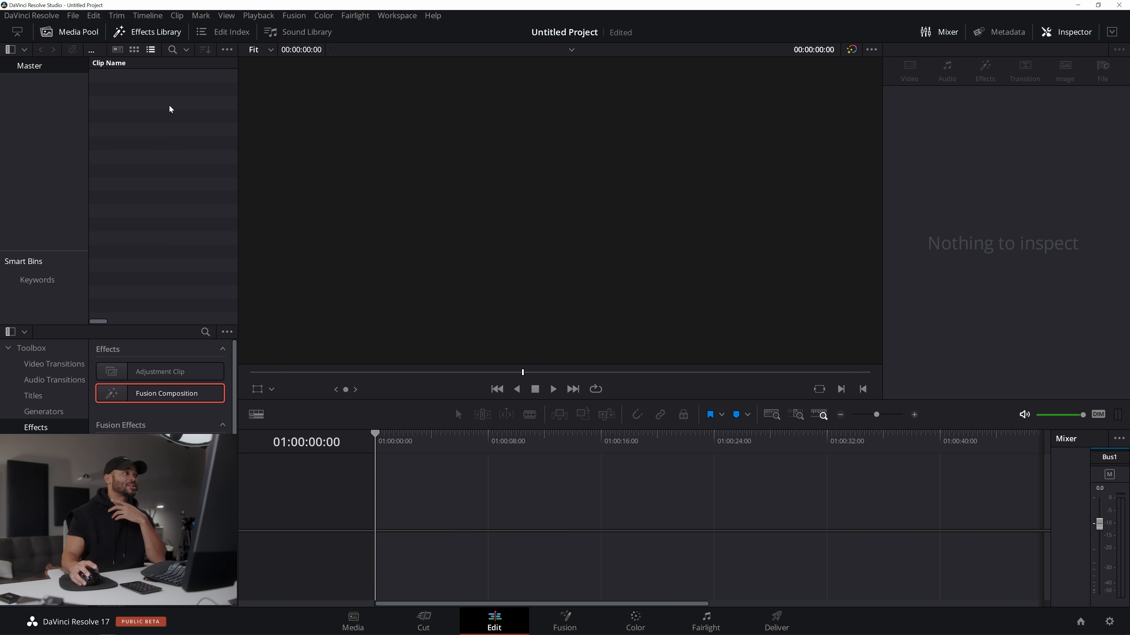
- Start a new Fusion composition clip in the Master bin and set its duration to 00:00:10:00
{"action": "left_click", "coordinate": [47, 31]}
{"action": "left_click", "coordinate": [47, 31]}
{"action": "right_click", "coordinate": [174, 154]}
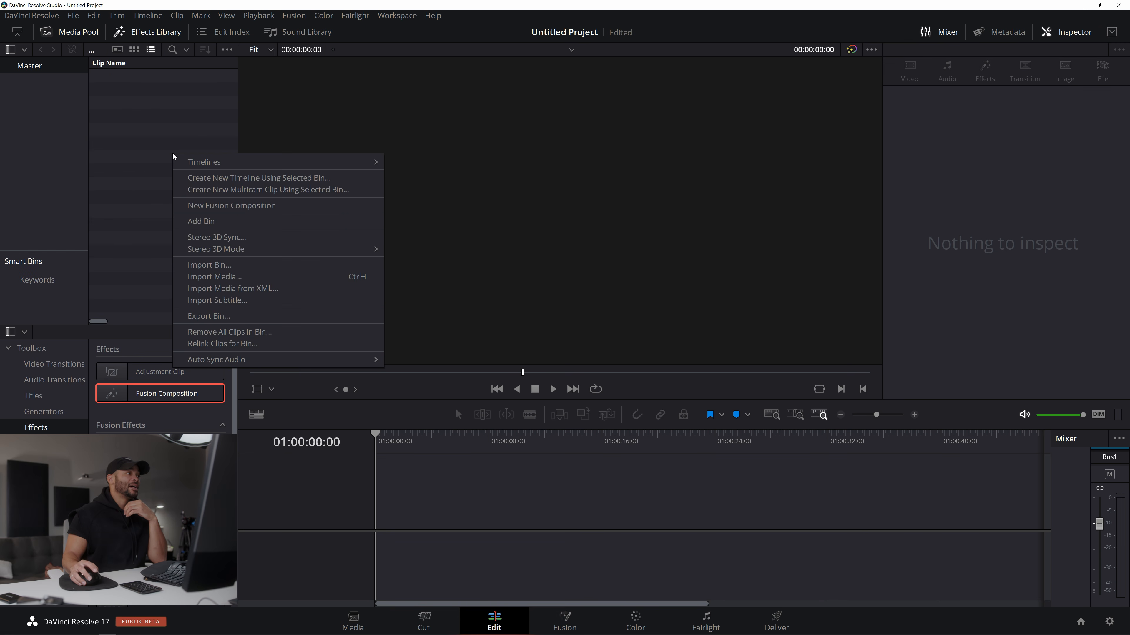
{"action": "left_click", "coordinate": [275, 205]}
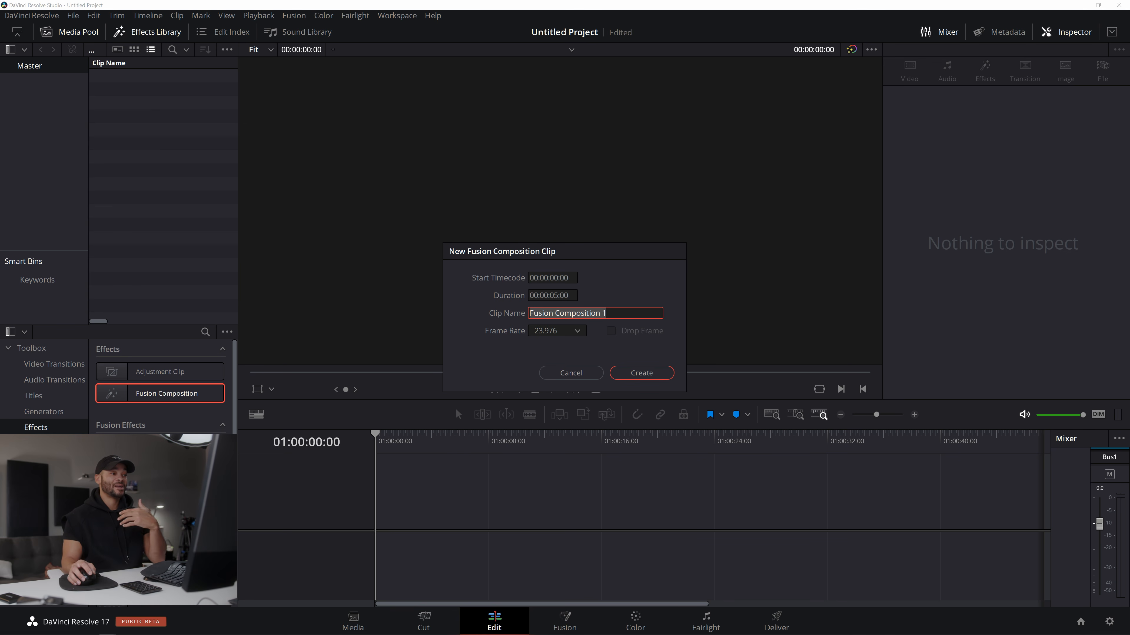
{"action": "left_click", "coordinate": [551, 296]}
{"action": "left_click", "coordinate": [559, 295]}
{"action": "key", "text": "BackSpace"}
{"action": "type", "text": "1"}
{"action": "key", "text": "Tab"}
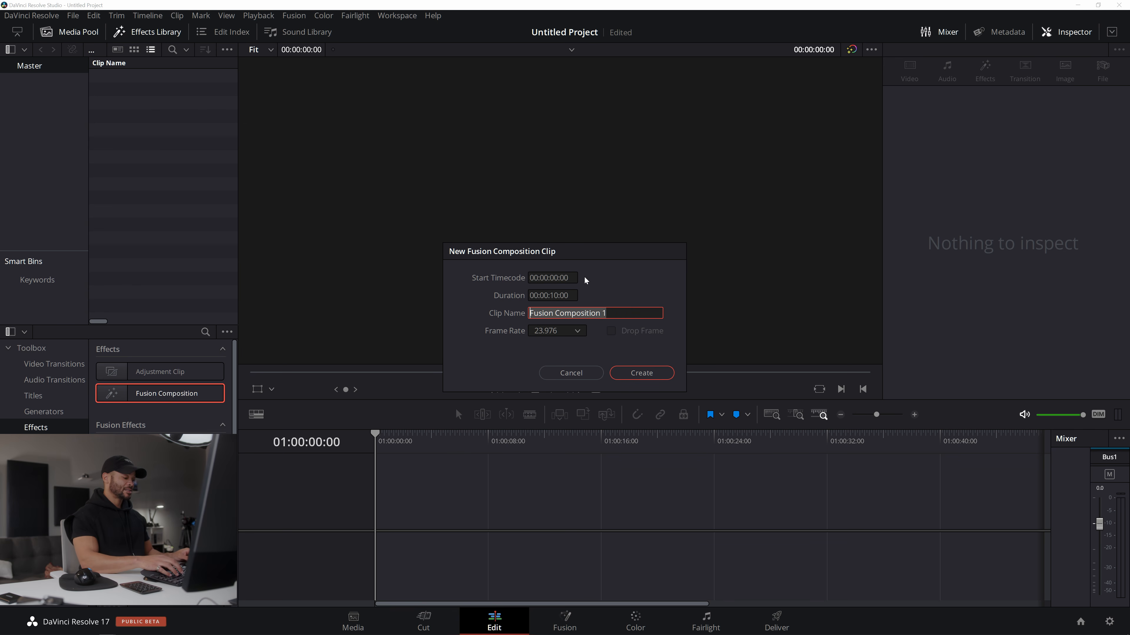
- Name the new Fusion composition clip SkyVue Logo and create it
{"action": "type", "text": "SkyVue Loog"}
{"action": "key", "text": "BackSpace"}
{"action": "type", "text": "o"}
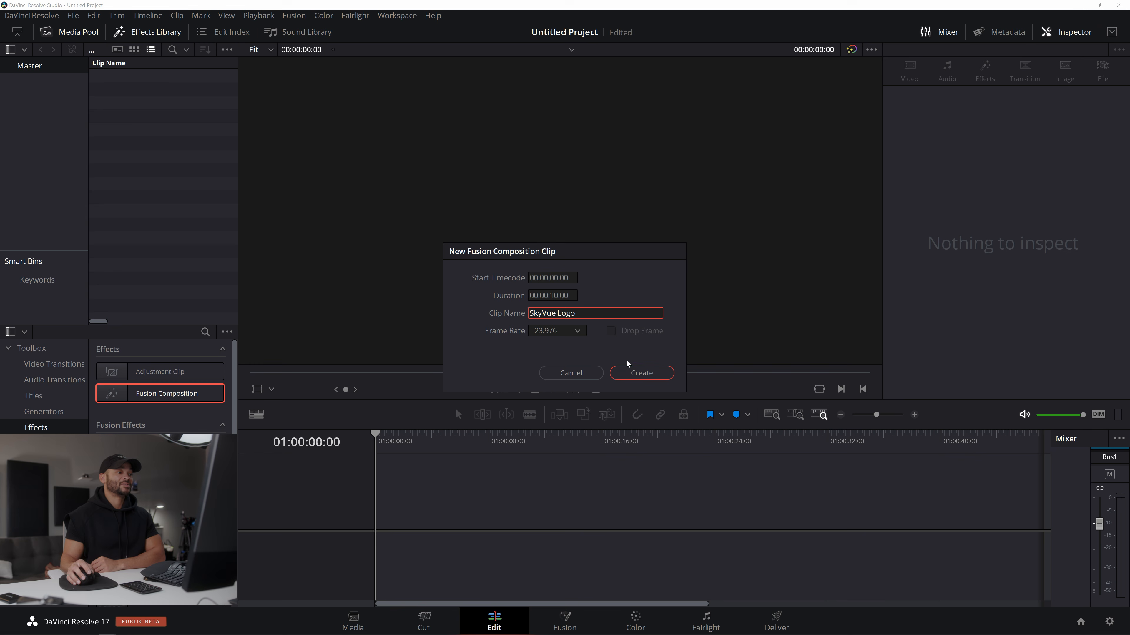
{"action": "left_click", "coordinate": [638, 377]}
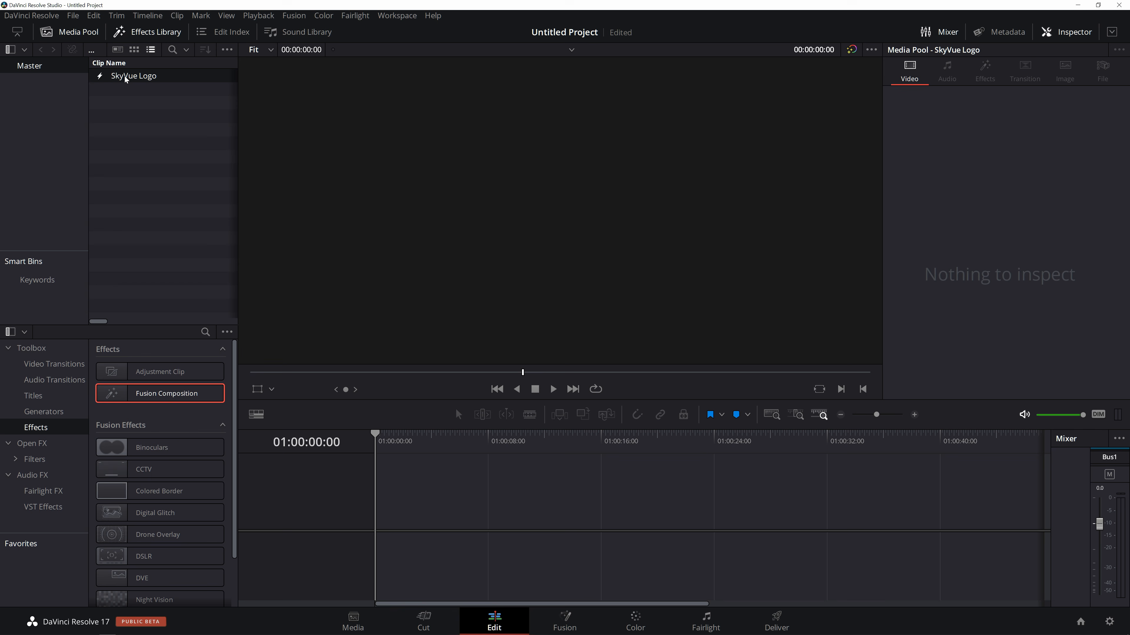
- Open the SkyVue Logo clip on the Fusion page and move its MediaOut1 node farther right
{"action": "mouse_move", "coordinate": [116, 79]}
{"action": "left_mouse_down"}
{"action": "mouse_move", "coordinate": [387, 545]}
{"action": "mouse_move", "coordinate": [117, 78]}
{"action": "left_mouse_up"}
{"action": "right_click", "coordinate": [116, 78]}
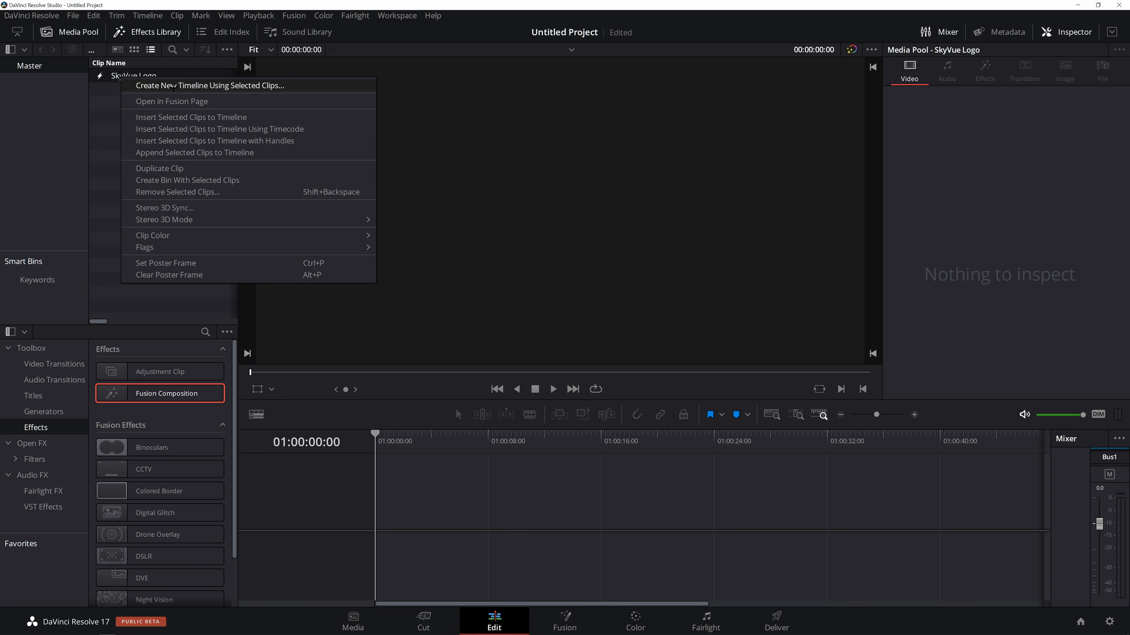
{"action": "left_click", "coordinate": [177, 100]}
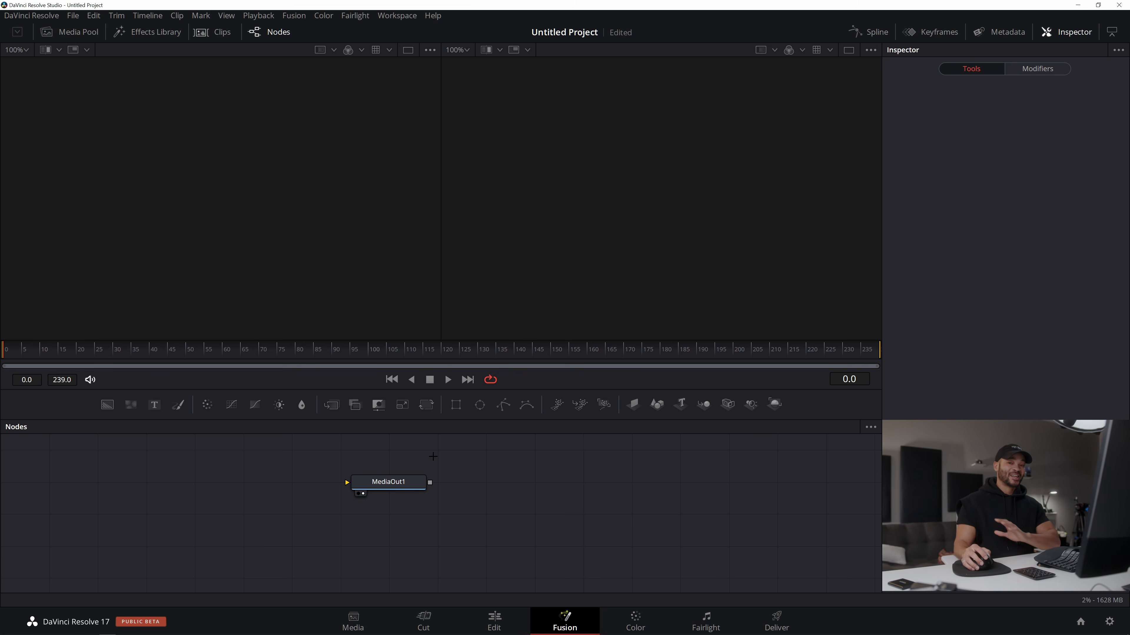
{"action": "left_click_drag", "start_coordinate": [393, 486], "coordinate": [569, 503]}
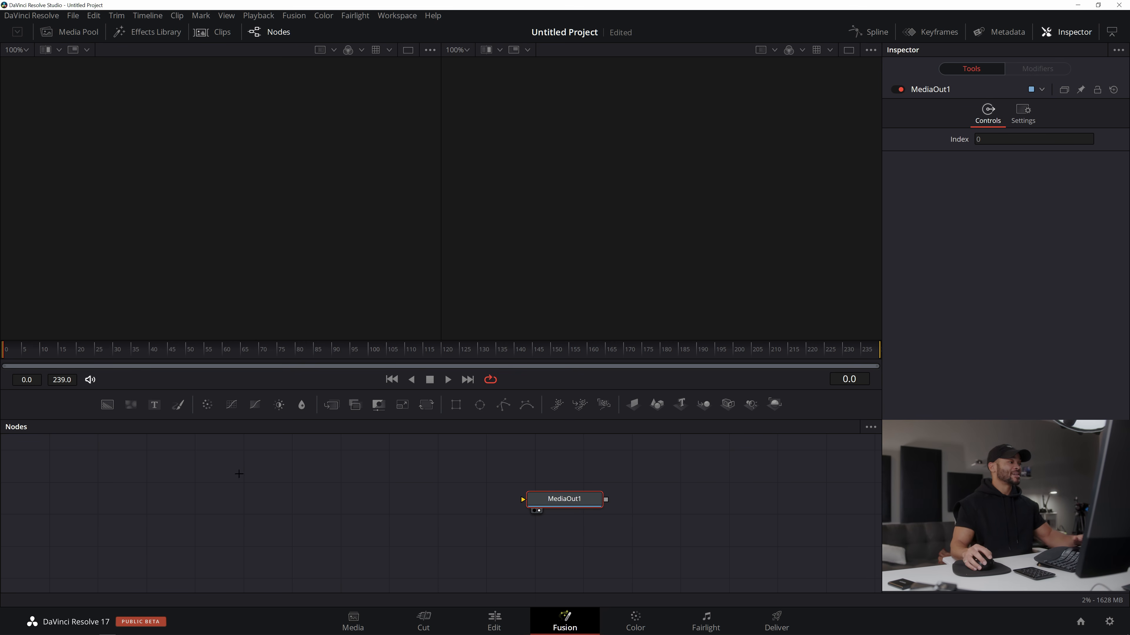
{"action": "scroll", "coordinate": [349, 504], "scroll_direction": "up", "scroll_amount": 3}
{"action": "scroll", "coordinate": [349, 506], "scroll_direction": "down", "scroll_amount": 3}
{"action": "scroll", "coordinate": [367, 492], "scroll_direction": "up", "scroll_amount": 3}
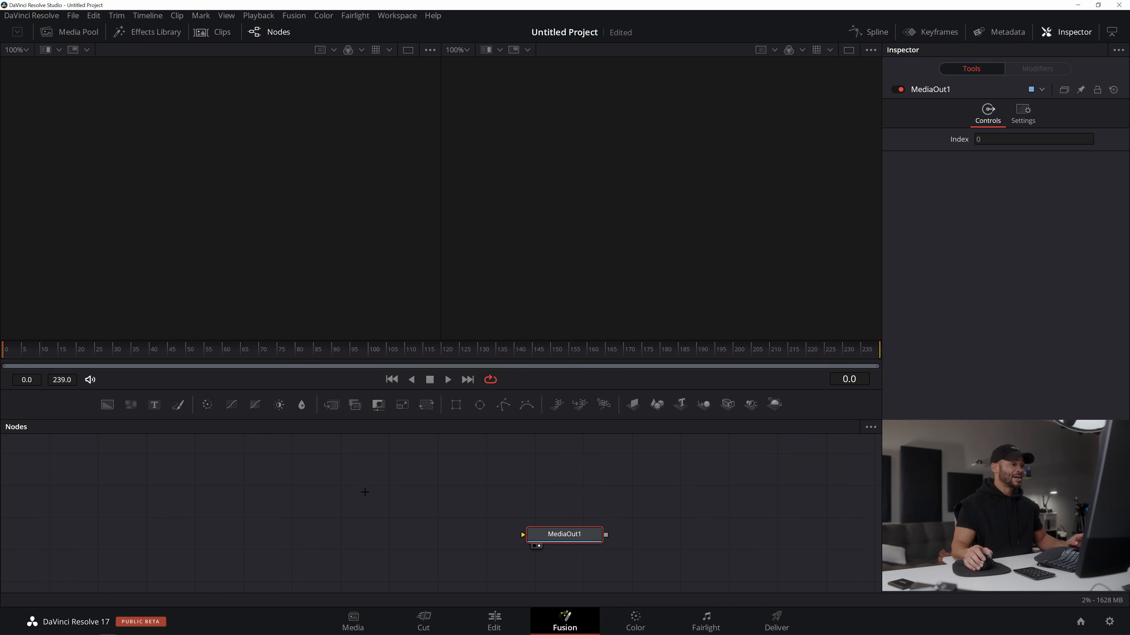
{"action": "scroll", "coordinate": [367, 489], "scroll_direction": "down", "scroll_amount": 4}
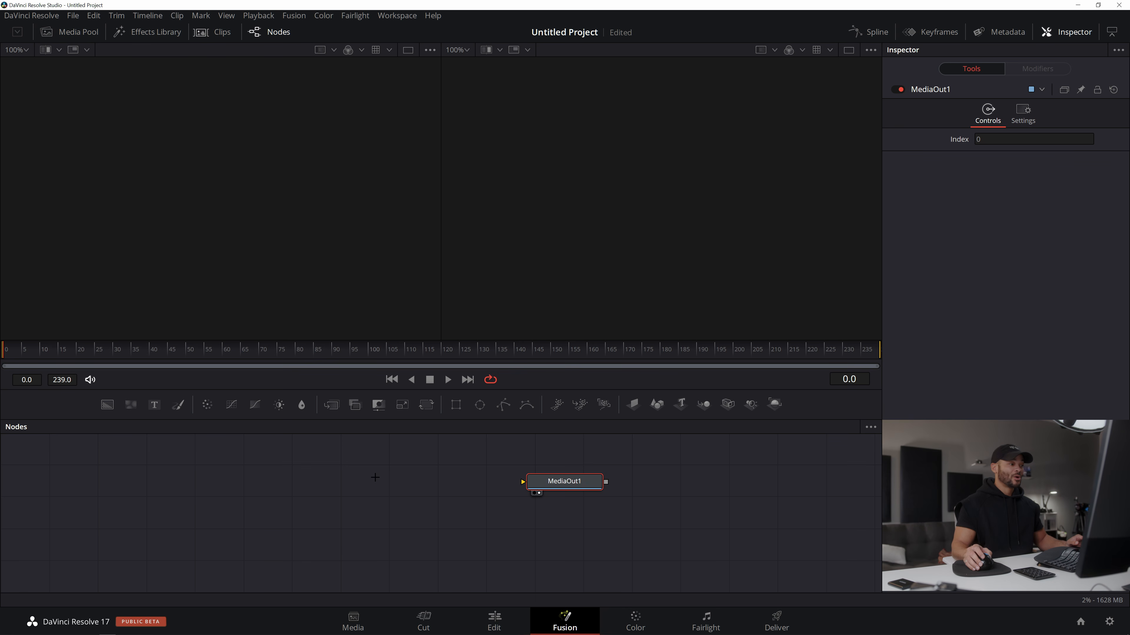
{"action": "left_click_drag", "start_coordinate": [377, 477], "coordinate": [458, 490]}
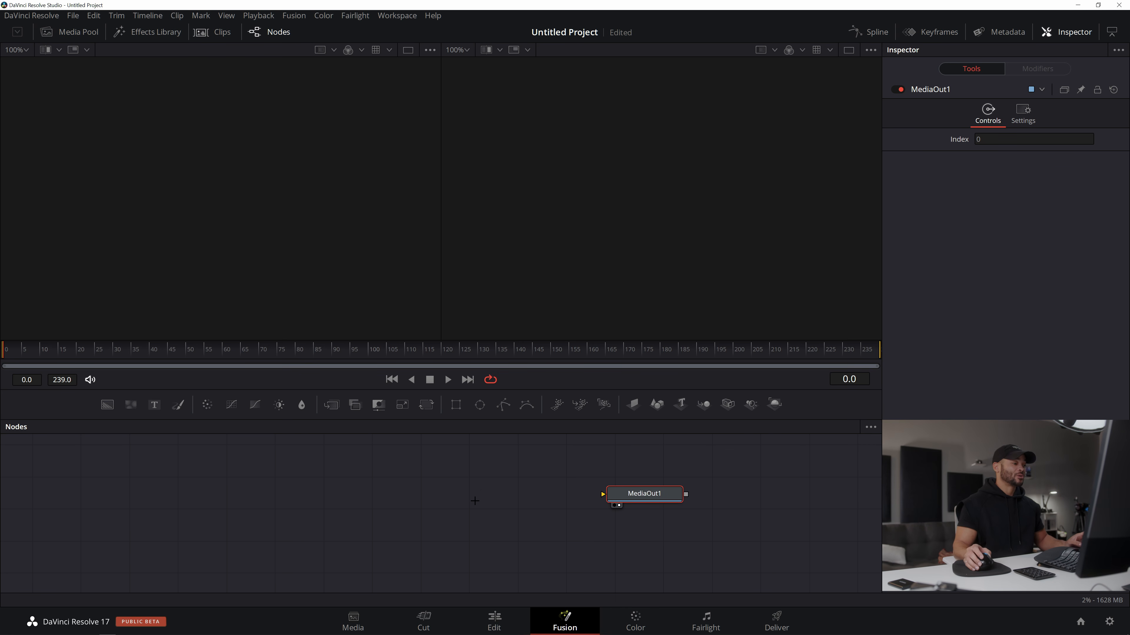
{"action": "scroll", "coordinate": [470, 492], "scroll_direction": "down", "scroll_amount": 3}
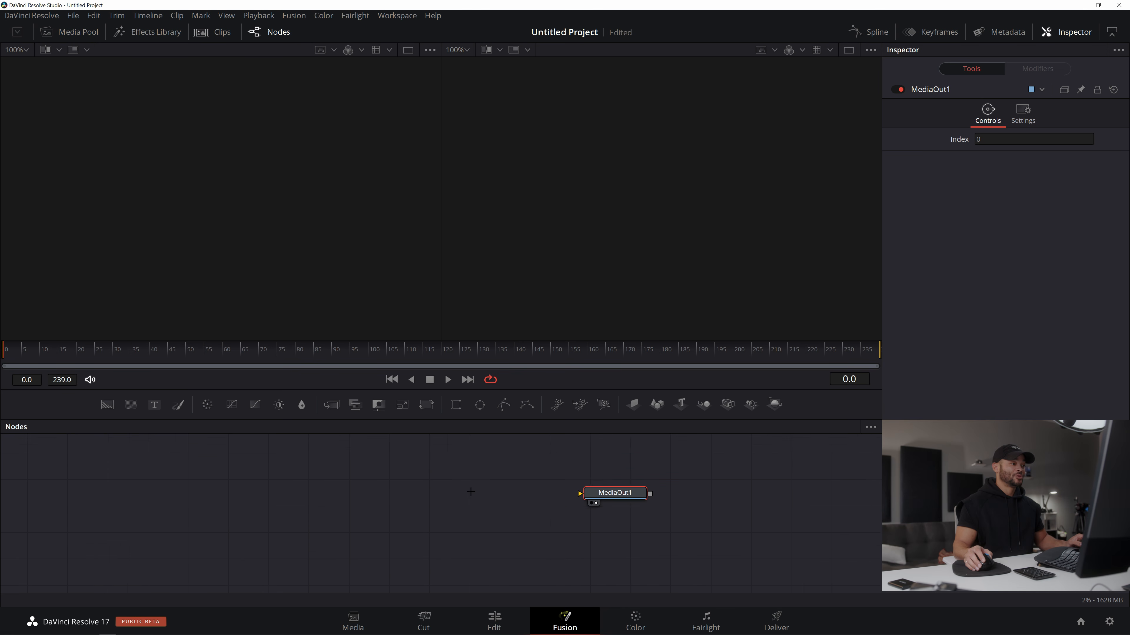
{"action": "scroll", "coordinate": [471, 491], "scroll_direction": "up", "scroll_amount": 1}
{"action": "scroll", "coordinate": [471, 492], "scroll_direction": "down", "scroll_amount": 3}
{"action": "scroll", "coordinate": [471, 492], "scroll_direction": "up", "scroll_amount": 1}
{"action": "scroll", "coordinate": [470, 492], "scroll_direction": "down", "scroll_amount": 3}
{"action": "scroll", "coordinate": [471, 491], "scroll_direction": "up", "scroll_amount": 2}
{"action": "scroll", "coordinate": [471, 491], "scroll_direction": "up", "scroll_amount": 1}
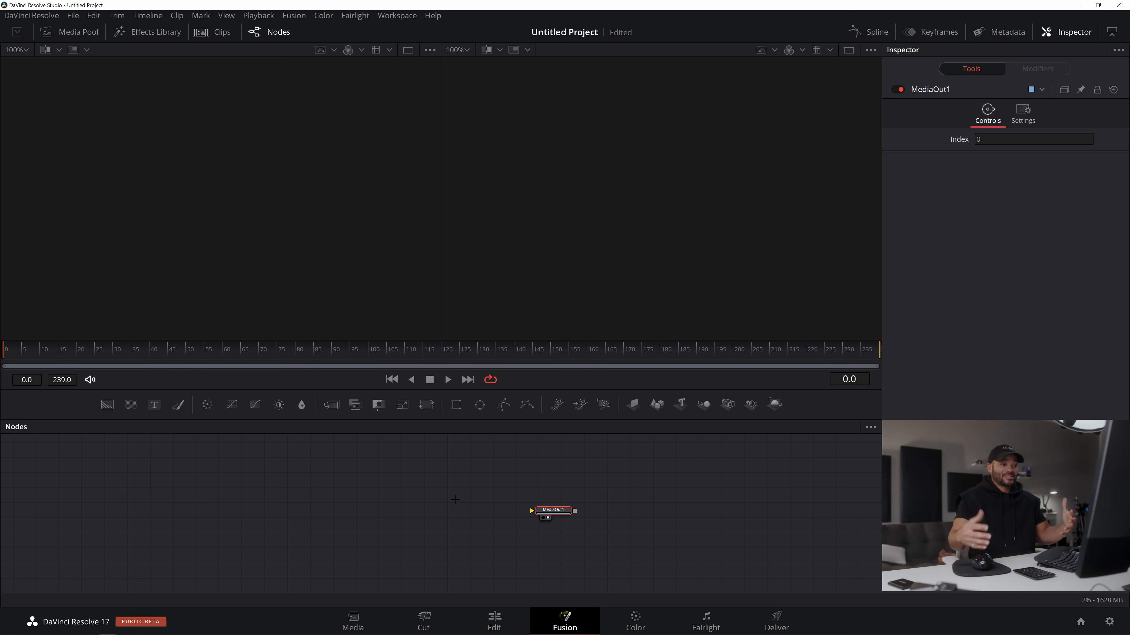
{"action": "scroll", "coordinate": [405, 476], "scroll_direction": "down", "scroll_amount": 4}
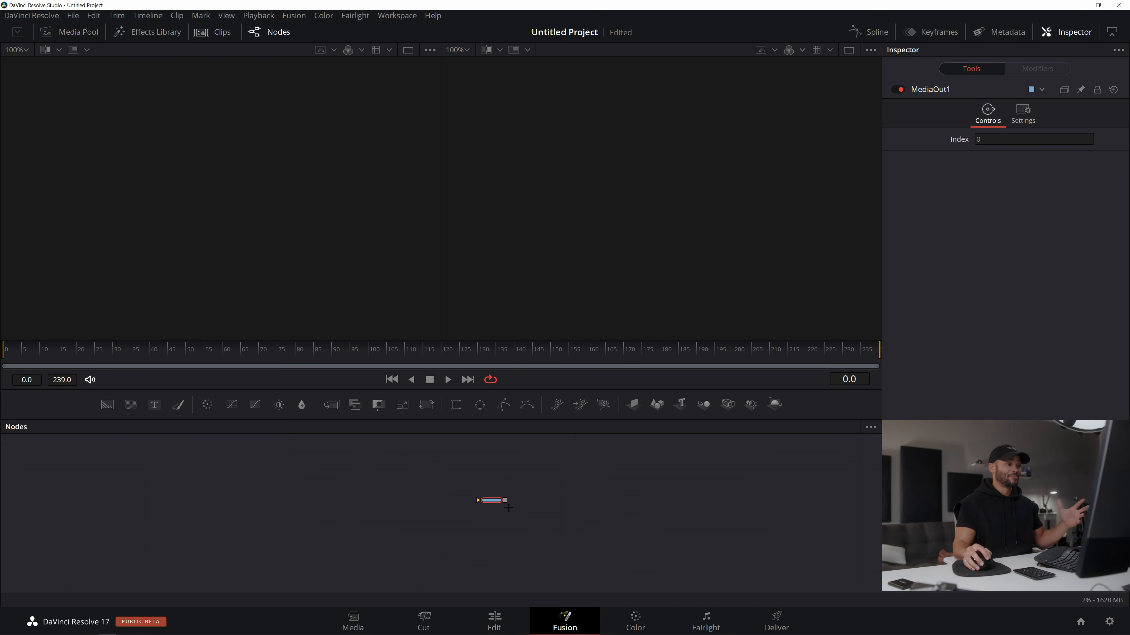
{"action": "scroll", "coordinate": [489, 495], "scroll_direction": "up", "scroll_amount": 3}
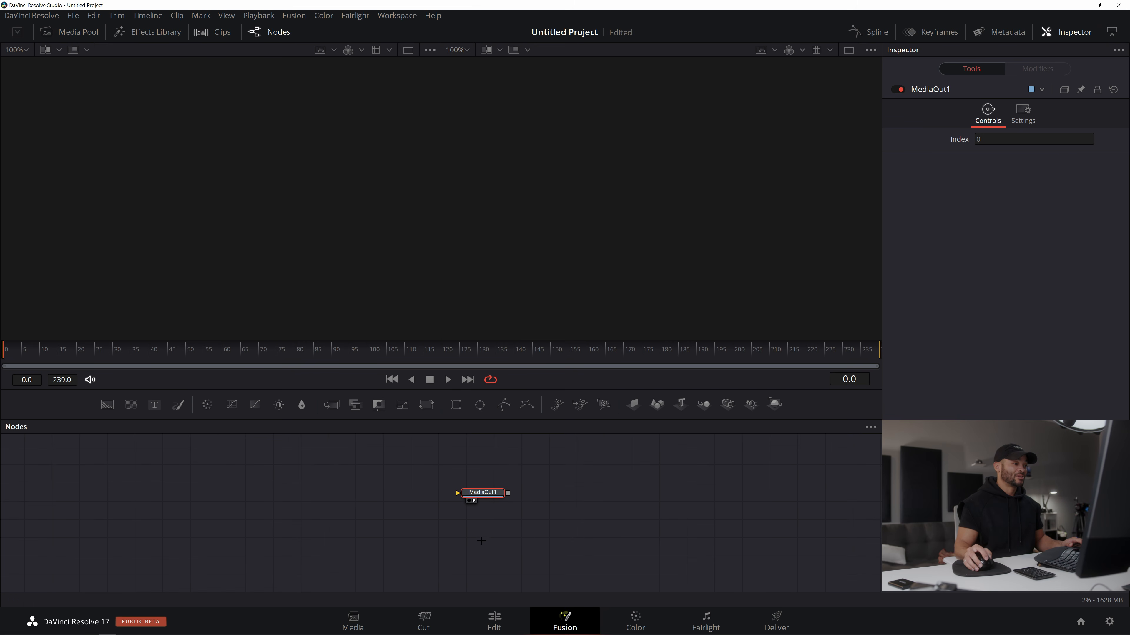
{"action": "left_click_drag", "start_coordinate": [479, 483], "coordinate": [551, 499]}
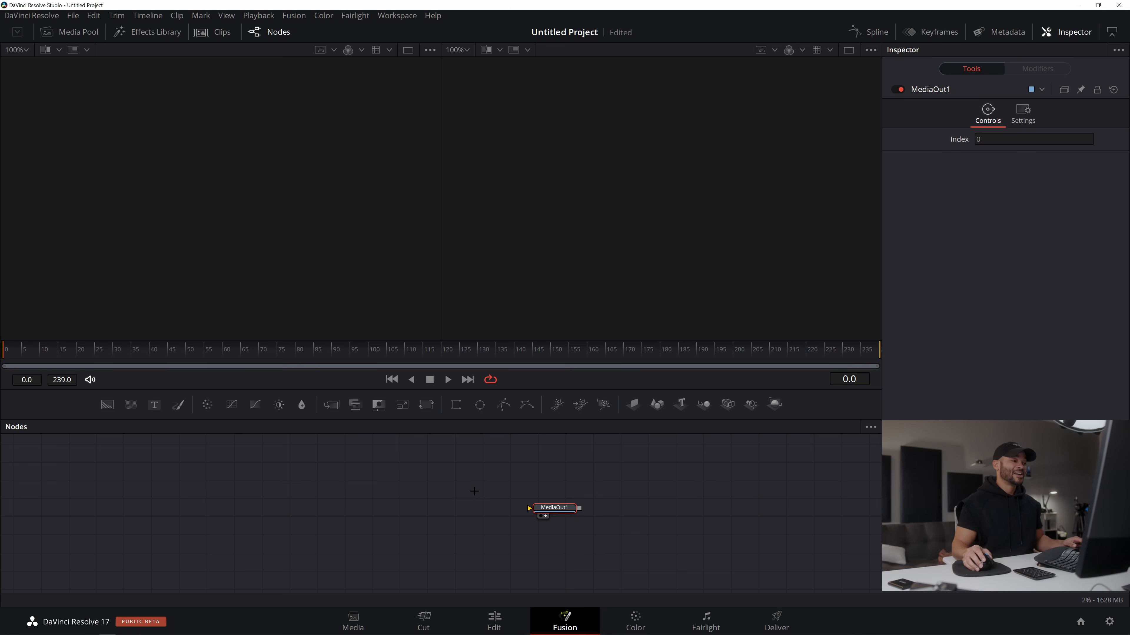
{"action": "scroll", "coordinate": [472, 491], "scroll_direction": "right", "scroll_amount": 2}
{"action": "scroll", "coordinate": [472, 491], "scroll_direction": "down", "scroll_amount": 4}
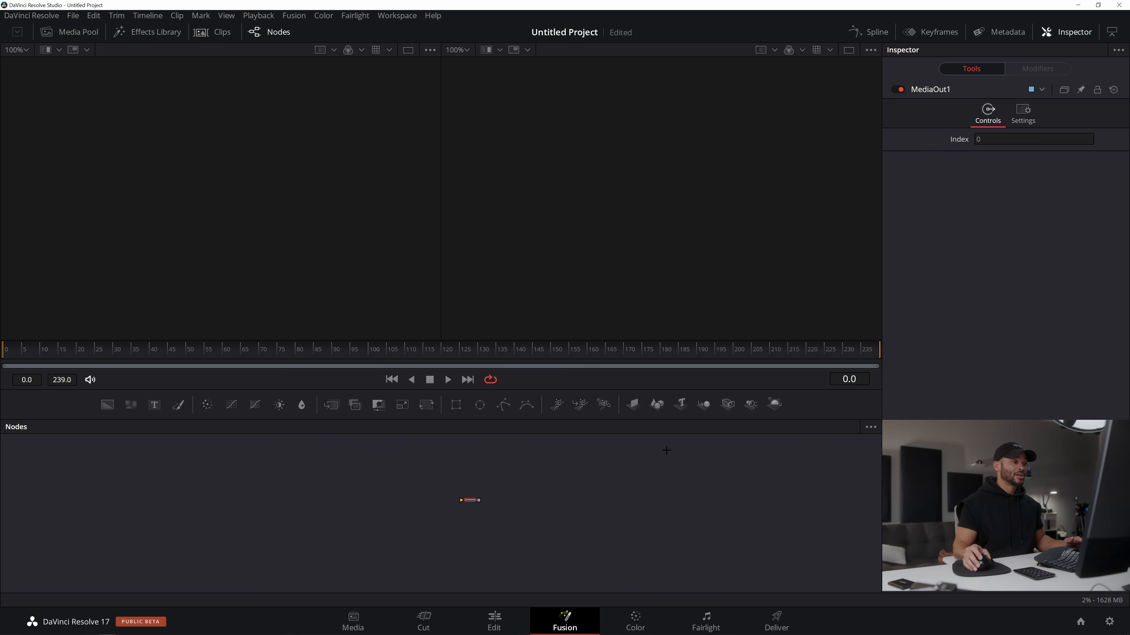
{"action": "scroll", "coordinate": [666, 450], "scroll_direction": "up", "scroll_amount": 4}
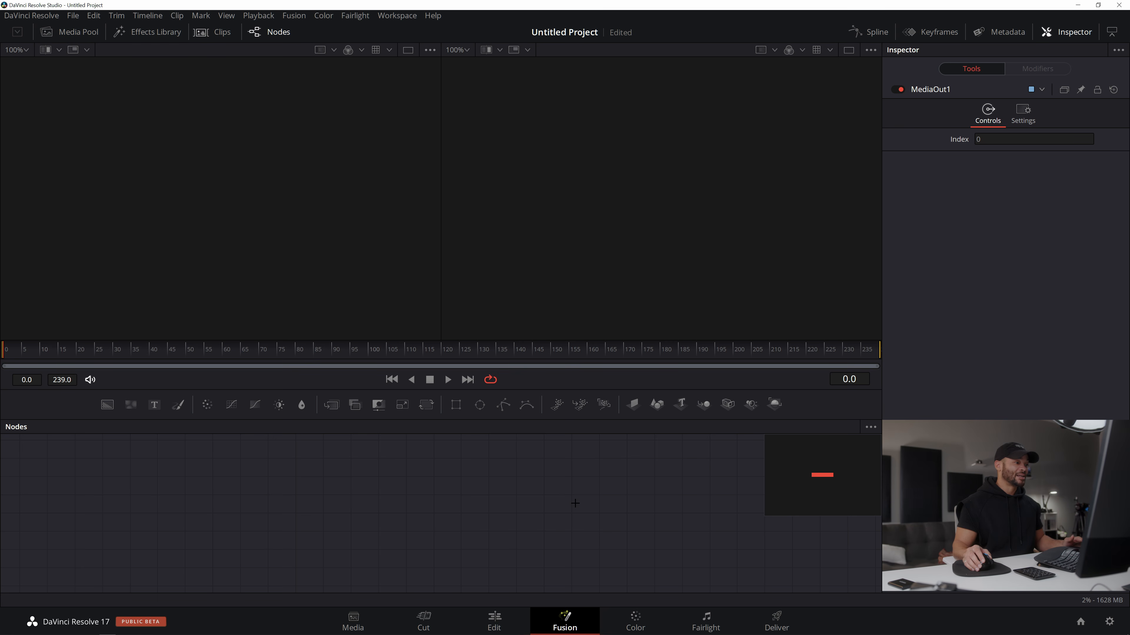
{"action": "scroll", "coordinate": [485, 498], "scroll_direction": "down", "scroll_amount": 5}
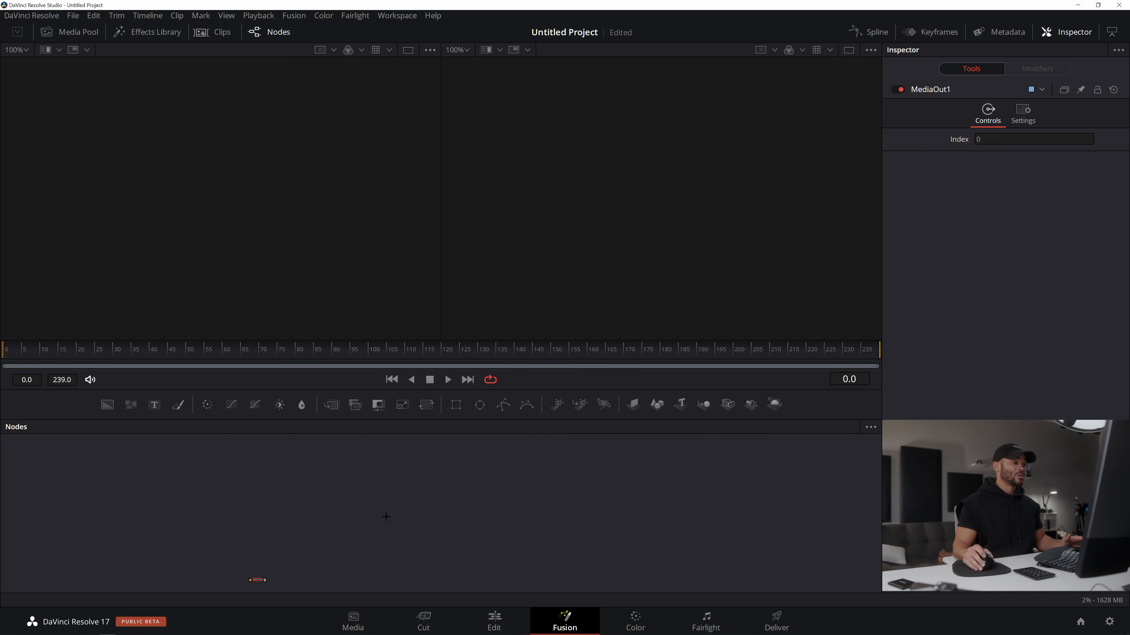
{"action": "left_click_drag", "start_coordinate": [502, 483], "coordinate": [511, 495]}
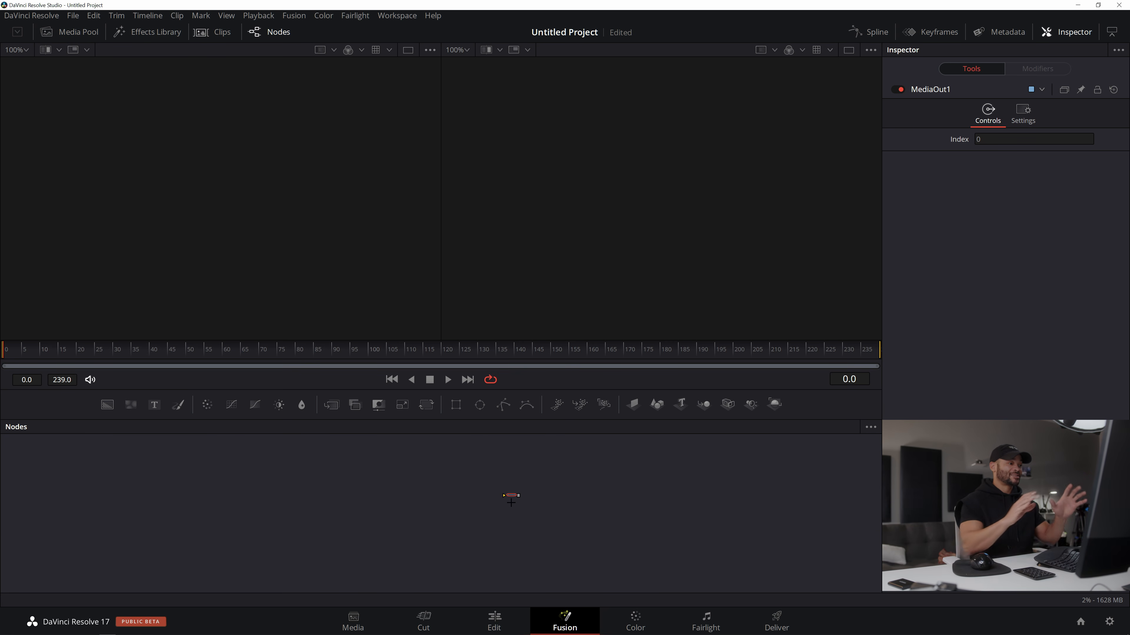
{"action": "scroll", "coordinate": [538, 500], "scroll_direction": "up", "scroll_amount": 2}
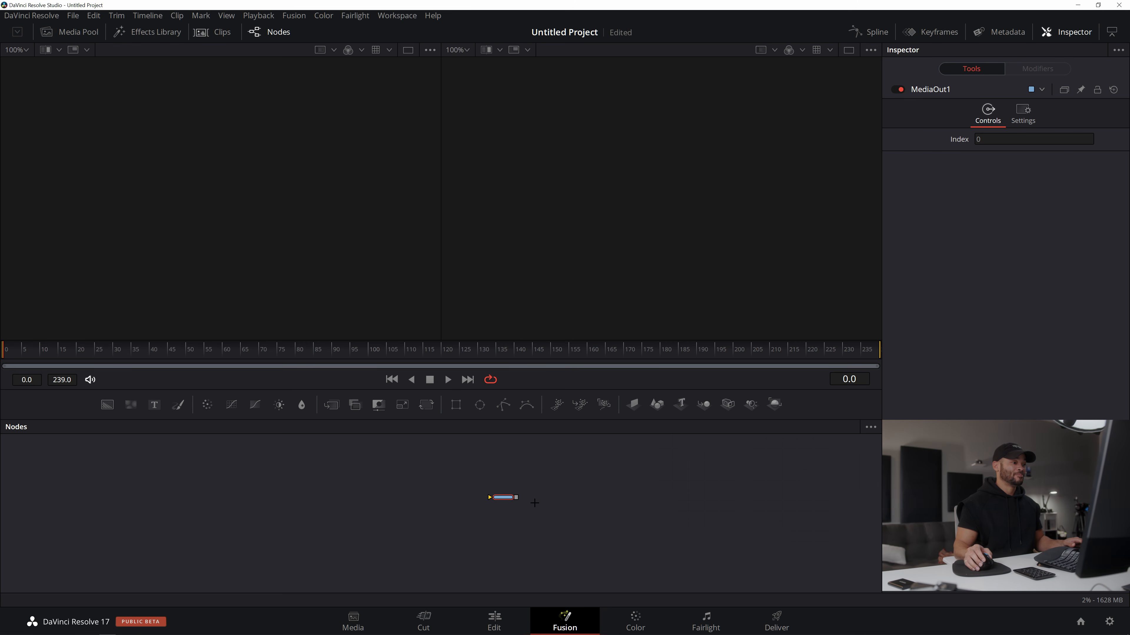
{"action": "scroll", "coordinate": [443, 492], "scroll_direction": "up", "scroll_amount": 3}
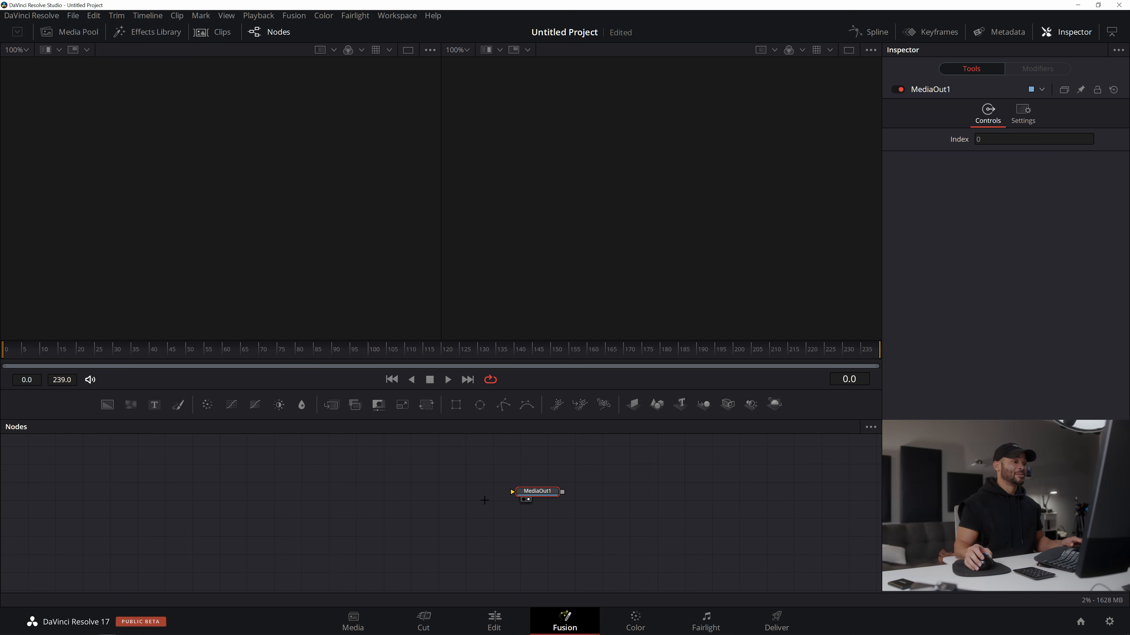
{"action": "scroll", "coordinate": [443, 493], "scroll_direction": "up", "scroll_amount": 1}
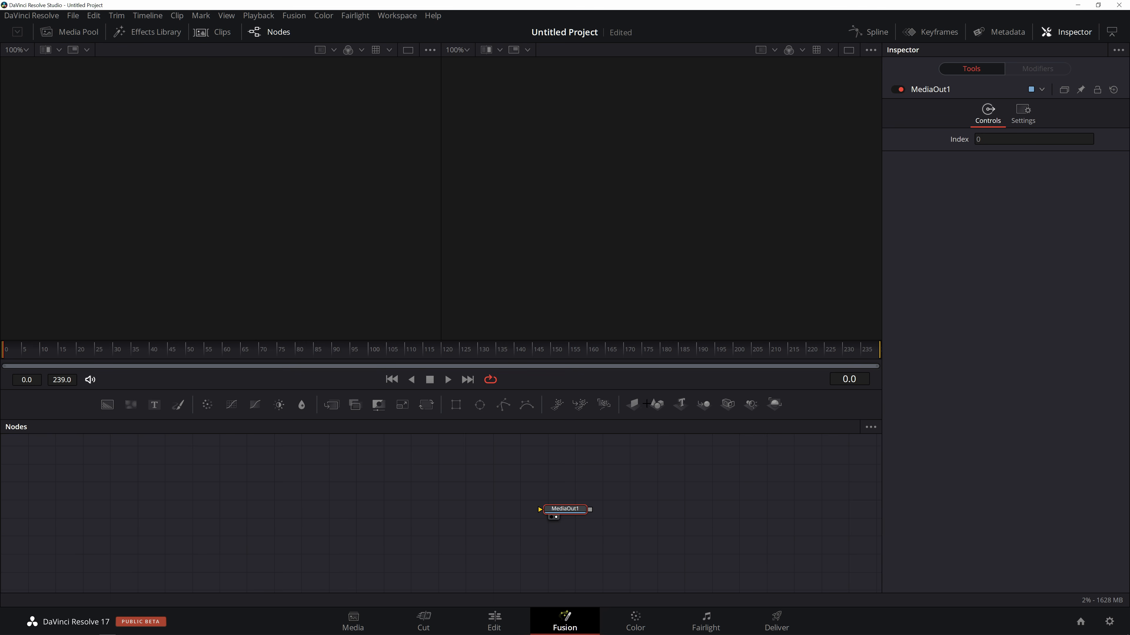
- Add an unconnected Text 3D node, place it well to the left of MediaOut1 and set its text to SKY
{"action": "left_click", "coordinate": [682, 480]}
{"action": "left_click", "coordinate": [680, 403]}
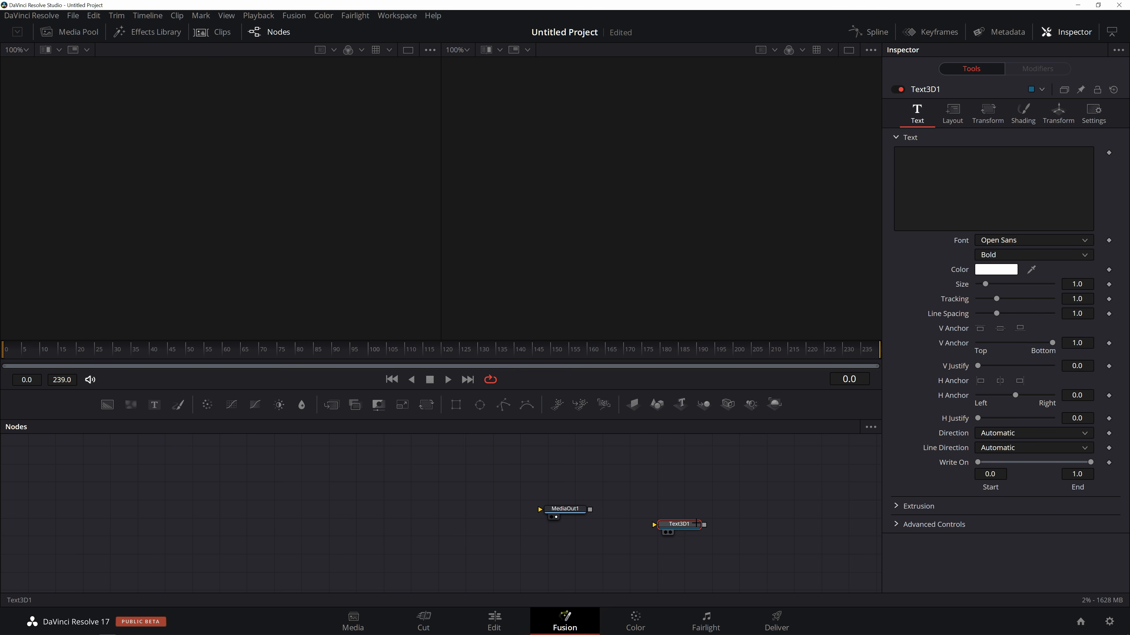
{"action": "left_click_drag", "start_coordinate": [679, 525], "coordinate": [241, 516]}
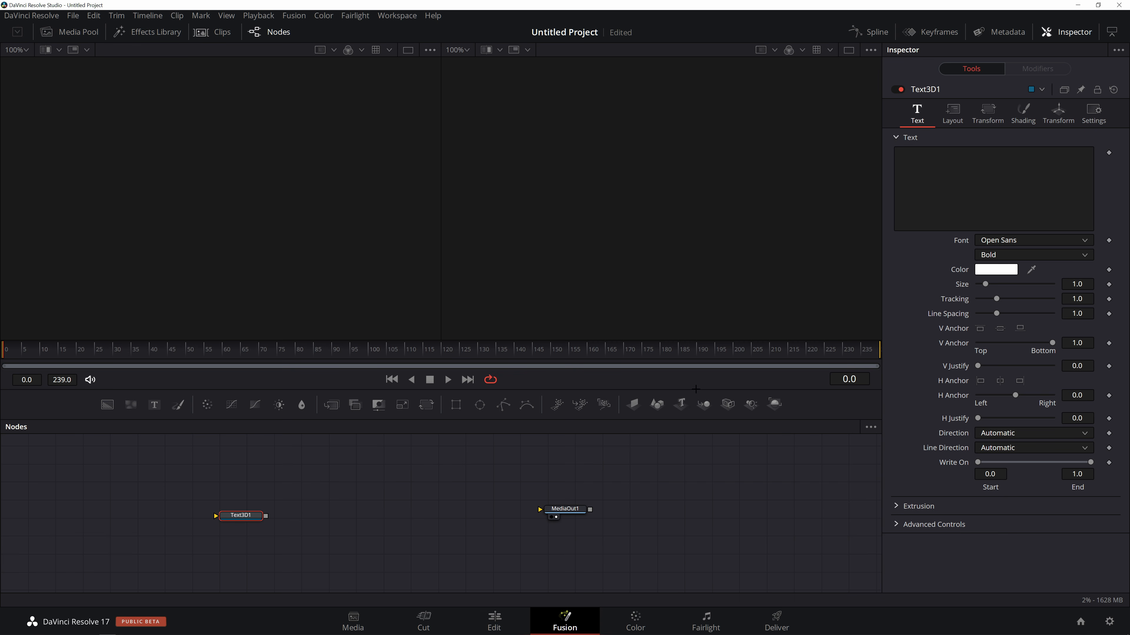
{"action": "left_click", "coordinate": [937, 171]}
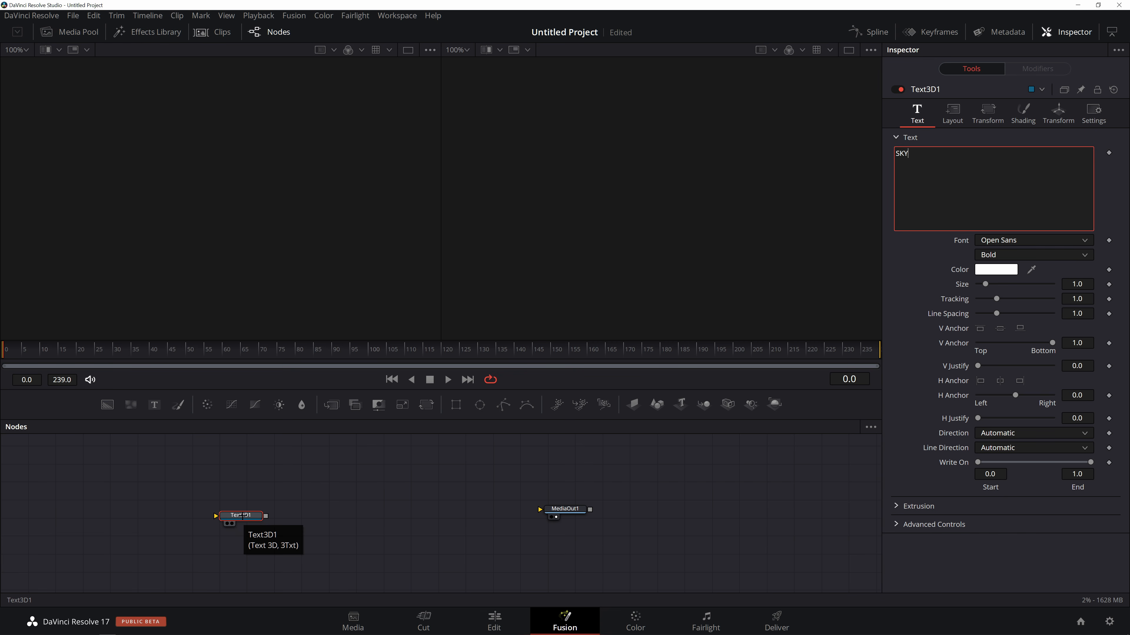
- Complete the Text 3D node's text as SKYVUE and shift MediaOut1 slightly closer to it
{"action": "left_click", "coordinate": [241, 517]}
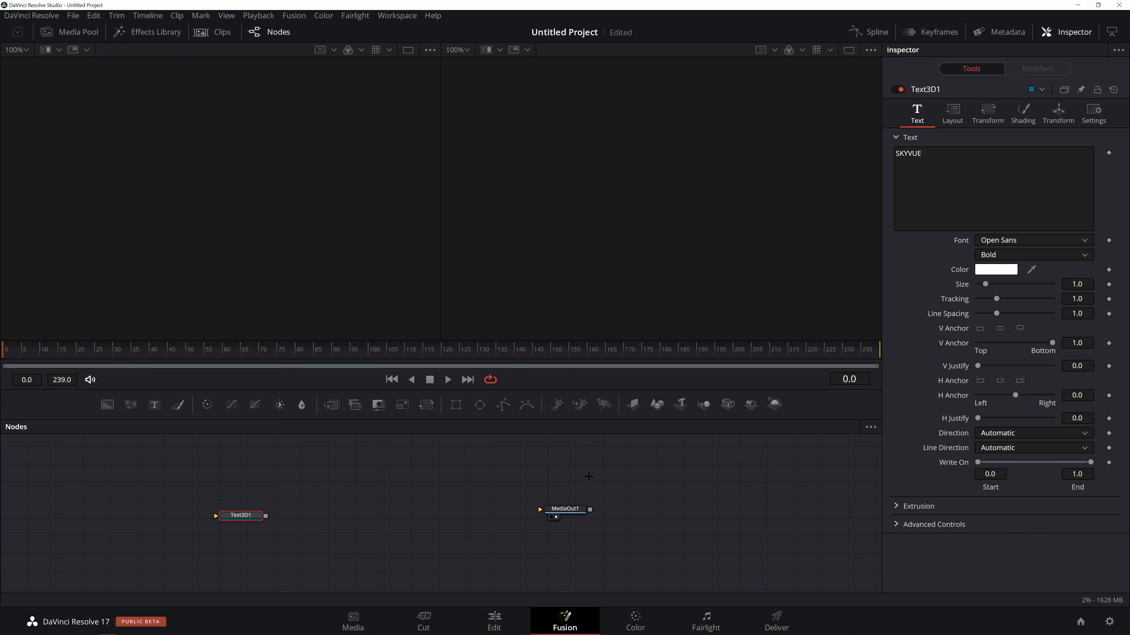
{"action": "left_click_drag", "start_coordinate": [565, 509], "coordinate": [563, 502]}
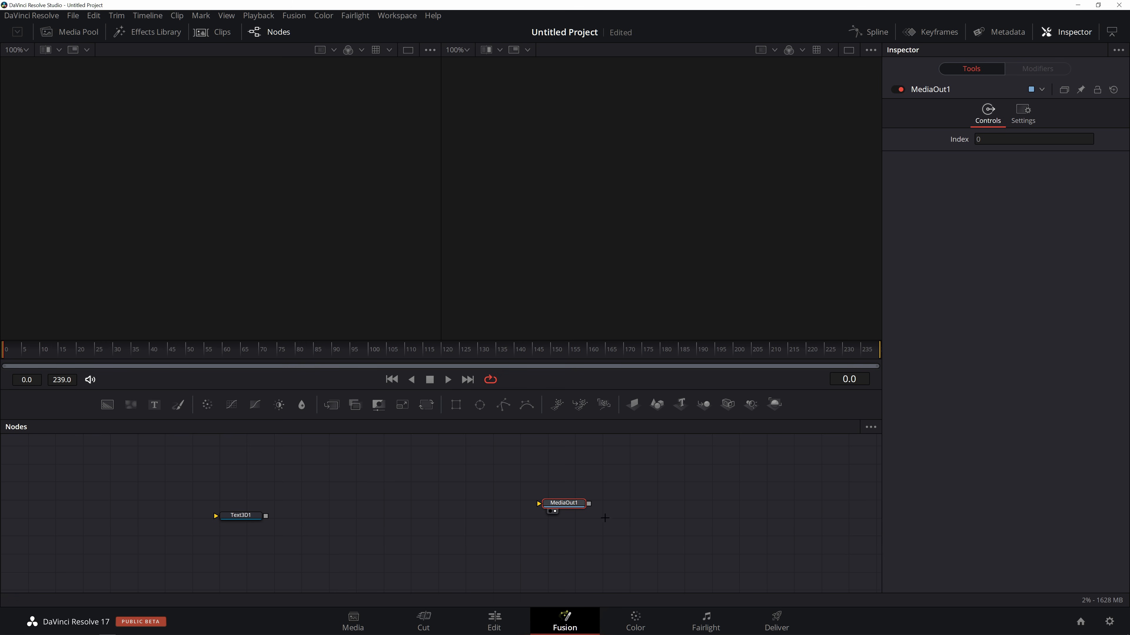
{"action": "left_click_drag", "start_coordinate": [552, 504], "coordinate": [539, 509]}
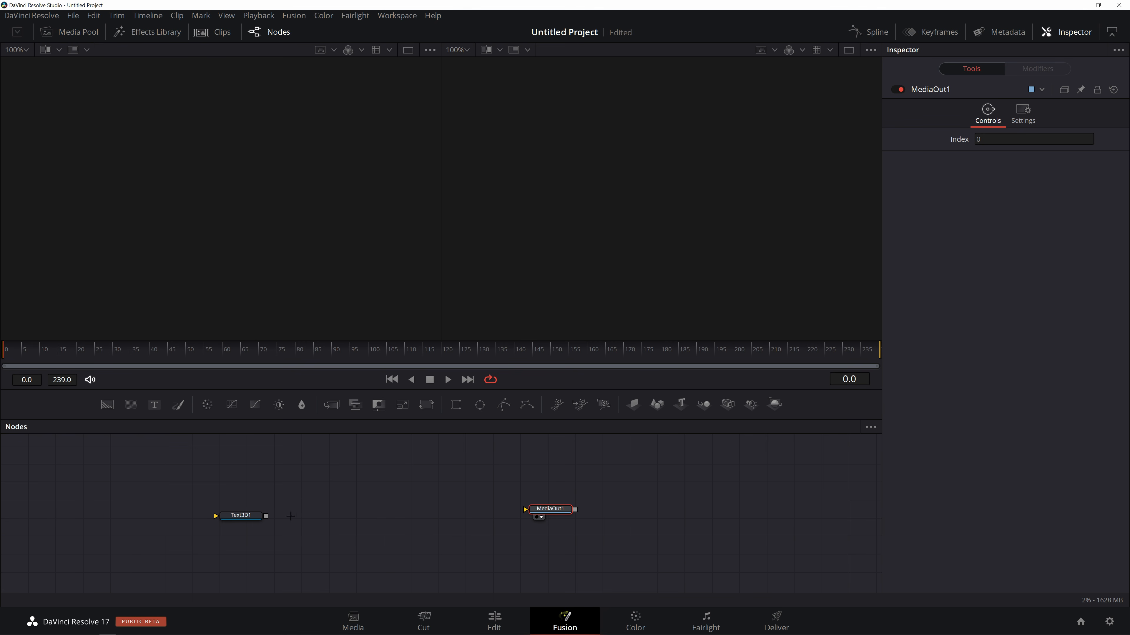
- Show the Text3D1 node in the first viewer, keeping its place in the node graph
{"action": "left_click_drag", "start_coordinate": [248, 516], "coordinate": [306, 492]}
{"action": "key", "text": "ctrl+z"}
{"action": "key", "text": "1"}
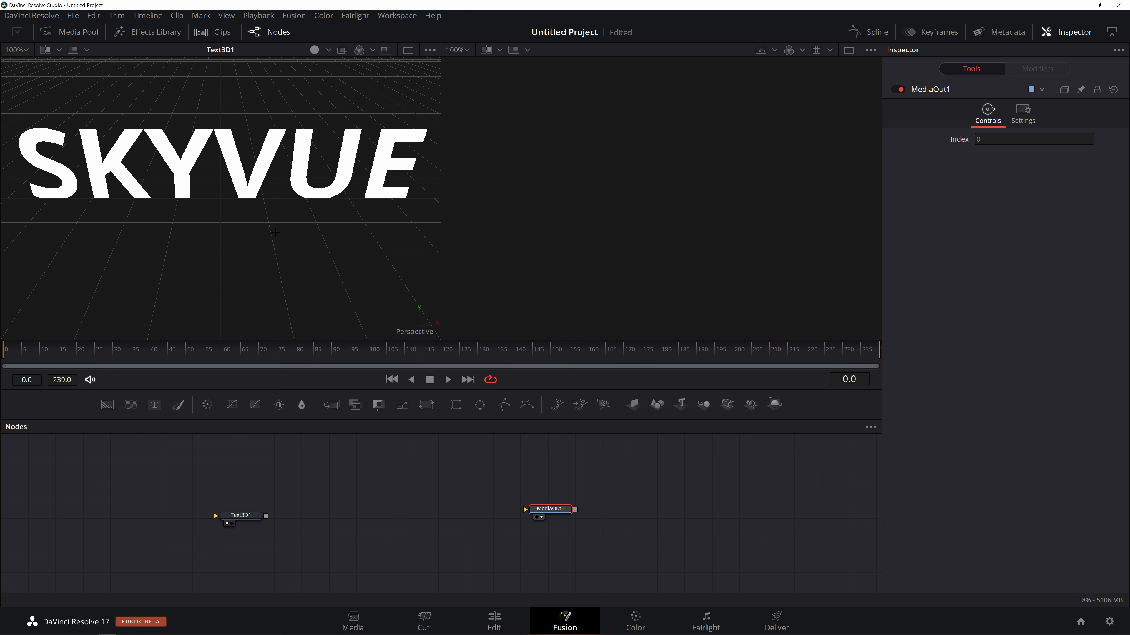
- Examine the SKYVUE text in the 3D perspective viewer from several angles and distances
{"action": "scroll", "coordinate": [276, 233], "scroll_direction": "down", "scroll_amount": 4}
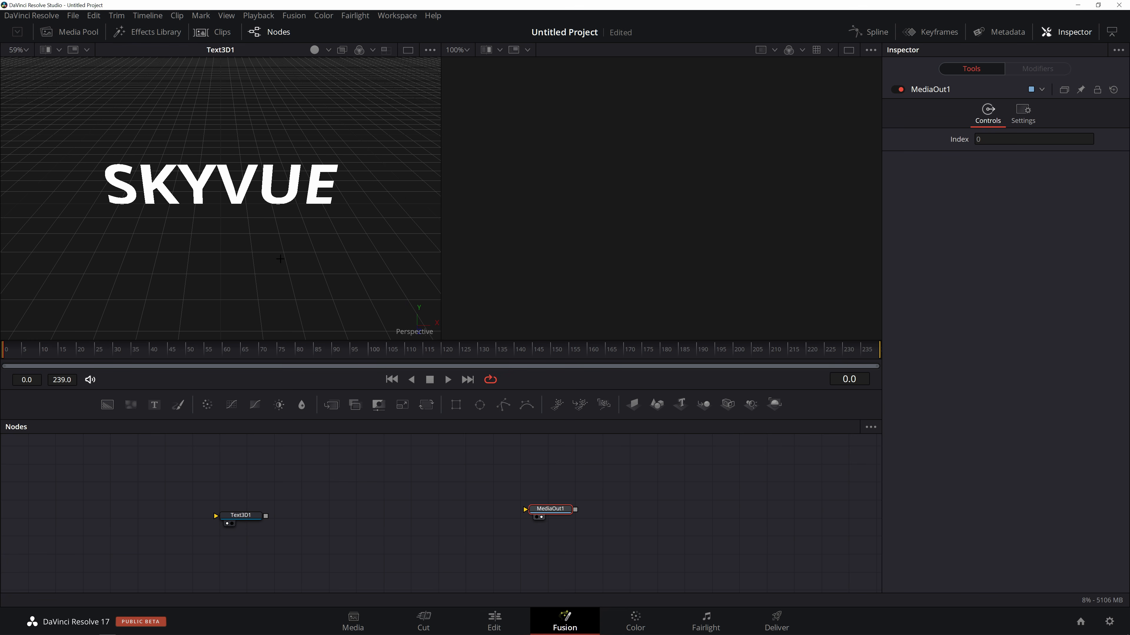
{"action": "left_click_drag", "start_coordinate": [261, 216], "coordinate": [251, 214]}
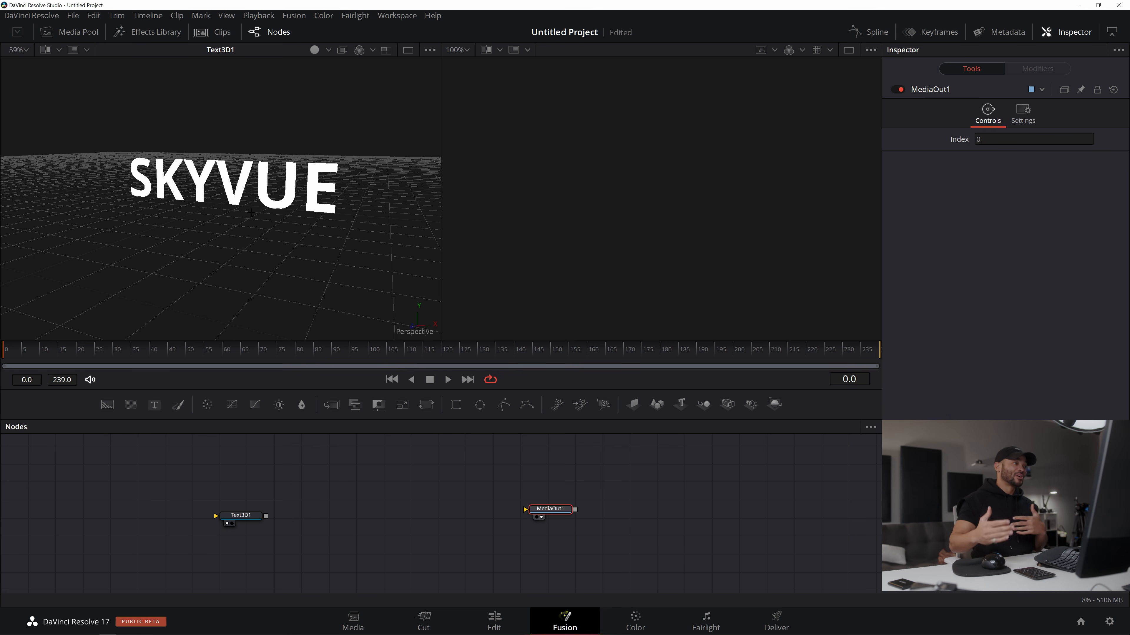
{"action": "mouse_move", "coordinate": [251, 212]}
{"action": "left_mouse_down"}
{"action": "mouse_move", "coordinate": [243, 222]}
{"action": "mouse_move", "coordinate": [267, 213]}
{"action": "mouse_move", "coordinate": [67, 214]}
{"action": "mouse_move", "coordinate": [173, 218]}
{"action": "mouse_move", "coordinate": [80, 208]}
{"action": "mouse_move", "coordinate": [245, 253]}
{"action": "mouse_move", "coordinate": [261, 225]}
{"action": "mouse_move", "coordinate": [222, 225]}
{"action": "mouse_move", "coordinate": [266, 215]}
{"action": "left_mouse_up"}
{"action": "scroll", "coordinate": [234, 223], "scroll_direction": "down", "scroll_amount": 2}
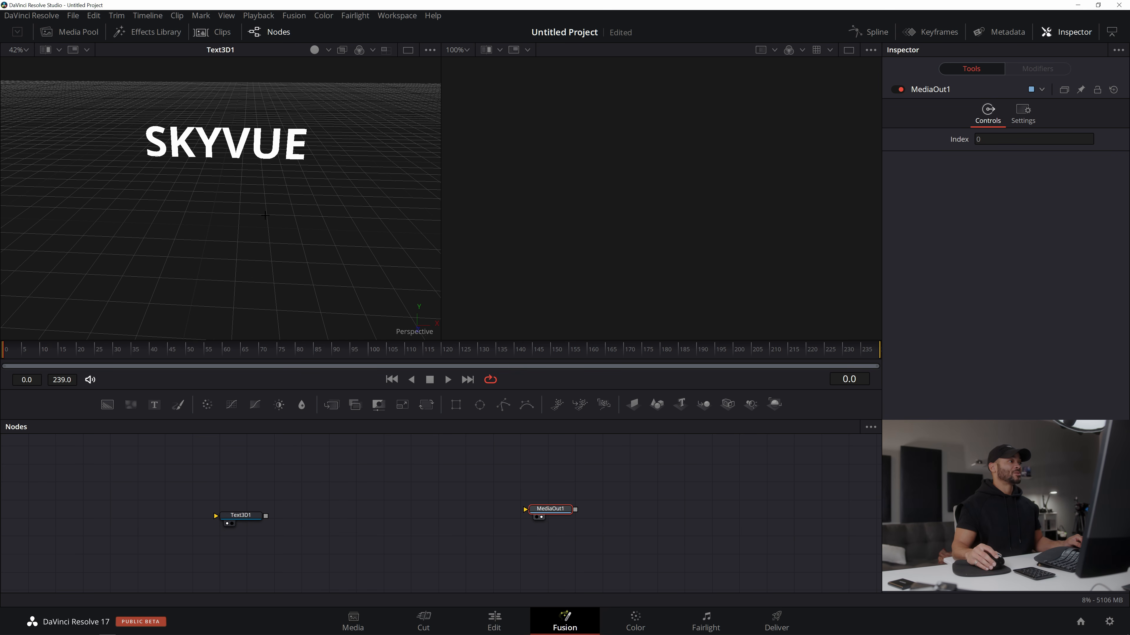
{"action": "left_click_drag", "start_coordinate": [205, 205], "coordinate": [148, 146]}
{"action": "left_click_drag", "start_coordinate": [110, 201], "coordinate": [258, 196]}
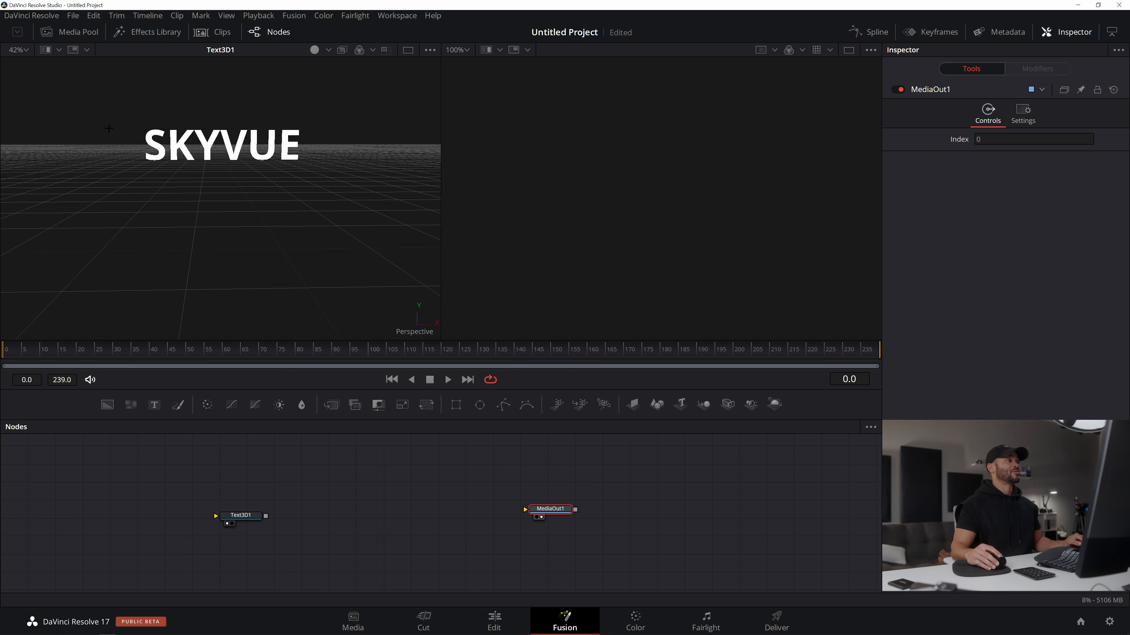
{"action": "left_click_drag", "start_coordinate": [119, 129], "coordinate": [96, 121]}
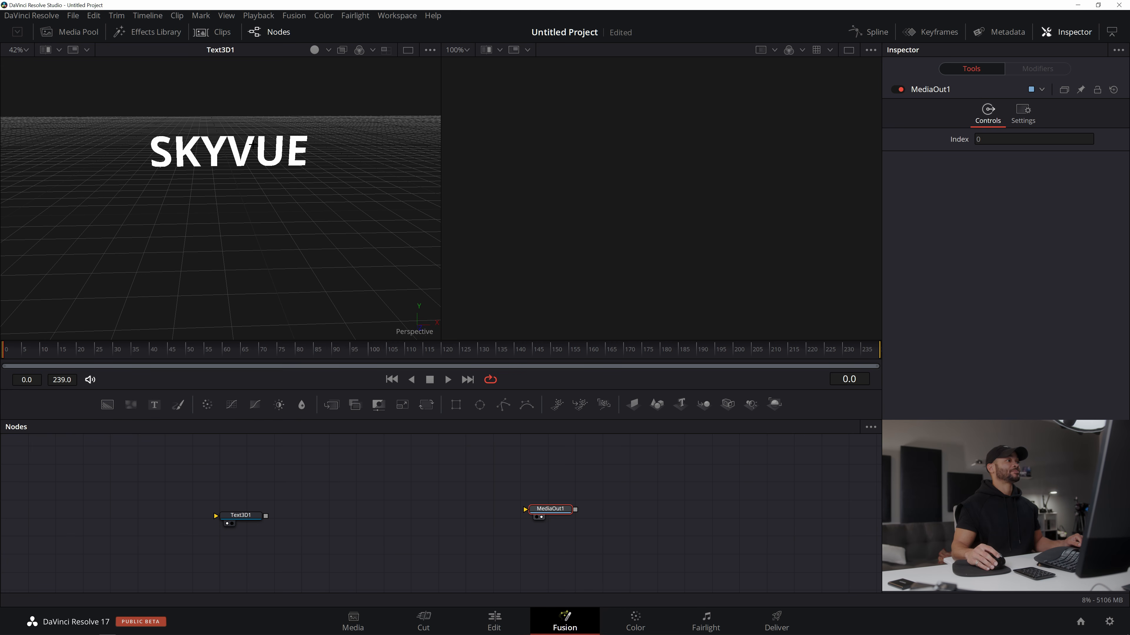
{"action": "left_click_drag", "start_coordinate": [186, 200], "coordinate": [213, 194]}
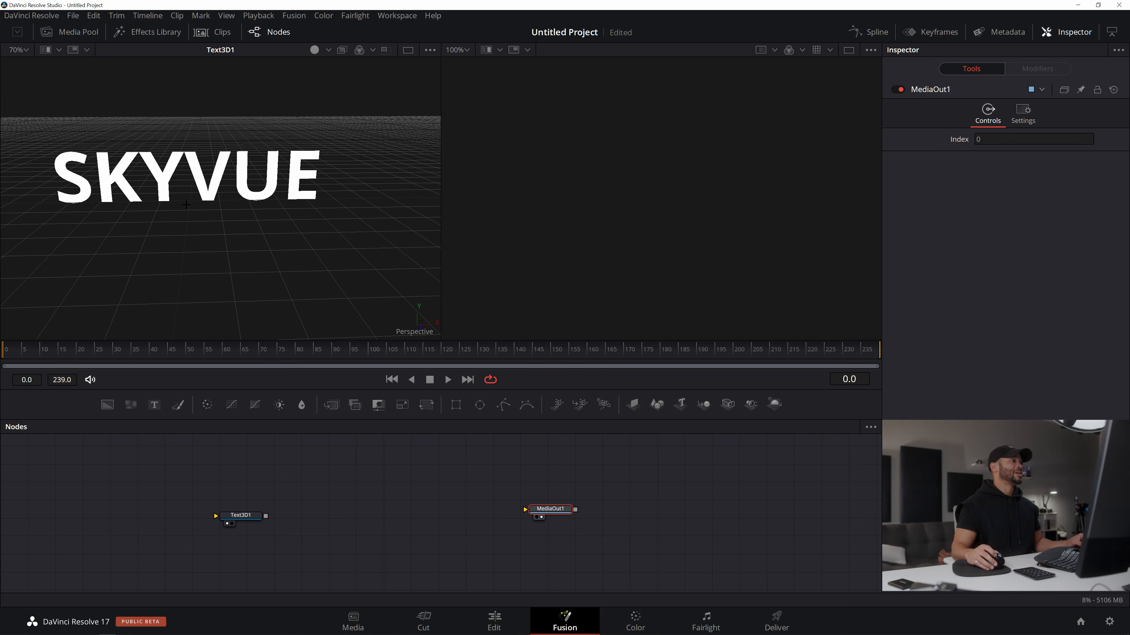
{"action": "scroll", "coordinate": [186, 205], "scroll_direction": "up", "scroll_amount": 2}
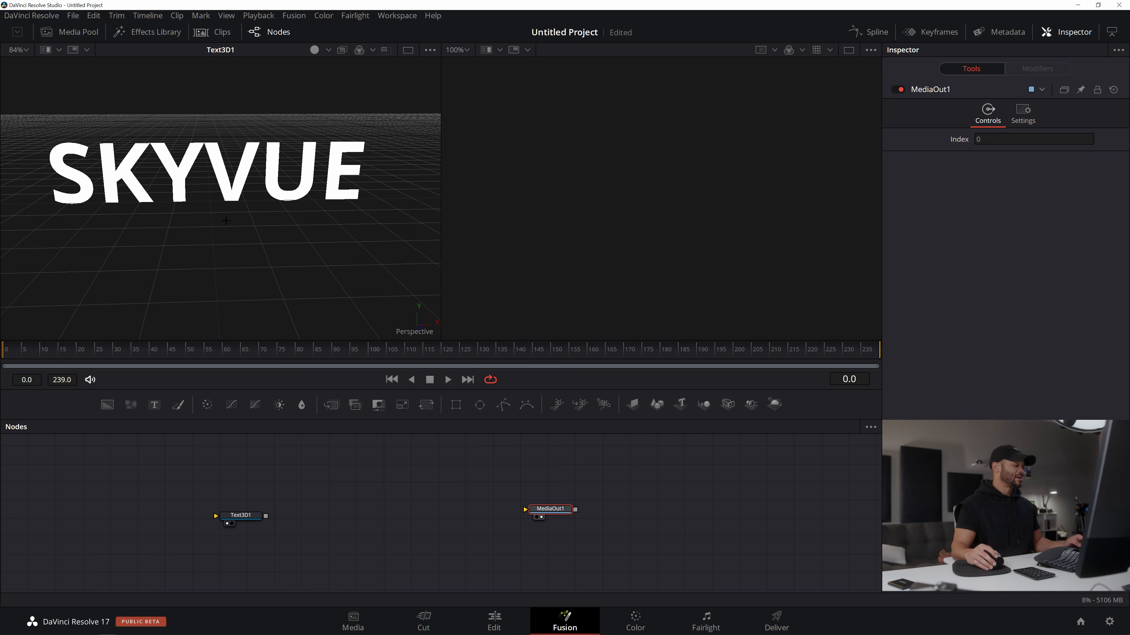
{"action": "mouse_move", "coordinate": [228, 186]}
{"action": "left_mouse_down"}
{"action": "mouse_move", "coordinate": [229, 210]}
{"action": "mouse_move", "coordinate": [234, 191]}
{"action": "mouse_move", "coordinate": [223, 199]}
{"action": "left_mouse_up"}
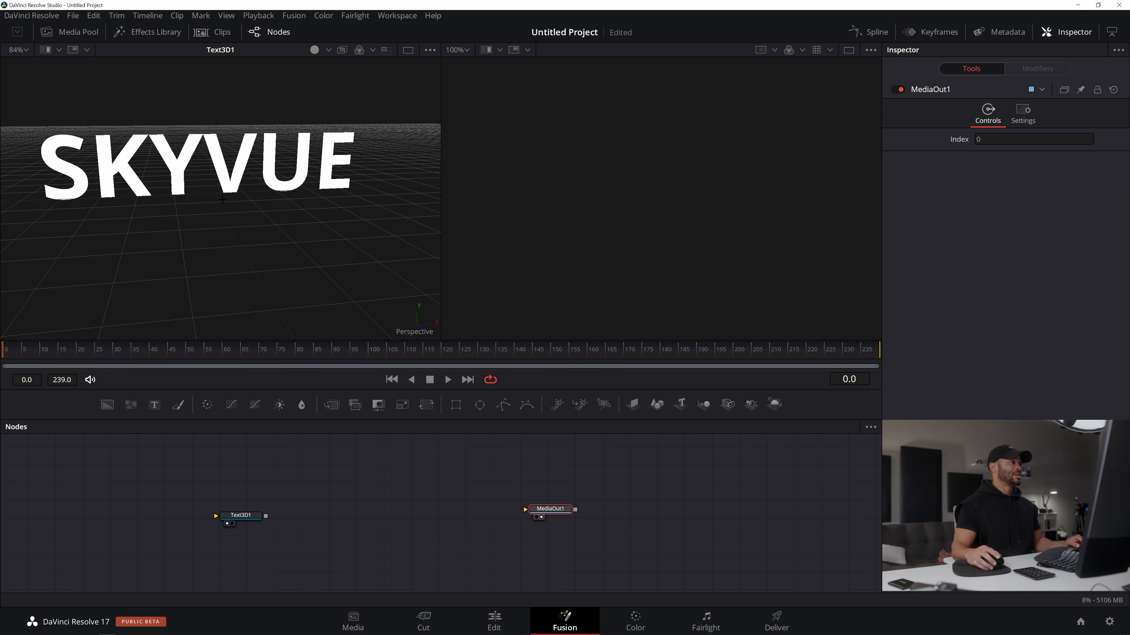
{"action": "scroll", "coordinate": [222, 198], "scroll_direction": "up", "scroll_amount": 2}
{"action": "scroll", "coordinate": [221, 197], "scroll_direction": "down", "scroll_amount": 3}
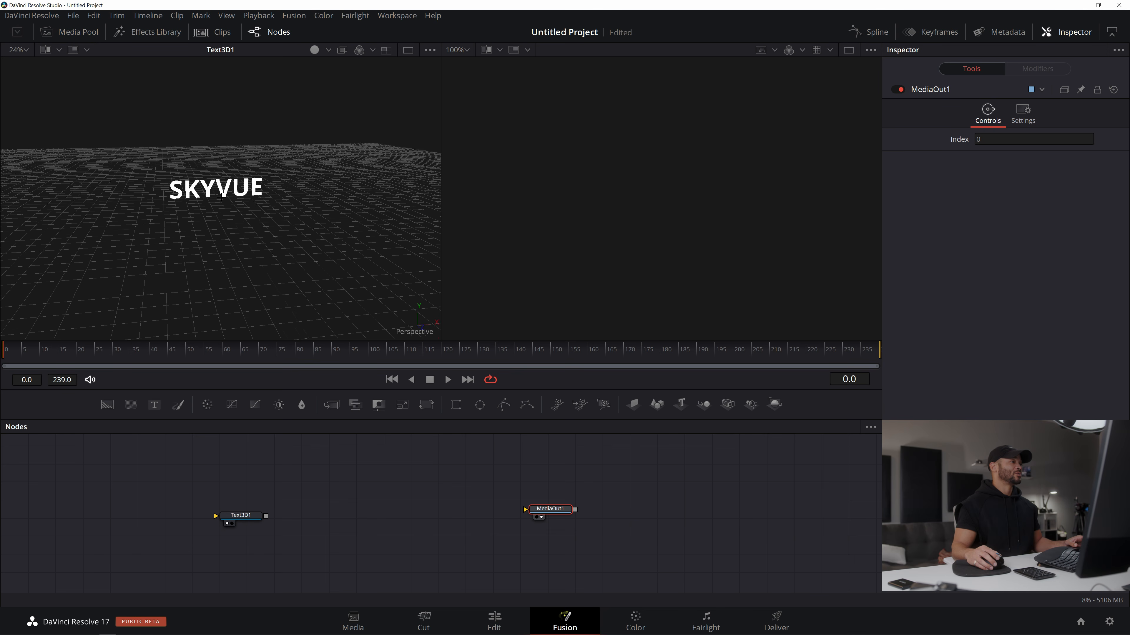
{"action": "scroll", "coordinate": [220, 197], "scroll_direction": "up", "scroll_amount": 3}
{"action": "scroll", "coordinate": [221, 197], "scroll_direction": "down", "scroll_amount": 2}
{"action": "scroll", "coordinate": [221, 197], "scroll_direction": "up", "scroll_amount": 1}
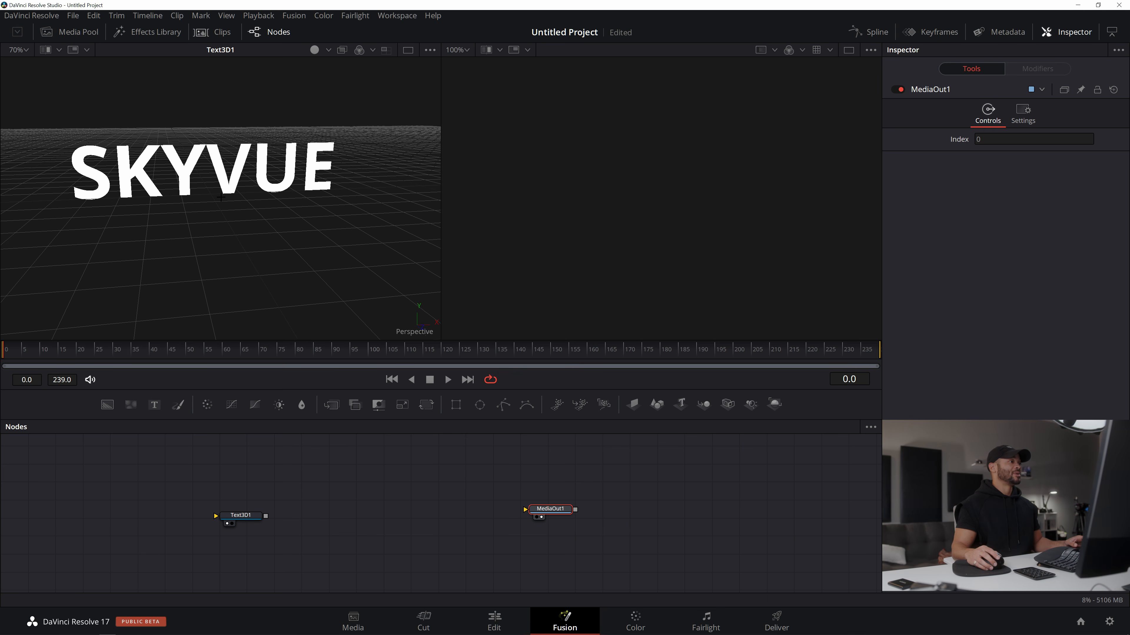
{"action": "left_click_drag", "start_coordinate": [260, 222], "coordinate": [284, 199]}
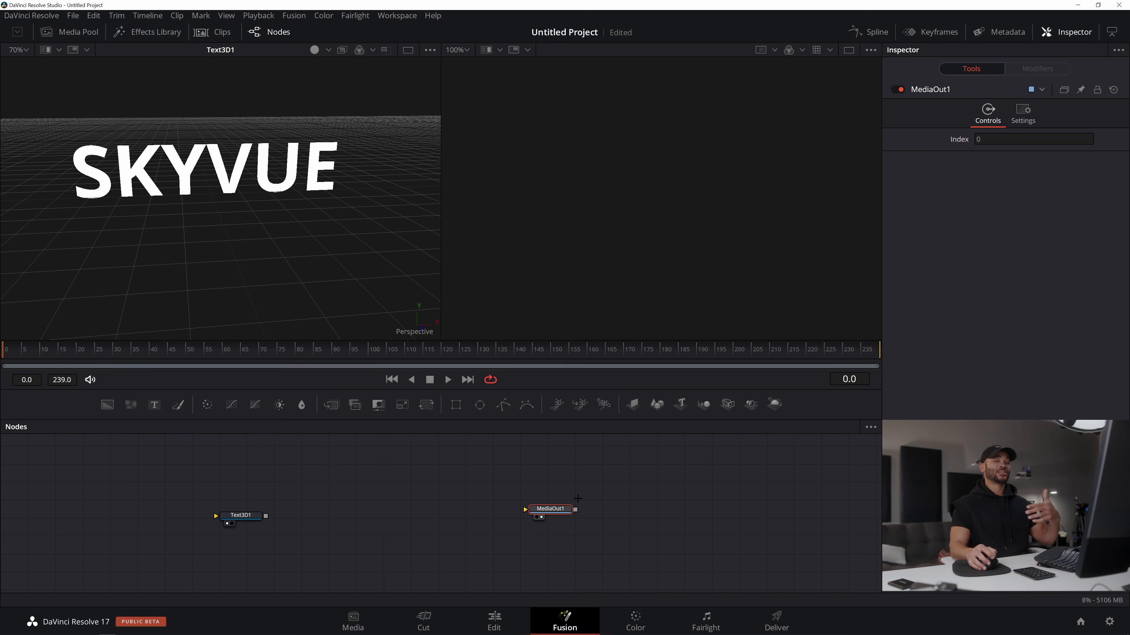
- Add a Renderer 3D node after Text3D1 and connect its output to MediaOut1
{"action": "left_click", "coordinate": [251, 516]}
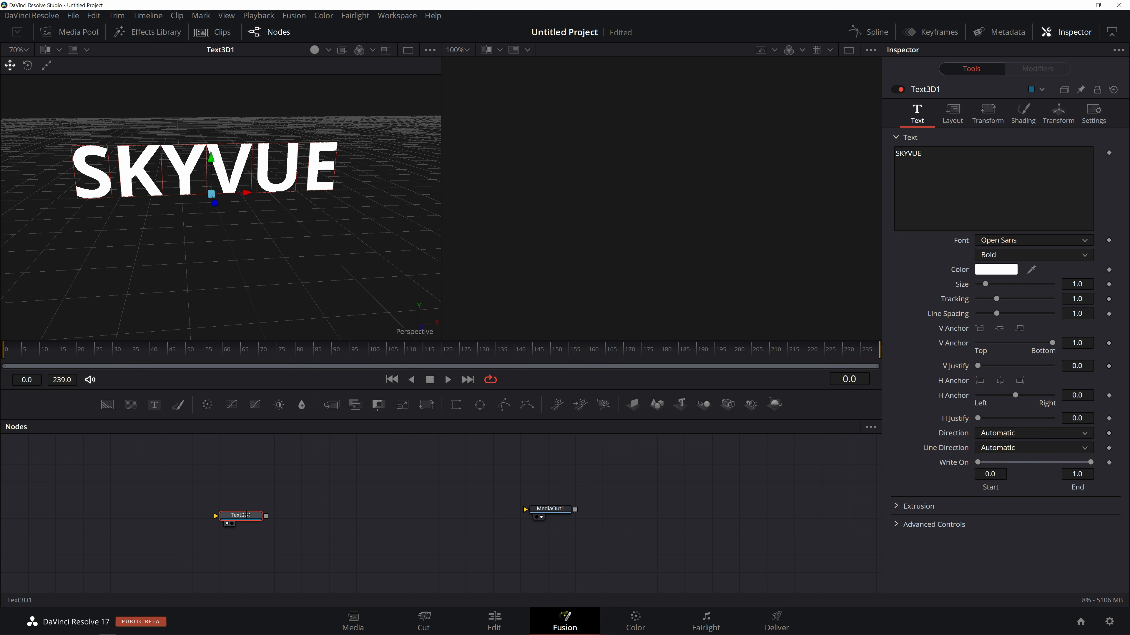
{"action": "left_click", "coordinate": [775, 403]}
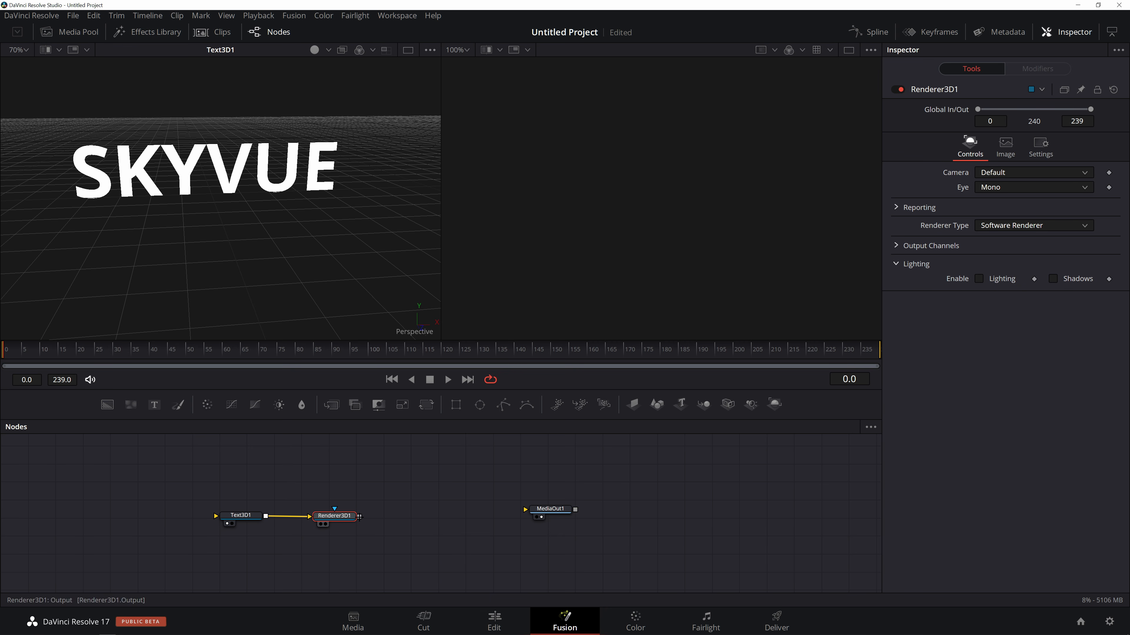
{"action": "left_click", "coordinate": [226, 514]}
{"action": "left_click", "coordinate": [334, 515]}
{"action": "left_click_drag", "start_coordinate": [360, 517], "coordinate": [548, 510]}
{"action": "left_click", "coordinate": [550, 510]}
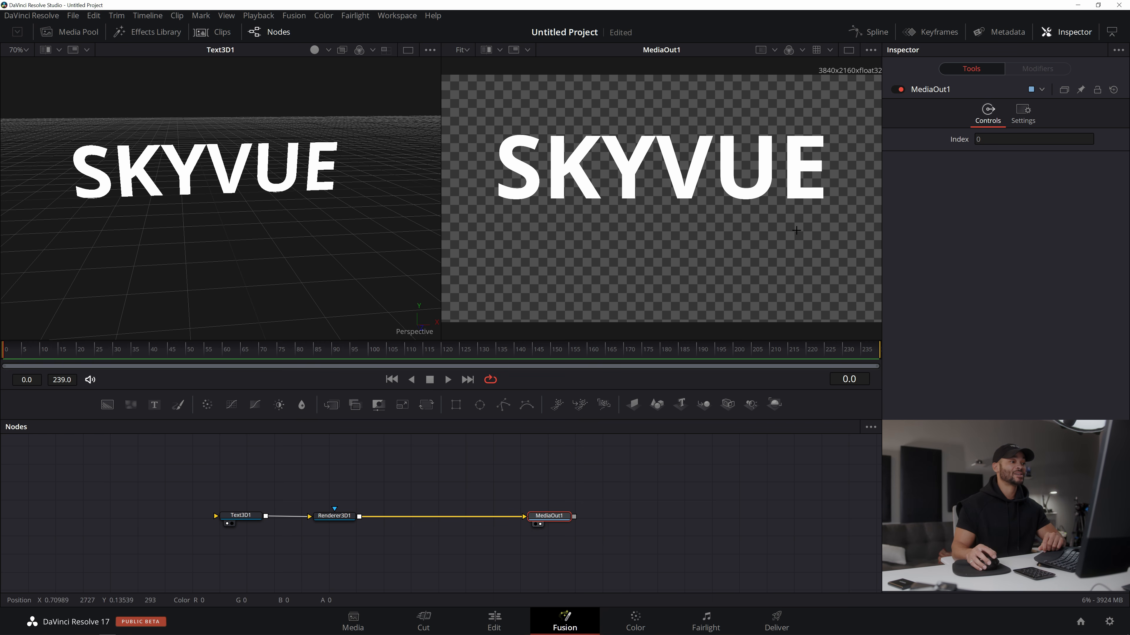
- Turn off the Checker Underlay in the MediaOut1 viewer
{"action": "left_click", "coordinate": [872, 50]}
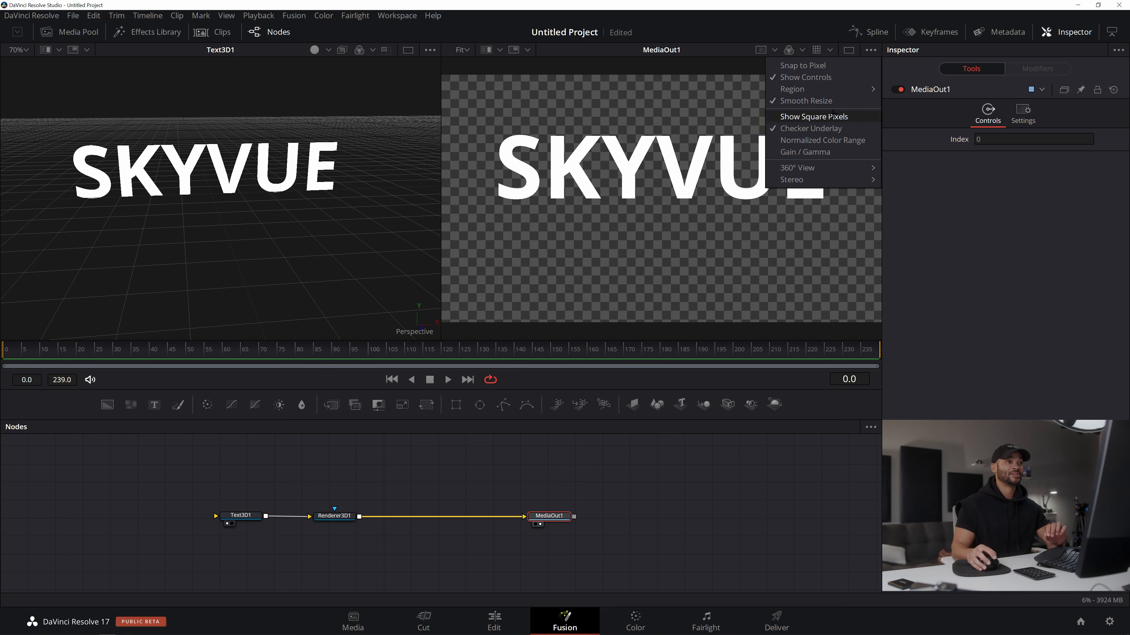
{"action": "left_click", "coordinate": [831, 129]}
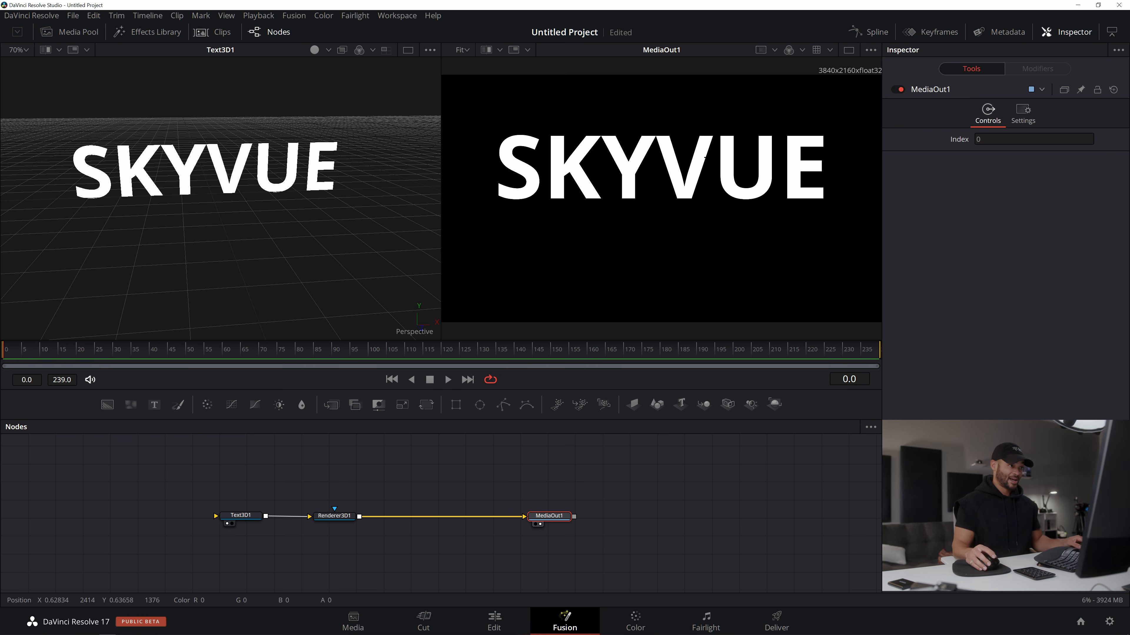
- Compare the rendered MediaOut1 image with the Text3D1 perspective view from different angles
{"action": "scroll", "coordinate": [685, 180], "scroll_direction": "down", "scroll_amount": 2}
{"action": "scroll", "coordinate": [671, 146], "scroll_direction": "up", "scroll_amount": 2}
{"action": "scroll", "coordinate": [671, 147], "scroll_direction": "down", "scroll_amount": 1}
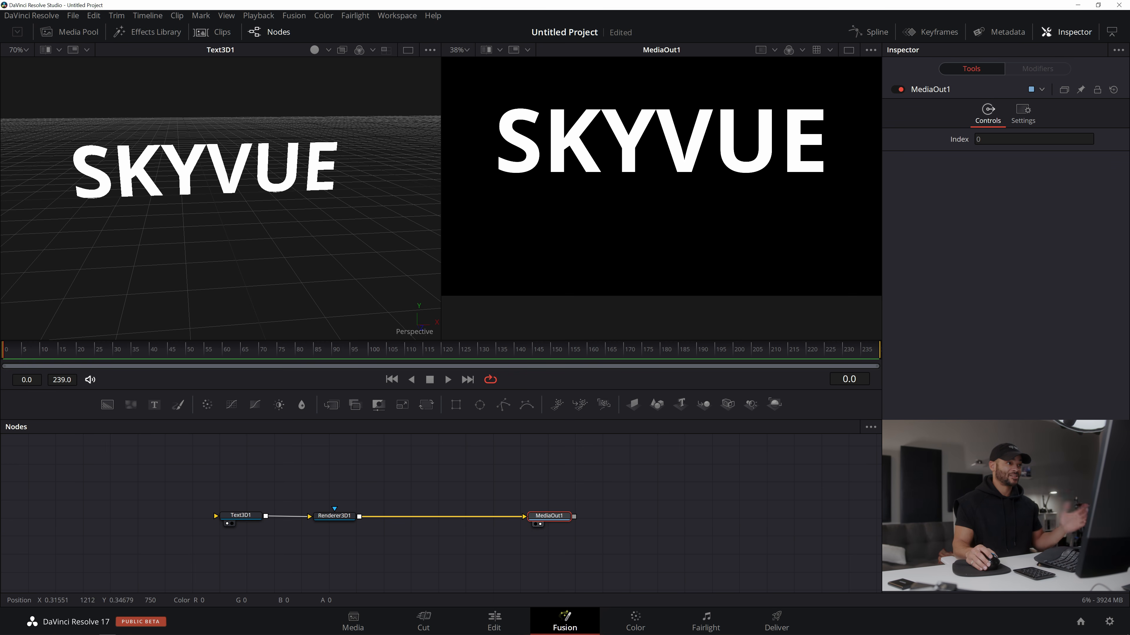
{"action": "scroll", "coordinate": [679, 174], "scroll_direction": "up", "scroll_amount": 2}
{"action": "scroll", "coordinate": [679, 173], "scroll_direction": "up", "scroll_amount": 1}
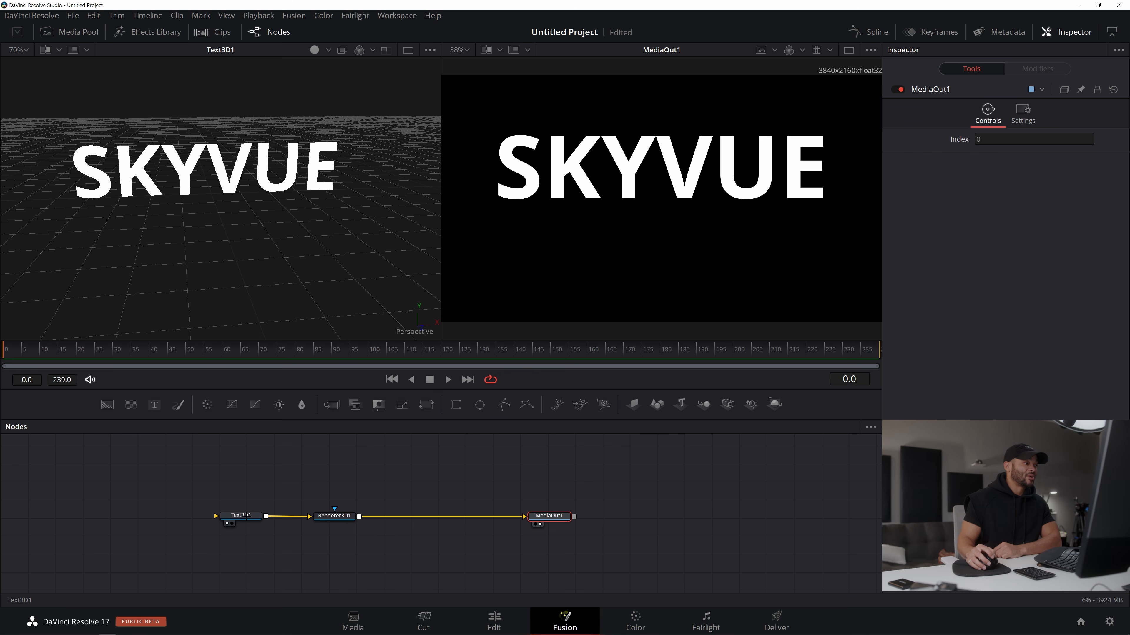
{"action": "left_click_drag", "start_coordinate": [279, 136], "coordinate": [246, 185]}
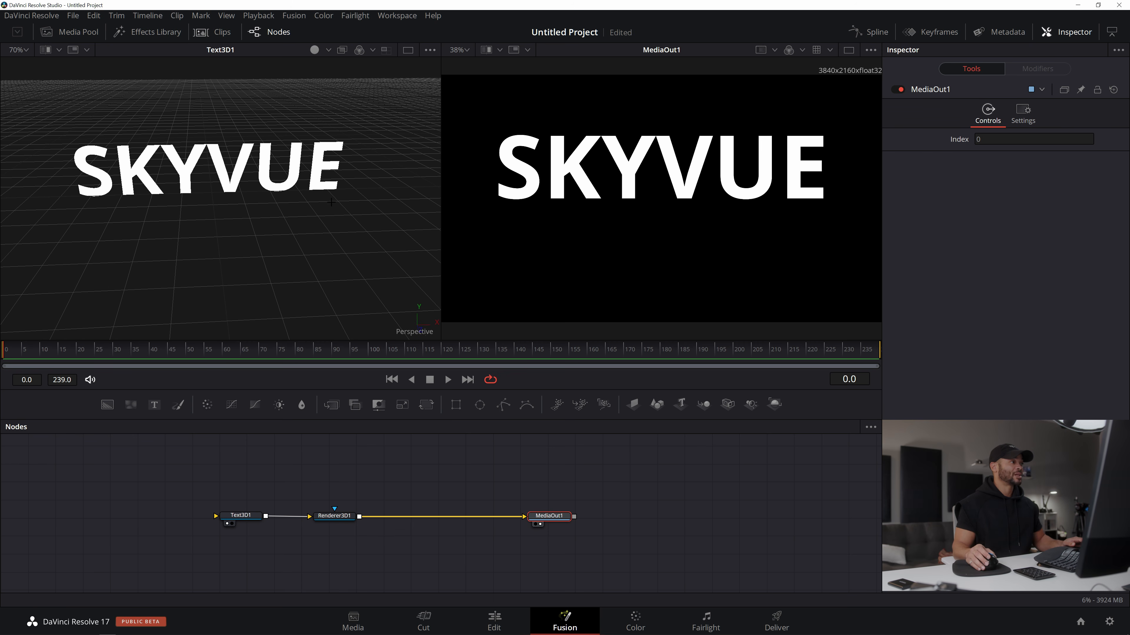
{"action": "left_click_drag", "start_coordinate": [108, 191], "coordinate": [203, 177]}
{"action": "left_click_drag", "start_coordinate": [237, 143], "coordinate": [241, 182]}
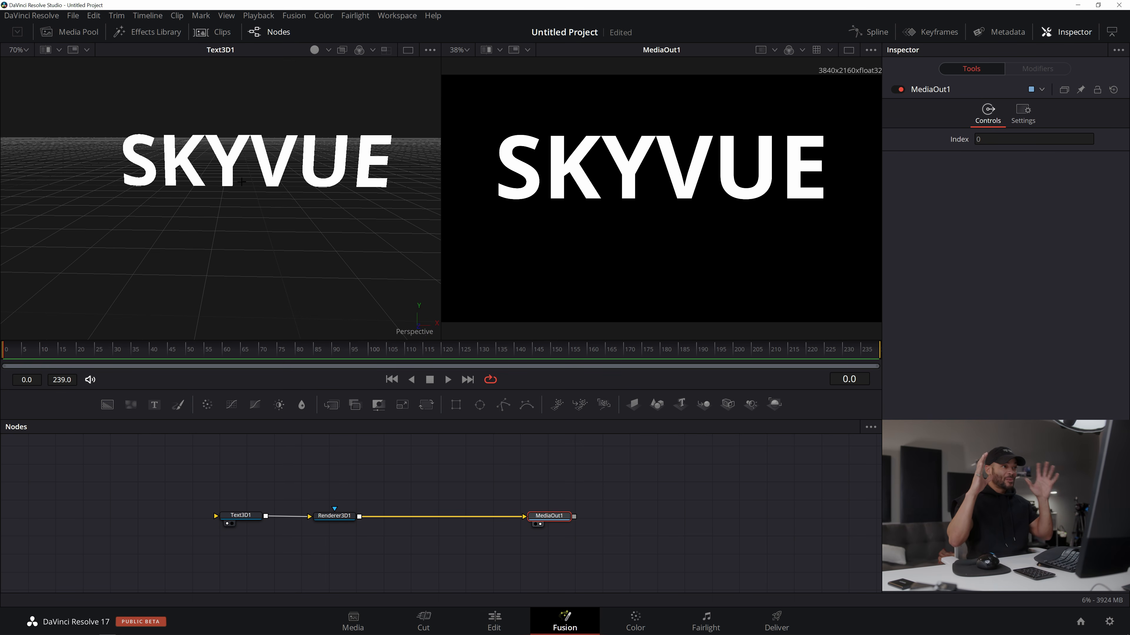
{"action": "left_click_drag", "start_coordinate": [241, 182], "coordinate": [285, 165]}
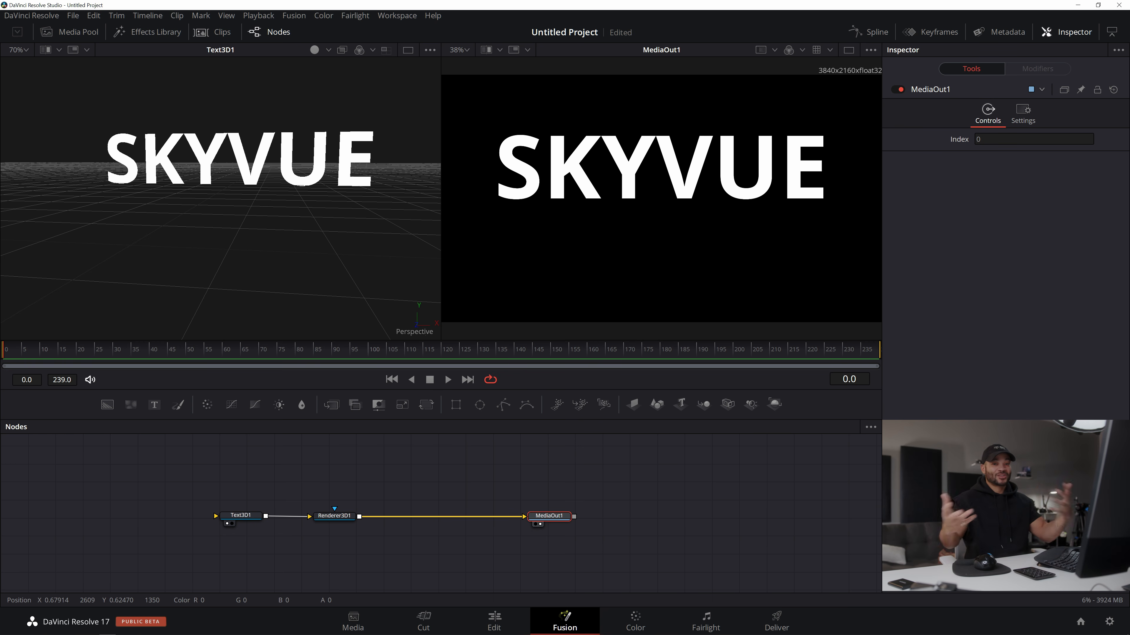
{"action": "left_click_drag", "start_coordinate": [294, 285], "coordinate": [296, 408]}
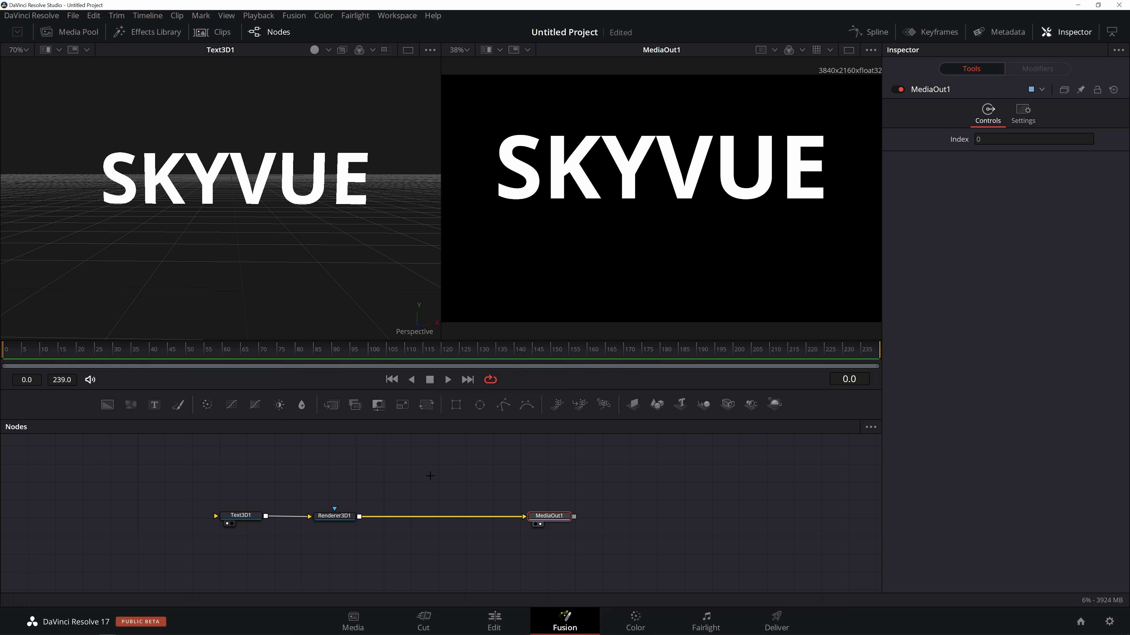
- Set the node graph's Arrange Tools option to Grid
{"action": "right_click", "coordinate": [416, 484]}
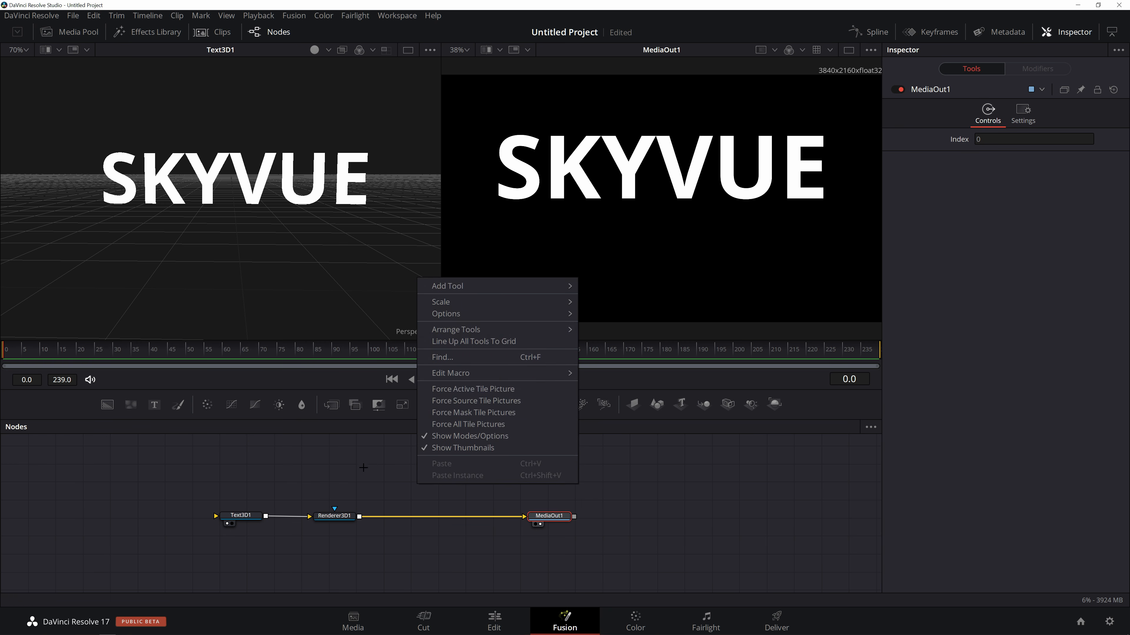
{"action": "mouse_move", "coordinate": [552, 329]}
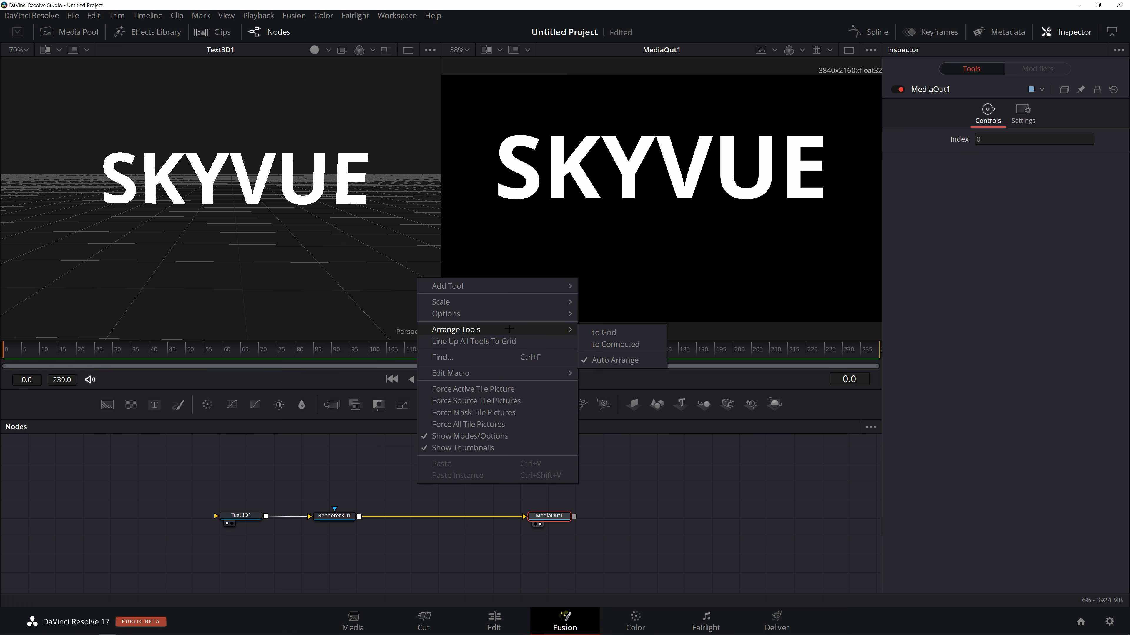
{"action": "left_click", "coordinate": [610, 331]}
- Line up the nodes in one row, with Renderer3D1 just before MediaOut1 and Text3D1 well to the left
{"action": "left_click_drag", "start_coordinate": [326, 515], "coordinate": [352, 524]}
{"action": "mouse_move", "coordinate": [241, 515]}
{"action": "left_mouse_down"}
{"action": "mouse_move", "coordinate": [244, 535]}
{"action": "mouse_move", "coordinate": [247, 518]}
{"action": "left_mouse_up"}
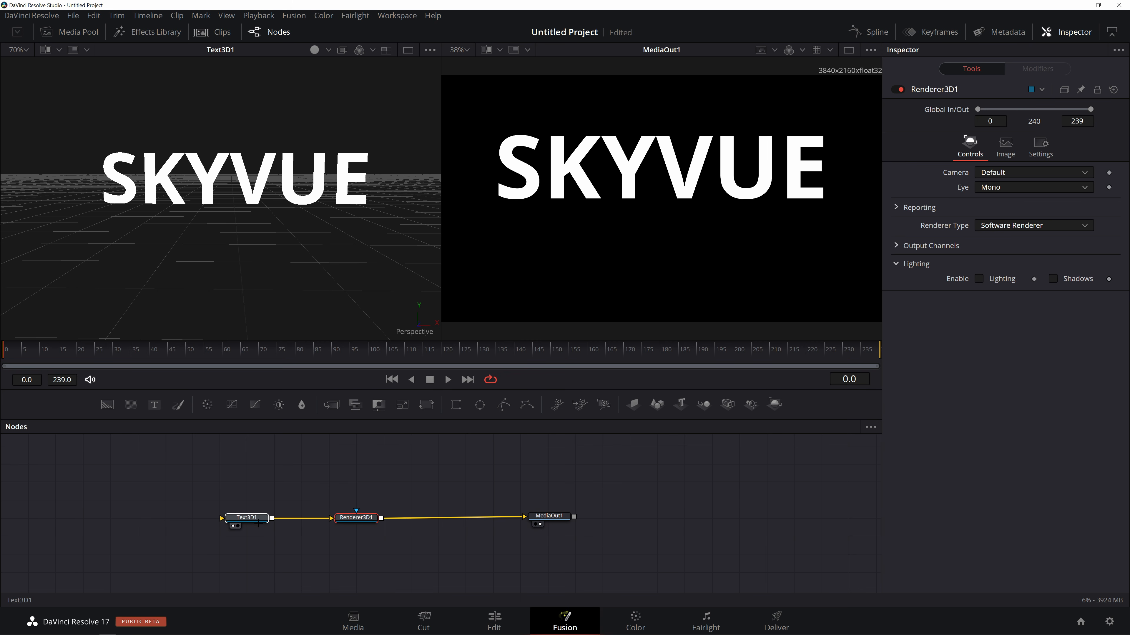
{"action": "left_click_drag", "start_coordinate": [551, 525], "coordinate": [577, 527]}
{"action": "left_click_drag", "start_coordinate": [356, 518], "coordinate": [493, 518]}
{"action": "left_click_drag", "start_coordinate": [247, 518], "coordinate": [220, 518]}
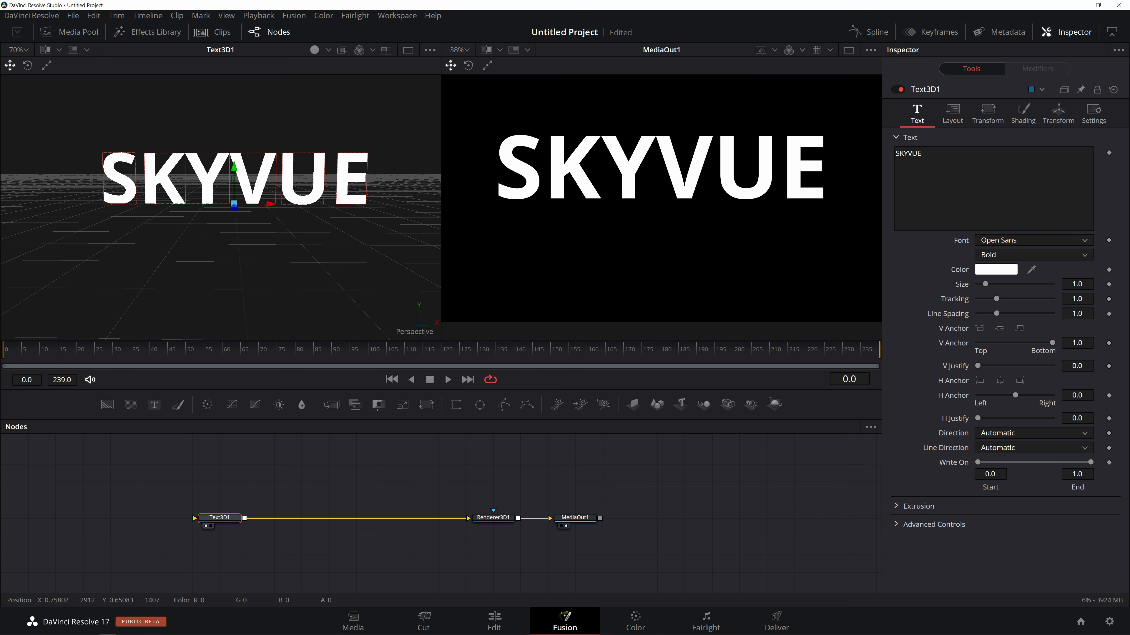
- Change the font of the SKYVUE text to LEIXO
{"action": "mouse_move", "coordinate": [140, 192]}
{"action": "left_mouse_down"}
{"action": "mouse_move", "coordinate": [285, 196]}
{"action": "mouse_move", "coordinate": [222, 205]}
{"action": "mouse_move", "coordinate": [178, 236]}
{"action": "mouse_move", "coordinate": [146, 182]}
{"action": "left_mouse_up"}
{"action": "left_click", "coordinate": [1039, 240]}
{"action": "scroll", "coordinate": [1032, 352], "scroll_direction": "up", "scroll_amount": 7}
{"action": "left_click", "coordinate": [1033, 347]}
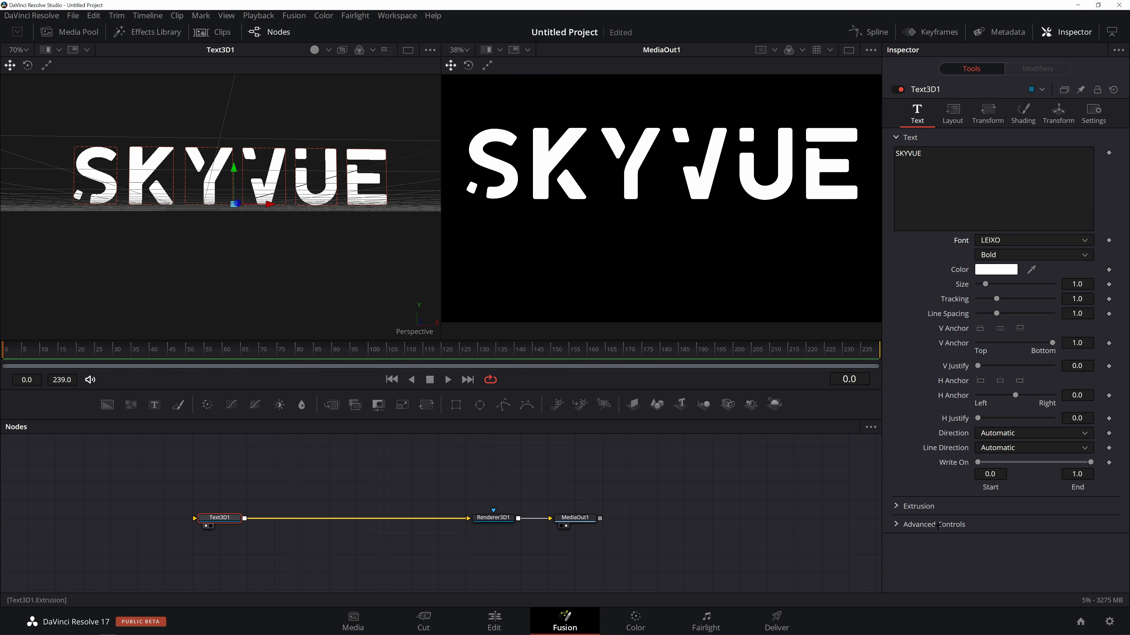
- Give the SKYVUE text an extrusion depth of 0.0898 and check its thickness from different angles
{"action": "left_click_drag", "start_coordinate": [167, 218], "coordinate": [271, 227]}
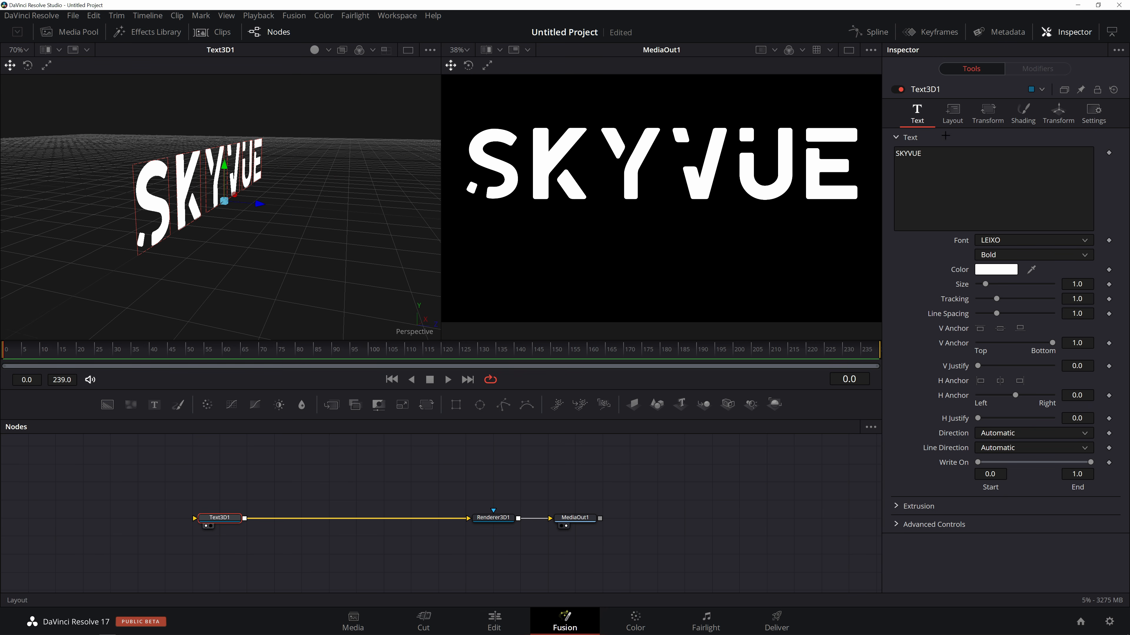
{"action": "left_click", "coordinate": [896, 506]}
{"action": "scroll", "coordinate": [908, 412], "scroll_direction": "down", "scroll_amount": 1}
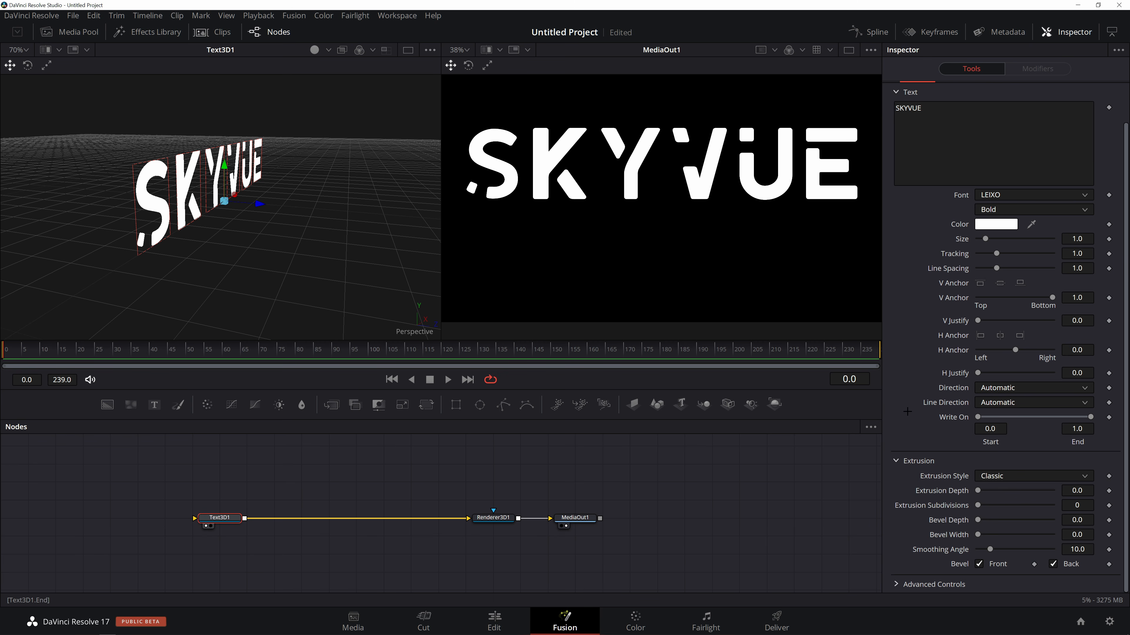
{"action": "left_click_drag", "start_coordinate": [977, 490], "coordinate": [1010, 491]}
{"action": "left_click_drag", "start_coordinate": [271, 237], "coordinate": [253, 199]}
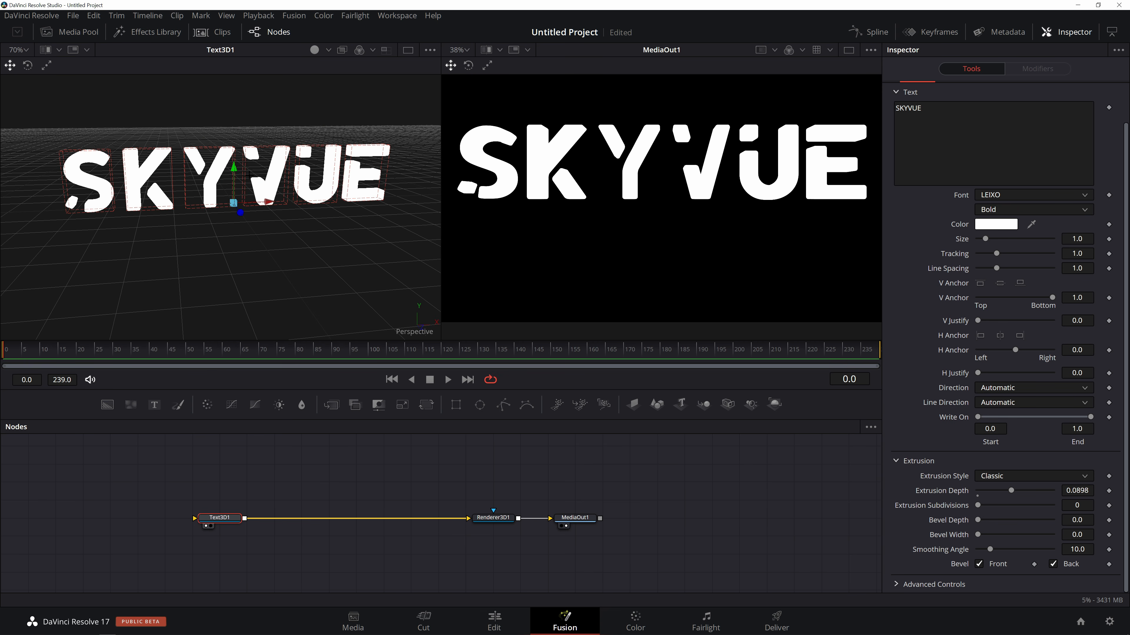
{"action": "mouse_move", "coordinate": [220, 225]}
{"action": "left_mouse_down"}
{"action": "mouse_move", "coordinate": [254, 226]}
{"action": "mouse_move", "coordinate": [234, 223]}
{"action": "mouse_move", "coordinate": [223, 188]}
{"action": "mouse_move", "coordinate": [292, 227]}
{"action": "mouse_move", "coordinate": [241, 244]}
{"action": "mouse_move", "coordinate": [235, 216]}
{"action": "left_mouse_up"}
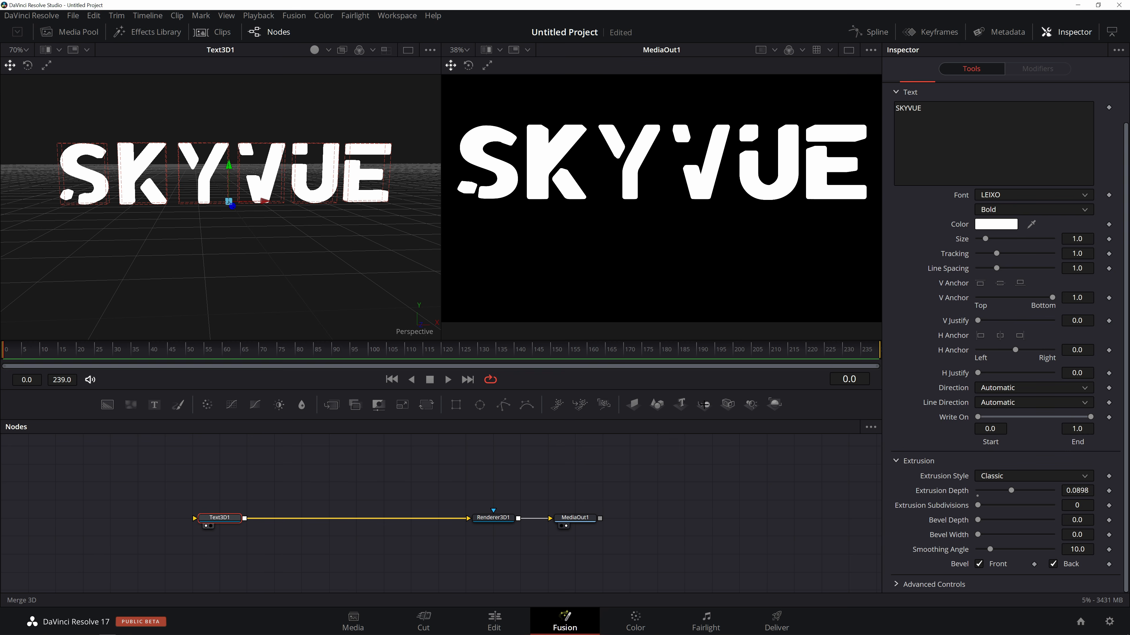
- Insert a Merge 3D node between Text3D1 and Renderer3D1, and connect a second Merge 3D placed above it into it
{"action": "left_click", "coordinate": [704, 405]}
{"action": "left_click_drag", "start_coordinate": [283, 519], "coordinate": [349, 524]}
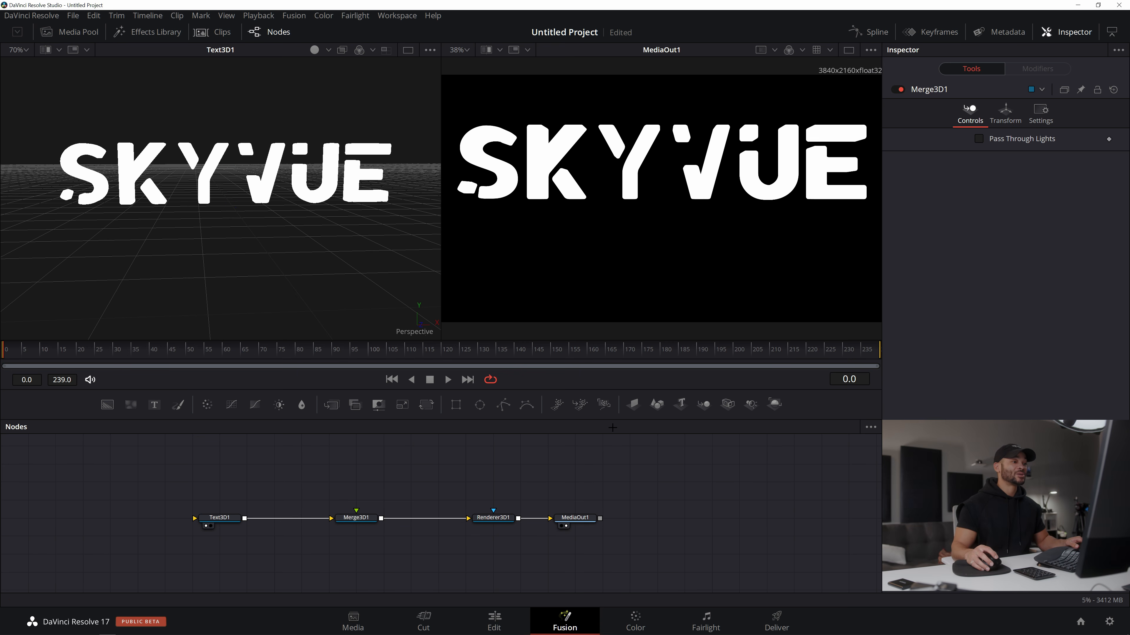
{"action": "left_click", "coordinate": [704, 404]}
{"action": "left_click_drag", "start_coordinate": [505, 456], "coordinate": [359, 517]}
{"action": "scroll", "coordinate": [377, 496], "scroll_direction": "up", "scroll_amount": 3}
{"action": "left_click_drag", "start_coordinate": [302, 533], "coordinate": [349, 492]}
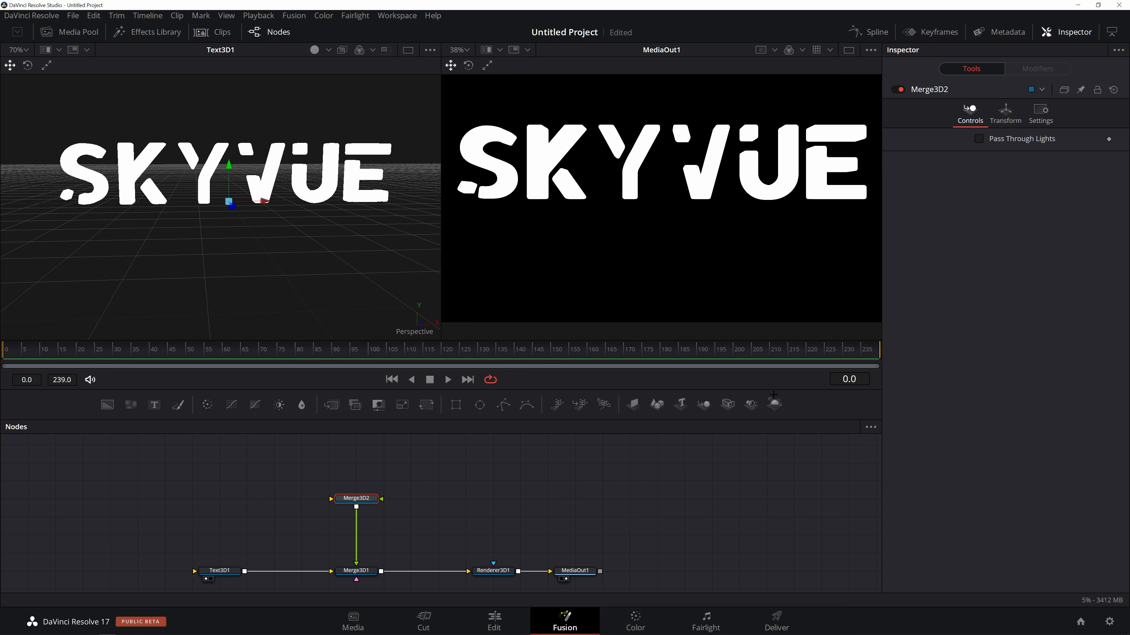
- Add a Spot Light above Merge3D2 feeding into it, and move the light in front of the text to Z 1.689661
{"action": "left_click", "coordinate": [751, 404]}
{"action": "left_click_drag", "start_coordinate": [303, 505], "coordinate": [359, 469]}
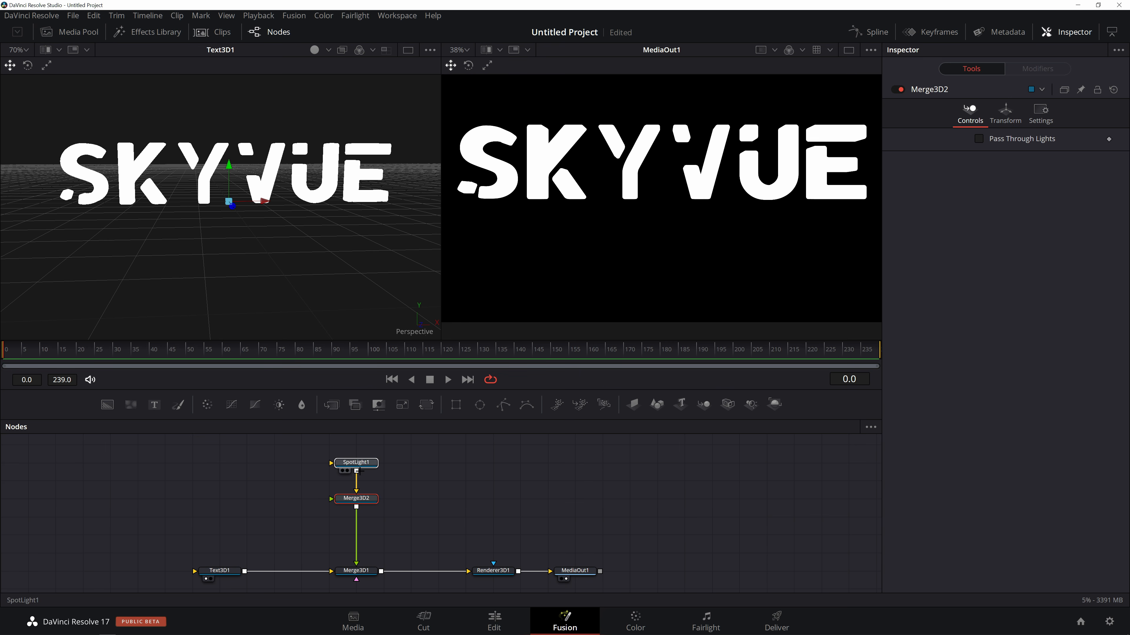
{"action": "left_click", "coordinate": [364, 465]}
{"action": "left_click_drag", "start_coordinate": [198, 224], "coordinate": [205, 202]}
{"action": "left_click_drag", "start_coordinate": [308, 221], "coordinate": [74, 250]}
{"action": "left_click_drag", "start_coordinate": [217, 232], "coordinate": [204, 225]}
{"action": "left_click_drag", "start_coordinate": [141, 259], "coordinate": [130, 175]}
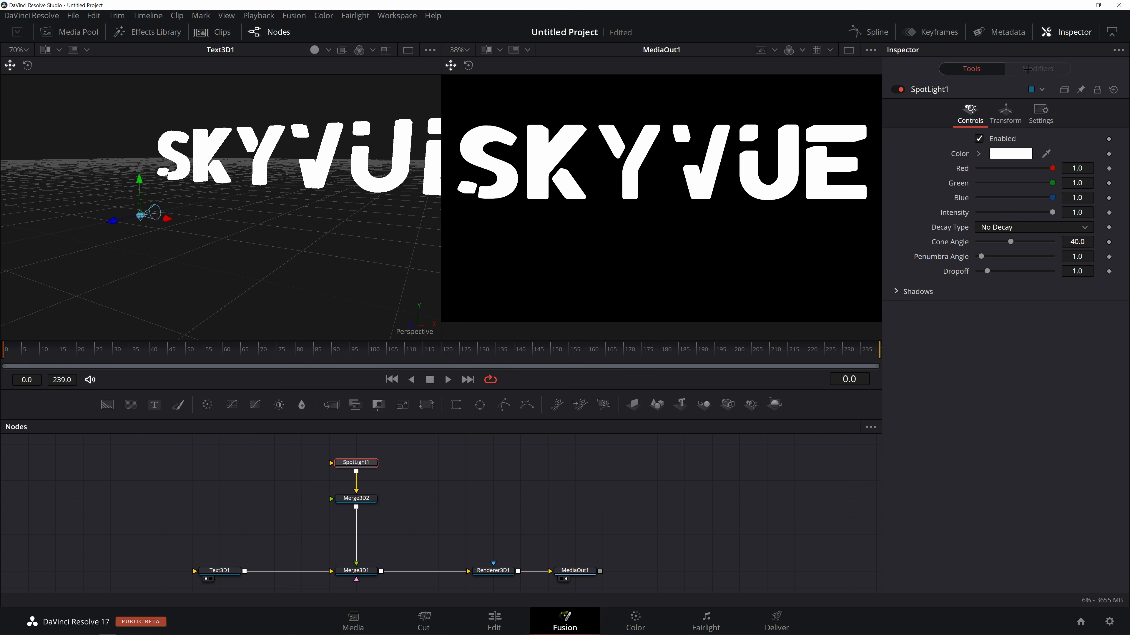
{"action": "left_click", "coordinate": [1005, 115]}
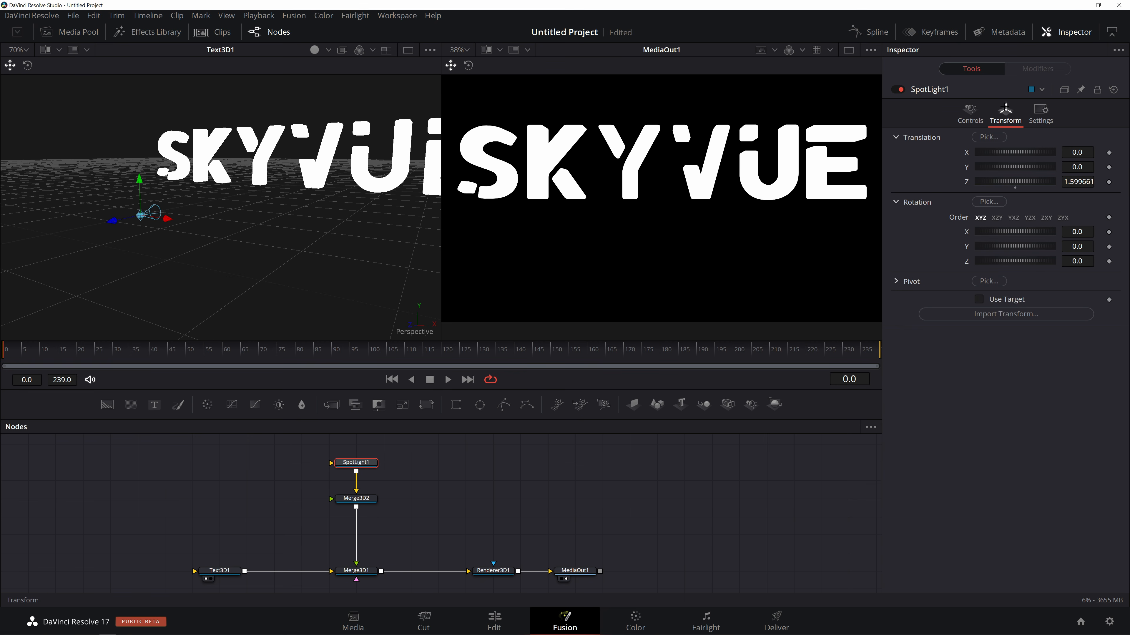
{"action": "left_click", "coordinate": [1080, 182]}
{"action": "left_click_drag", "start_coordinate": [1080, 186], "coordinate": [1084, 187]}
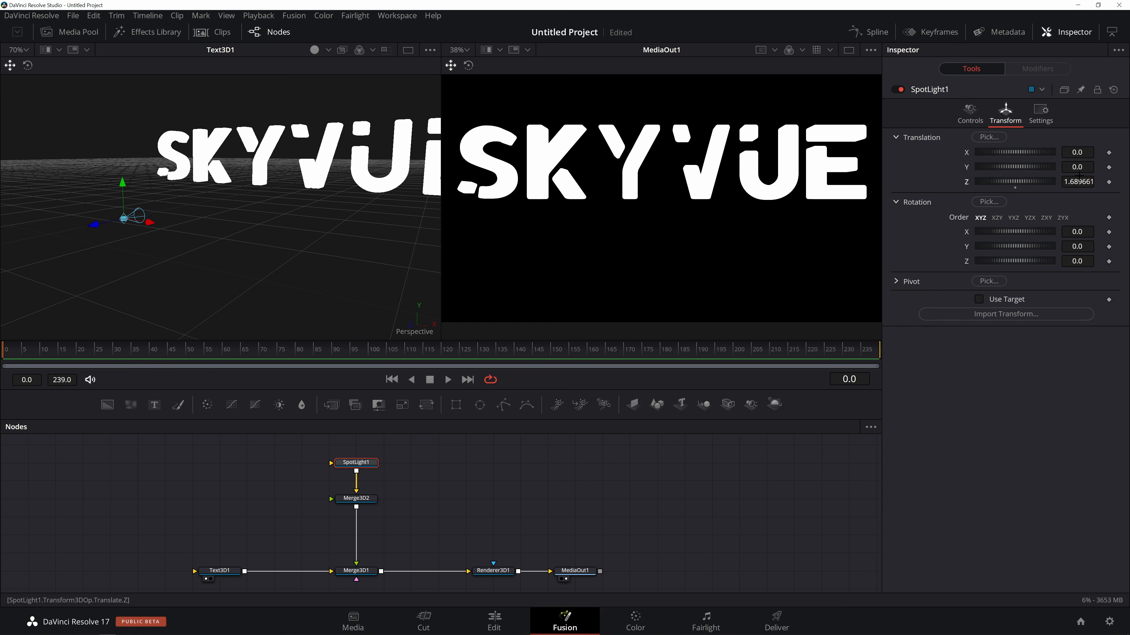
- Turn on Use Target for SpotLight1 and inspect the light and its target from an angled view
{"action": "left_click", "coordinate": [979, 299]}
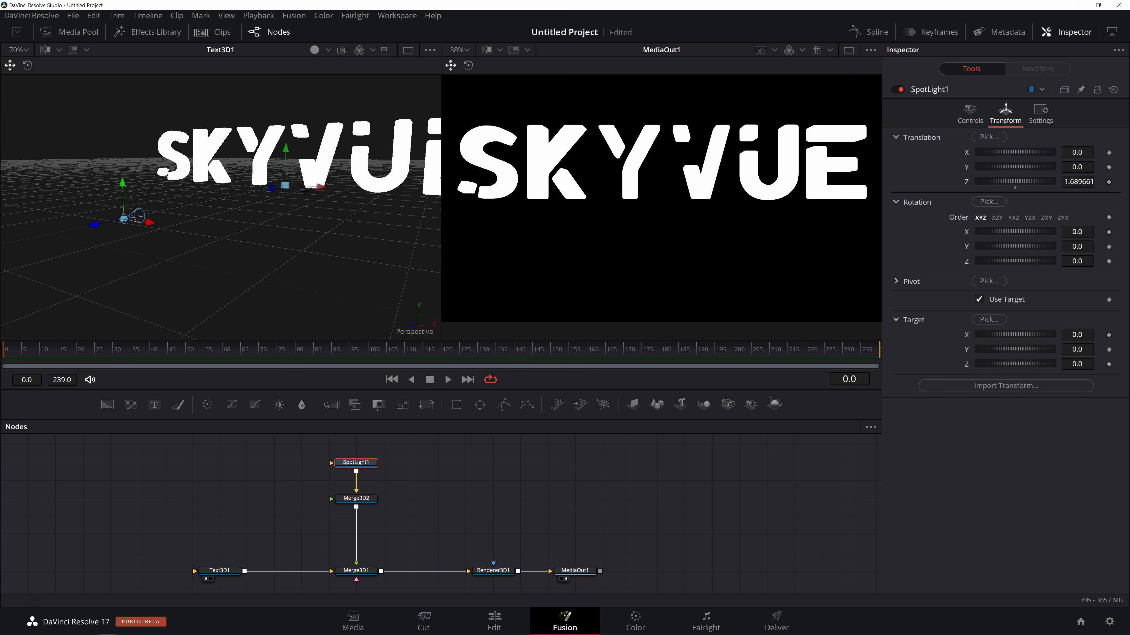
{"action": "left_click_drag", "start_coordinate": [230, 181], "coordinate": [287, 154]}
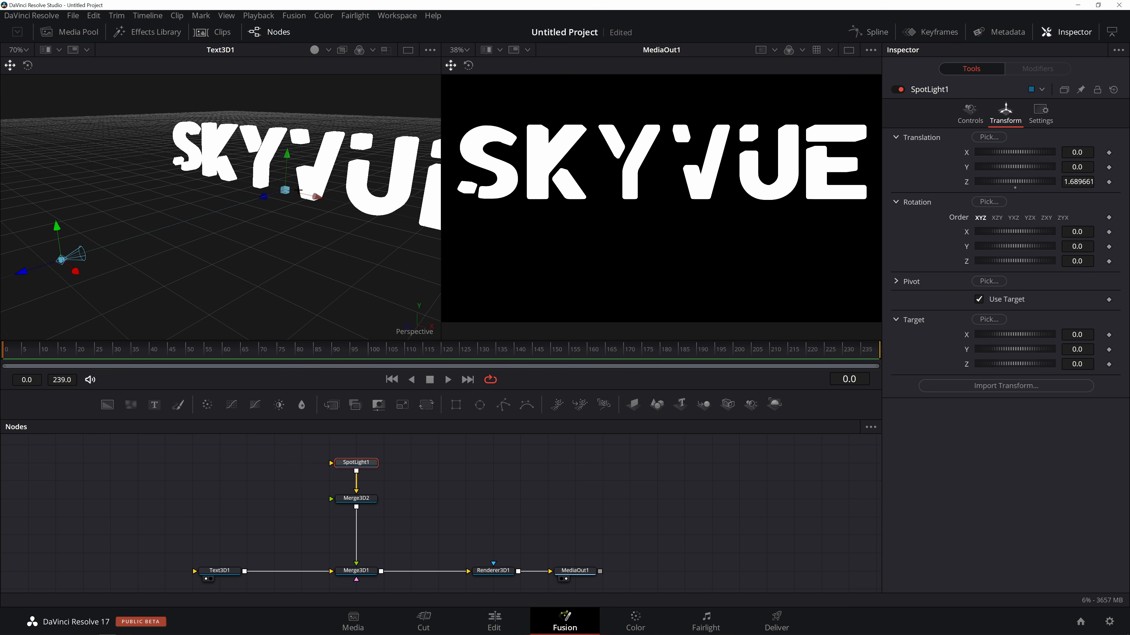
{"action": "left_click_drag", "start_coordinate": [76, 272], "coordinate": [185, 298]}
{"action": "left_click_drag", "start_coordinate": [354, 223], "coordinate": [320, 228]}
{"action": "key", "text": "ctrl+z"}
{"action": "key", "text": "ctrl+z"}
{"action": "scroll", "coordinate": [305, 223], "scroll_direction": "down", "scroll_amount": 2}
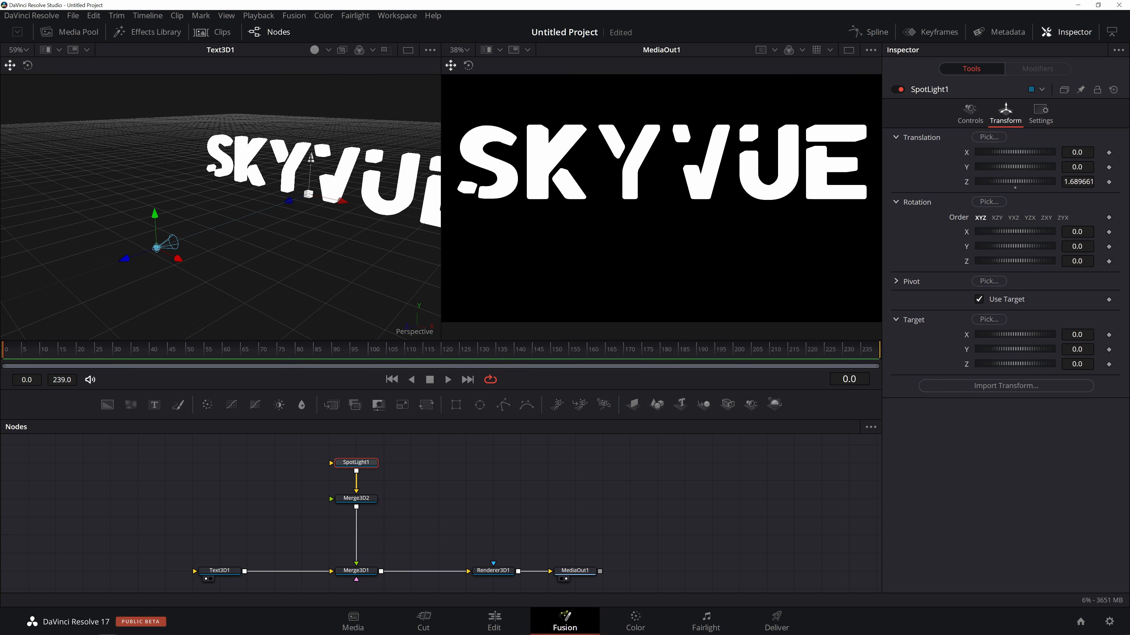
- Move the spotlight's target onto the middle of the text, at about X -0.2036, Y 0.2124, Z 0.1253
{"action": "left_click_drag", "start_coordinate": [311, 159], "coordinate": [313, 136]}
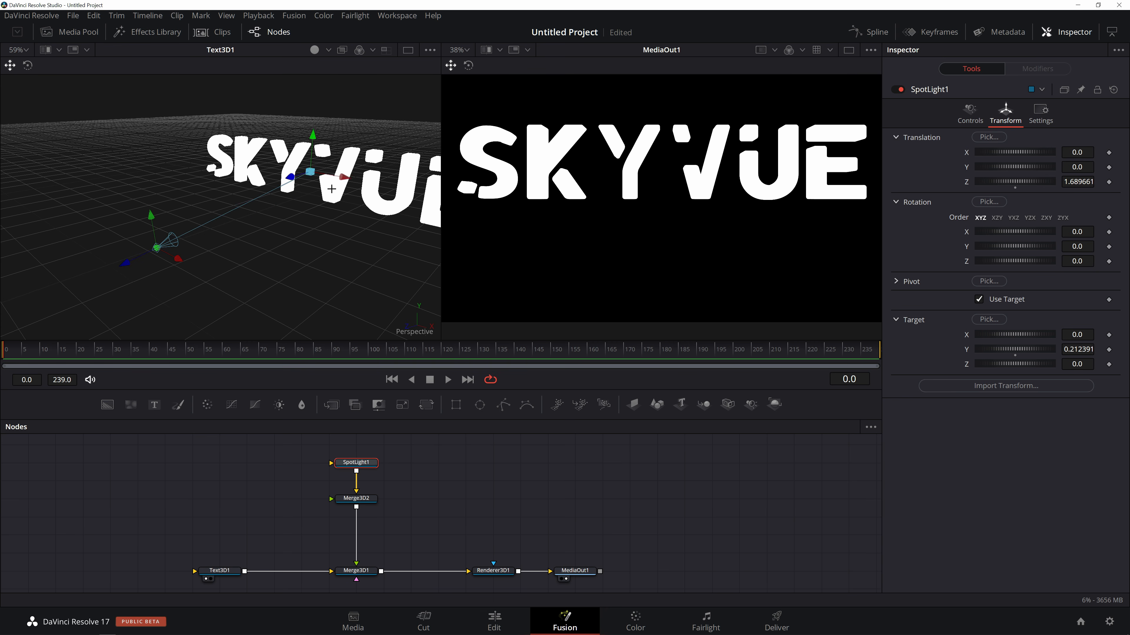
{"action": "left_click_drag", "start_coordinate": [343, 177], "coordinate": [323, 176]}
{"action": "left_click_drag", "start_coordinate": [302, 207], "coordinate": [282, 127]}
{"action": "left_click_drag", "start_coordinate": [267, 177], "coordinate": [289, 176]}
{"action": "left_click_drag", "start_coordinate": [220, 156], "coordinate": [225, 156]}
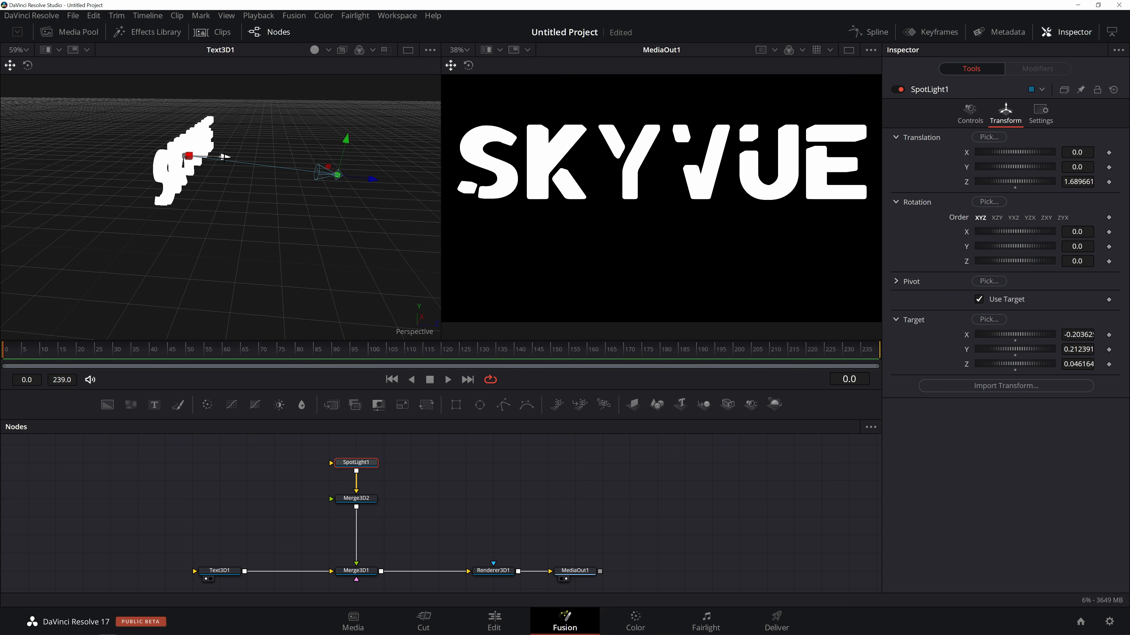
{"action": "left_click_drag", "start_coordinate": [345, 149], "coordinate": [211, 154]}
{"action": "mouse_move", "coordinate": [338, 218]}
{"action": "left_mouse_down"}
{"action": "mouse_move", "coordinate": [326, 207]}
{"action": "mouse_move", "coordinate": [325, 220]}
{"action": "left_mouse_up"}
{"action": "left_click_drag", "start_coordinate": [400, 185], "coordinate": [358, 186]}
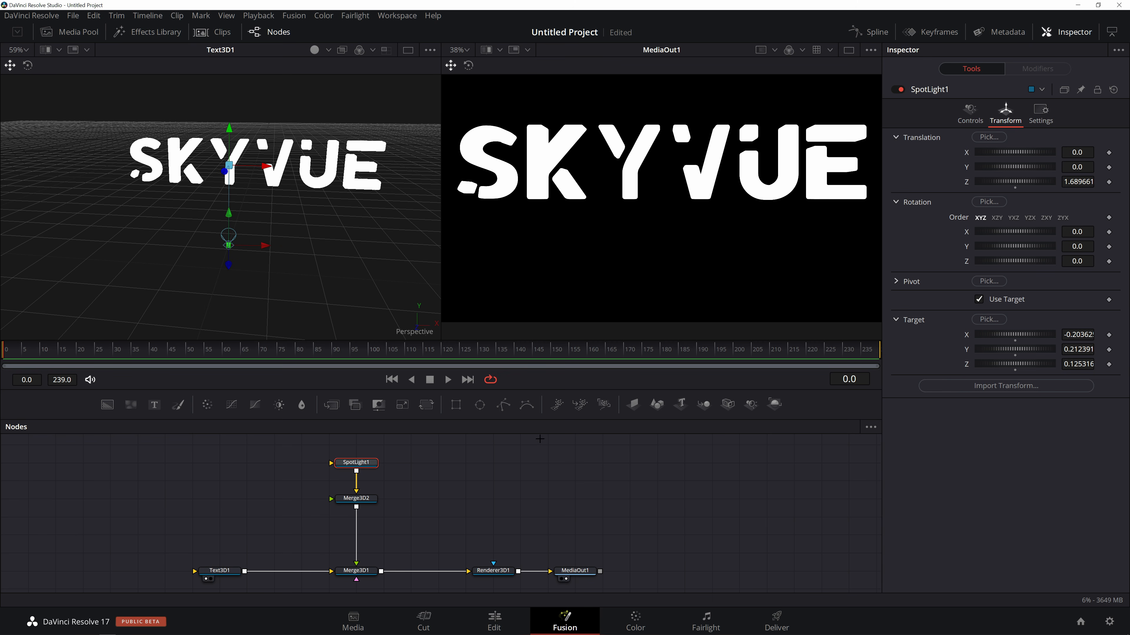
- Enable Lighting on Renderer3D1 and Pass Through Lights on Merge3D2 so that the spotlight illuminates the rendered text
{"action": "left_click", "coordinate": [496, 571]}
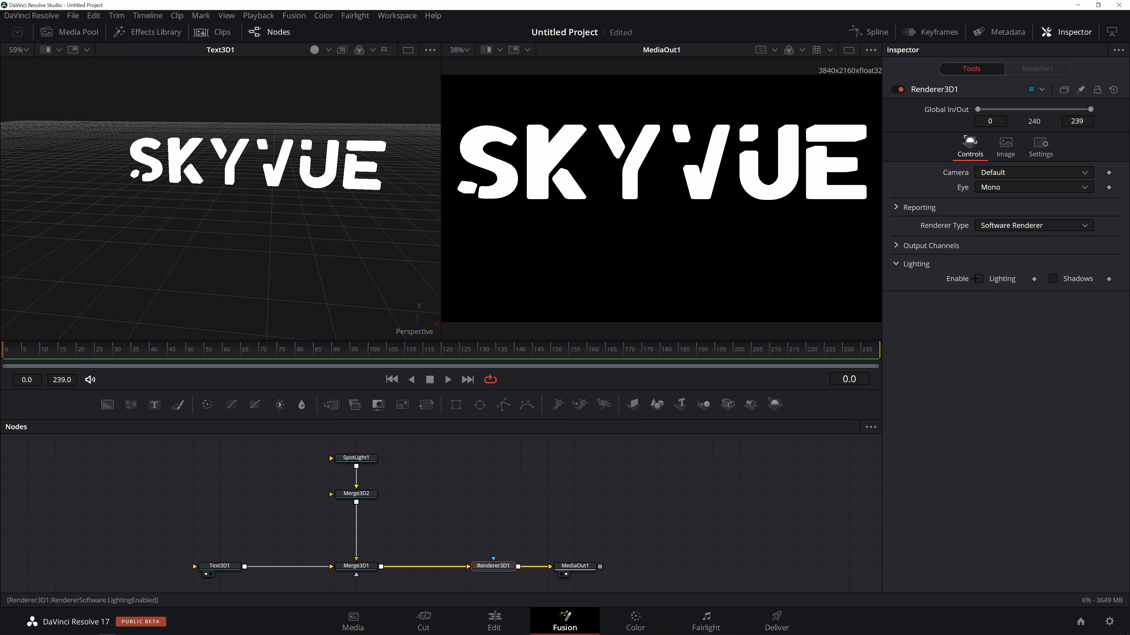
{"action": "left_click", "coordinate": [979, 279]}
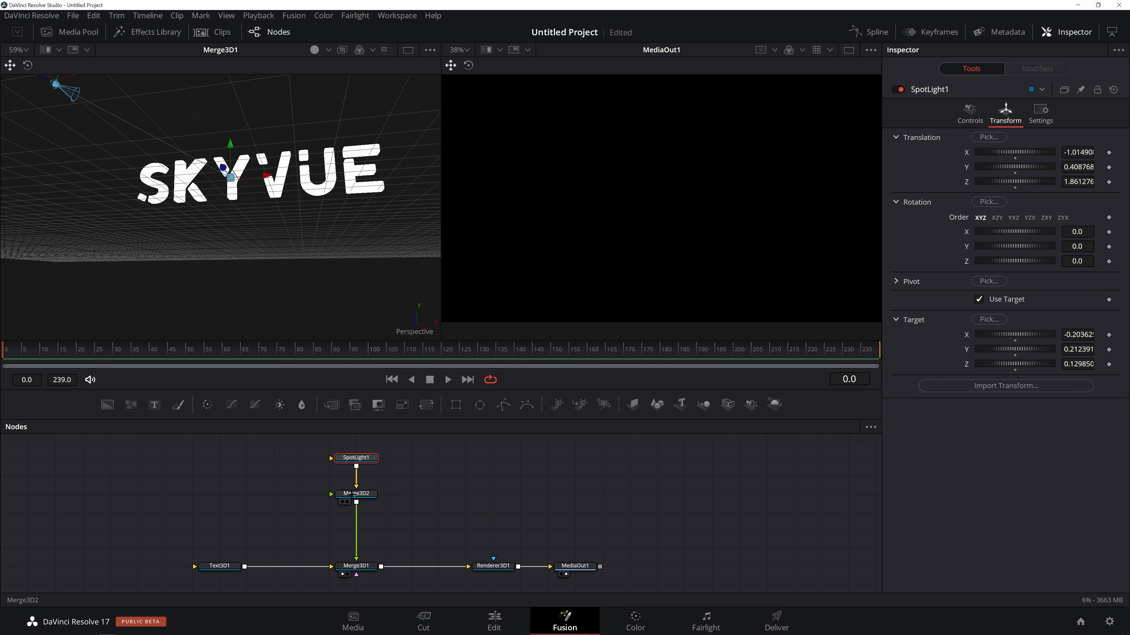
{"action": "left_click", "coordinate": [365, 494]}
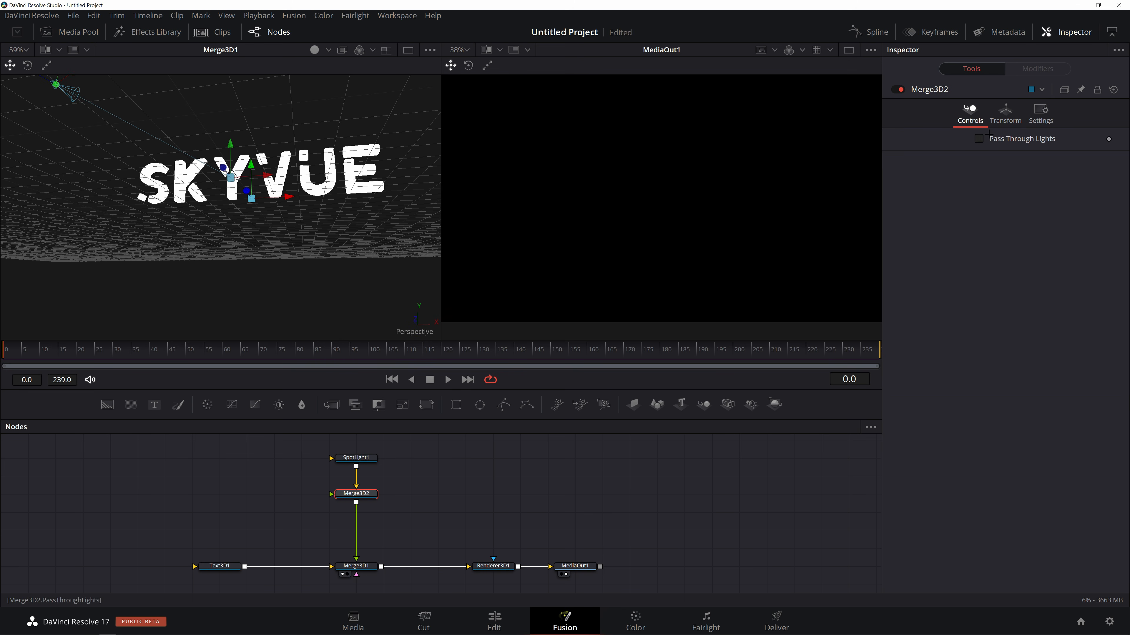
{"action": "left_click", "coordinate": [980, 139]}
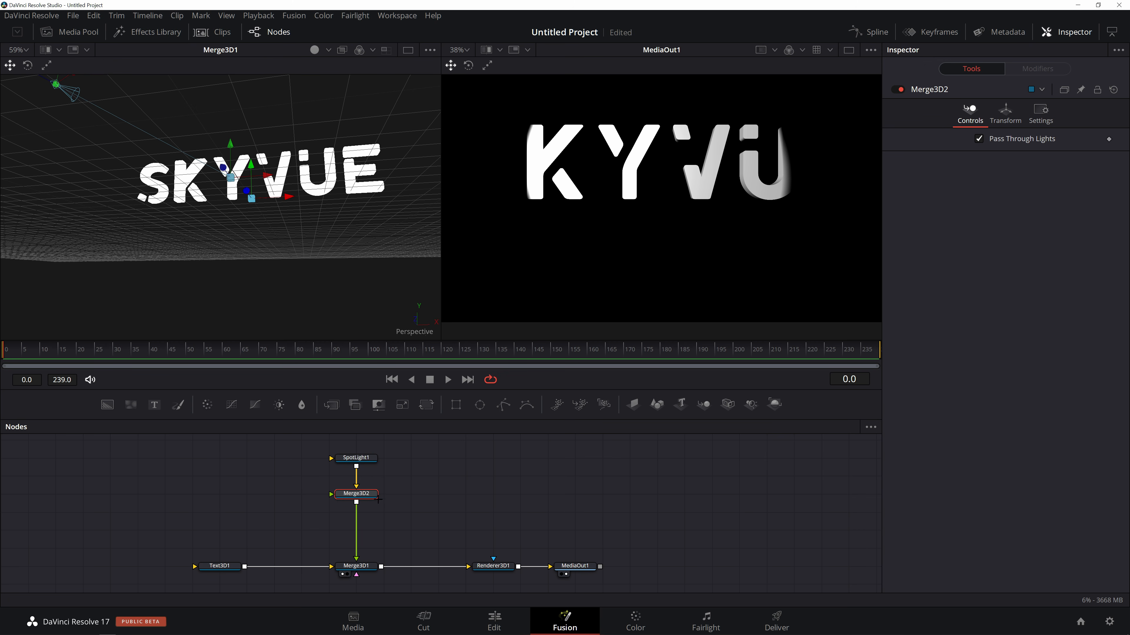
{"action": "left_click", "coordinate": [364, 565]}
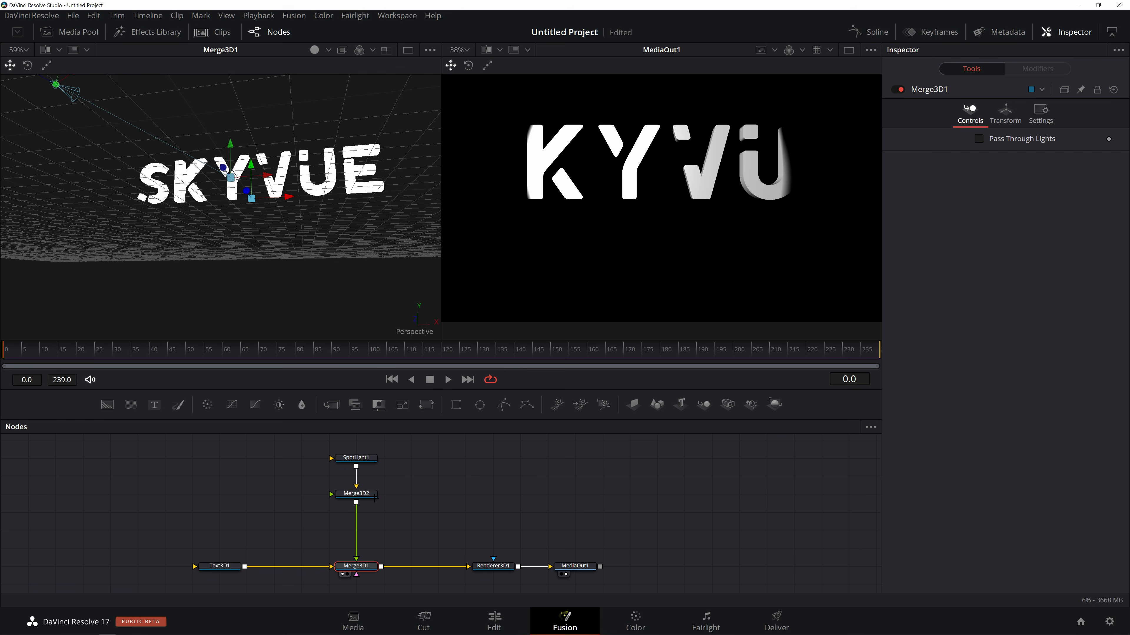
{"action": "left_click", "coordinate": [362, 494]}
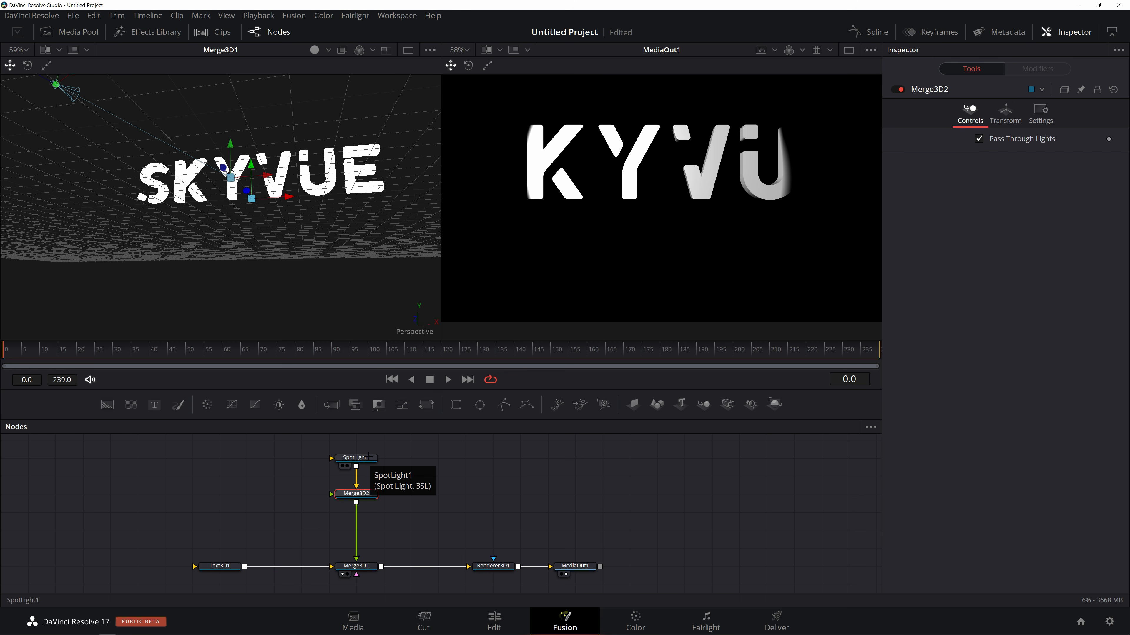
{"action": "left_click", "coordinate": [371, 565]}
- Move SpotLight1 up and outward to about X -1.434, Y 0.843, Z 1.616, and set its Penumbra Angle to 20
{"action": "left_click", "coordinate": [360, 457]}
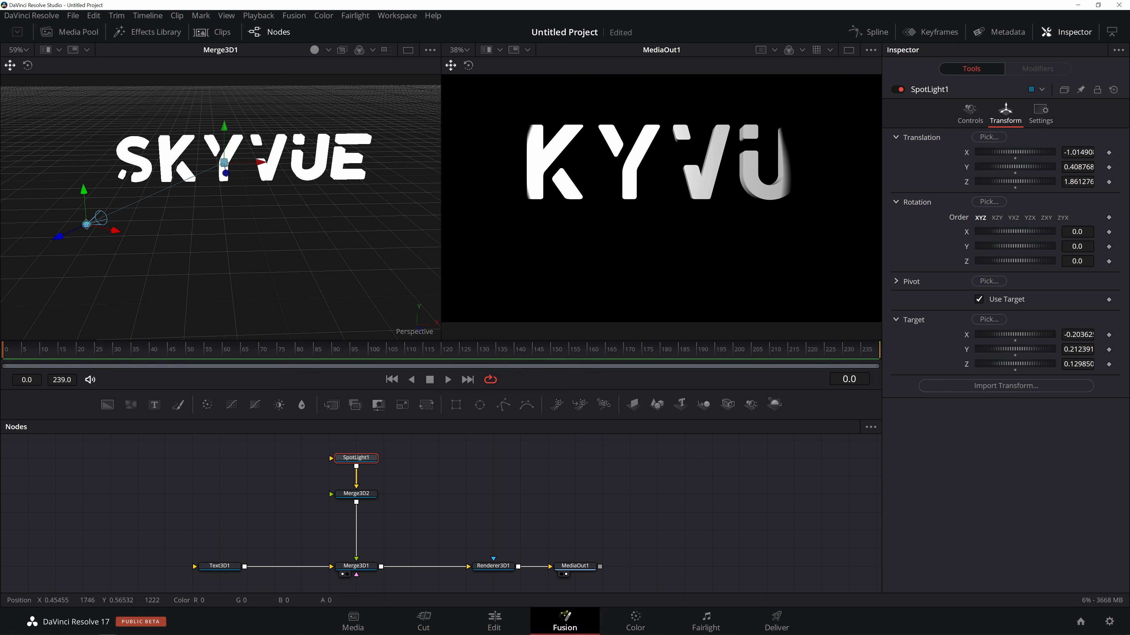
{"action": "left_click_drag", "start_coordinate": [81, 192], "coordinate": [39, 145]}
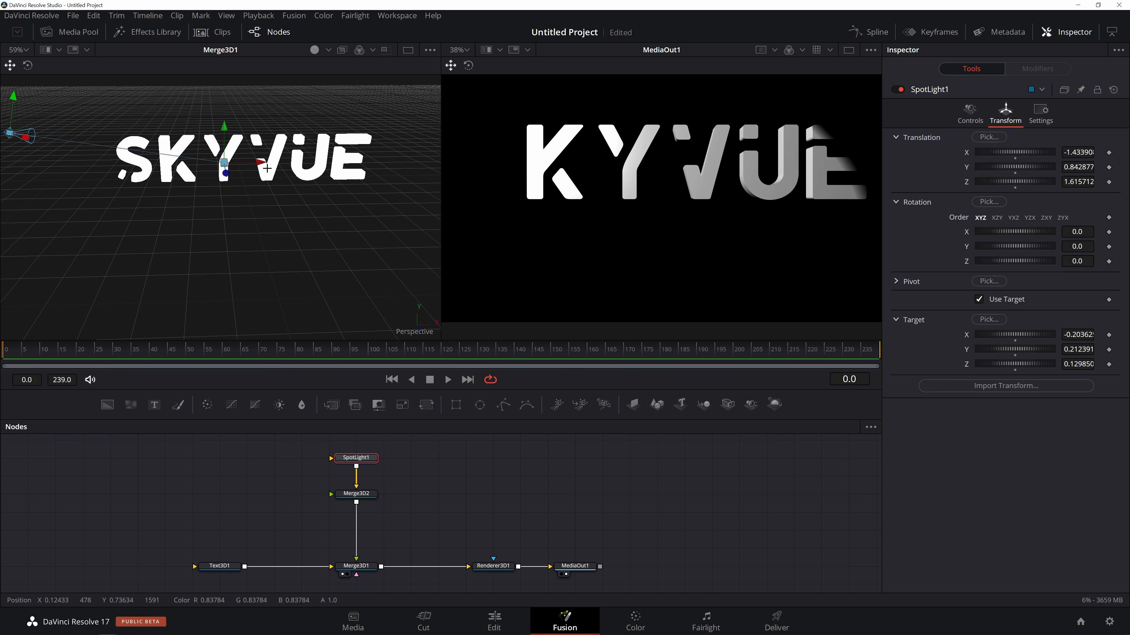
{"action": "scroll", "coordinate": [249, 185], "scroll_direction": "up", "scroll_amount": 3}
{"action": "left_click_drag", "start_coordinate": [297, 173], "coordinate": [333, 213]}
{"action": "scroll", "coordinate": [280, 143], "scroll_direction": "down", "scroll_amount": 2}
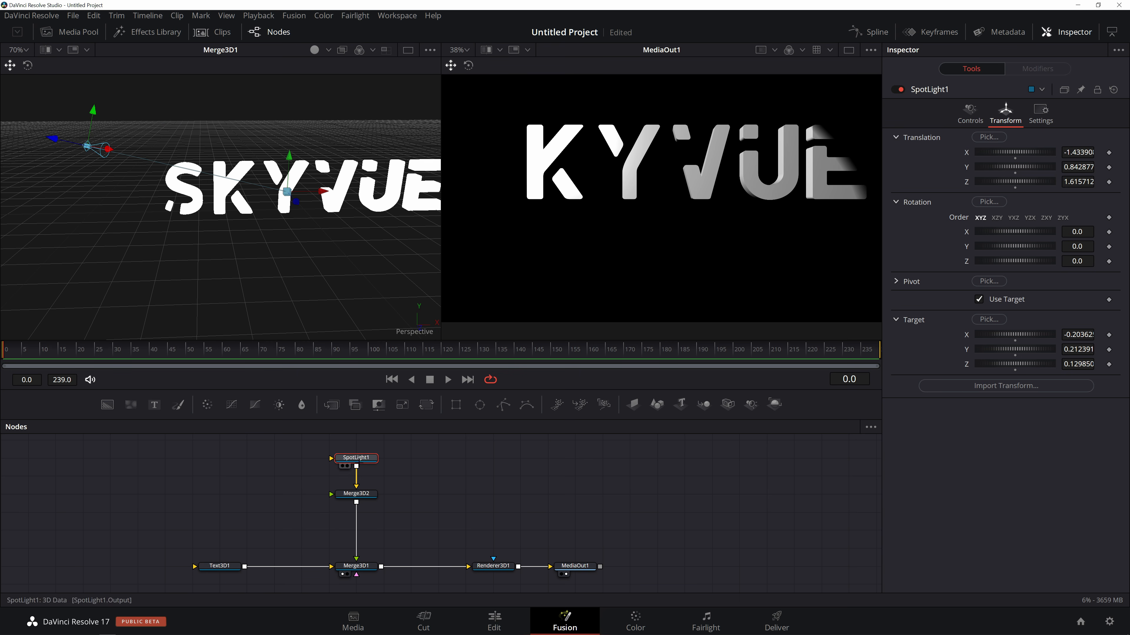
{"action": "left_click", "coordinate": [970, 114]}
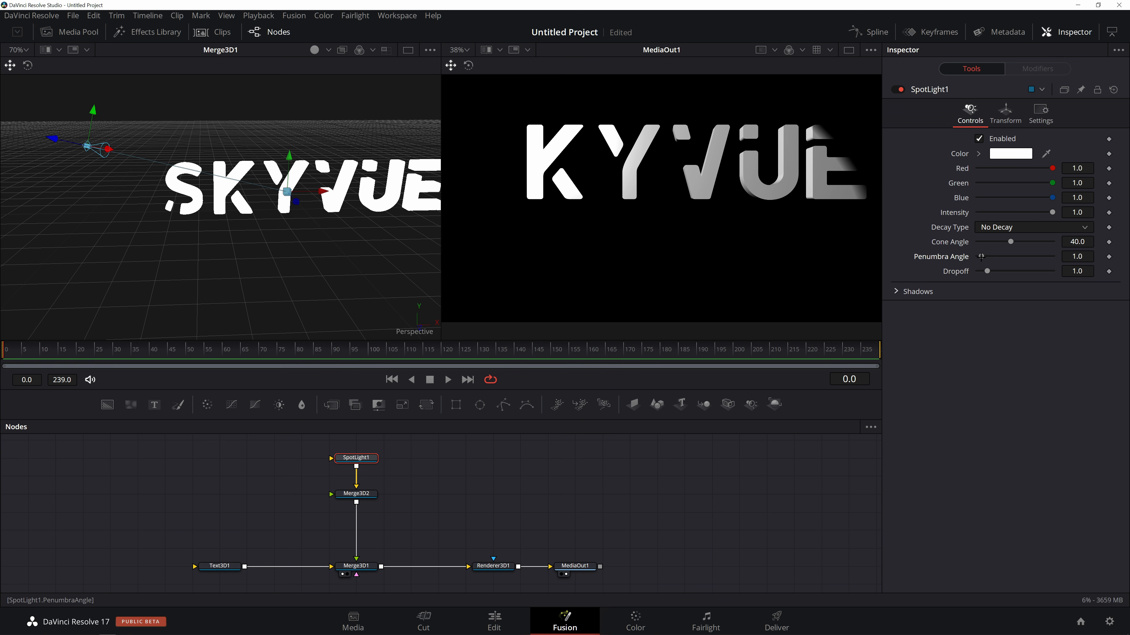
{"action": "left_click_drag", "start_coordinate": [982, 257], "coordinate": [1074, 252]}
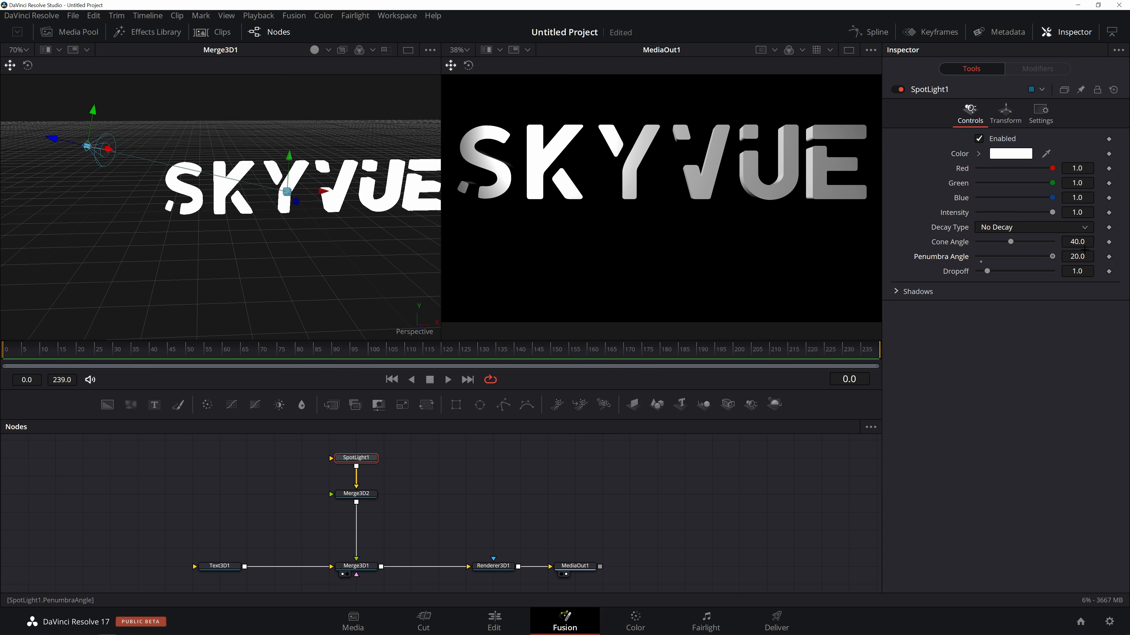
- Pull SpotLight1 farther out and higher beyond the letter S, and reposition its target at the base of the Y
{"action": "scroll", "coordinate": [272, 169], "scroll_direction": "down", "scroll_amount": 3}
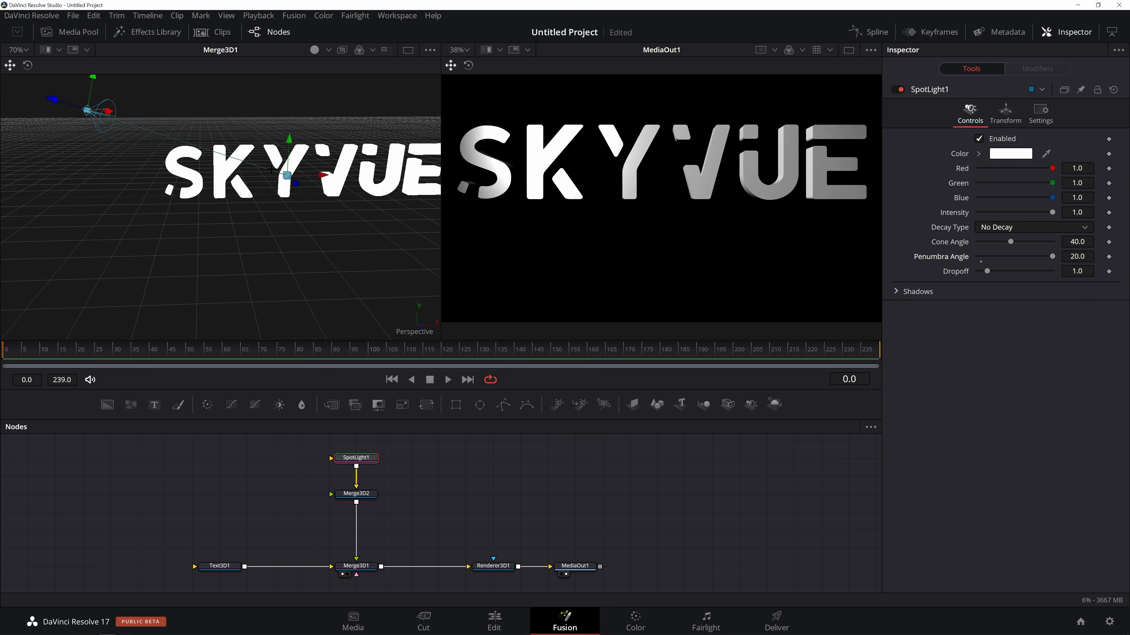
{"action": "scroll", "coordinate": [272, 169], "scroll_direction": "down", "scroll_amount": 2}
{"action": "left_click_drag", "start_coordinate": [324, 135], "coordinate": [318, 150]}
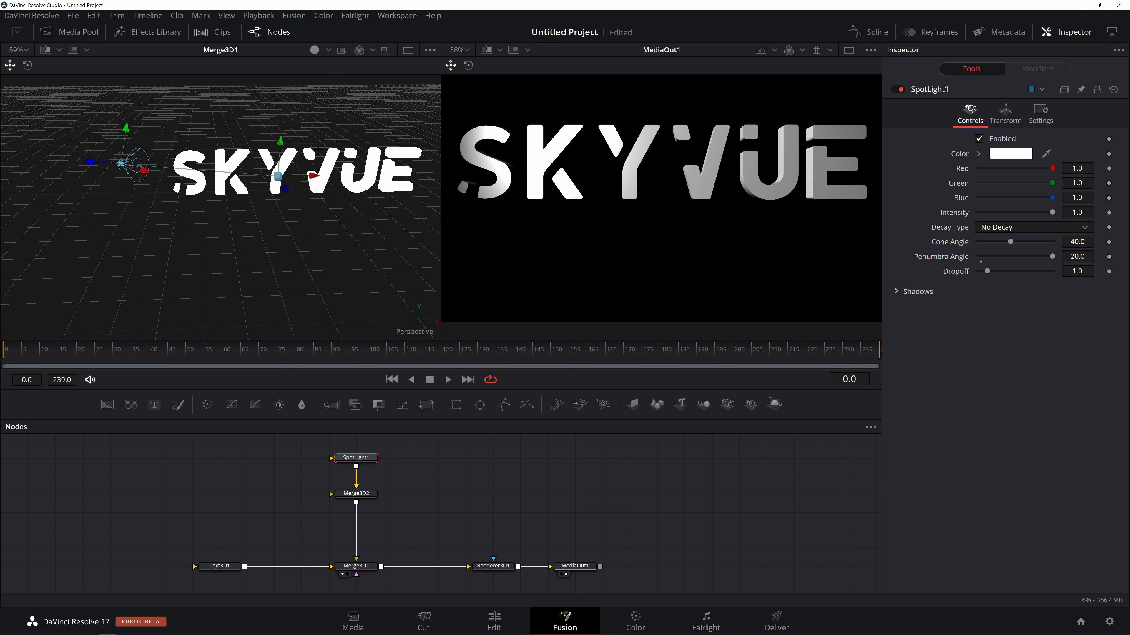
{"action": "left_click_drag", "start_coordinate": [87, 164], "coordinate": [33, 157]}
{"action": "left_click_drag", "start_coordinate": [281, 139], "coordinate": [307, 161]}
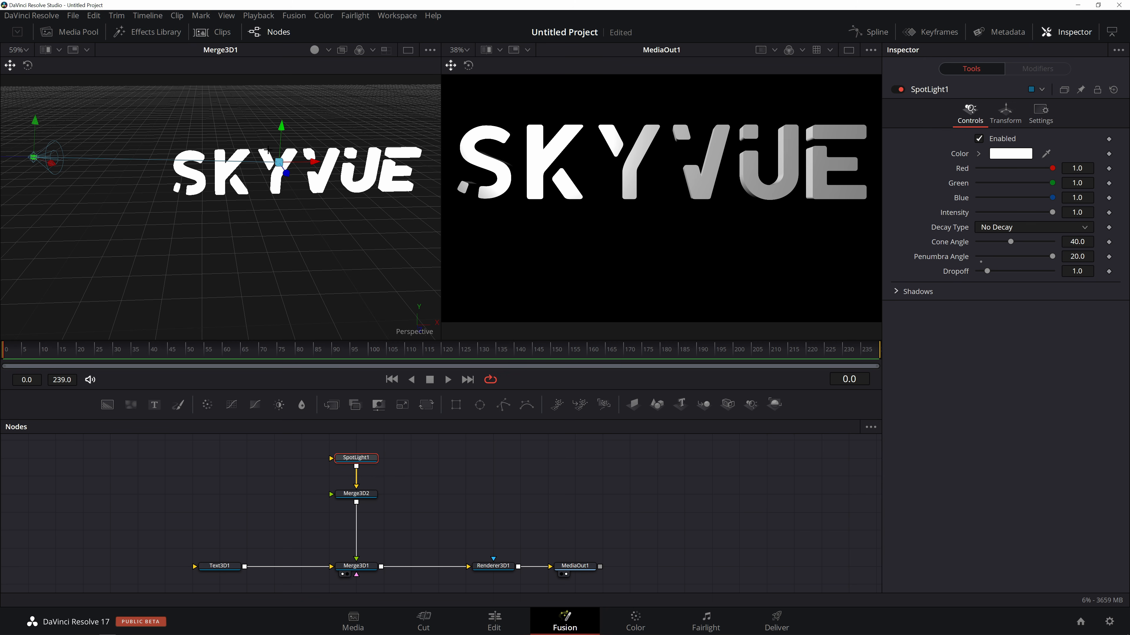
{"action": "left_click_drag", "start_coordinate": [281, 126], "coordinate": [250, 154]}
{"action": "right_click", "coordinate": [250, 152]}
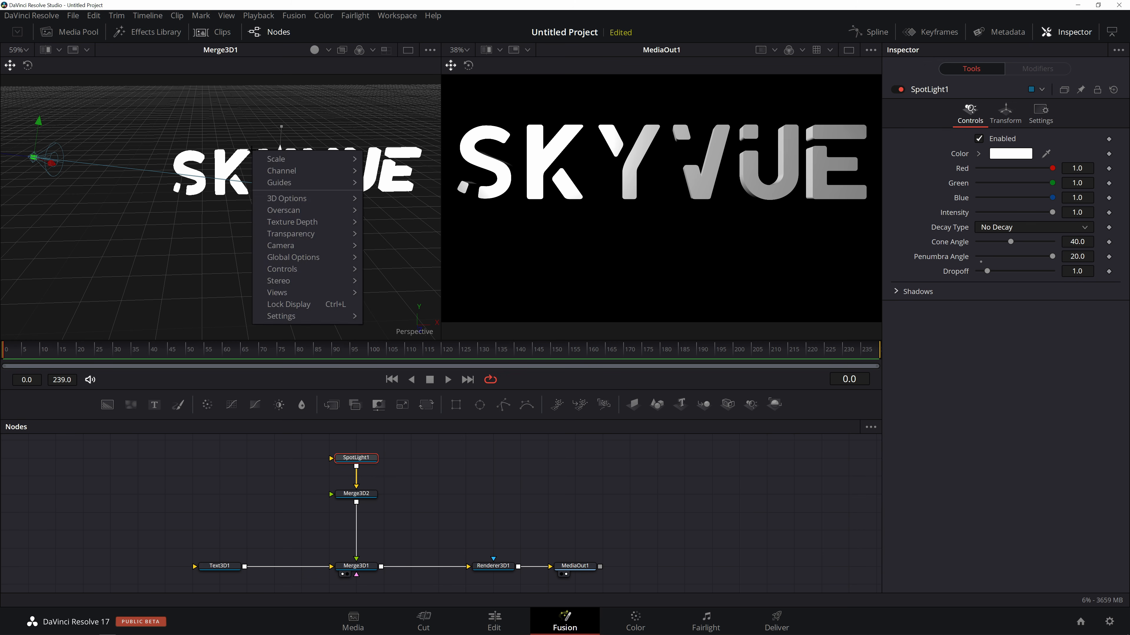
{"action": "left_click", "coordinate": [427, 137]}
{"action": "left_click_drag", "start_coordinate": [350, 254], "coordinate": [343, 224]}
{"action": "scroll", "coordinate": [656, 205], "scroll_direction": "down", "scroll_amount": 1}
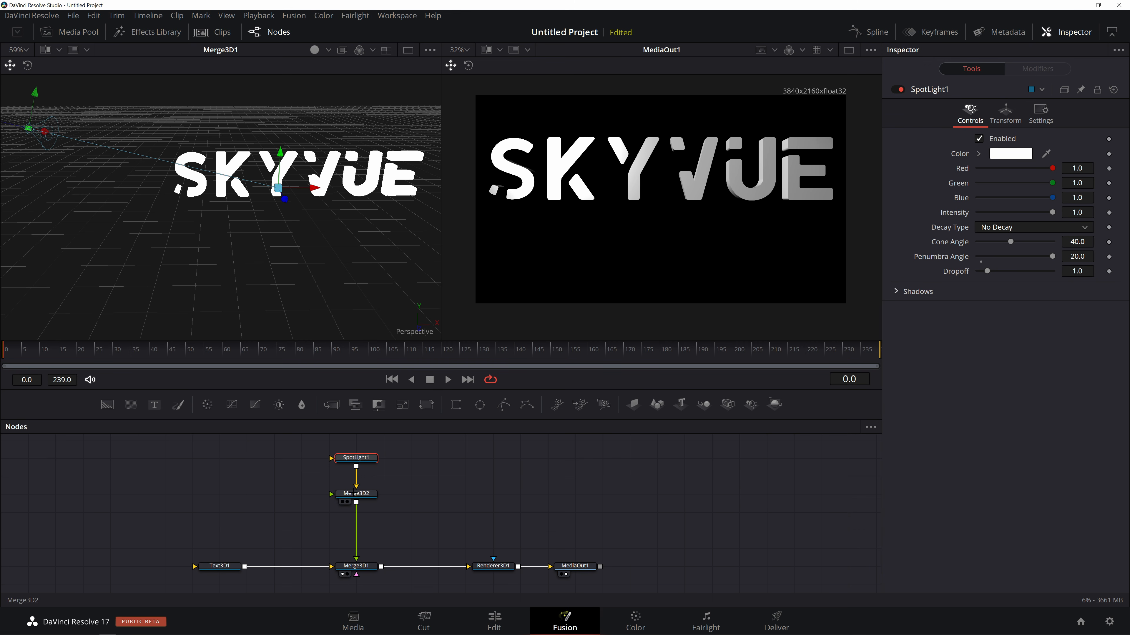
{"action": "left_click", "coordinate": [366, 493], "text": "ctrl"}
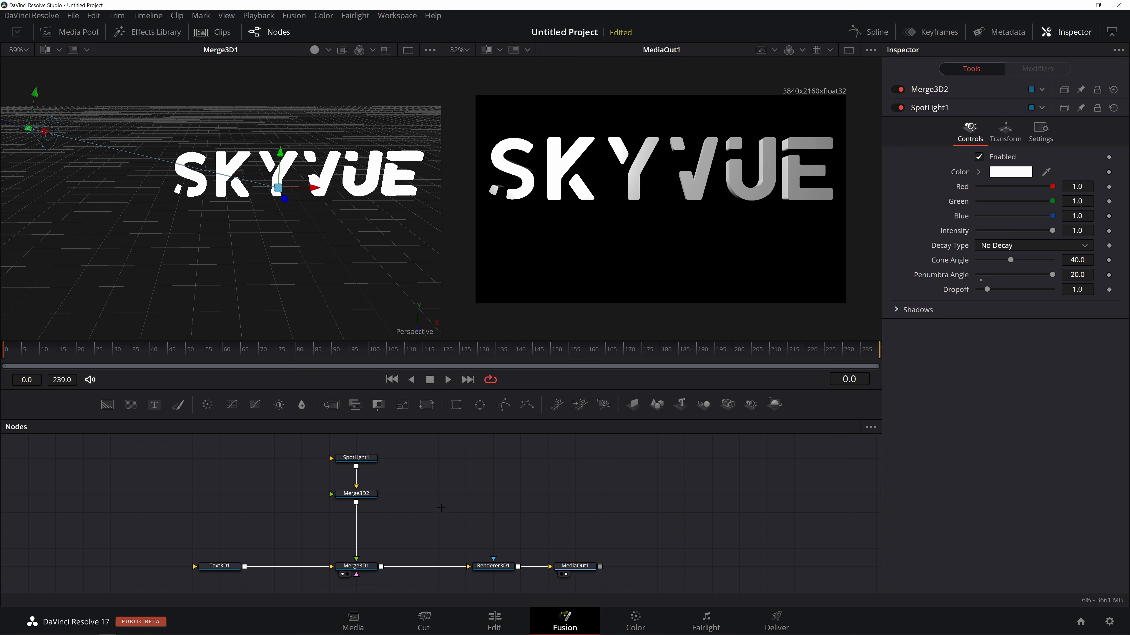
{"action": "left_click", "coordinate": [366, 493]}
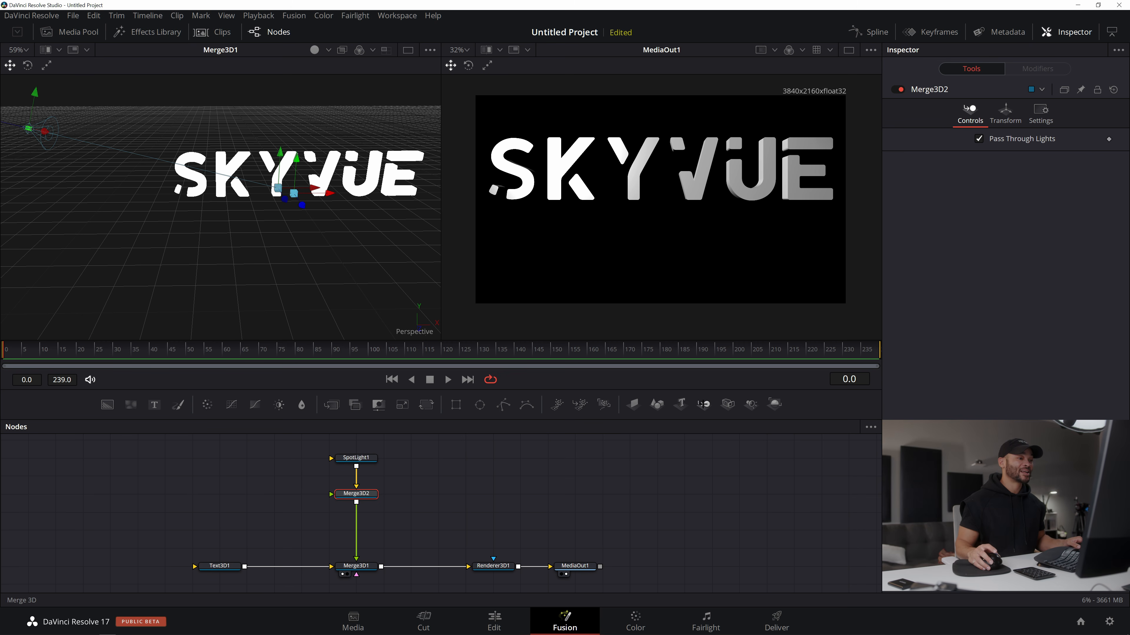
{"action": "left_click", "coordinate": [751, 404]}
{"action": "left_click_drag", "start_coordinate": [369, 513], "coordinate": [288, 493]}
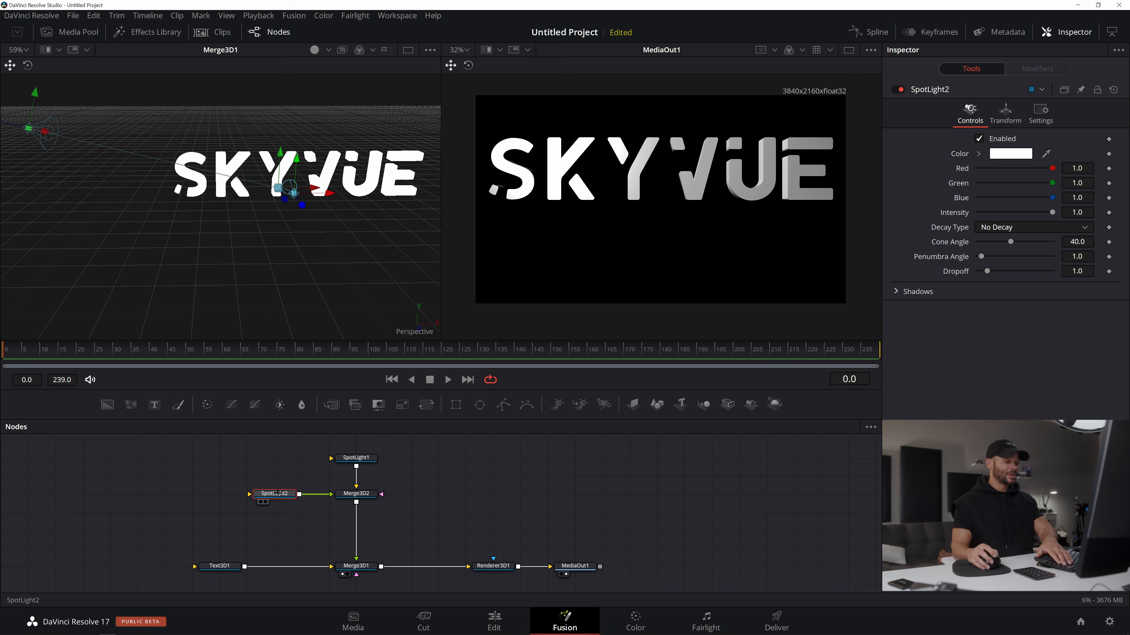
{"action": "key", "text": "Delete"}
- Duplicate SpotLight1 and connect the copy to Merge3D2 from the side, level with that node
{"action": "left_click", "coordinate": [364, 458]}
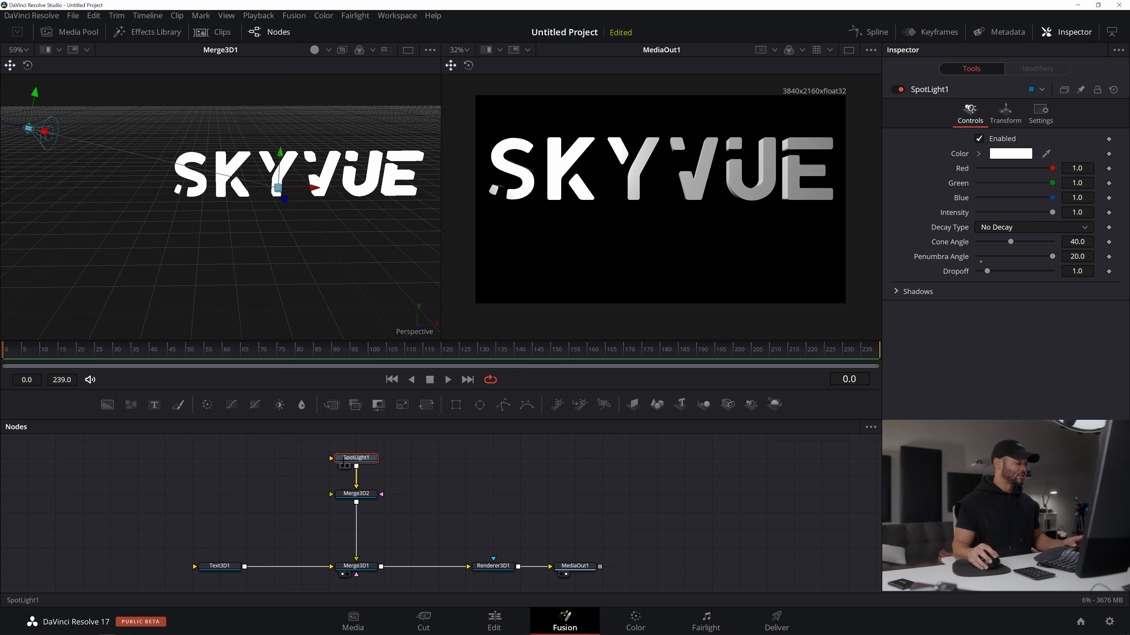
{"action": "left_click", "coordinate": [290, 478]}
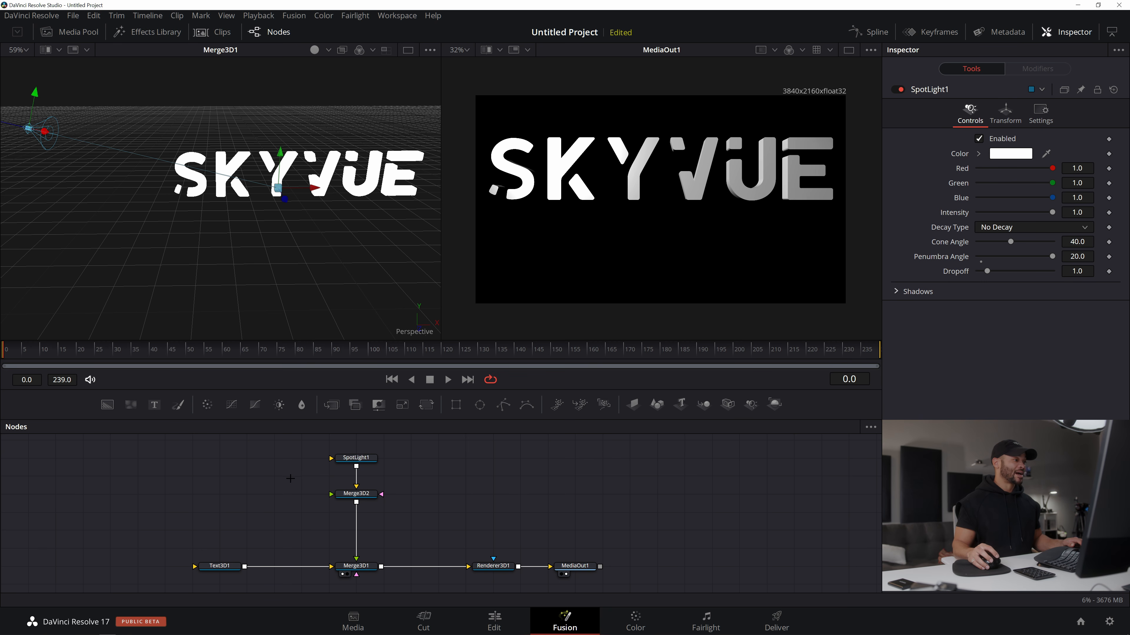
{"action": "key", "text": "ctrl+v"}
{"action": "left_click_drag", "start_coordinate": [326, 476], "coordinate": [291, 490]}
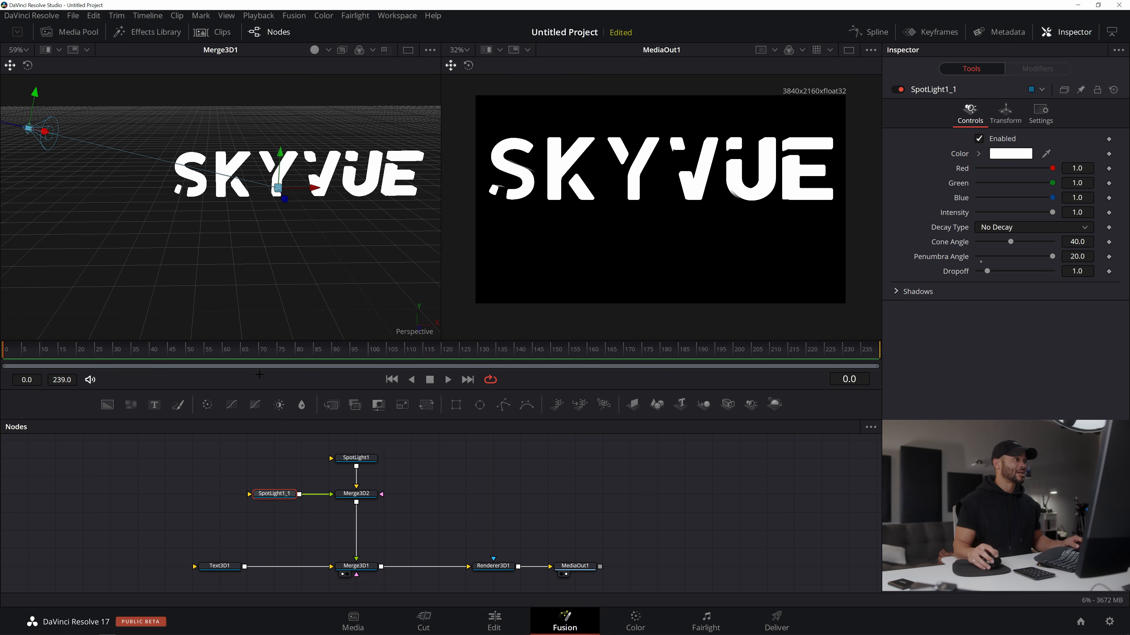
{"action": "scroll", "coordinate": [315, 197], "scroll_direction": "down", "scroll_amount": 2}
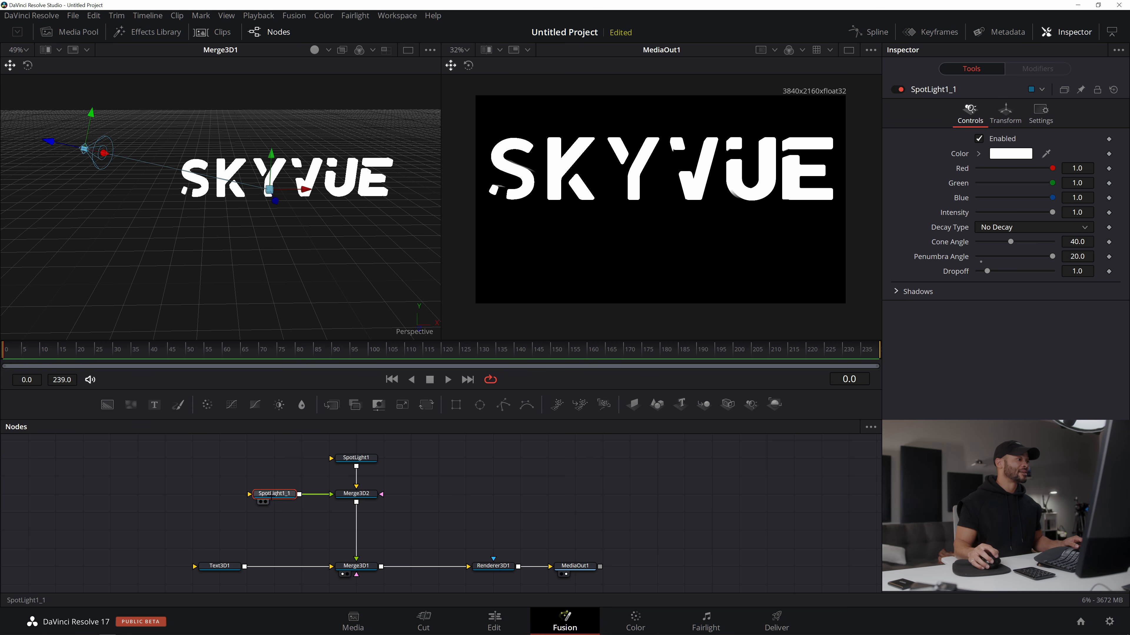
- Move SpotLight1_1 across the front of the text to the opposite side, well beyond the letter E
{"action": "left_click_drag", "start_coordinate": [107, 154], "coordinate": [280, 191]}
{"action": "left_click_drag", "start_coordinate": [382, 202], "coordinate": [190, 221]}
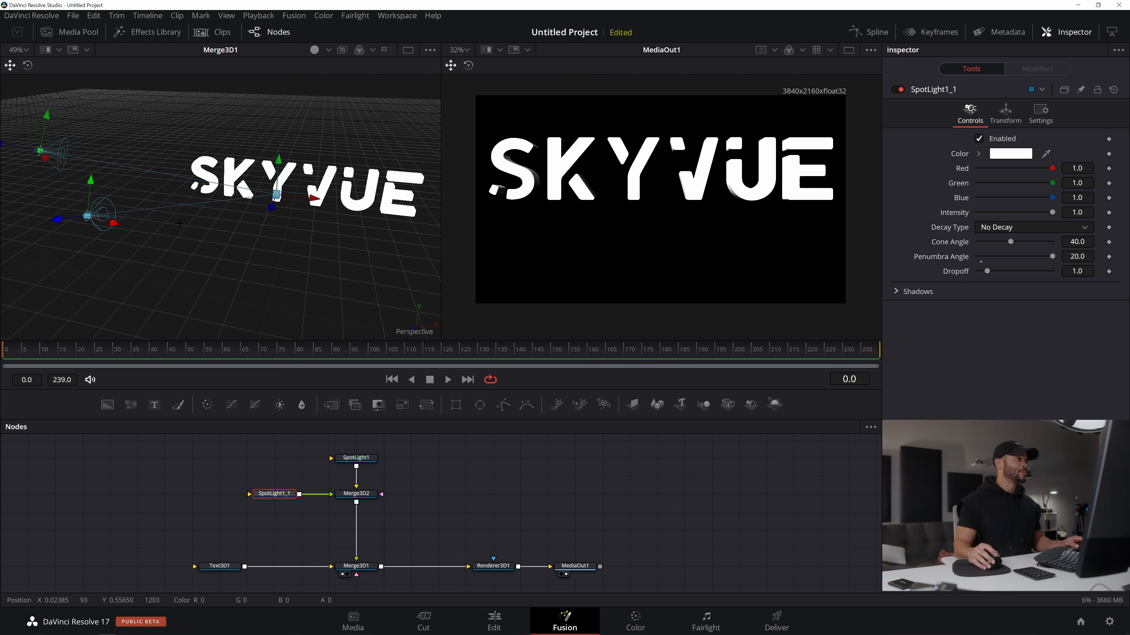
{"action": "left_click_drag", "start_coordinate": [115, 223], "coordinate": [241, 231]}
{"action": "left_click_drag", "start_coordinate": [155, 245], "coordinate": [342, 225]}
{"action": "left_click_drag", "start_coordinate": [271, 268], "coordinate": [315, 170]}
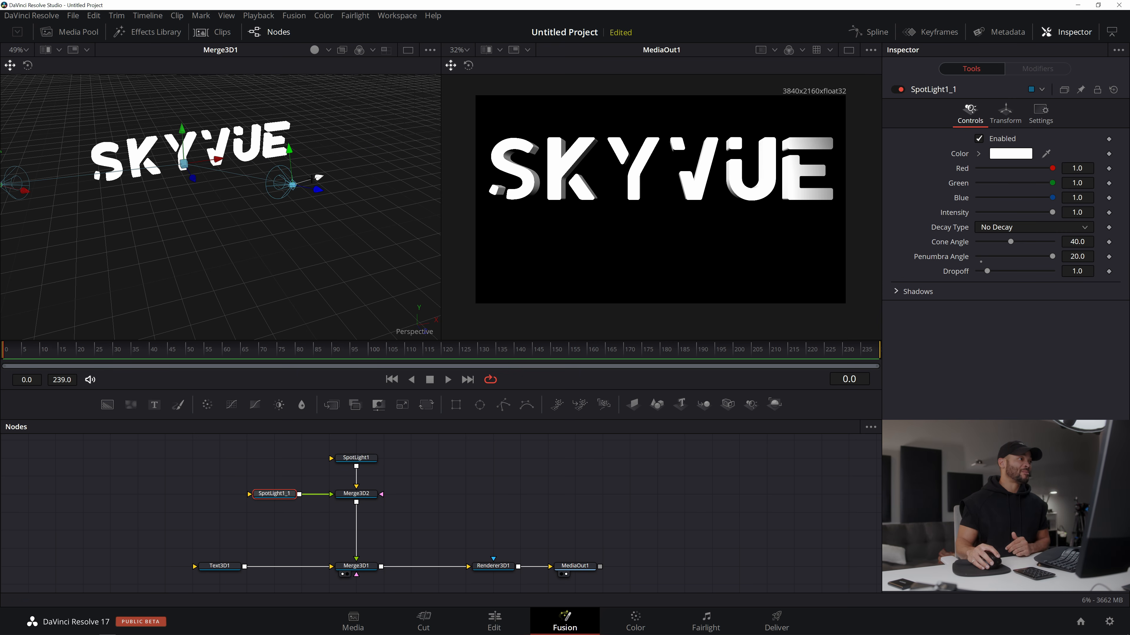
{"action": "left_click_drag", "start_coordinate": [330, 169], "coordinate": [357, 165]}
{"action": "left_click_drag", "start_coordinate": [364, 253], "coordinate": [400, 171]}
{"action": "left_click_drag", "start_coordinate": [404, 230], "coordinate": [398, 174]}
{"action": "left_click_drag", "start_coordinate": [393, 126], "coordinate": [372, 432]}
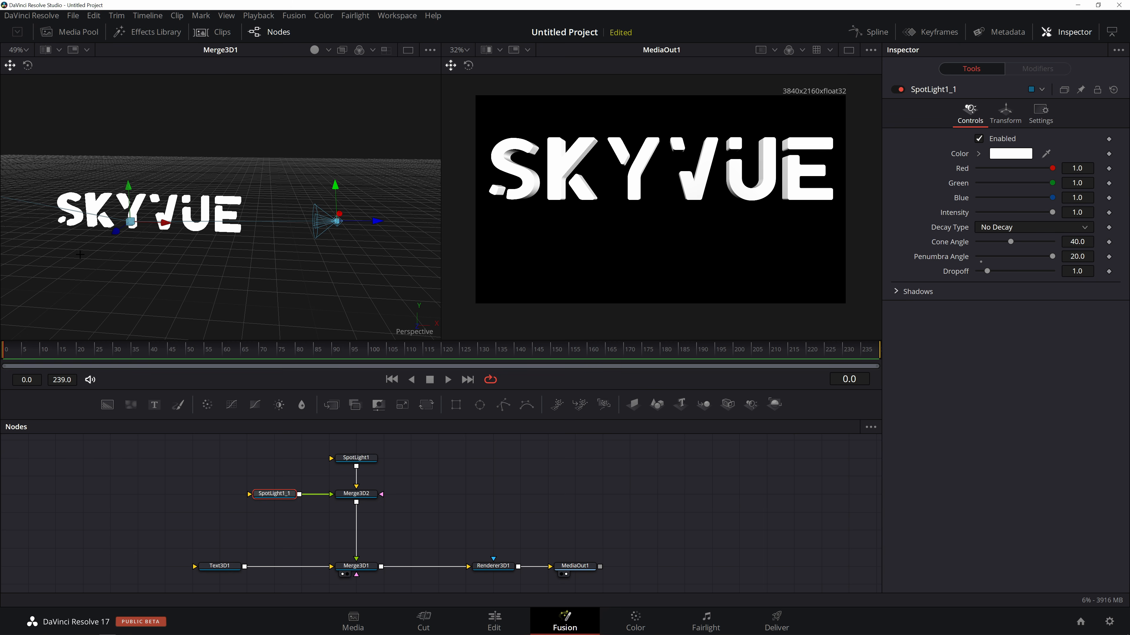
- Reposition SpotLight1_1's target from the Y to the base of the V and raise it slightly
{"action": "mouse_move", "coordinate": [165, 225]}
{"action": "left_mouse_down"}
{"action": "mouse_move", "coordinate": [177, 228]}
{"action": "mouse_move", "coordinate": [153, 225]}
{"action": "mouse_move", "coordinate": [228, 226]}
{"action": "left_mouse_up"}
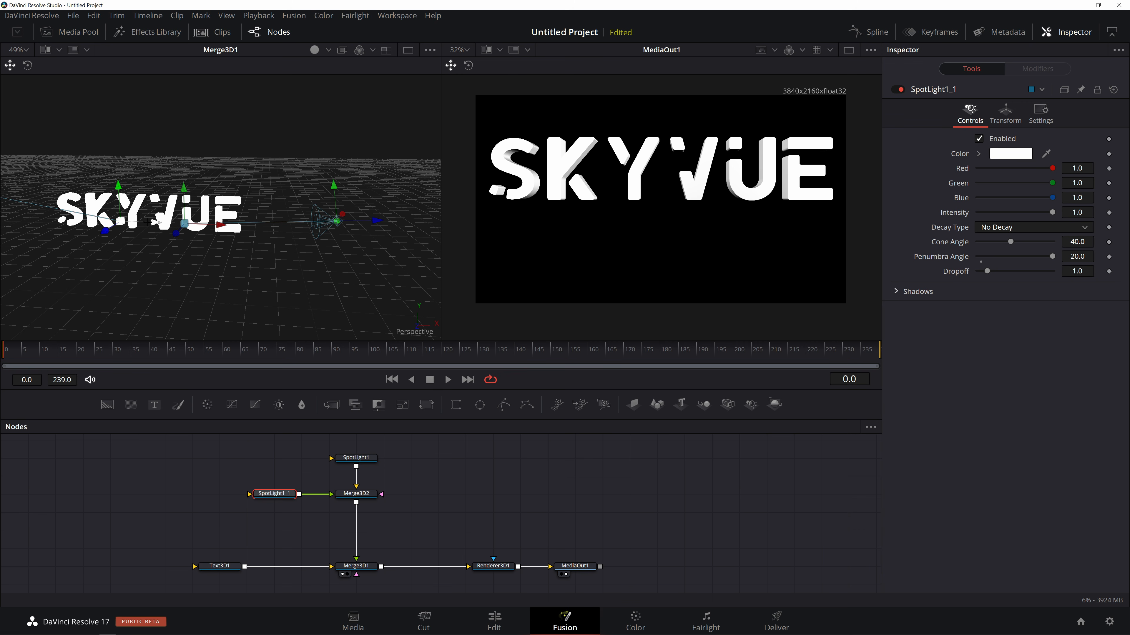
{"action": "left_click_drag", "start_coordinate": [231, 169], "coordinate": [221, 242]}
{"action": "left_click_drag", "start_coordinate": [222, 204], "coordinate": [220, 204]}
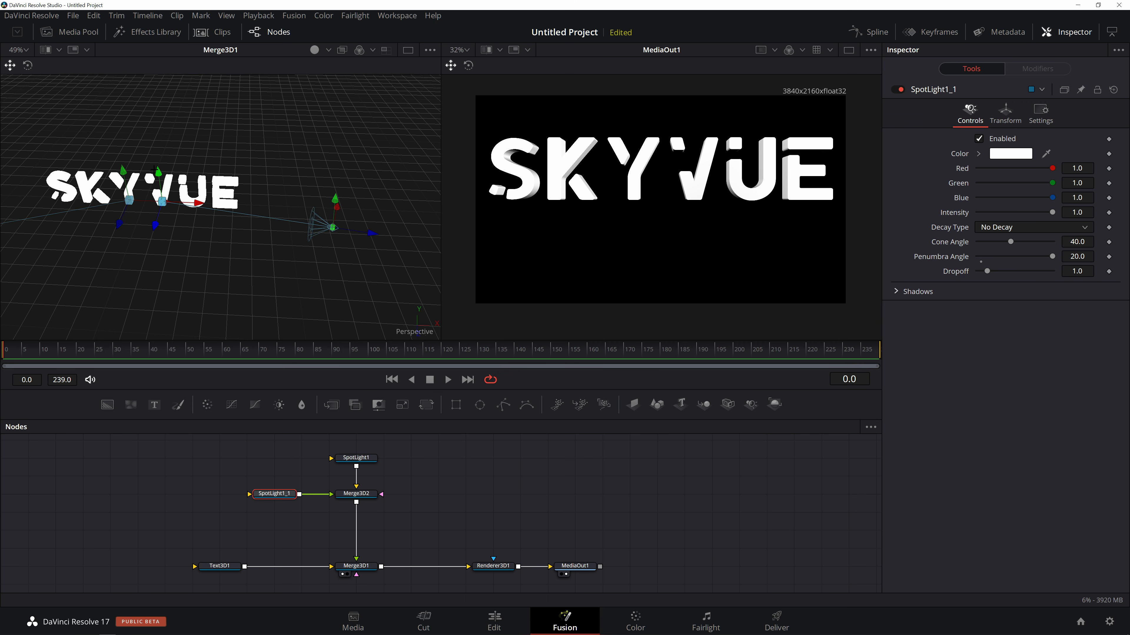
{"action": "left_click_drag", "start_coordinate": [158, 171], "coordinate": [157, 164]}
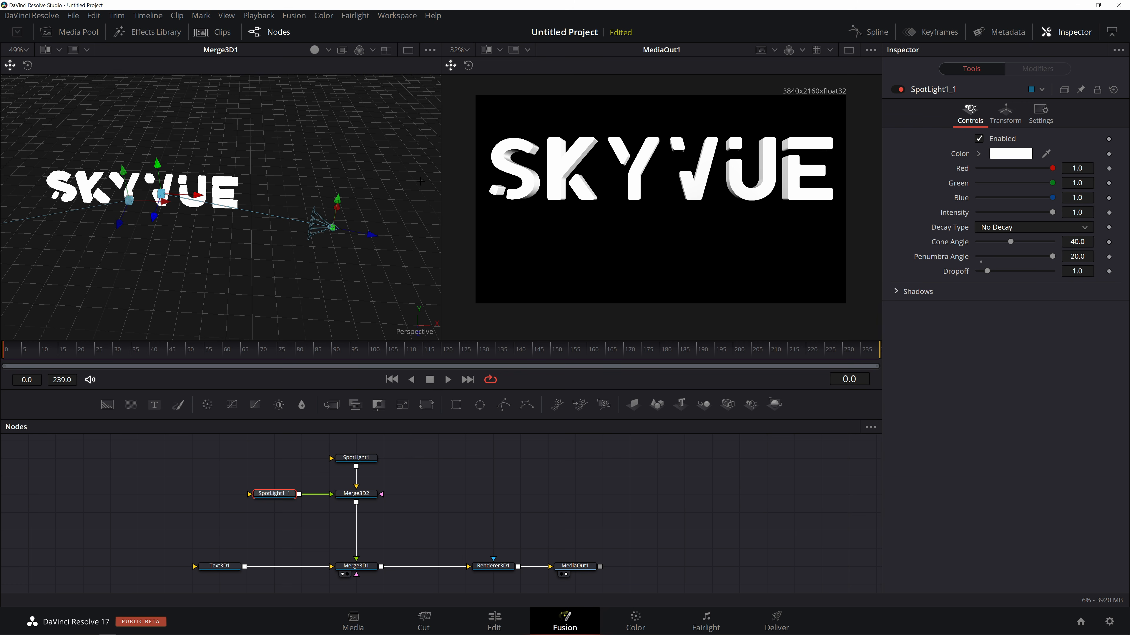
- Examine the lit edges of the letters in the render and the placement of both spotlights around the text
{"action": "scroll", "coordinate": [547, 177], "scroll_direction": "up", "scroll_amount": 5}
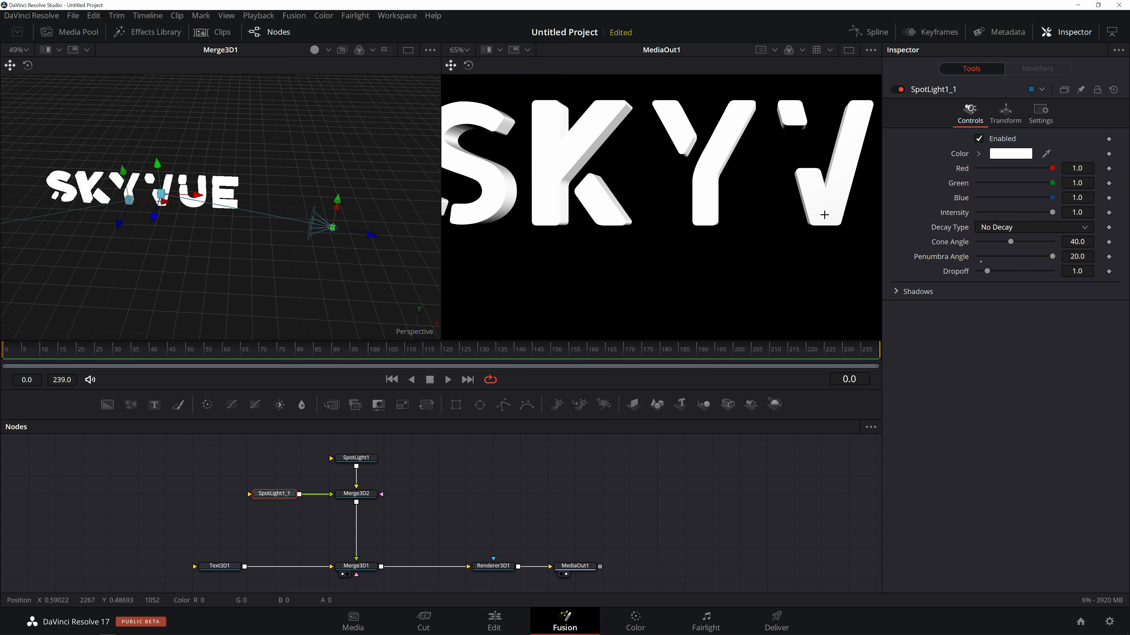
{"action": "left_click_drag", "start_coordinate": [848, 162], "coordinate": [764, 154]}
{"action": "scroll", "coordinate": [827, 170], "scroll_direction": "down", "scroll_amount": 2}
{"action": "left_click_drag", "start_coordinate": [829, 171], "coordinate": [746, 175]}
{"action": "scroll", "coordinate": [788, 171], "scroll_direction": "down", "scroll_amount": 1}
{"action": "scroll", "coordinate": [797, 174], "scroll_direction": "down", "scroll_amount": 2}
{"action": "scroll", "coordinate": [712, 184], "scroll_direction": "up", "scroll_amount": 2}
{"action": "left_click_drag", "start_coordinate": [383, 209], "coordinate": [350, 180]}
{"action": "left_click_drag", "start_coordinate": [340, 223], "coordinate": [321, 158]}
{"action": "left_click_drag", "start_coordinate": [335, 200], "coordinate": [331, 257]}
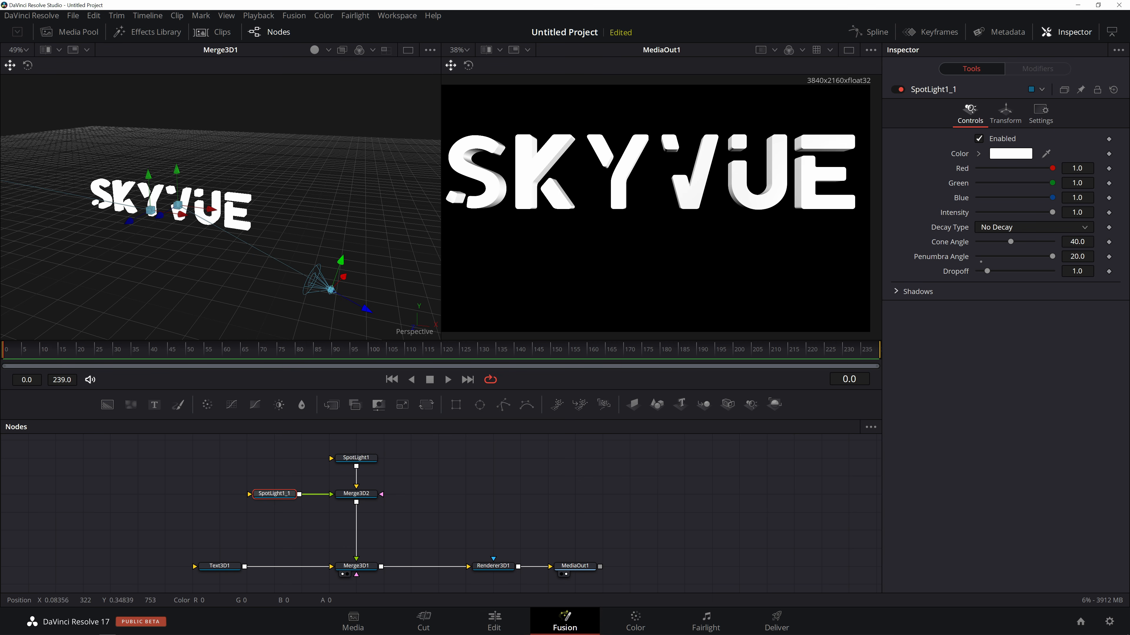
{"action": "left_click_drag", "start_coordinate": [346, 271], "coordinate": [290, 181]}
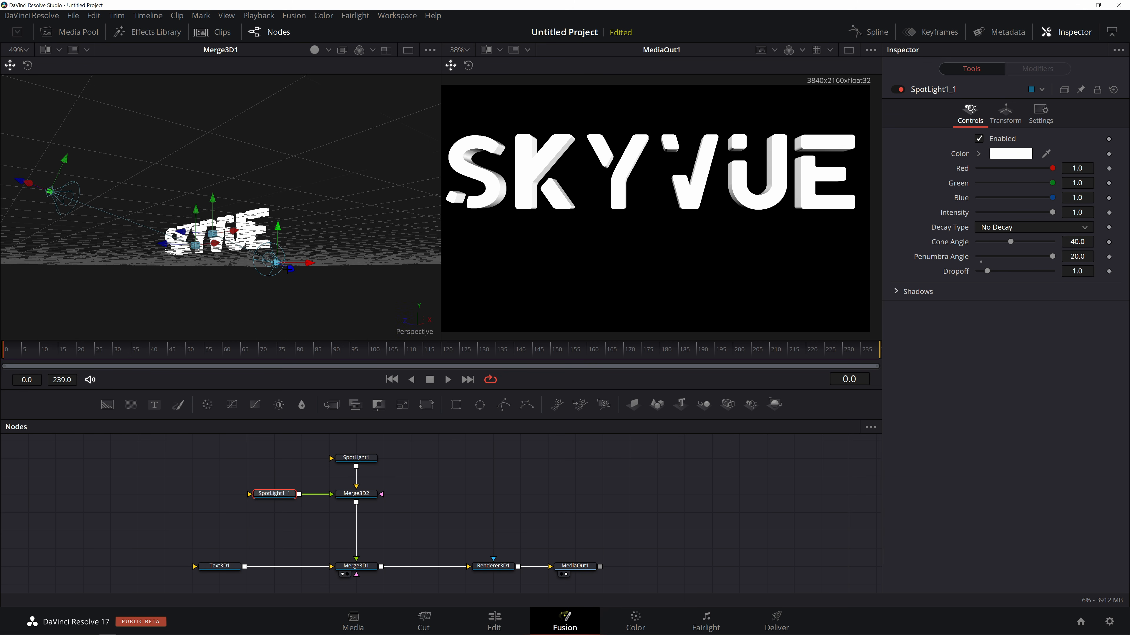
{"action": "left_click_drag", "start_coordinate": [313, 277], "coordinate": [368, 299]}
{"action": "left_click_drag", "start_coordinate": [201, 171], "coordinate": [270, 191]}
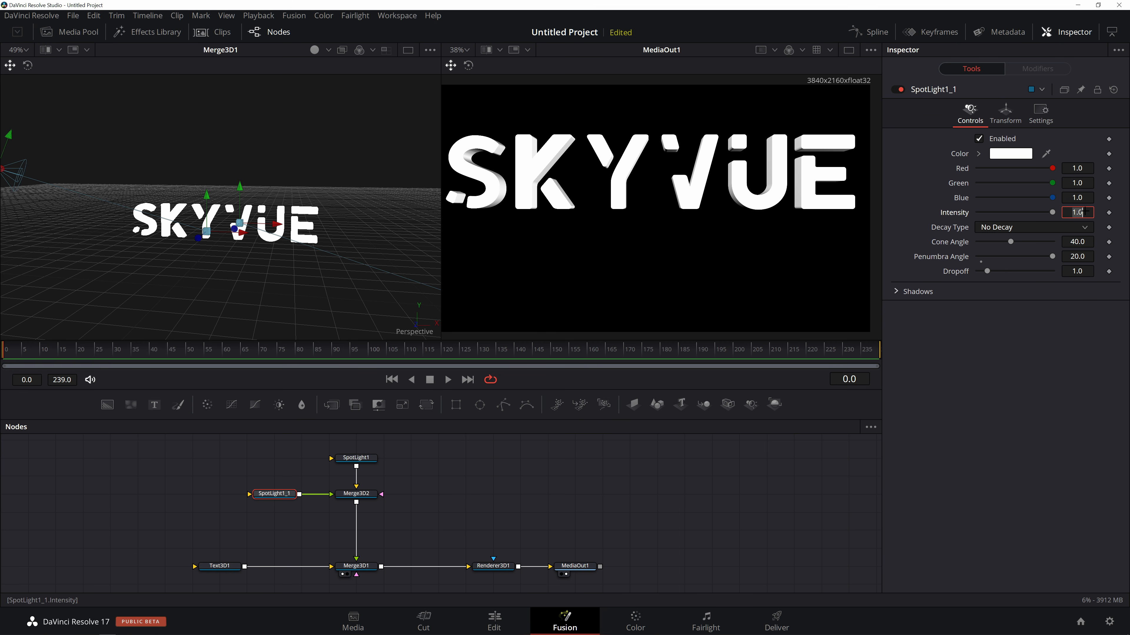
- Reduce SpotLight1_1's Intensity, trying 0.5 and settling on 0.65
{"action": "type", "text": "0.5"}
{"action": "key", "text": "Tab"}
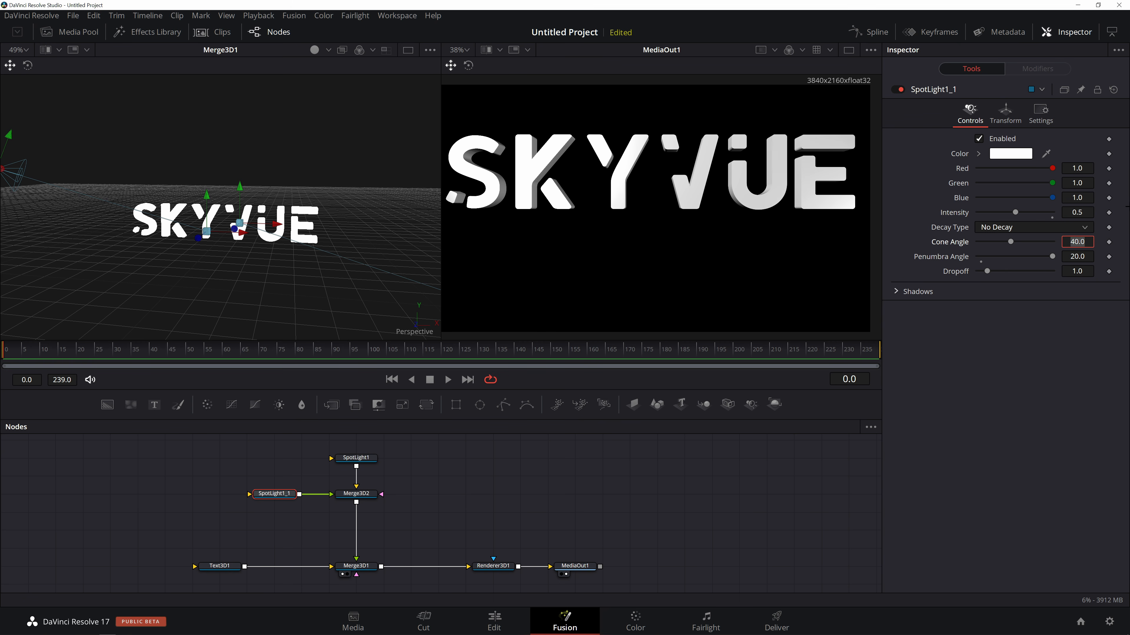
{"action": "left_click_drag", "start_coordinate": [1075, 212], "coordinate": [1085, 214]}
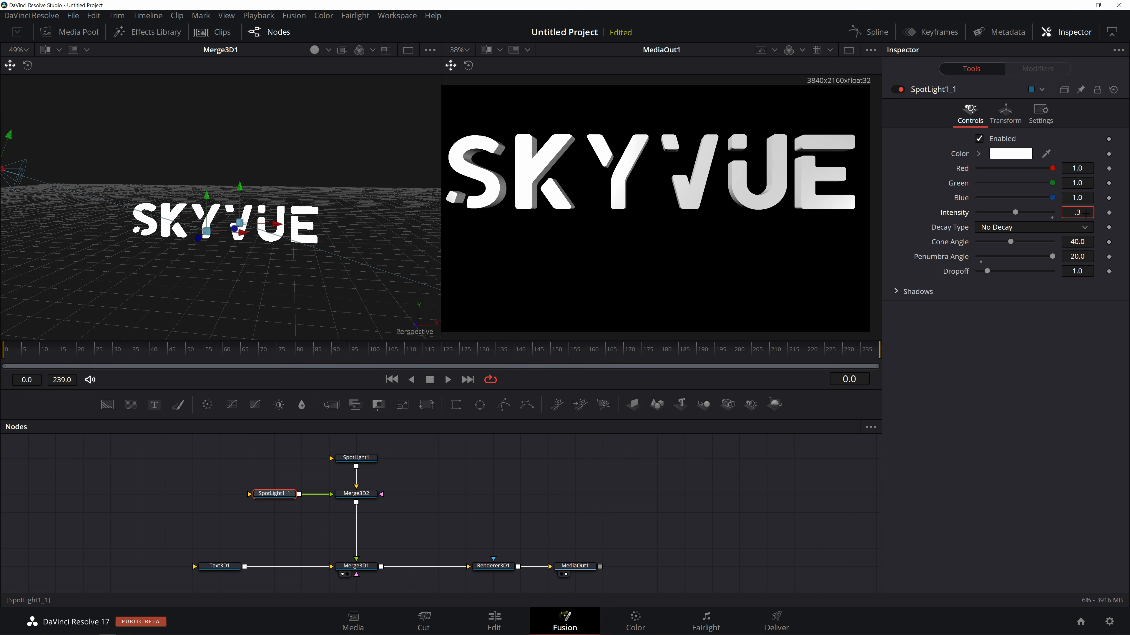
{"action": "type", "text": ".65"}
{"action": "key", "text": "Tab"}
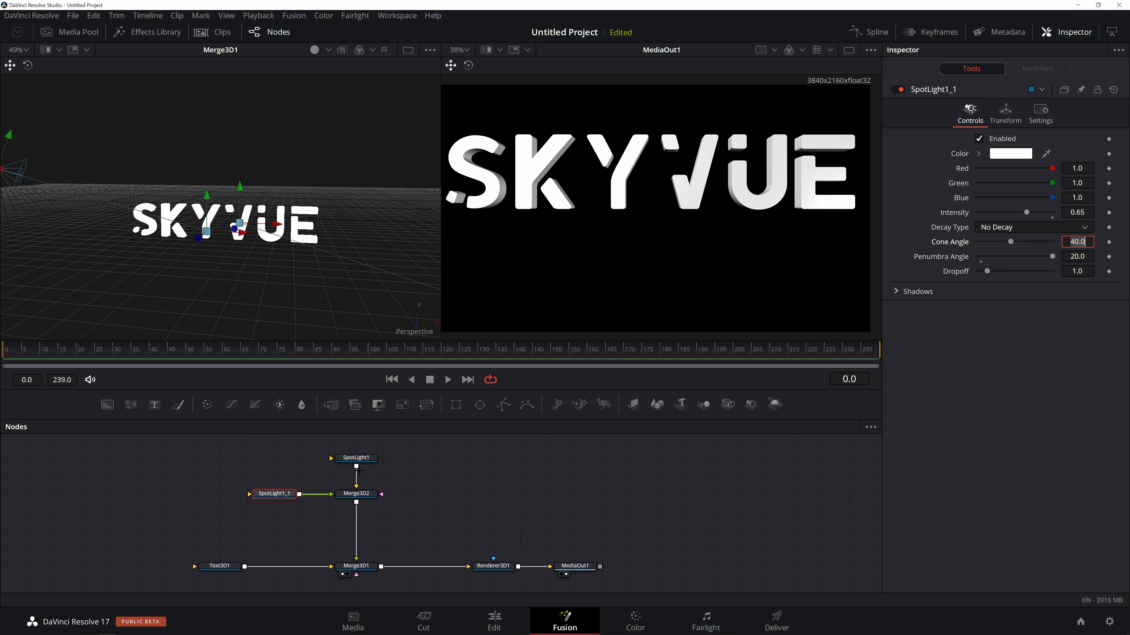
- Lower SpotLight1's Intensity, trying 0.5 and settling on about 0.787
{"action": "left_click", "coordinate": [357, 458]}
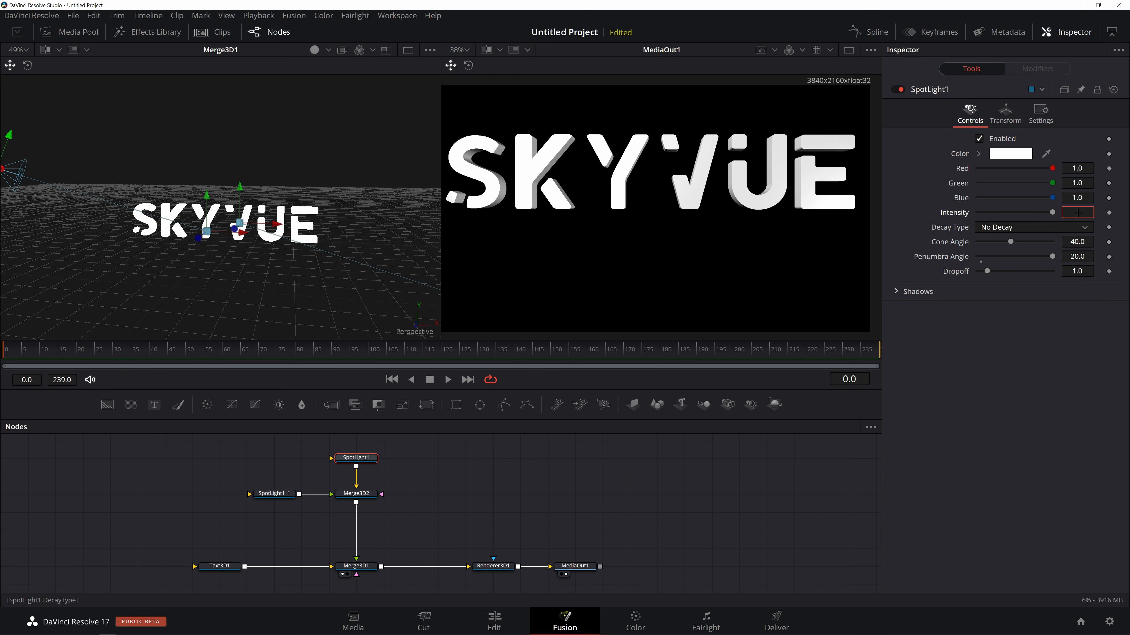
{"action": "type", "text": ".5"}
{"action": "key", "text": "Tab"}
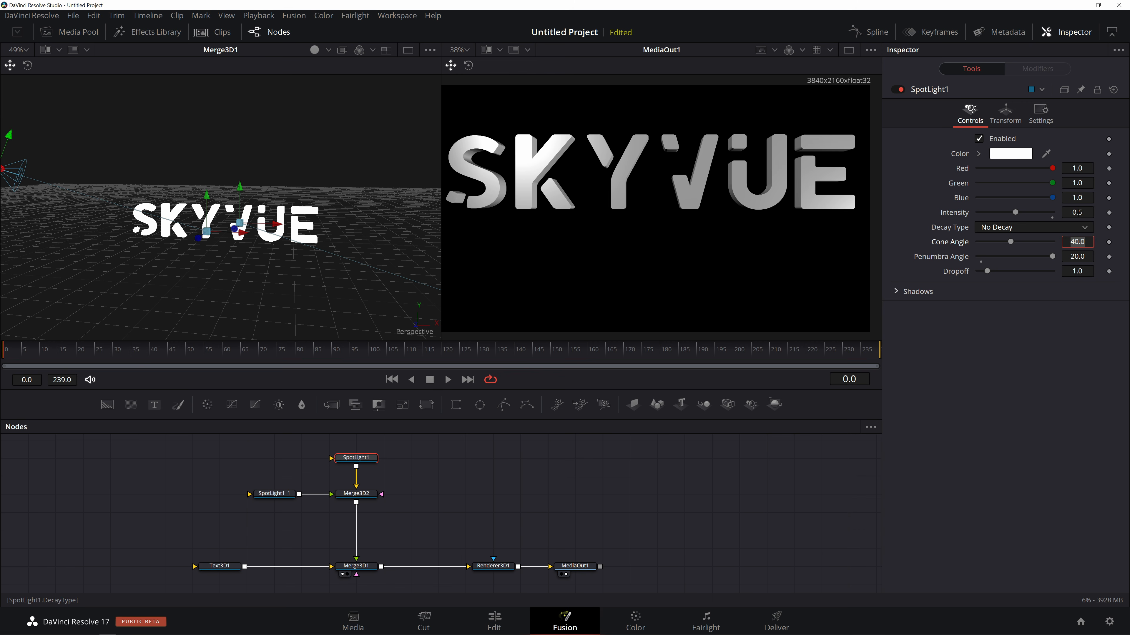
{"action": "left_click_drag", "start_coordinate": [1068, 212], "coordinate": [1109, 179]}
{"action": "mouse_move", "coordinate": [1018, 212]}
{"action": "left_mouse_down"}
{"action": "mouse_move", "coordinate": [1009, 212]}
{"action": "mouse_move", "coordinate": [1036, 205]}
{"action": "left_mouse_up"}
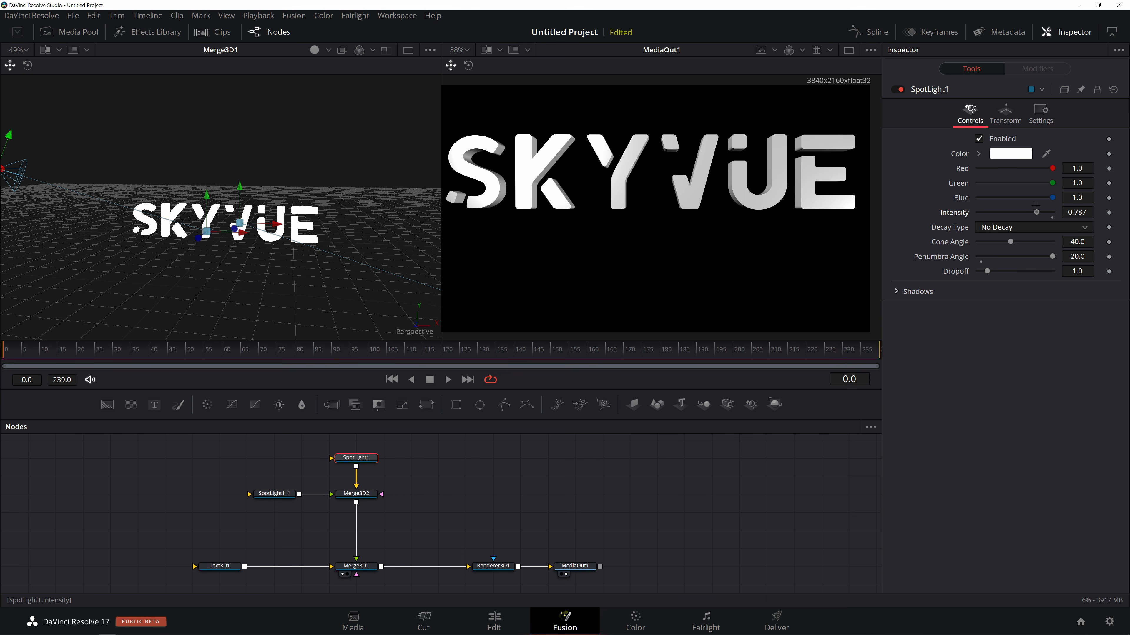
- Duplicate SpotLight1 and connect the copy to the free side of Merge3D2, opposite SpotLight1_1
{"action": "scroll", "coordinate": [290, 179], "scroll_direction": "down", "scroll_amount": 2}
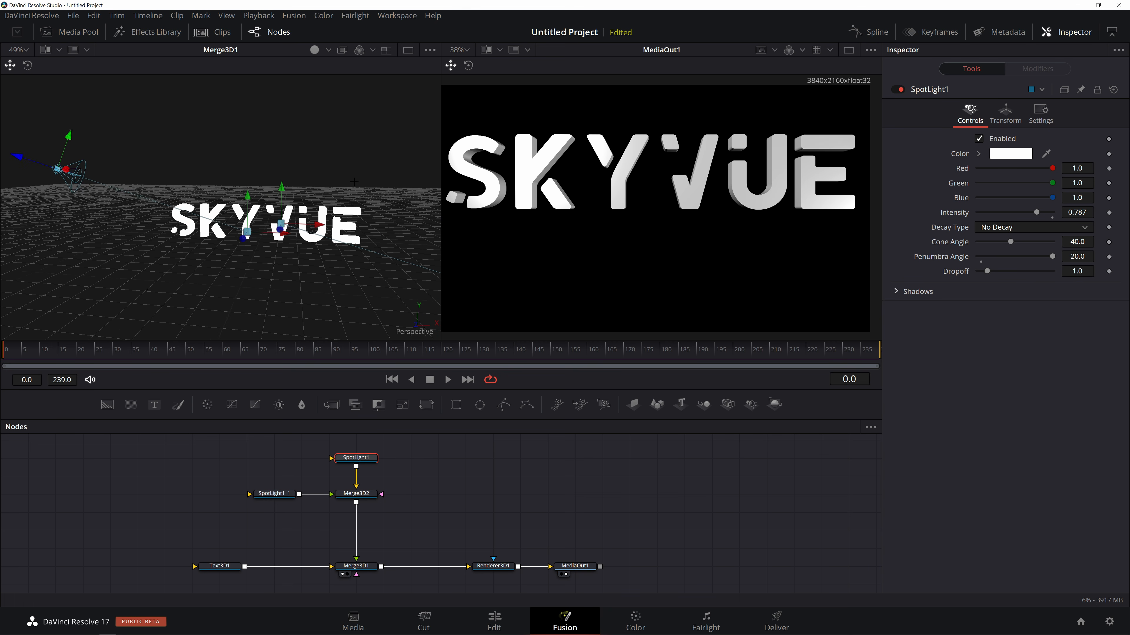
{"action": "right_click", "coordinate": [353, 212]}
{"action": "left_click", "coordinate": [341, 187]}
{"action": "left_click_drag", "start_coordinate": [356, 192], "coordinate": [362, 229]}
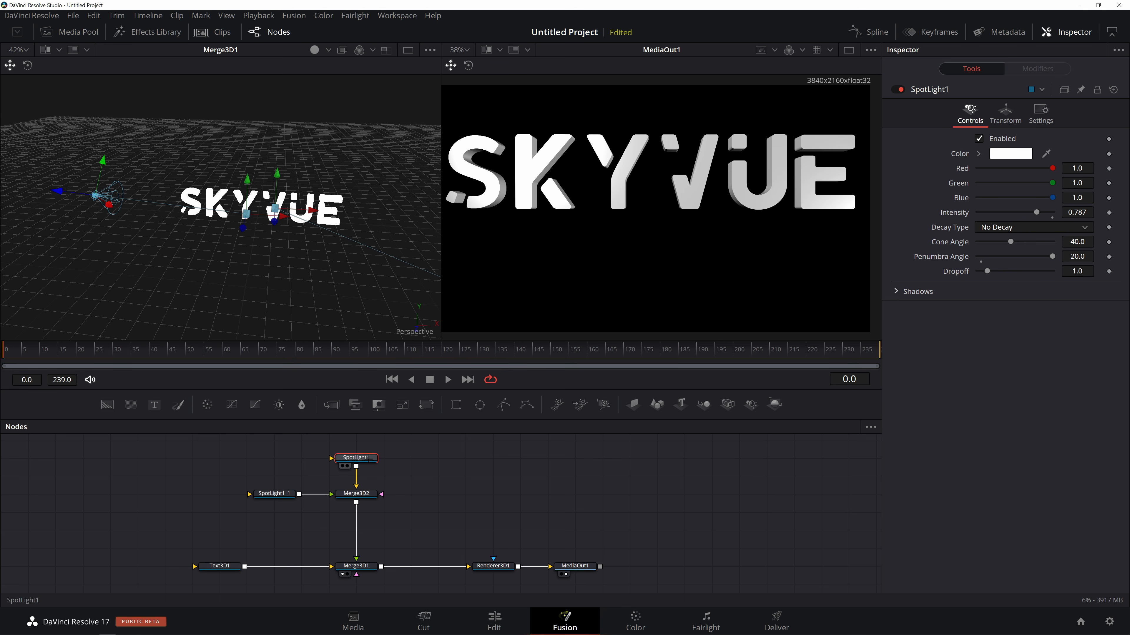
{"action": "left_click", "coordinate": [414, 474]}
{"action": "key", "text": "ctrl+v"}
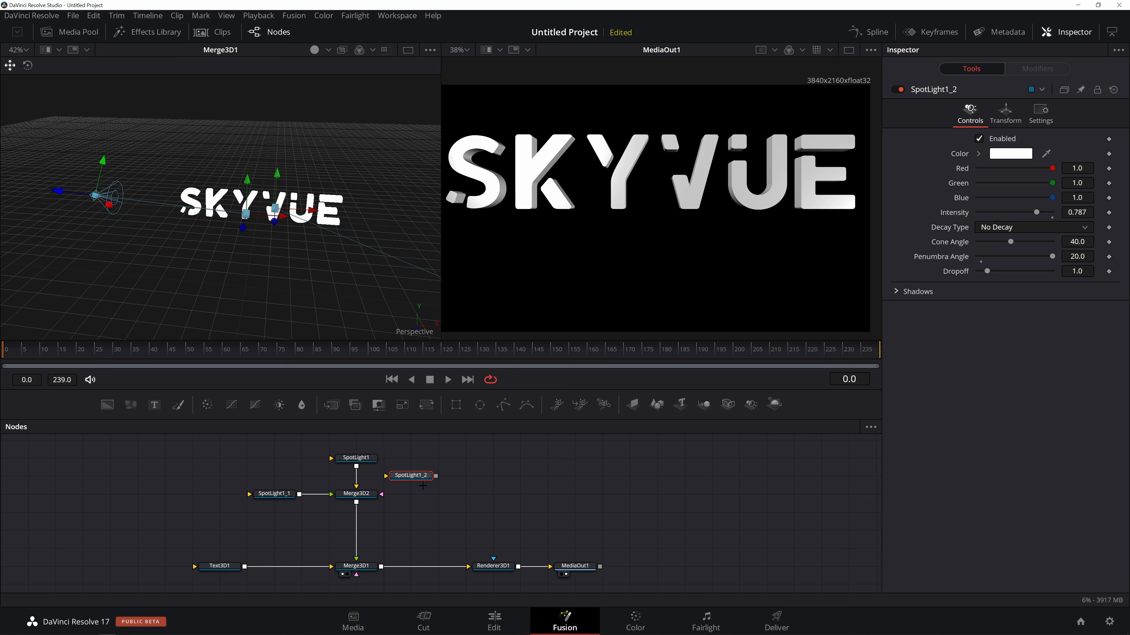
{"action": "left_click_drag", "start_coordinate": [386, 476], "coordinate": [465, 493]}
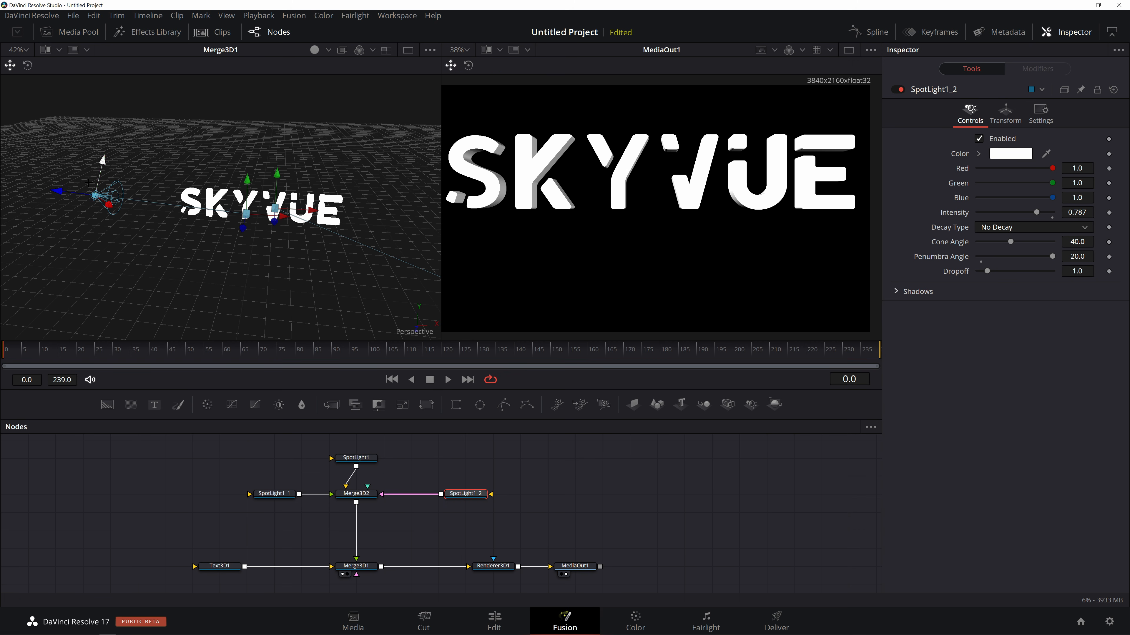
- Move SpotLight1_2 away from the original light to a raised position behind the text on the S side
{"action": "left_click_drag", "start_coordinate": [109, 206], "coordinate": [89, 139]}
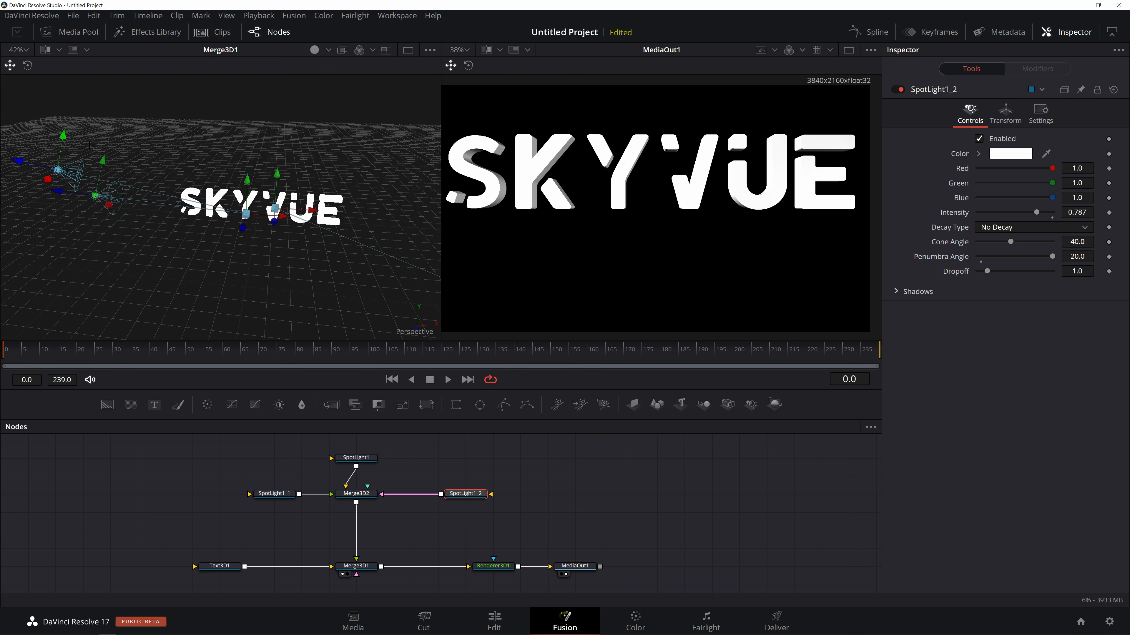
{"action": "left_click_drag", "start_coordinate": [42, 183], "coordinate": [88, 146]}
{"action": "scroll", "coordinate": [273, 169], "scroll_direction": "up", "scroll_amount": 8}
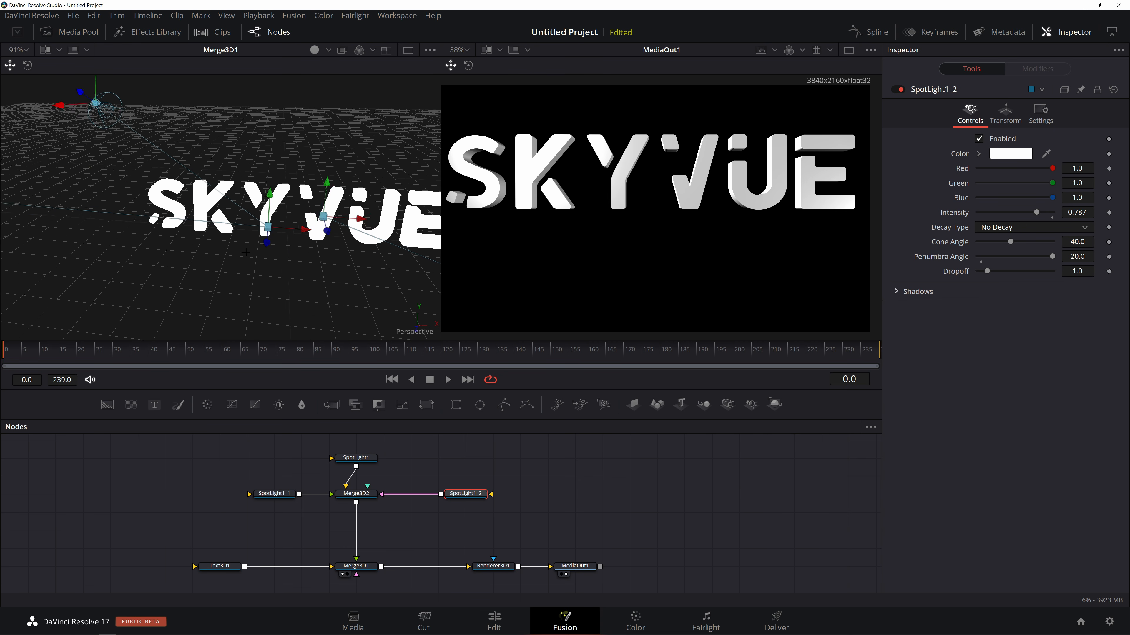
{"action": "scroll", "coordinate": [273, 169], "scroll_direction": "down", "scroll_amount": 9}
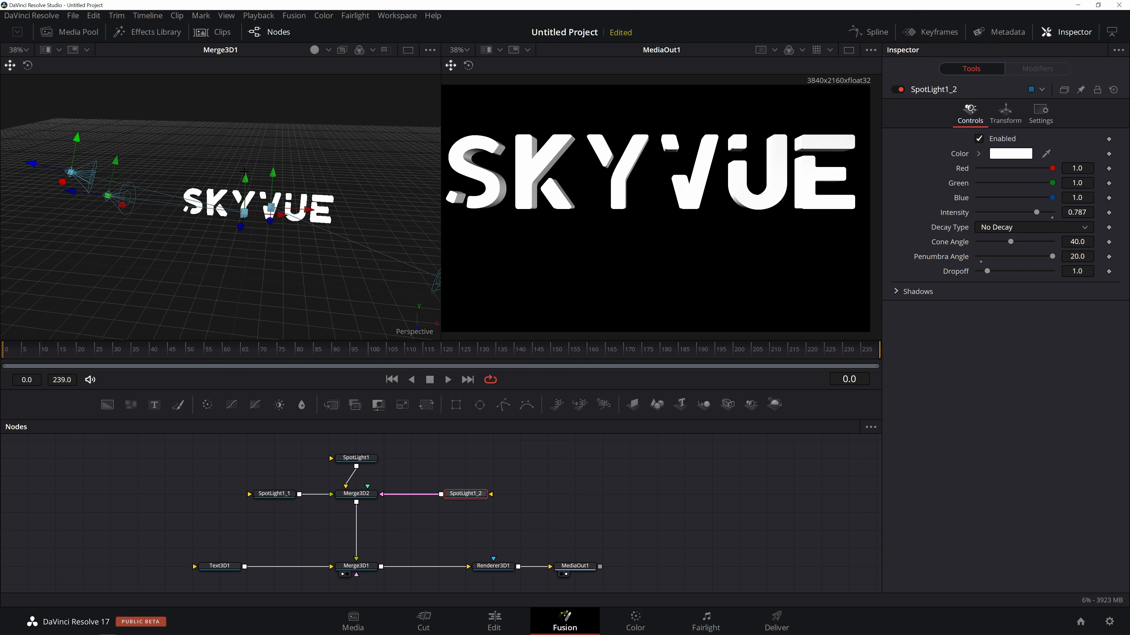
{"action": "left_click_drag", "start_coordinate": [273, 168], "coordinate": [111, 328]}
{"action": "mouse_move", "coordinate": [148, 289]}
{"action": "left_mouse_down"}
{"action": "mouse_move", "coordinate": [67, 203]}
{"action": "mouse_move", "coordinate": [62, 142]}
{"action": "mouse_move", "coordinate": [106, 81]}
{"action": "mouse_move", "coordinate": [90, 73]}
{"action": "left_mouse_up"}
{"action": "left_click_drag", "start_coordinate": [216, 190], "coordinate": [217, 142]}
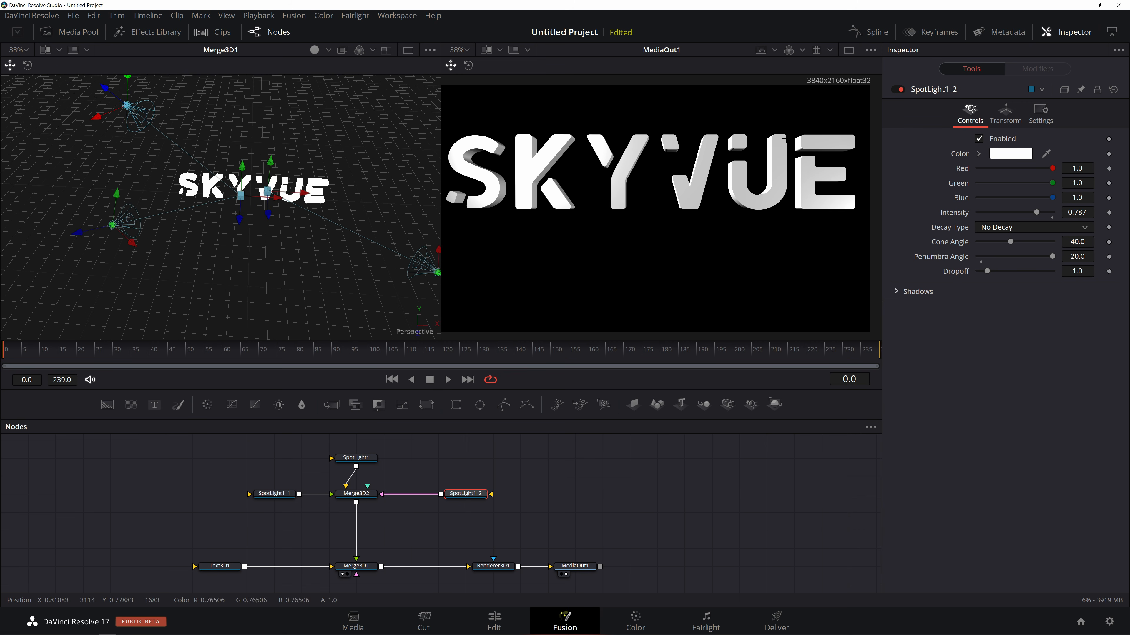
- Lower SpotLight1_2 and slide it along behind the text to about X 1.198, Y -0.173, Z -4.751
{"action": "scroll", "coordinate": [798, 173], "scroll_direction": "up", "scroll_amount": 2}
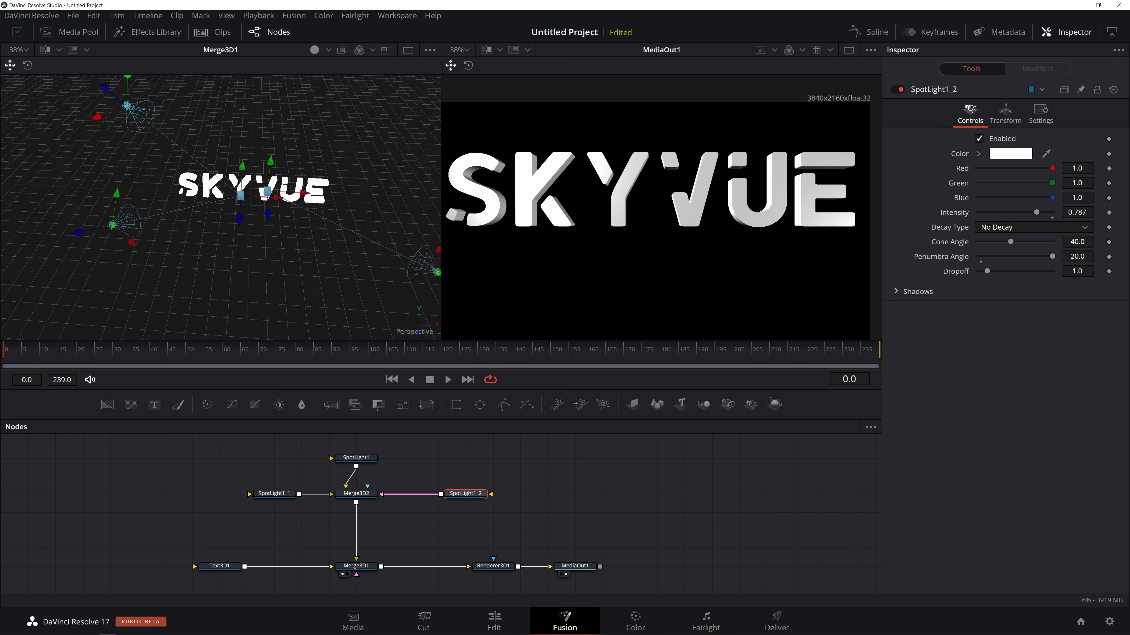
{"action": "left_click_drag", "start_coordinate": [128, 76], "coordinate": [187, 141]}
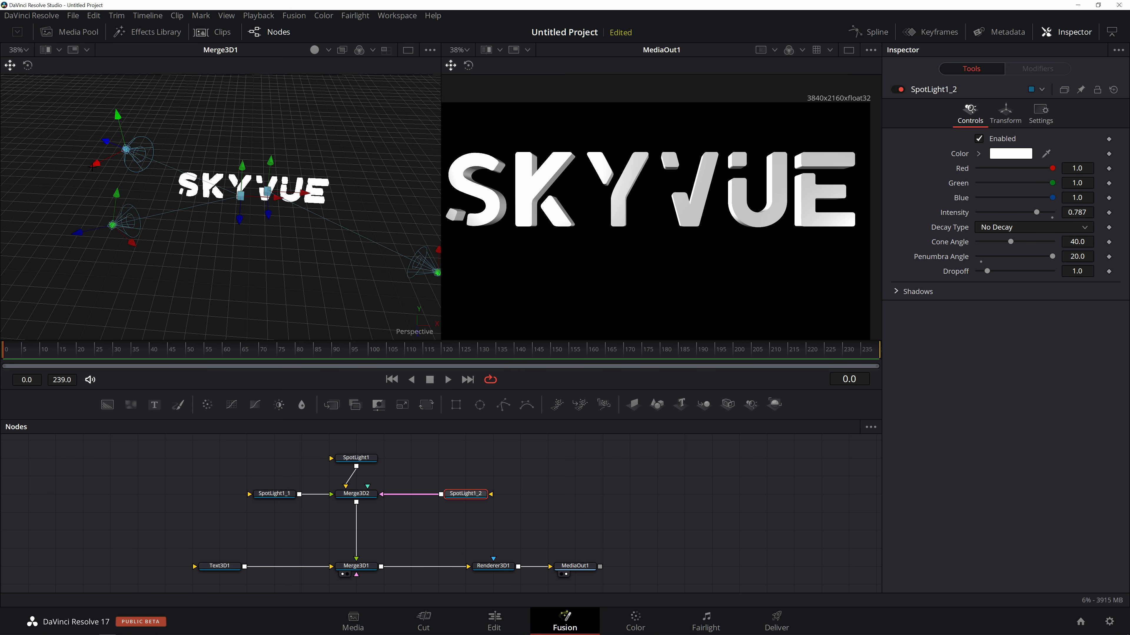
{"action": "left_click_drag", "start_coordinate": [96, 164], "coordinate": [317, 117]}
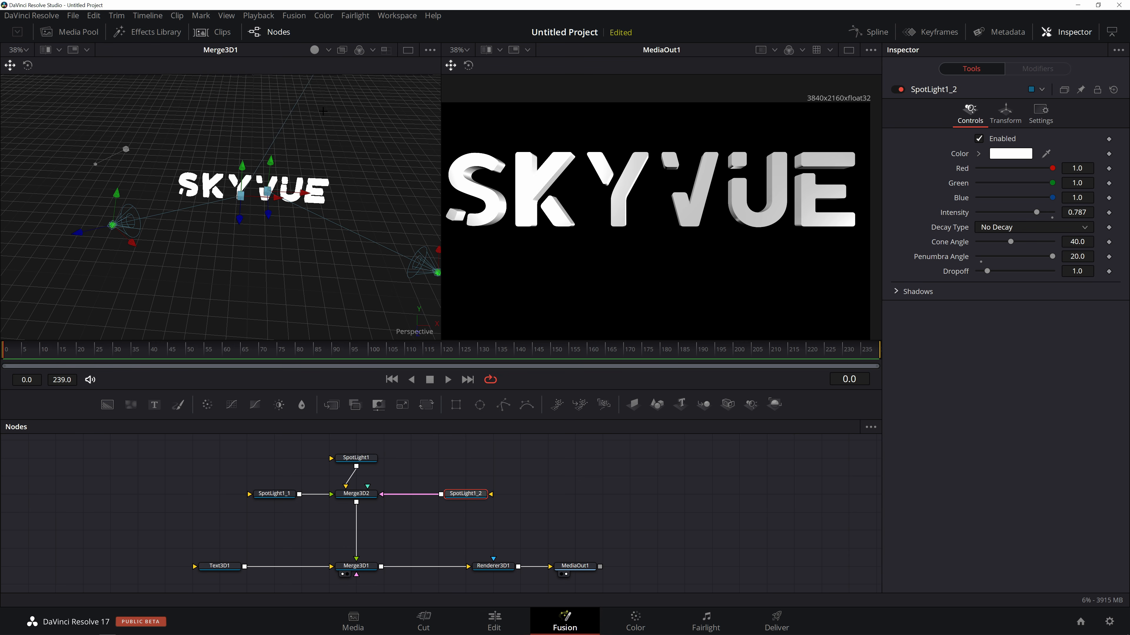
{"action": "left_click_drag", "start_coordinate": [214, 116], "coordinate": [323, 101]}
{"action": "mouse_move", "coordinate": [241, 114]}
{"action": "left_mouse_down"}
{"action": "mouse_move", "coordinate": [192, 123]}
{"action": "mouse_move", "coordinate": [233, 102]}
{"action": "mouse_move", "coordinate": [269, 103]}
{"action": "mouse_move", "coordinate": [257, 98]}
{"action": "left_mouse_up"}
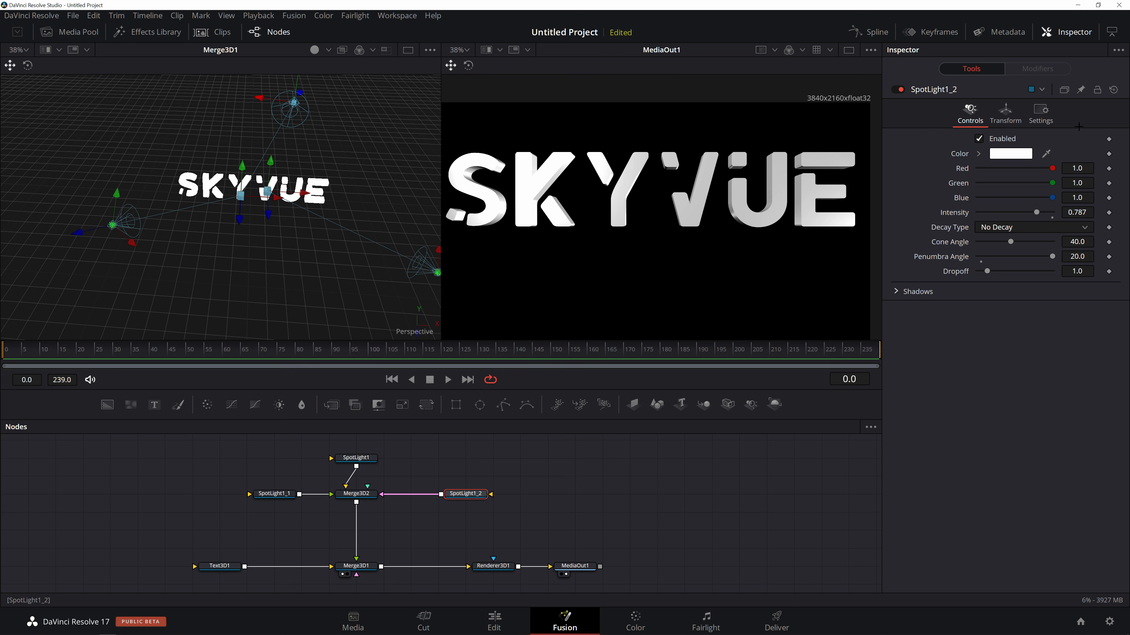
- Keyframe SpotLight1_2's X and Z translation at frame 0, and at frame 160 move it to about X -3.853, Z -3.847
{"action": "left_click", "coordinate": [1005, 115]}
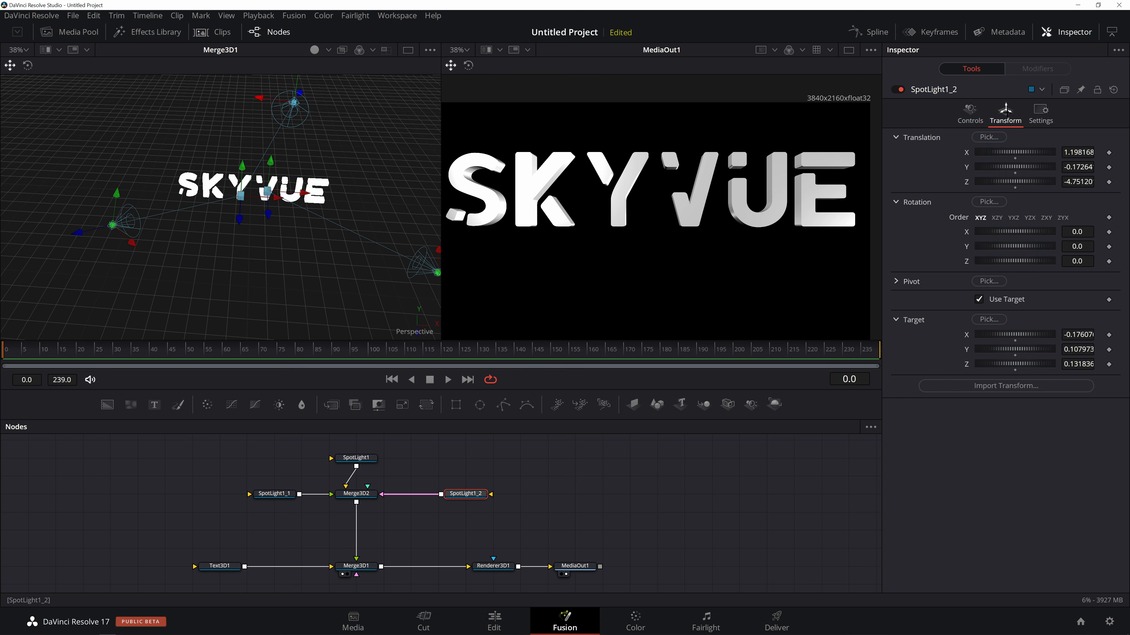
{"action": "left_click", "coordinate": [1109, 153]}
{"action": "left_click", "coordinate": [1109, 182]}
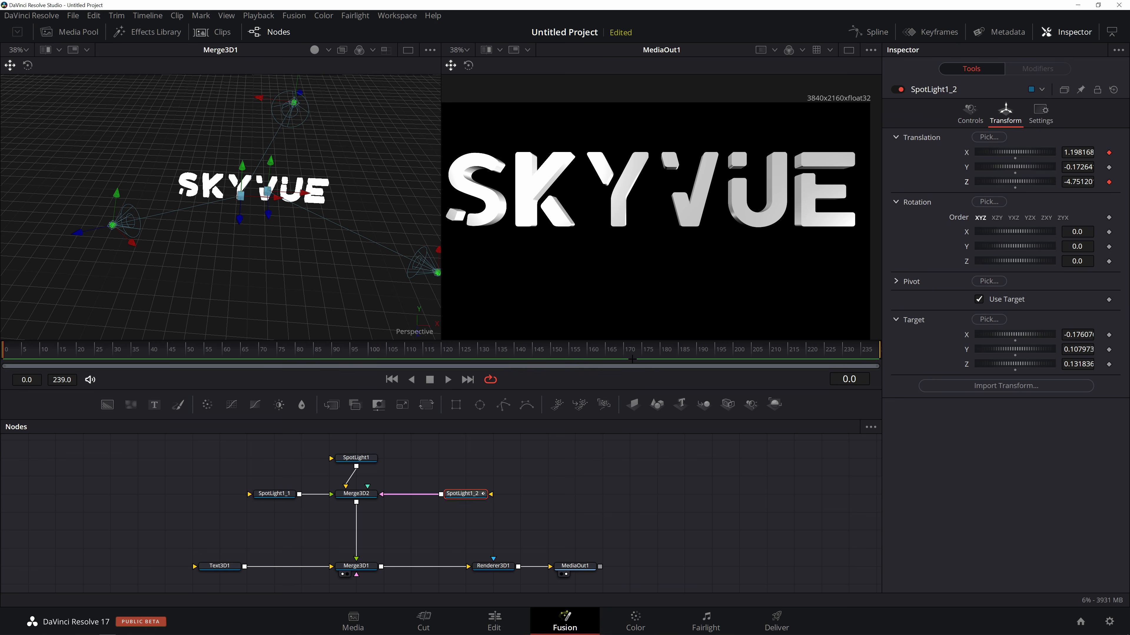
{"action": "left_click", "coordinate": [588, 351]}
{"action": "left_click_drag", "start_coordinate": [258, 97], "coordinate": [83, 120]}
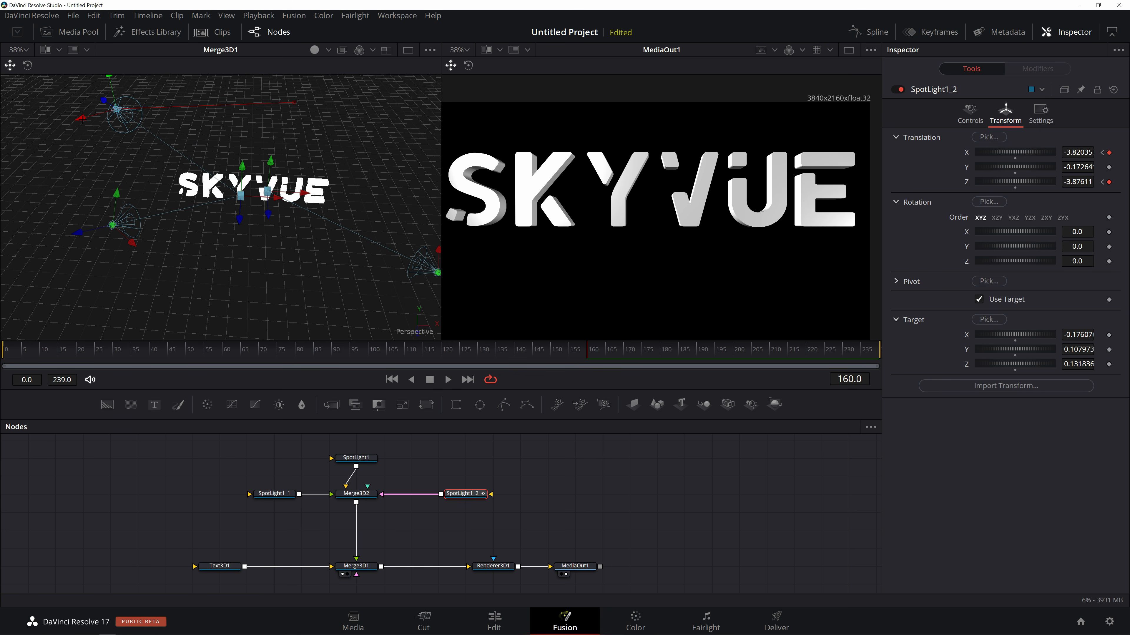
{"action": "left_click_drag", "start_coordinate": [83, 118], "coordinate": [80, 118]}
- Play the animation from frame 0 to review the moving backlight on the letters
{"action": "left_click_drag", "start_coordinate": [577, 351], "coordinate": [3, 351]}
{"action": "key", "text": "space"}
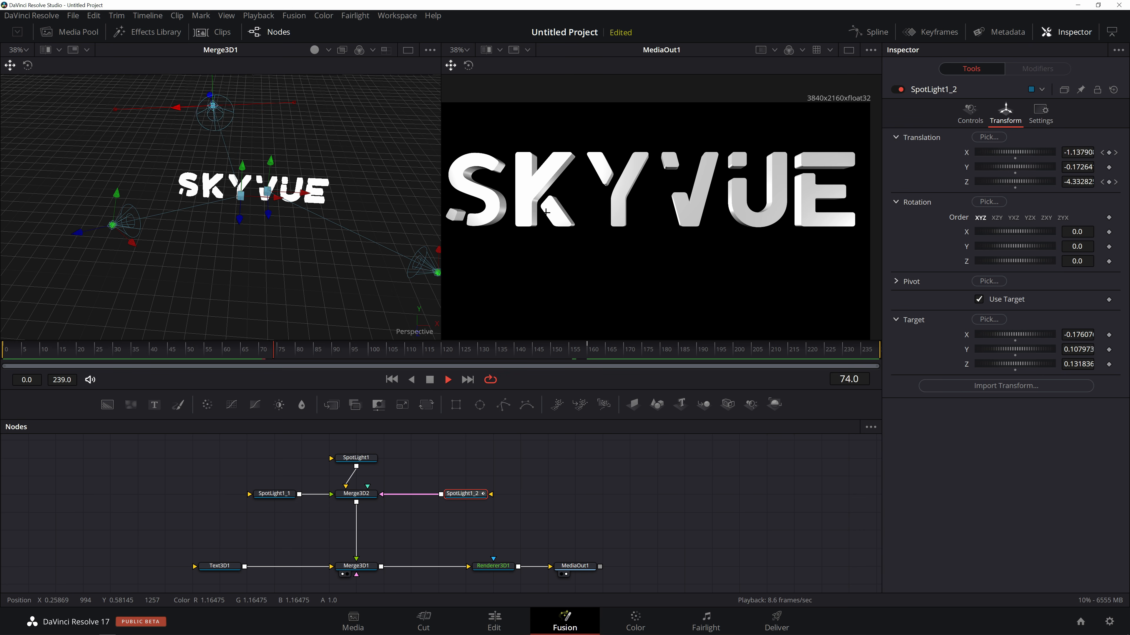
{"action": "left_click", "coordinate": [189, 355]}
{"action": "left_click_drag", "start_coordinate": [180, 358], "coordinate": [3, 356]}
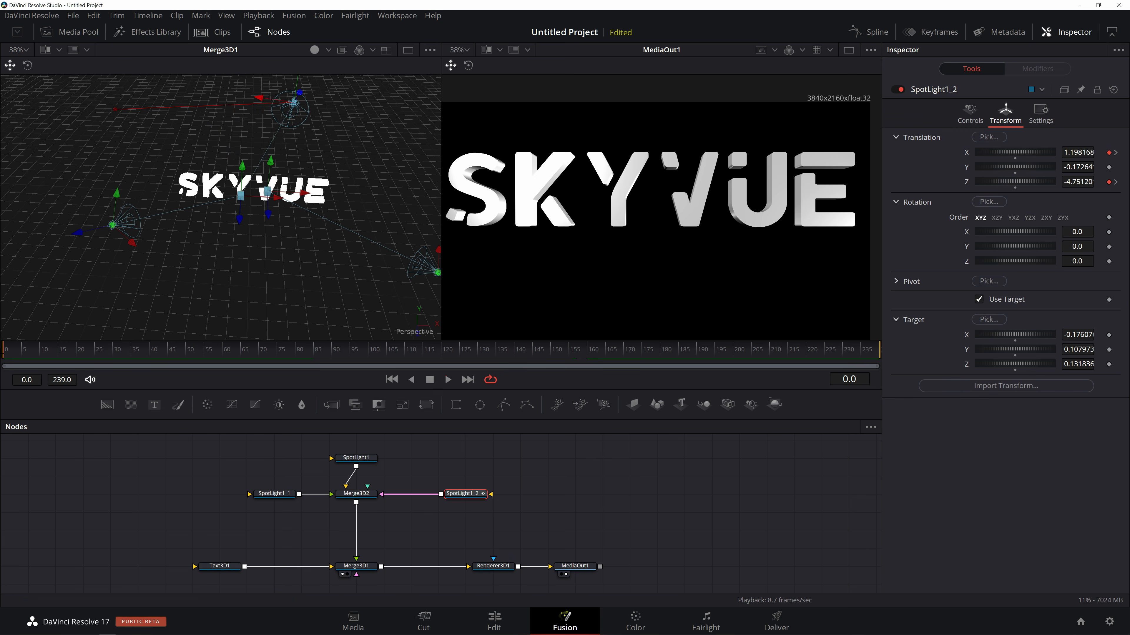
{"action": "key", "text": "space"}
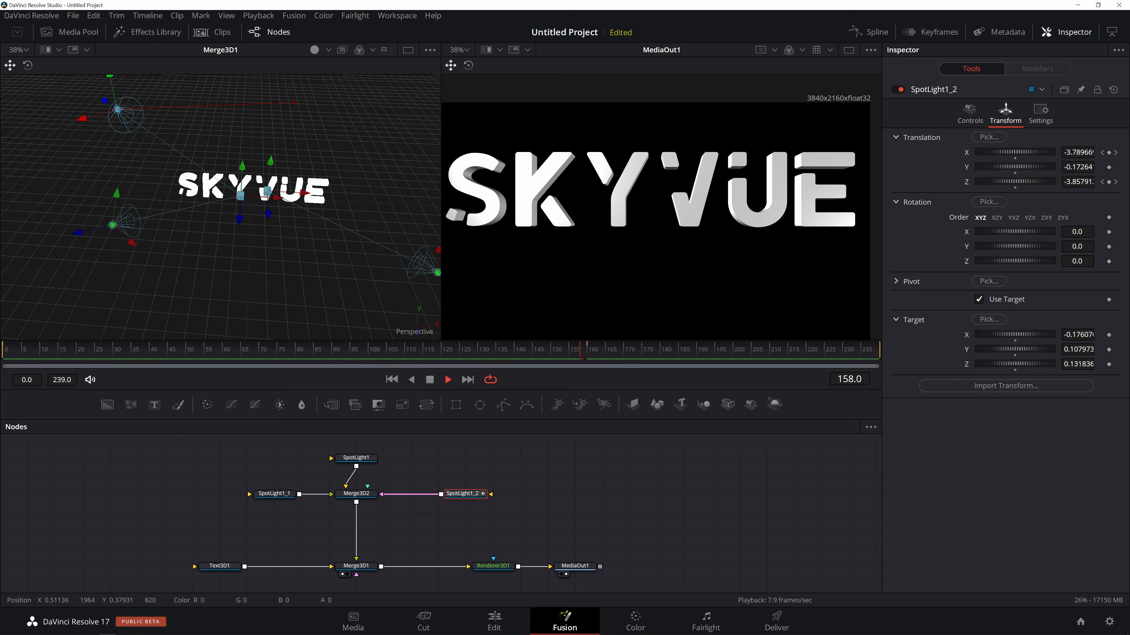
{"action": "key", "text": "space"}
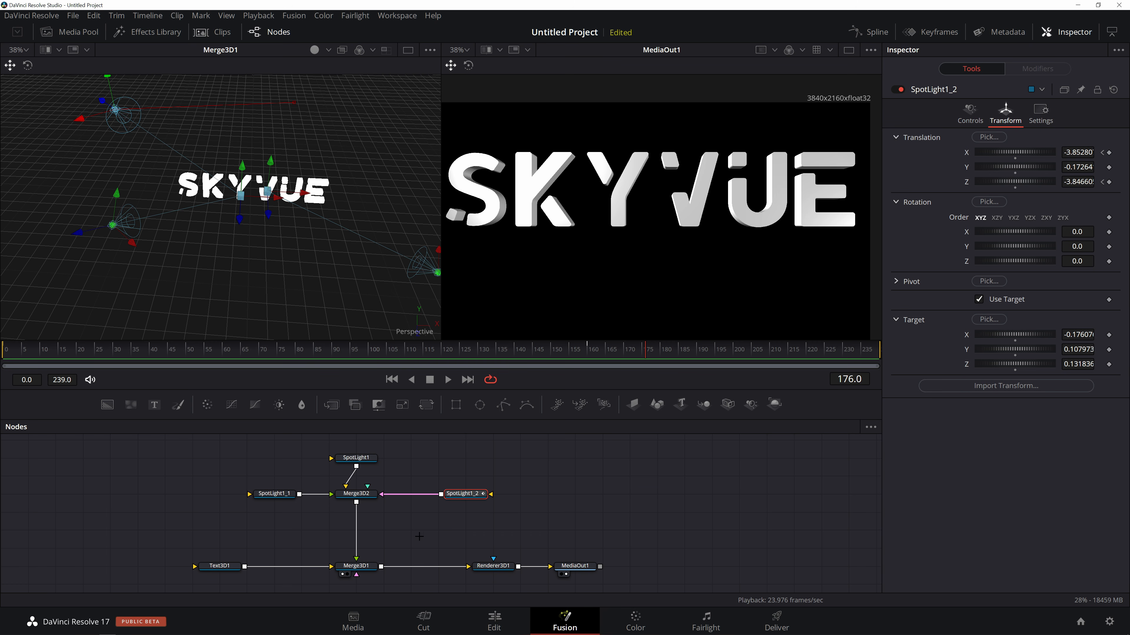
- Add a Camera 3D node connected to Merge3D1 and place it just below the merge in the node graph
{"action": "left_click", "coordinate": [359, 569]}
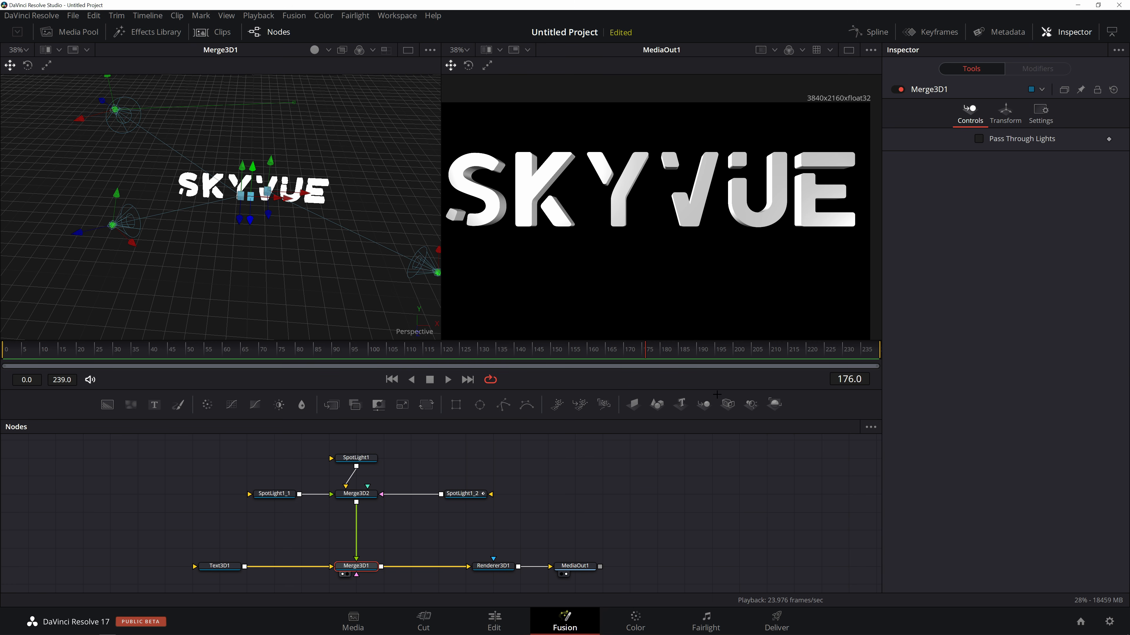
{"action": "scroll", "coordinate": [362, 531], "scroll_direction": "down", "scroll_amount": 2}
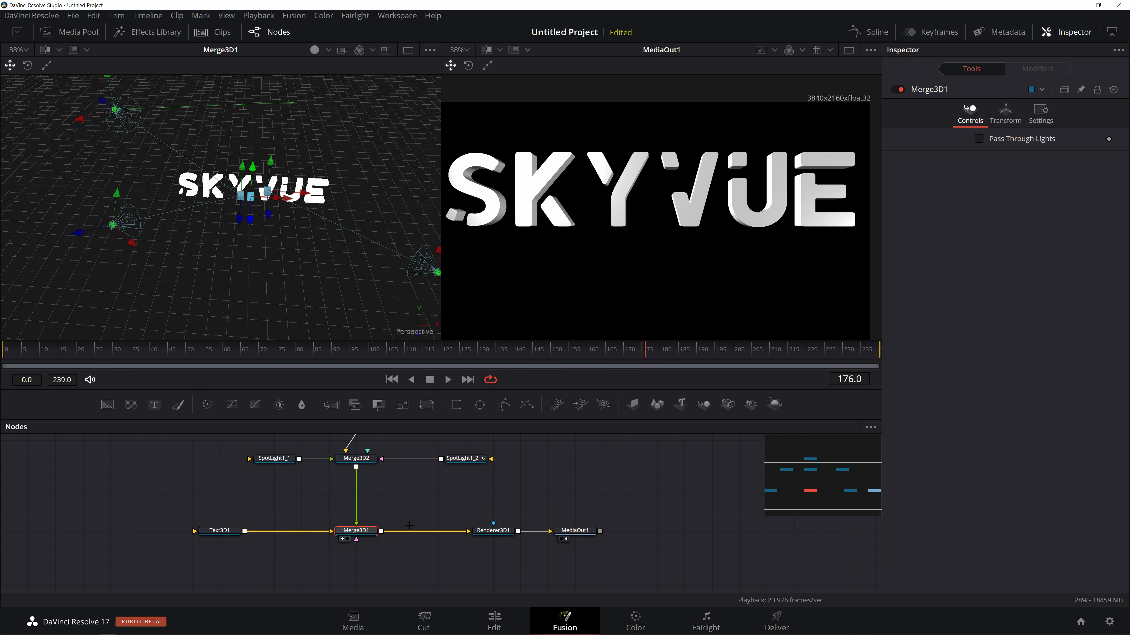
{"action": "left_click", "coordinate": [727, 404]}
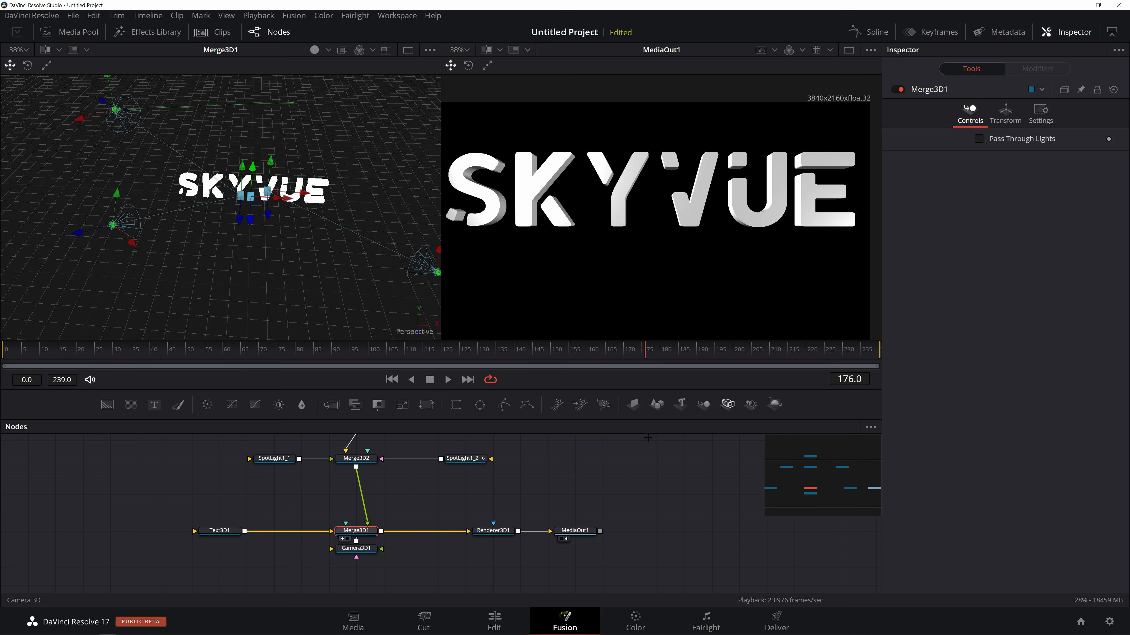
{"action": "left_click_drag", "start_coordinate": [371, 586], "coordinate": [371, 568]}
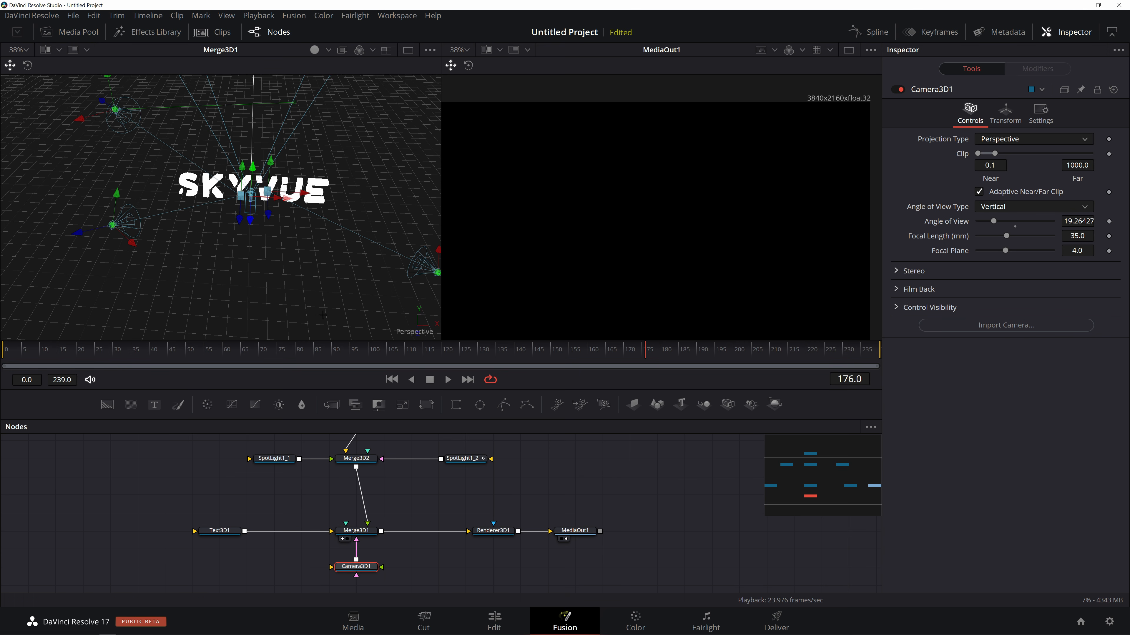
- Move Camera3D1 to Y 0.170374 and Z 6.11 to frame the whole SKYVUE text
{"action": "left_click_drag", "start_coordinate": [232, 307], "coordinate": [127, 278]}
{"action": "left_click_drag", "start_coordinate": [221, 252], "coordinate": [263, 266]}
{"action": "scroll", "coordinate": [258, 266], "scroll_direction": "up", "scroll_amount": 4}
{"action": "left_click_drag", "start_coordinate": [183, 258], "coordinate": [254, 285]}
{"action": "scroll", "coordinate": [253, 285], "scroll_direction": "up", "scroll_amount": 3}
{"action": "left_click_drag", "start_coordinate": [303, 185], "coordinate": [261, 213]}
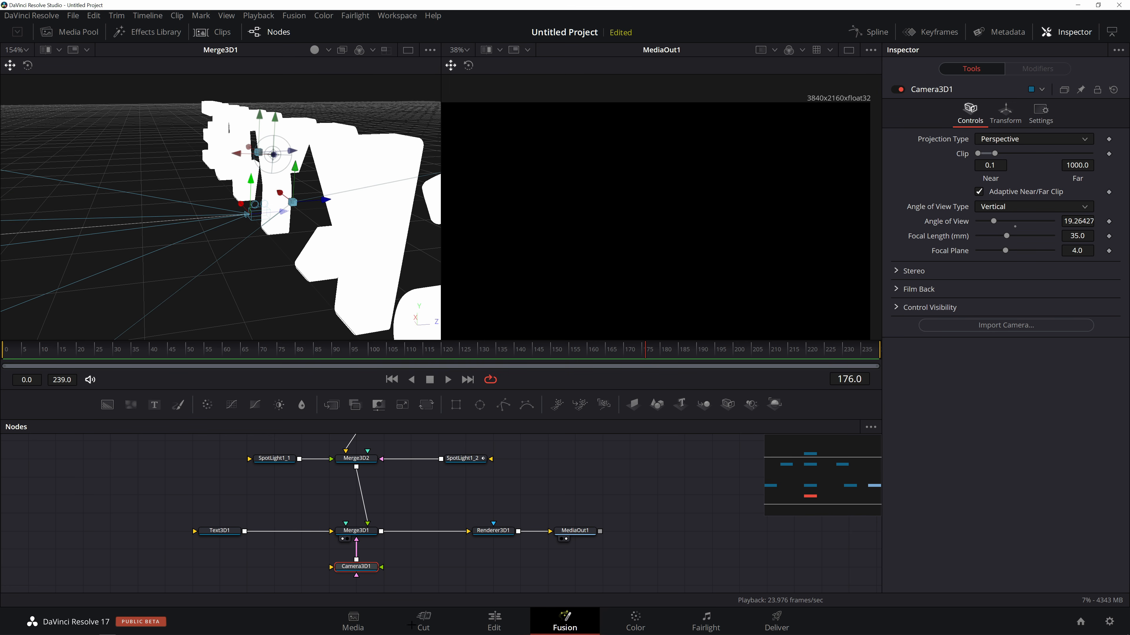
{"action": "left_click", "coordinate": [1008, 111]}
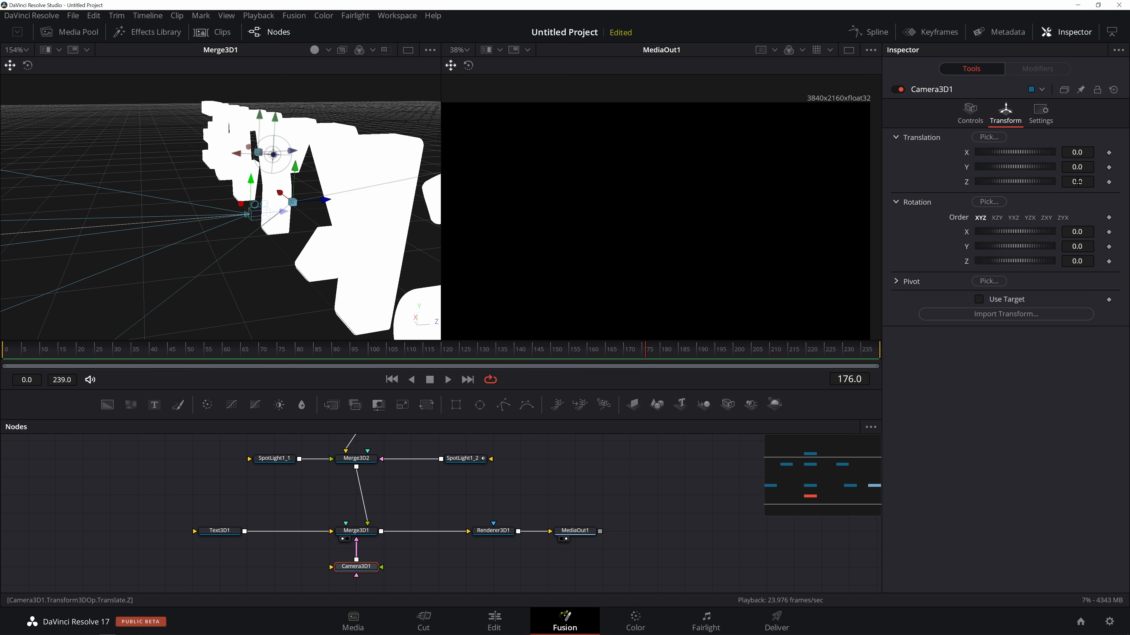
{"action": "scroll", "coordinate": [323, 241], "scroll_direction": "down", "scroll_amount": 5}
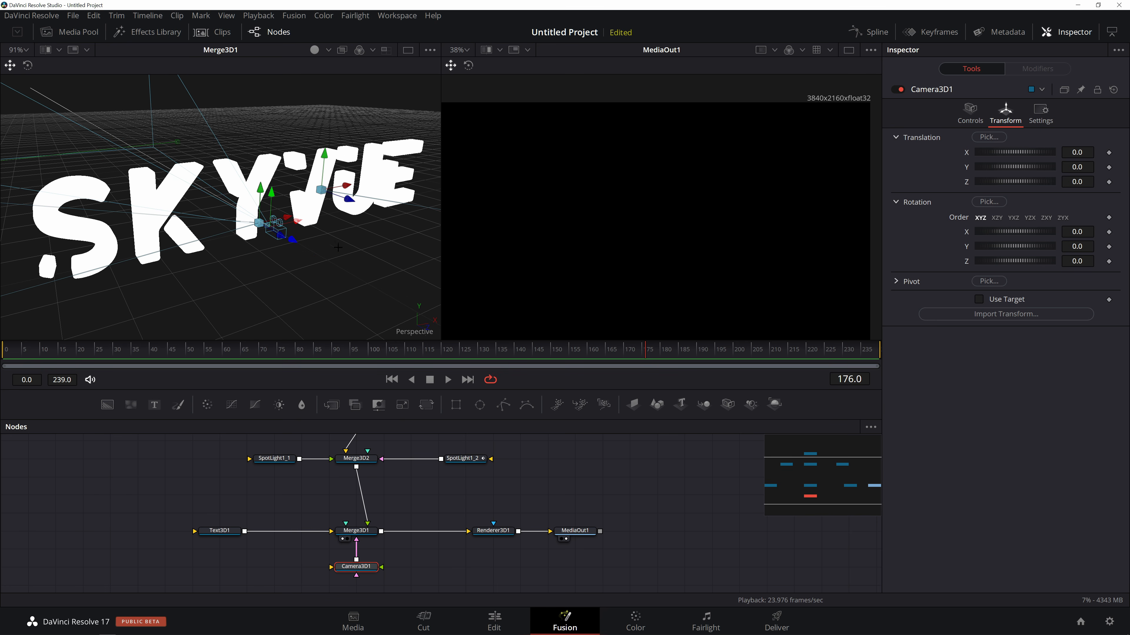
{"action": "left_click_drag", "start_coordinate": [1078, 182], "coordinate": [978, 185]}
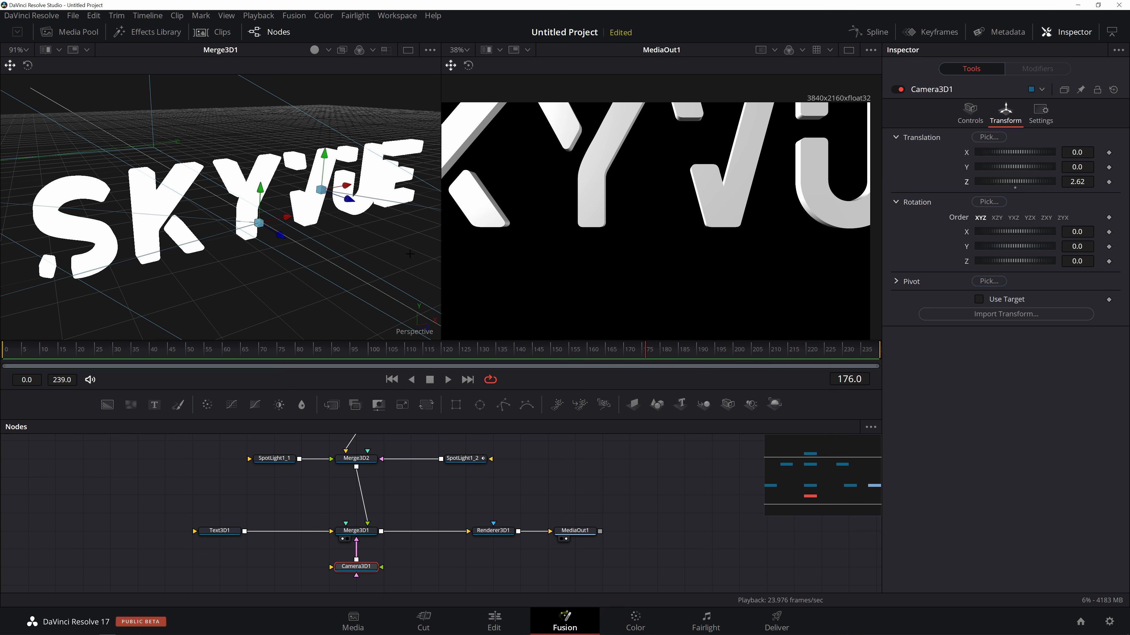
{"action": "scroll", "coordinate": [370, 235], "scroll_direction": "down", "scroll_amount": 5}
{"action": "left_click_drag", "start_coordinate": [371, 235], "coordinate": [214, 224]}
{"action": "mouse_move", "coordinate": [1027, 181]}
{"action": "left_mouse_down"}
{"action": "mouse_move", "coordinate": [1058, 180]}
{"action": "mouse_move", "coordinate": [1027, 188]}
{"action": "left_mouse_up"}
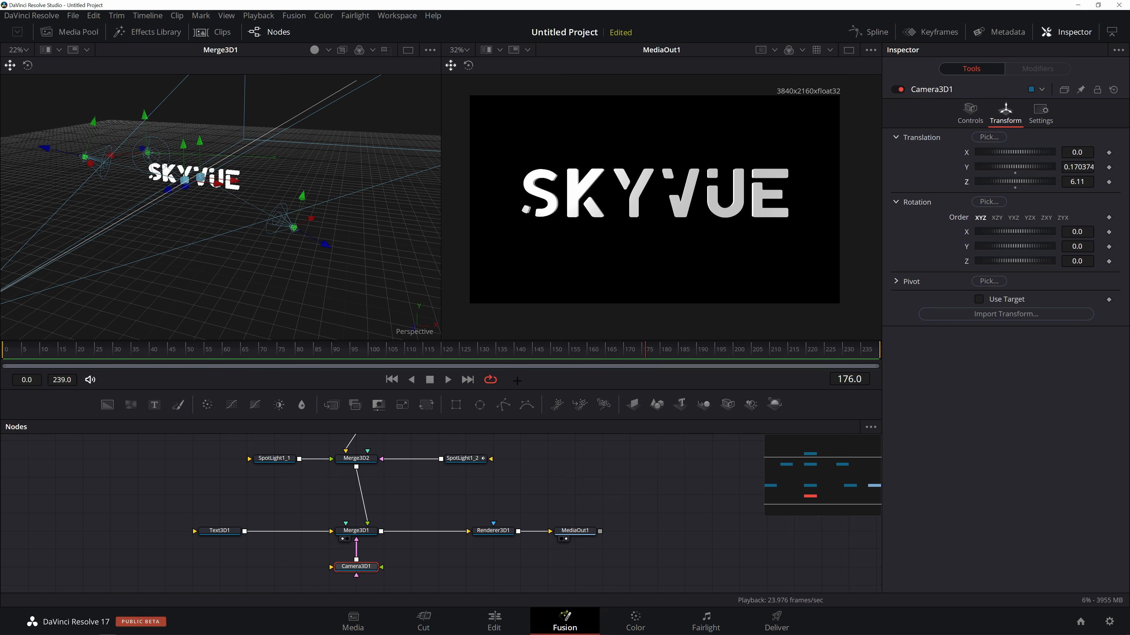
- Tidy the node graph by moving Merge3D2 and the three spotlight nodes into a closer cluster above Merge3D1
{"action": "left_click_drag", "start_coordinate": [543, 473], "coordinate": [512, 467]}
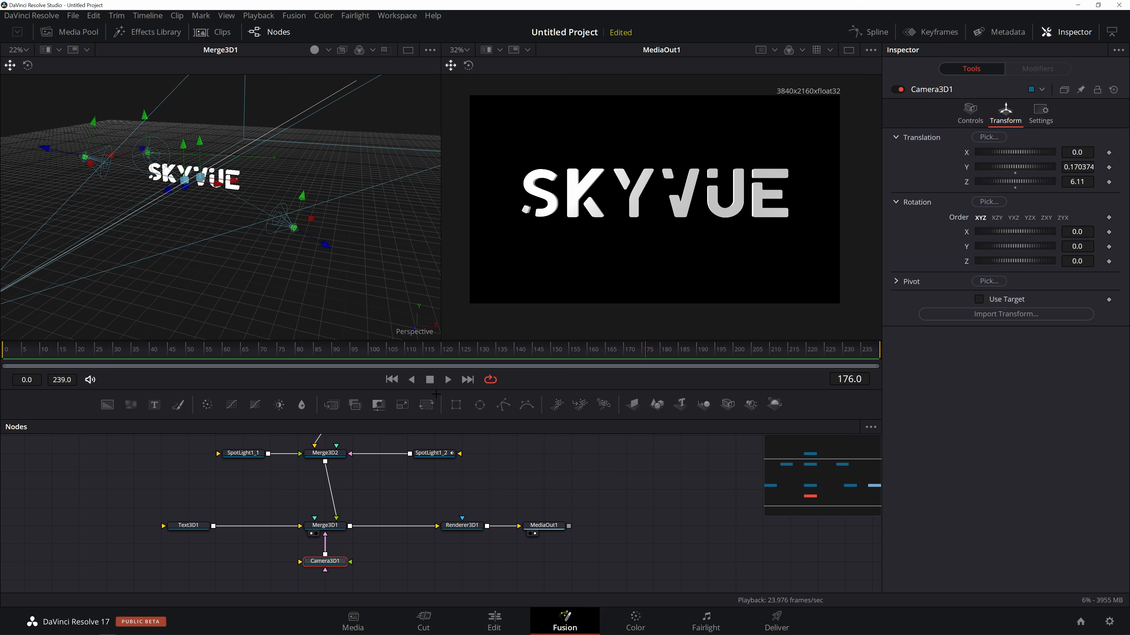
{"action": "left_click_drag", "start_coordinate": [437, 390], "coordinate": [437, 372]}
{"action": "scroll", "coordinate": [535, 487], "scroll_direction": "down", "scroll_amount": 1}
{"action": "left_click_drag", "start_coordinate": [519, 473], "coordinate": [482, 495]}
{"action": "left_click", "coordinate": [320, 457]}
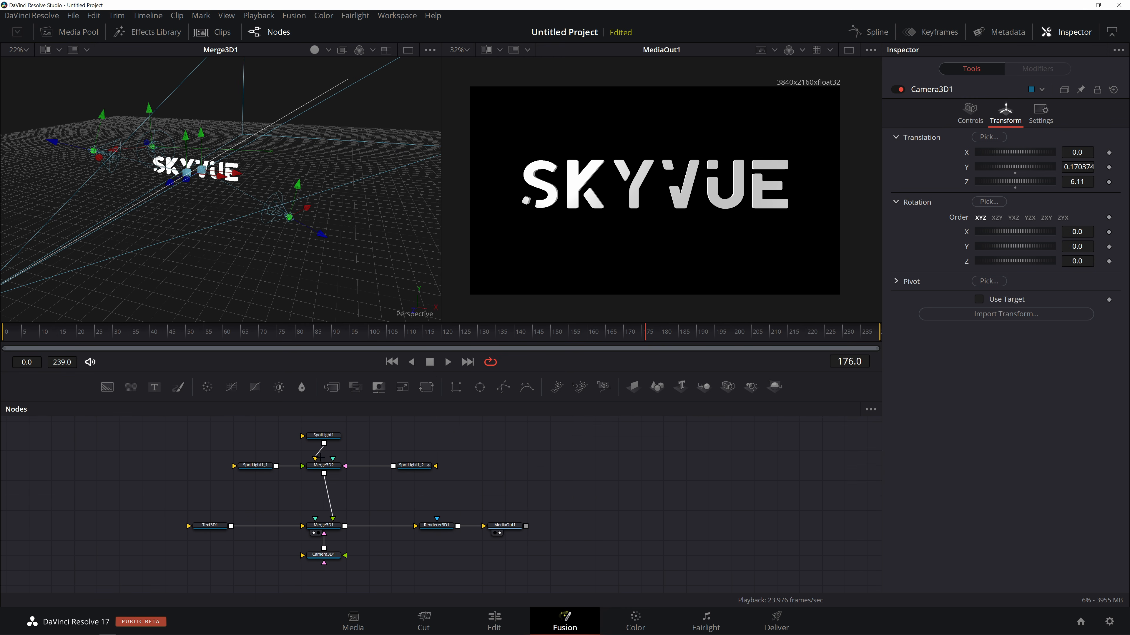
{"action": "right_click", "coordinate": [489, 498]}
{"action": "left_click", "coordinate": [589, 342]}
{"action": "left_click_drag", "start_coordinate": [324, 465], "coordinate": [345, 480]}
{"action": "left_click_drag", "start_coordinate": [411, 465], "coordinate": [411, 480]}
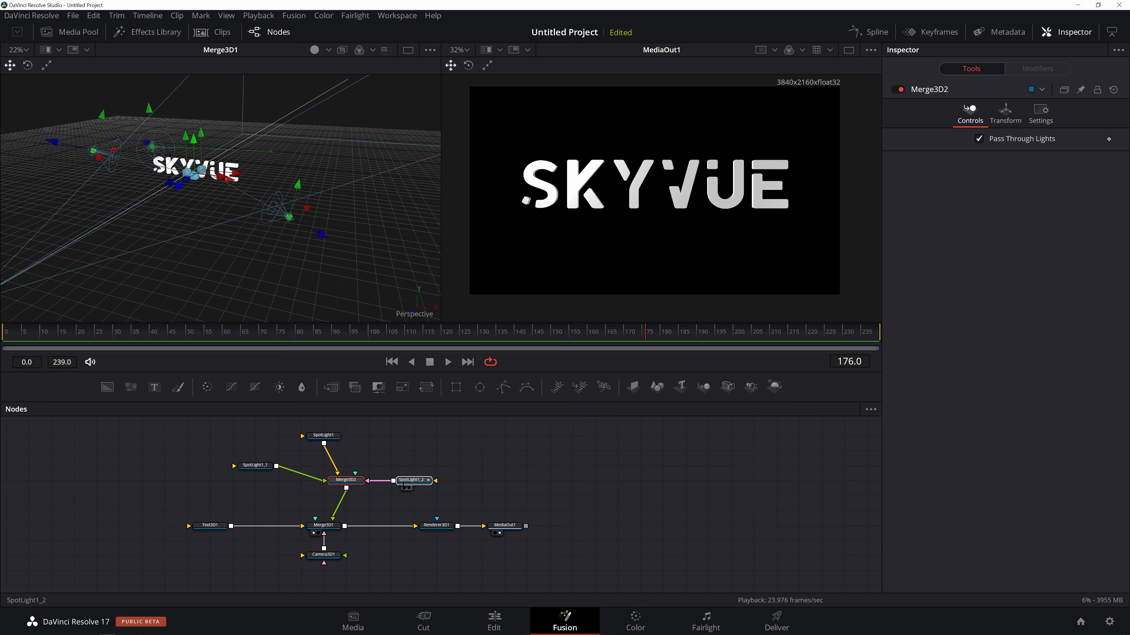
{"action": "left_click_drag", "start_coordinate": [254, 465], "coordinate": [278, 480]}
{"action": "mouse_move", "coordinate": [331, 434]}
{"action": "left_mouse_down"}
{"action": "mouse_move", "coordinate": [376, 447]}
{"action": "mouse_move", "coordinate": [330, 448]}
{"action": "left_mouse_up"}
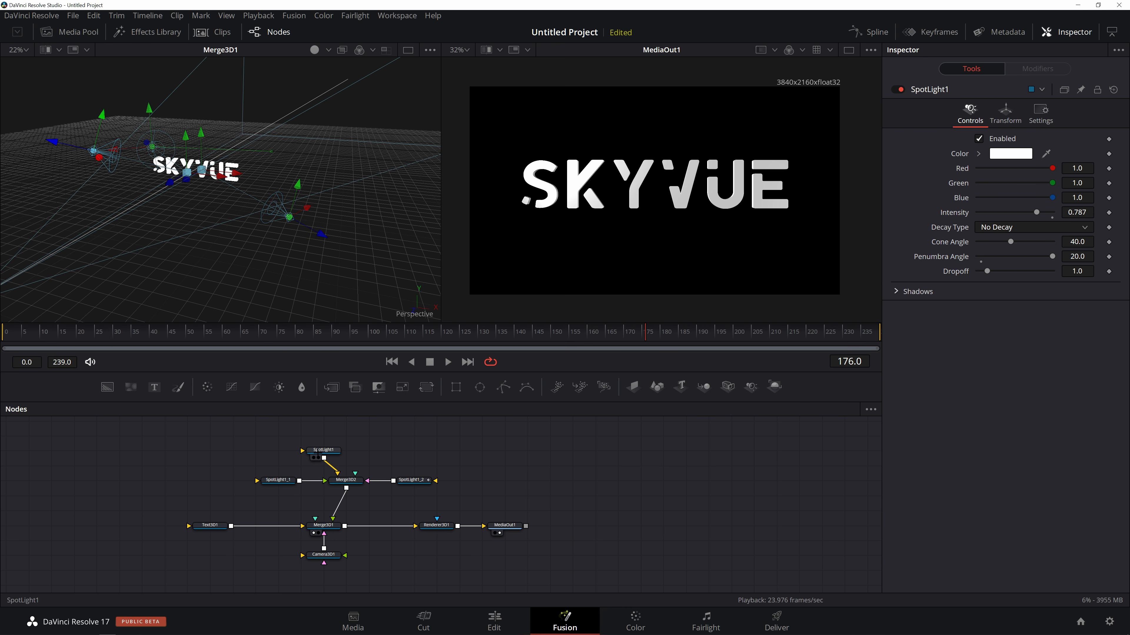
- Disconnect SpotLight1_1 from Merge3D2 so that only SpotLight1 and SpotLight1_2 light the text
{"action": "left_click", "coordinate": [288, 480]}
{"action": "left_click_drag", "start_coordinate": [318, 481], "coordinate": [307, 506]}
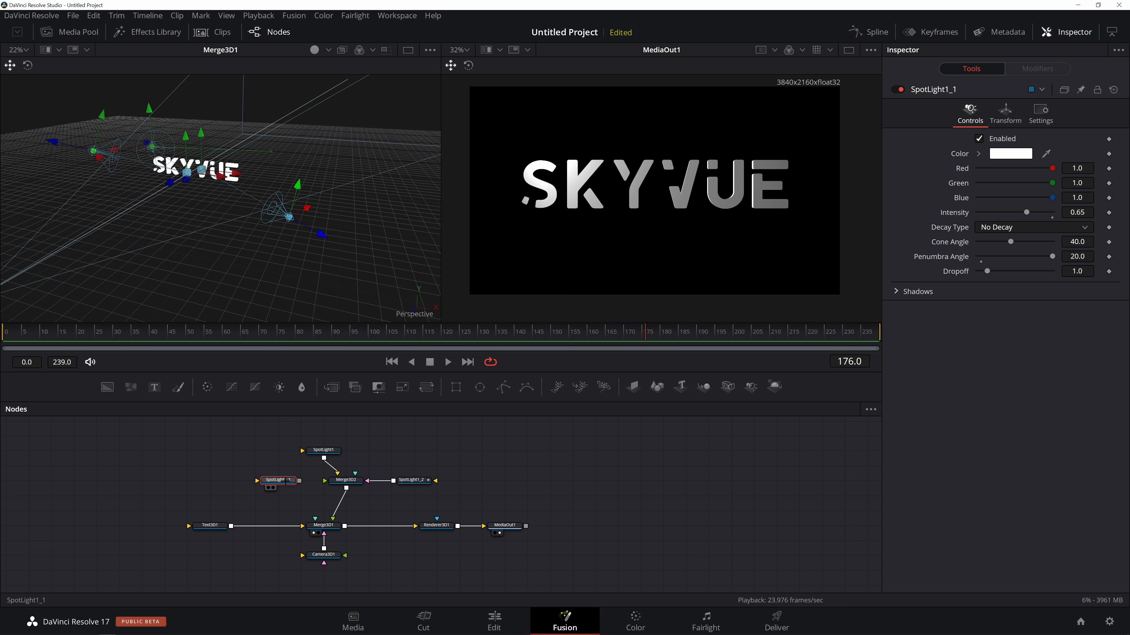
{"action": "left_click", "coordinate": [323, 450]}
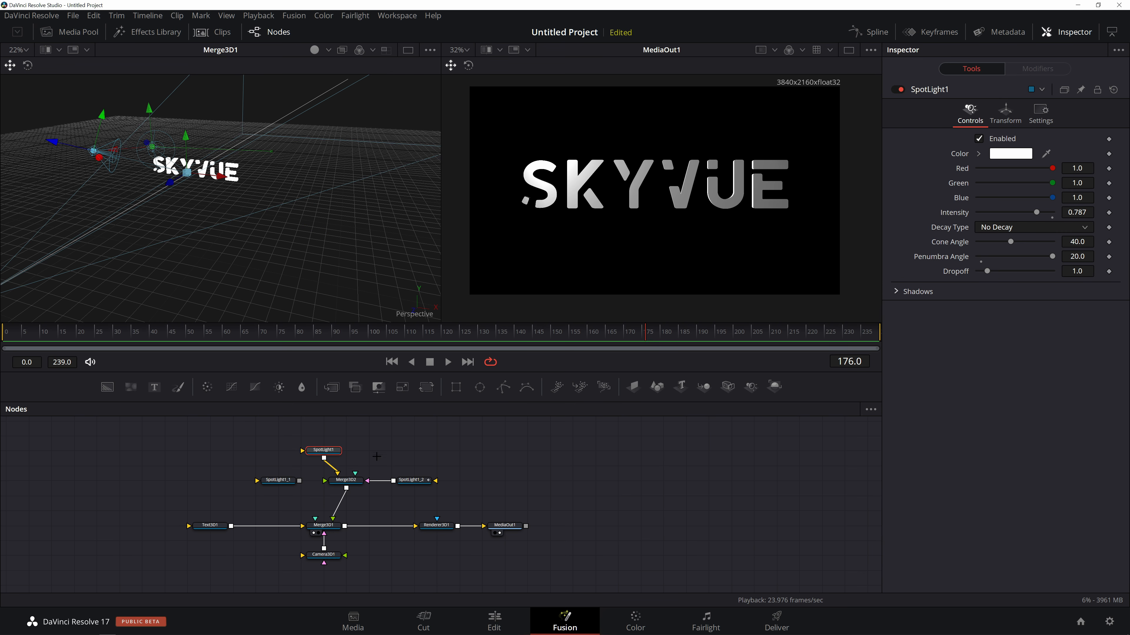
{"action": "left_click", "coordinate": [413, 480]}
- Keyframe SpotLight1's Target Y at frames 0 and 160, keeping 0.107973 at frame 160 and setting -4.066 at frame 0
{"action": "mouse_move", "coordinate": [21, 336]}
{"action": "left_mouse_down"}
{"action": "mouse_move", "coordinate": [10, 333]}
{"action": "mouse_move", "coordinate": [751, 332]}
{"action": "mouse_move", "coordinate": [2, 332]}
{"action": "left_mouse_up"}
{"action": "left_click", "coordinate": [319, 451]}
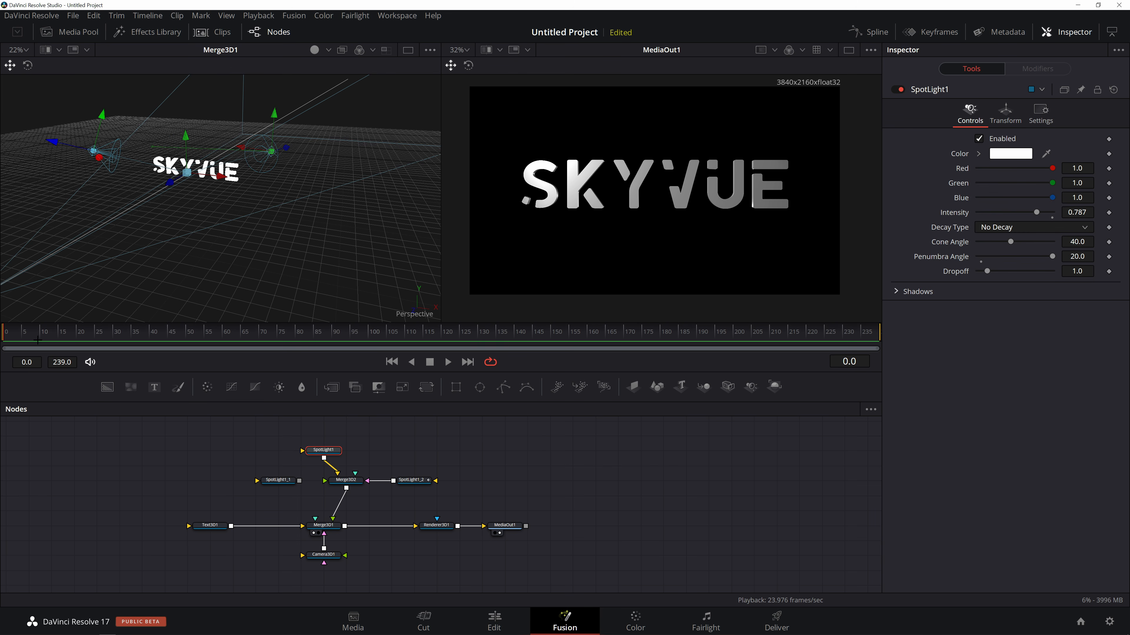
{"action": "left_click", "coordinate": [991, 112]}
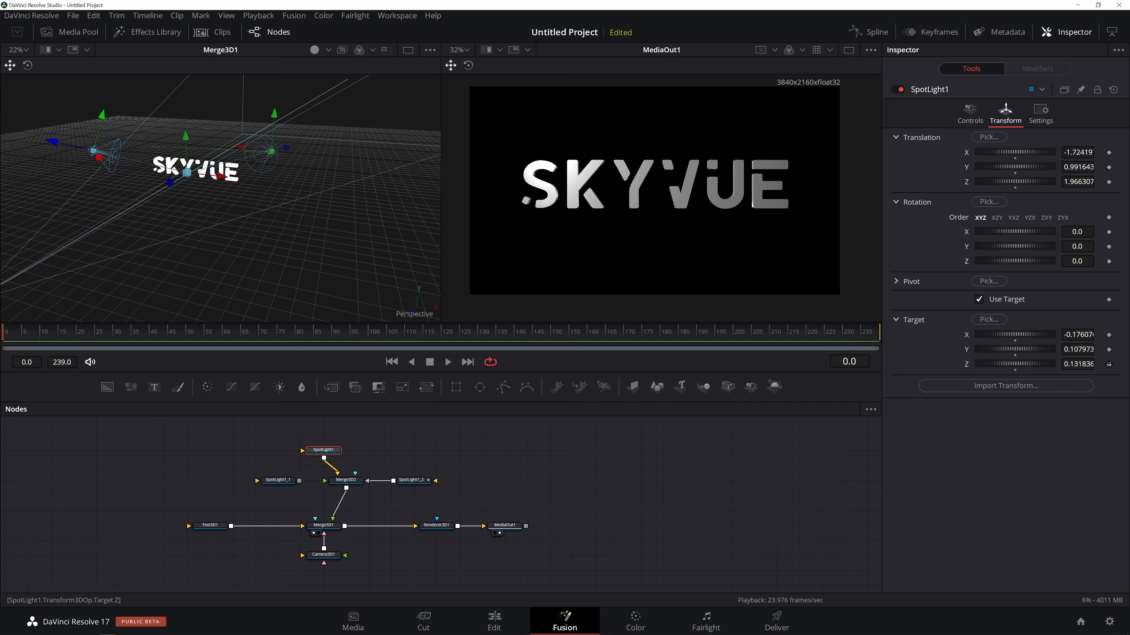
{"action": "left_click", "coordinate": [1109, 350]}
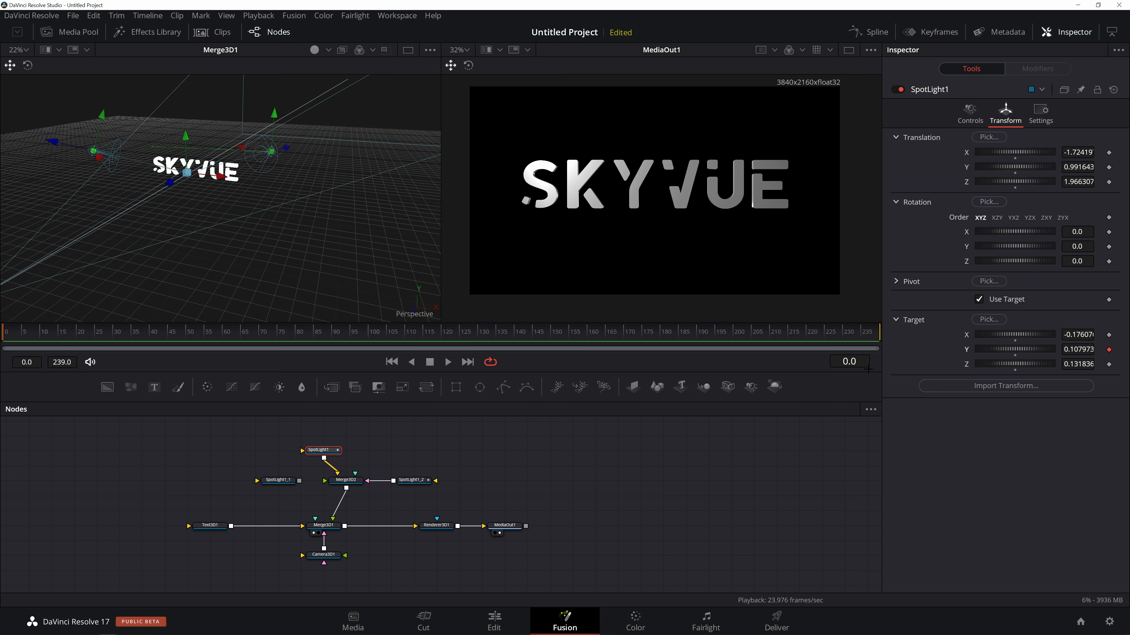
{"action": "left_click", "coordinate": [588, 331]}
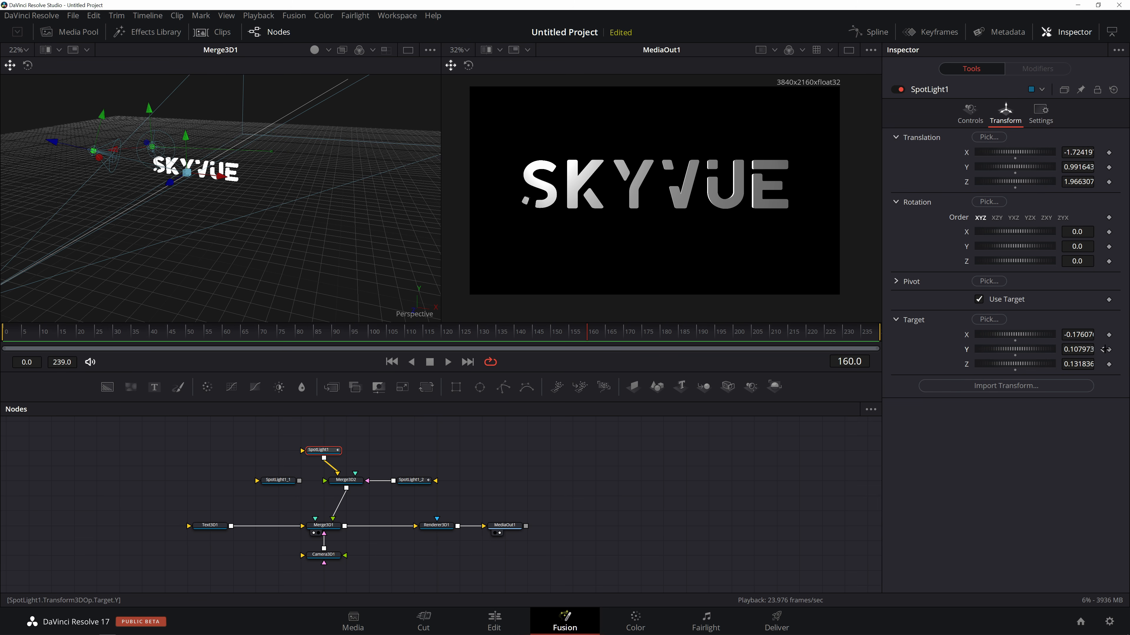
{"action": "left_click", "coordinate": [1109, 349]}
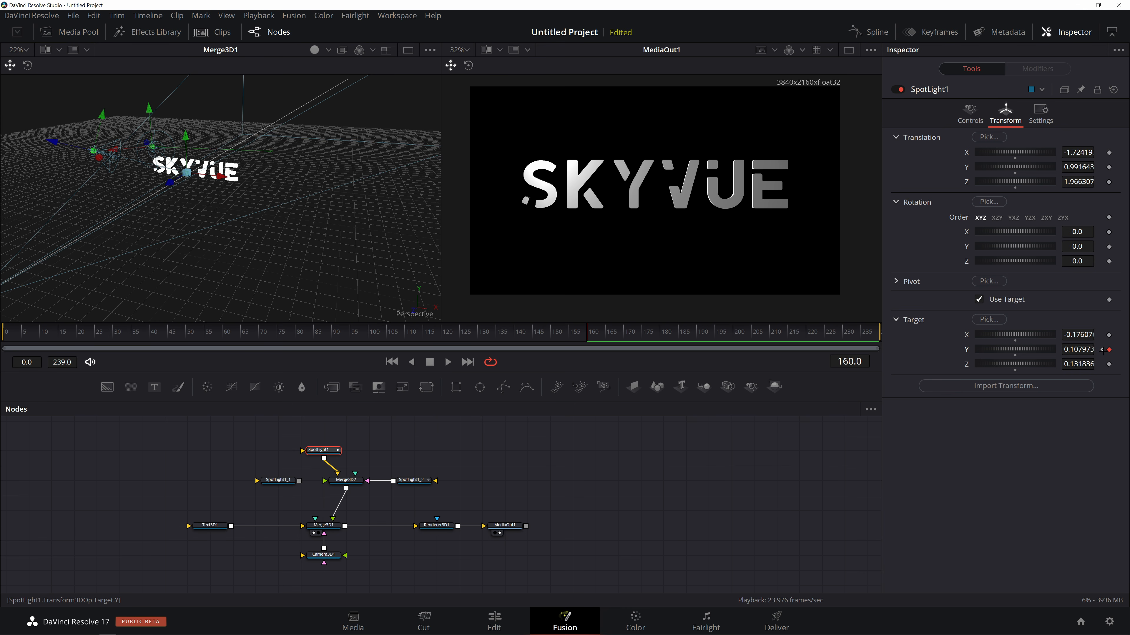
{"action": "key", "text": "Home"}
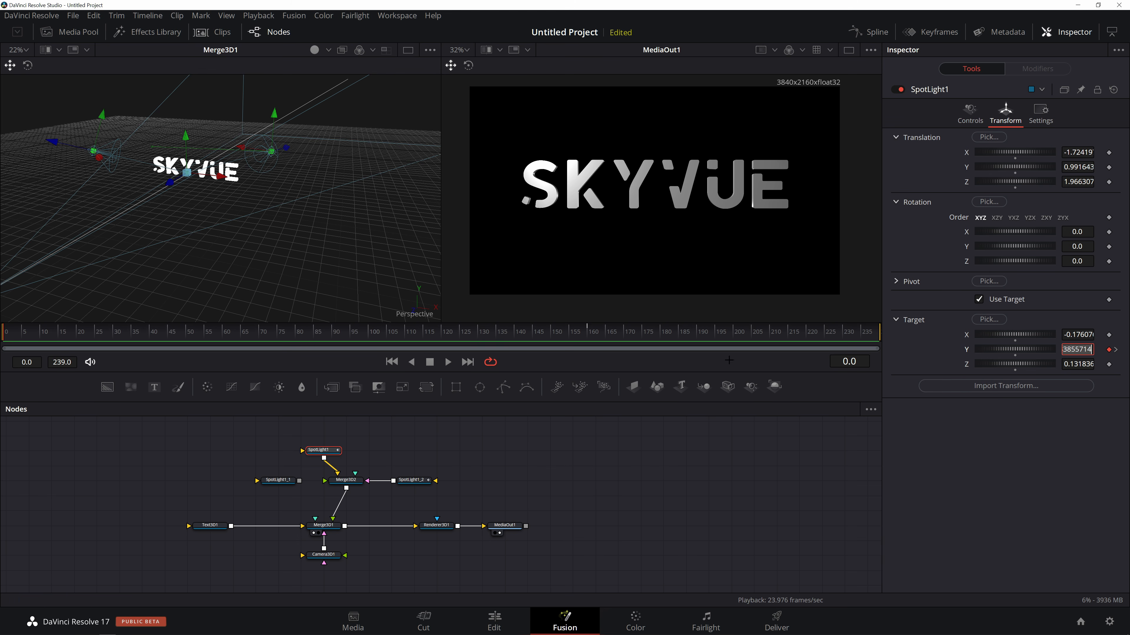
{"action": "left_click_drag", "start_coordinate": [1001, 354], "coordinate": [944, 357]}
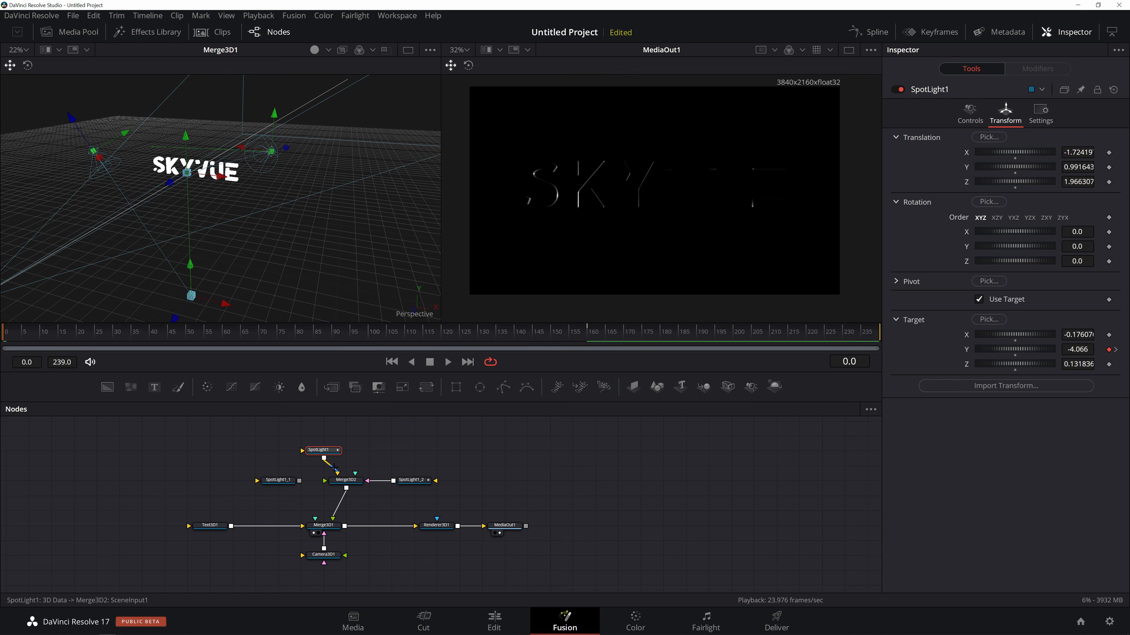
- Disconnect SpotLight1 from Merge3D2, play the composition in an enlarged viewer to preview the backlight alone, and stop playback
{"action": "left_click", "coordinate": [334, 468]}
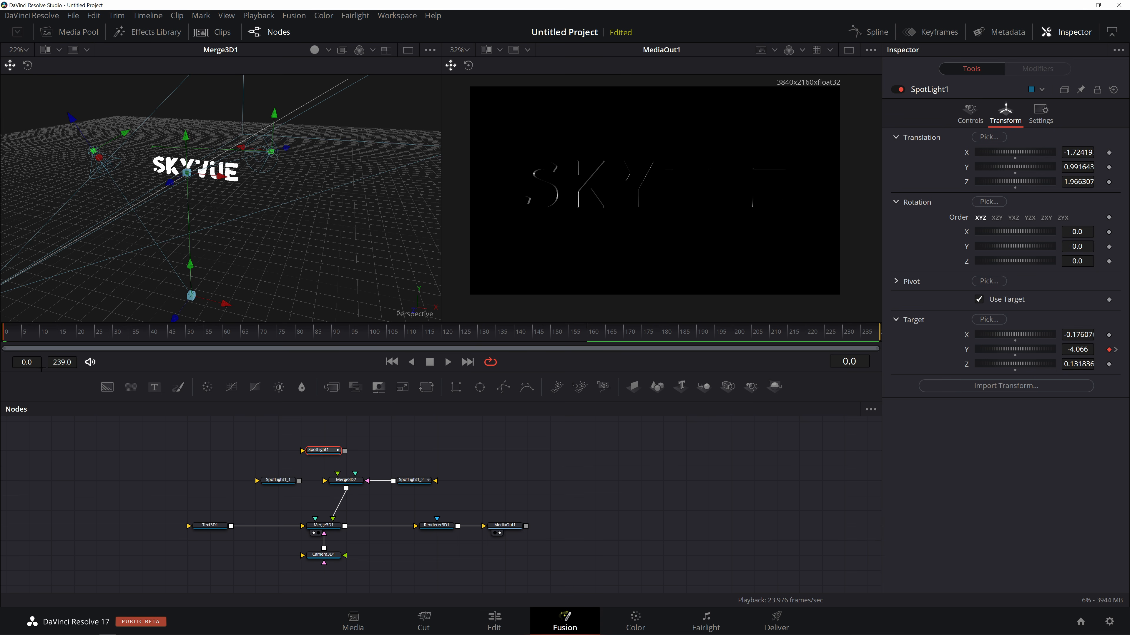
{"action": "key", "text": "space"}
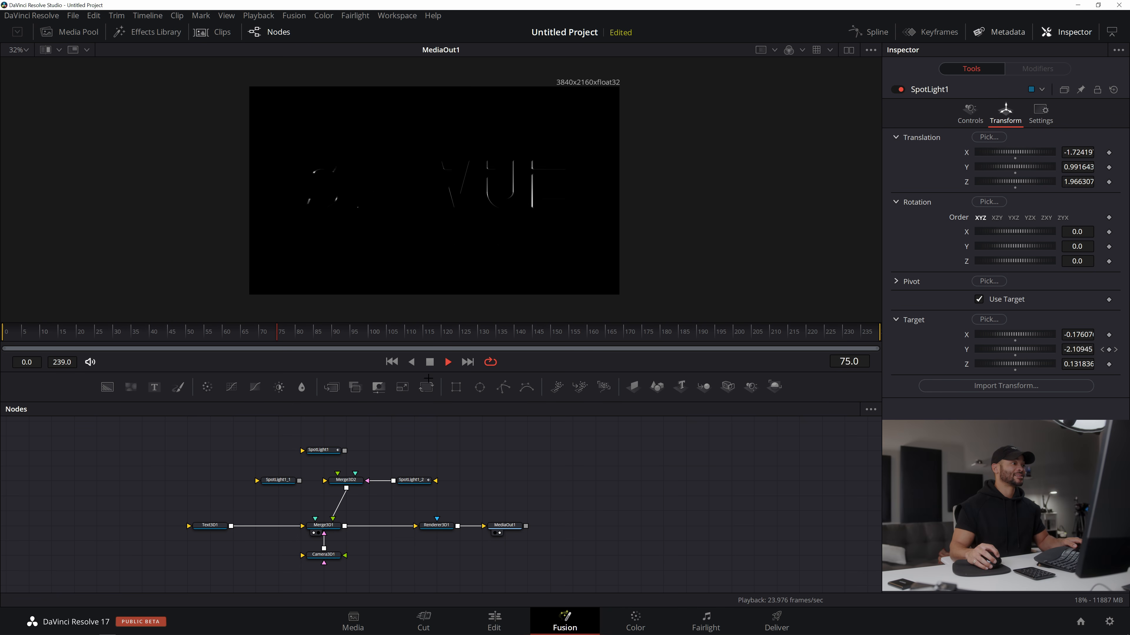
{"action": "left_click_drag", "start_coordinate": [429, 372], "coordinate": [428, 451]}
{"action": "scroll", "coordinate": [469, 209], "scroll_direction": "up", "scroll_amount": 4}
{"action": "scroll", "coordinate": [470, 208], "scroll_direction": "down", "scroll_amount": 2}
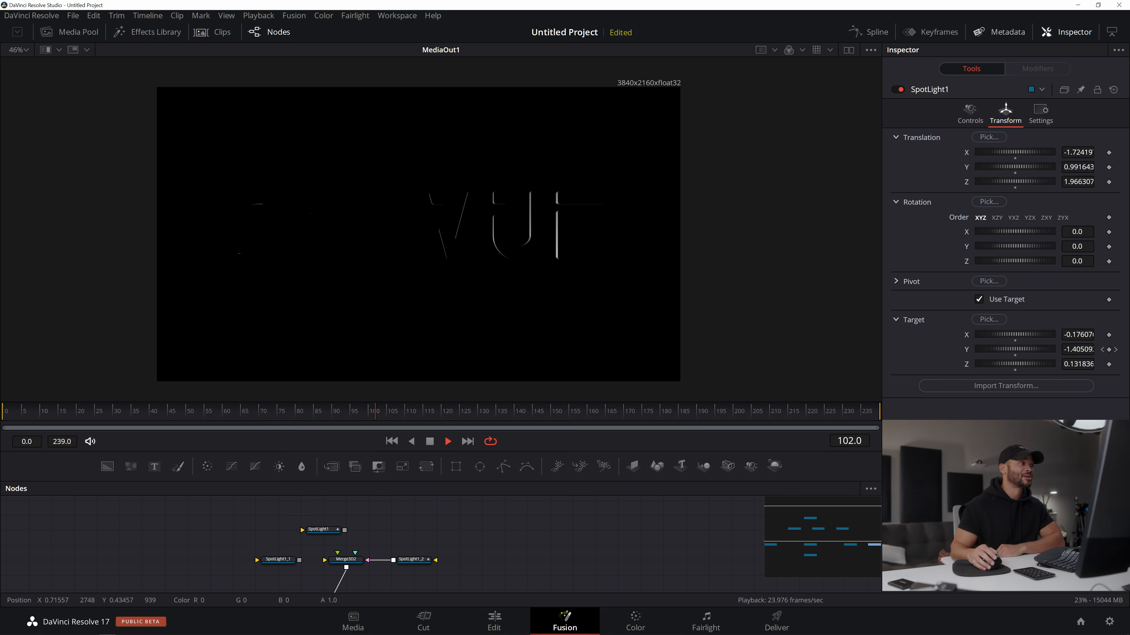
{"action": "key", "text": "space"}
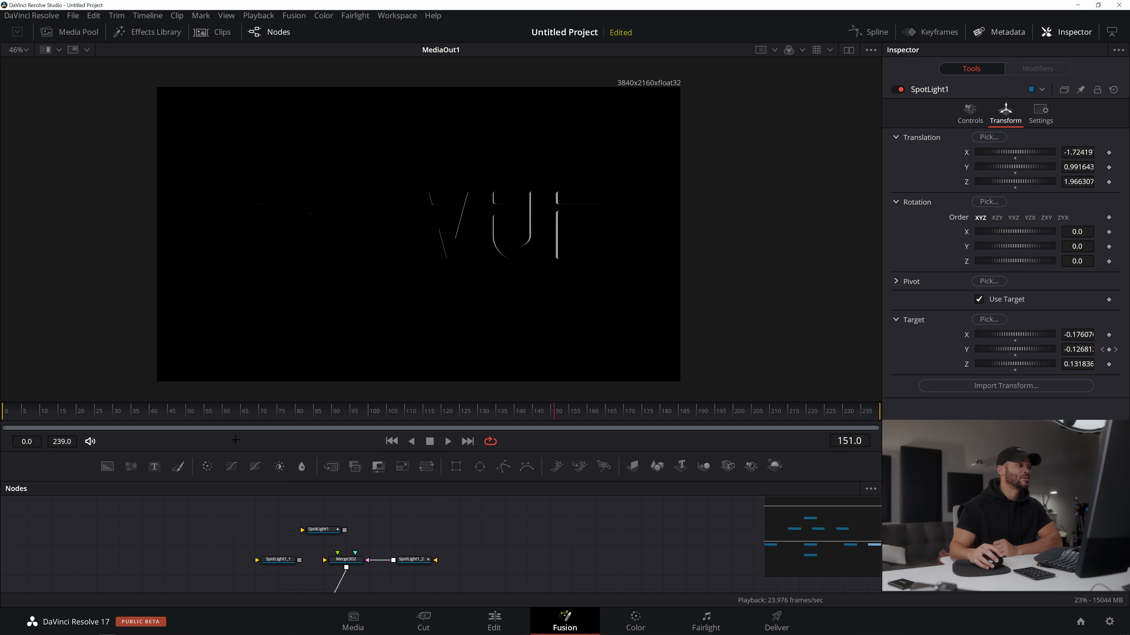
- Check the playback options for High Quality and Motion Blur without changing them
{"action": "right_click", "coordinate": [554, 440]}
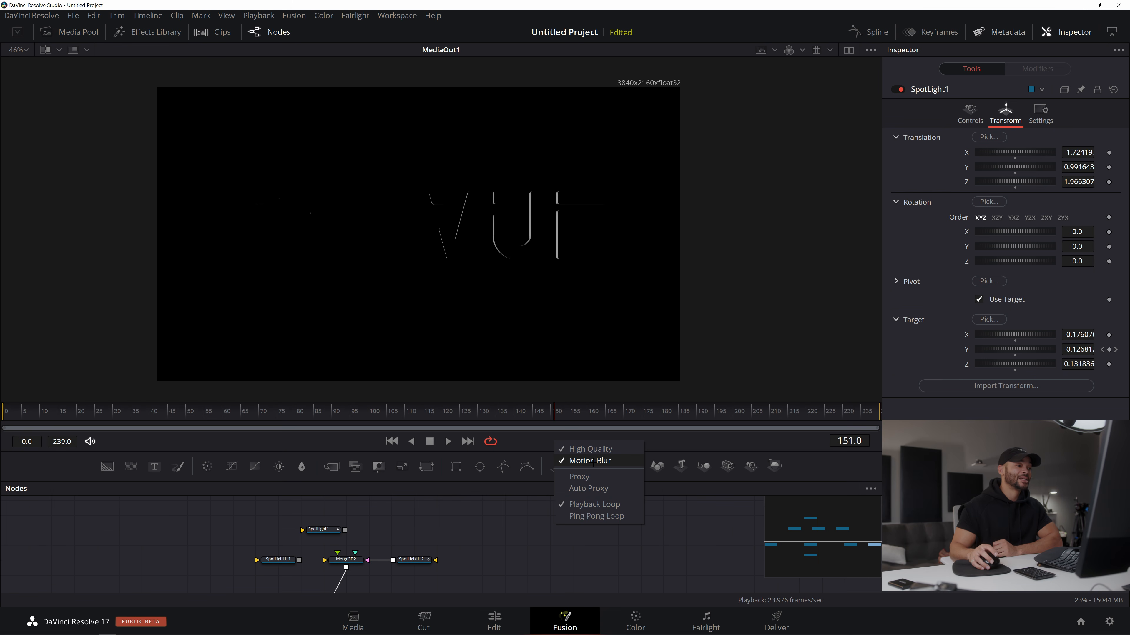
{"action": "left_click", "coordinate": [525, 447]}
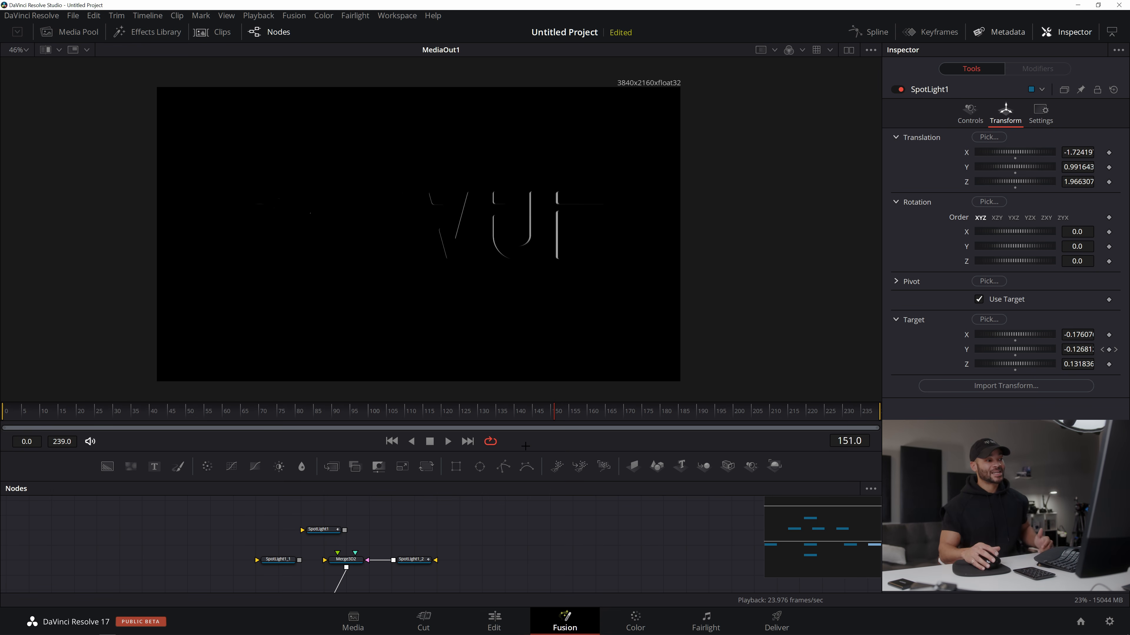
{"action": "right_click", "coordinate": [533, 445]}
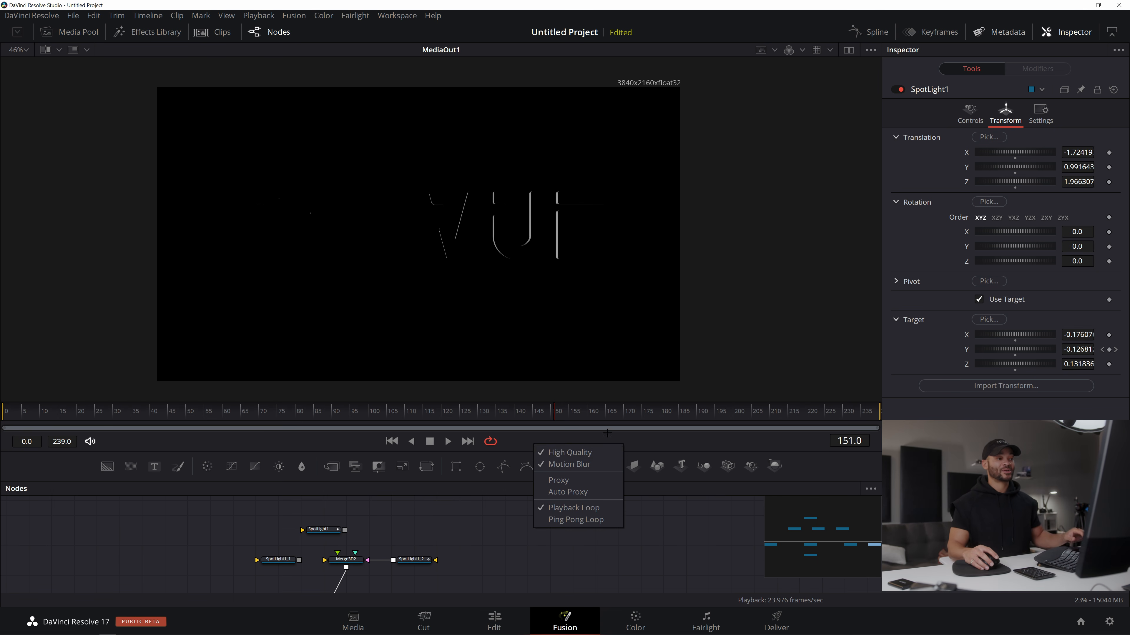
{"action": "left_click", "coordinate": [647, 437]}
- Replay the backlight animation from frame 0 and stop it partway through
{"action": "left_click", "coordinate": [3, 413]}
{"action": "key", "text": "space"}
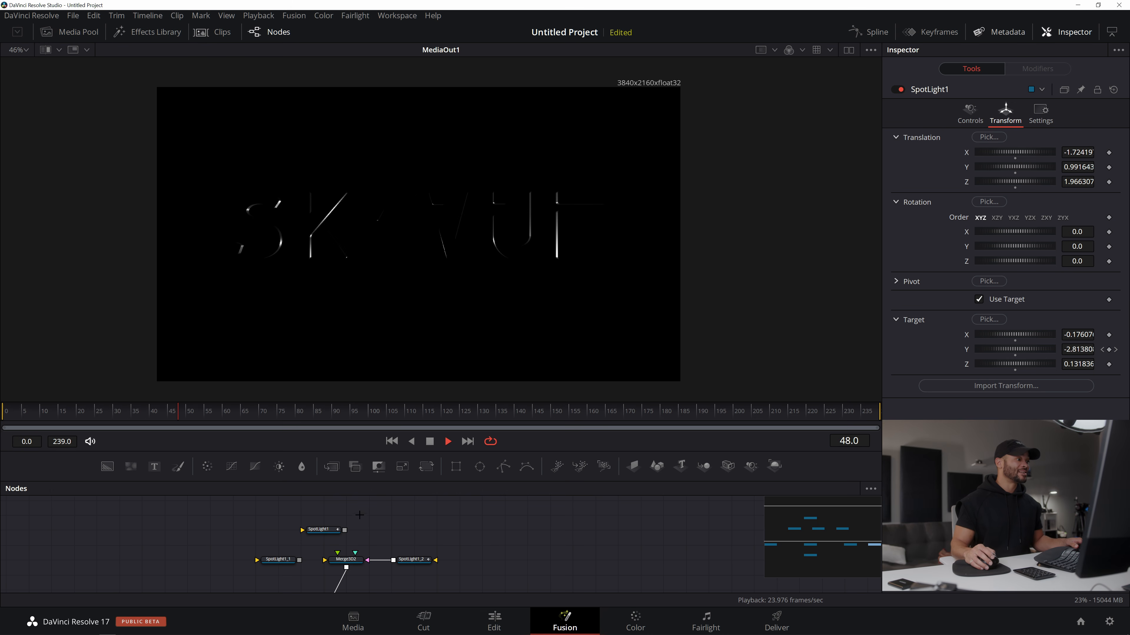
{"action": "key", "text": "space"}
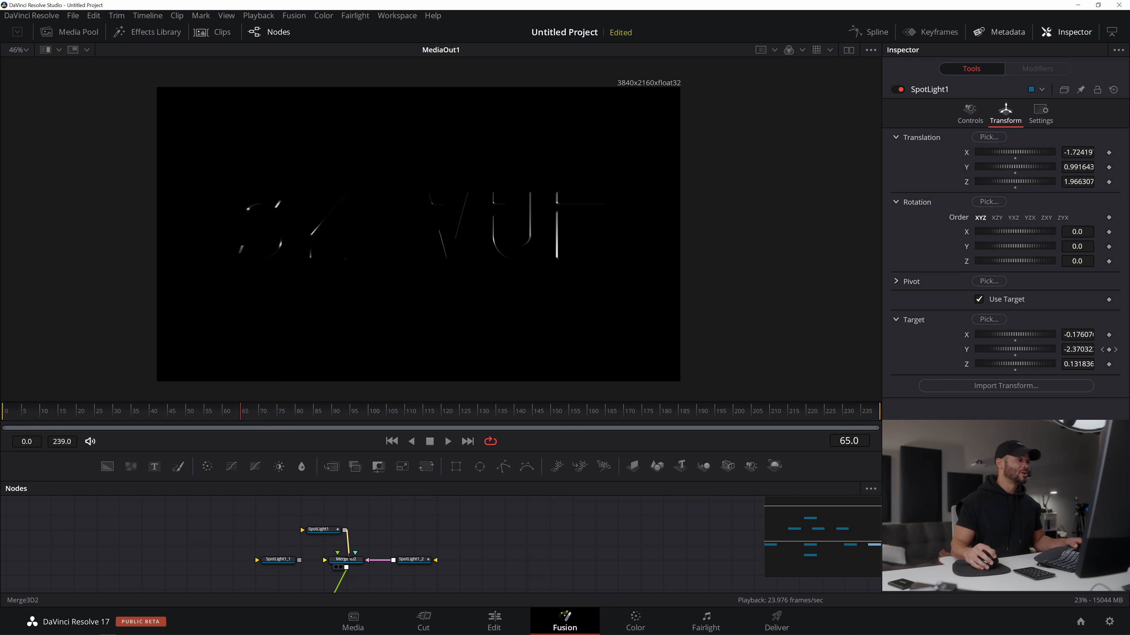
- Reconnect SpotLight1 to Merge3D2 and play from frame 0 to review both animated lights together
{"action": "key", "text": "Home"}
{"action": "key", "text": "space"}
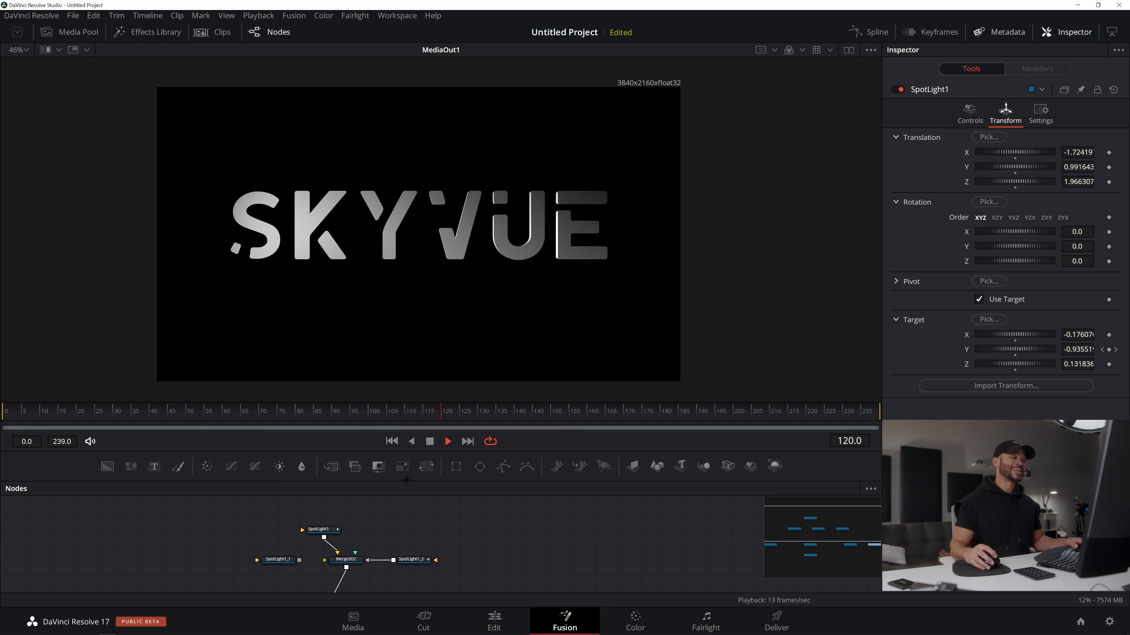
{"action": "key", "text": "space"}
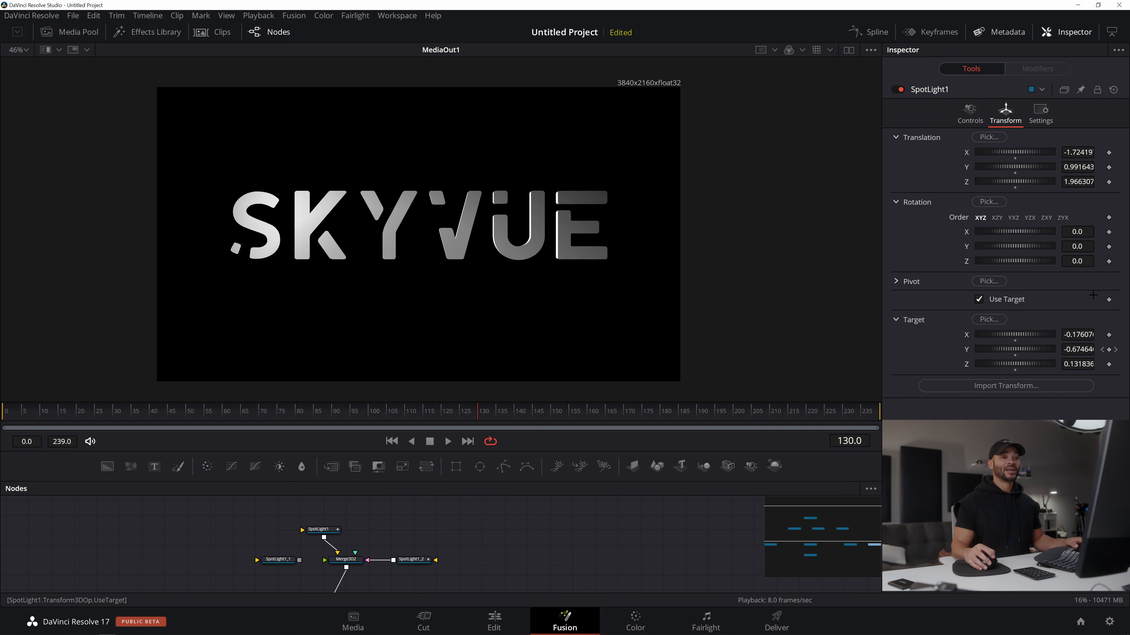
- Keyframe SpotLight1's X target at frame 160, set it to -3.886 at frame 0 beside the 3D view, and preview the sweep
{"action": "left_click", "coordinate": [1116, 350]}
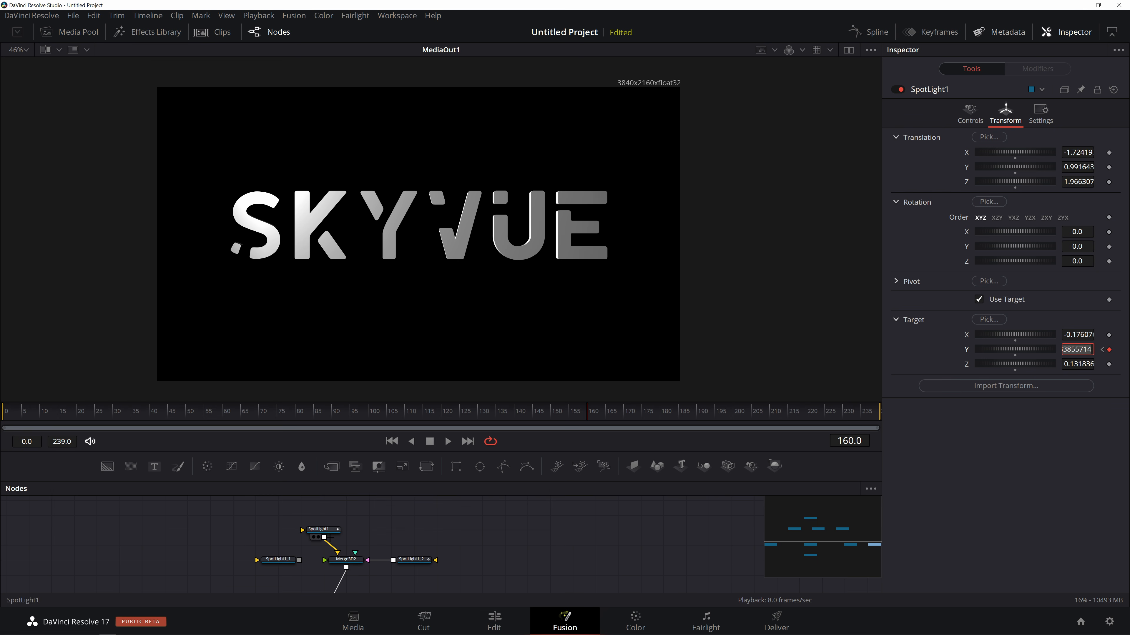
{"action": "left_click", "coordinate": [321, 529]}
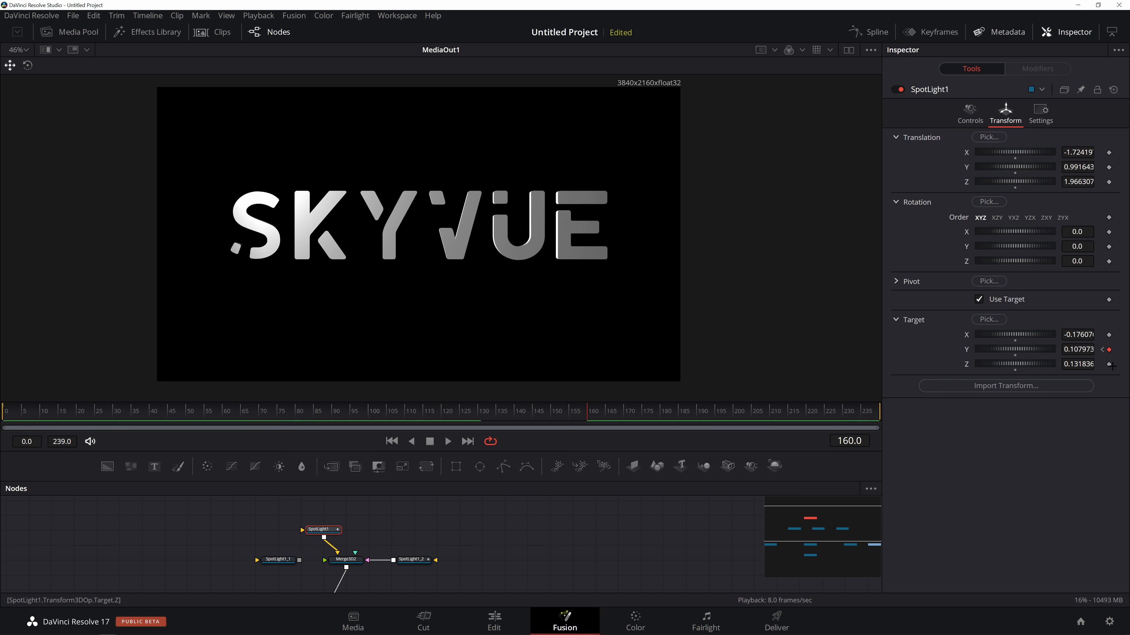
{"action": "left_click", "coordinate": [1109, 335]}
{"action": "left_click", "coordinate": [1103, 349]}
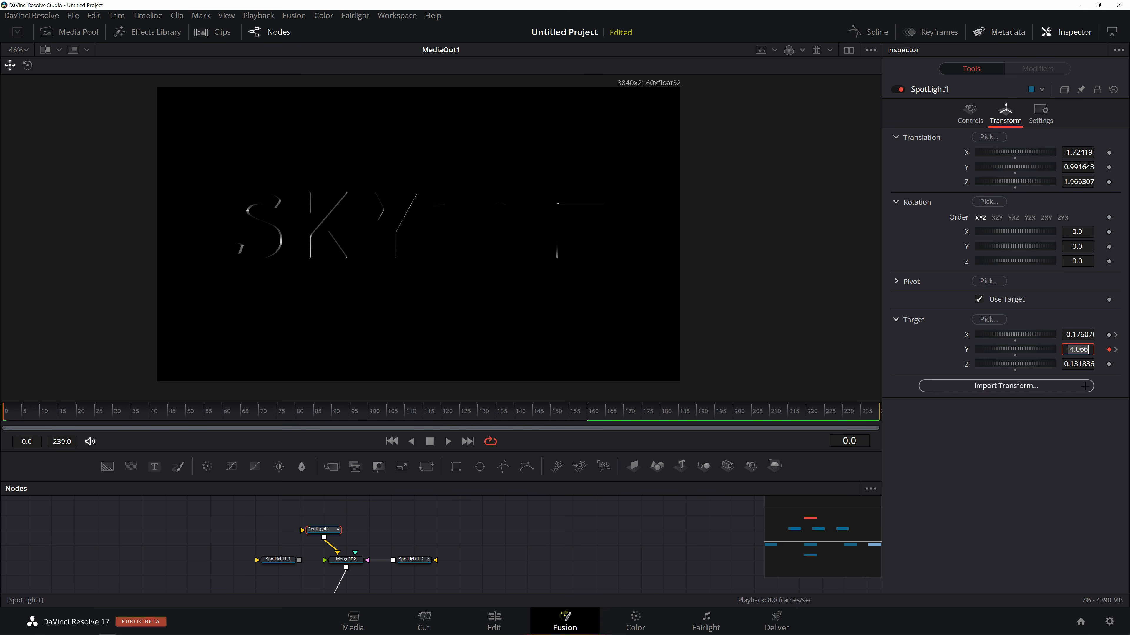
{"action": "left_click", "coordinate": [849, 50]}
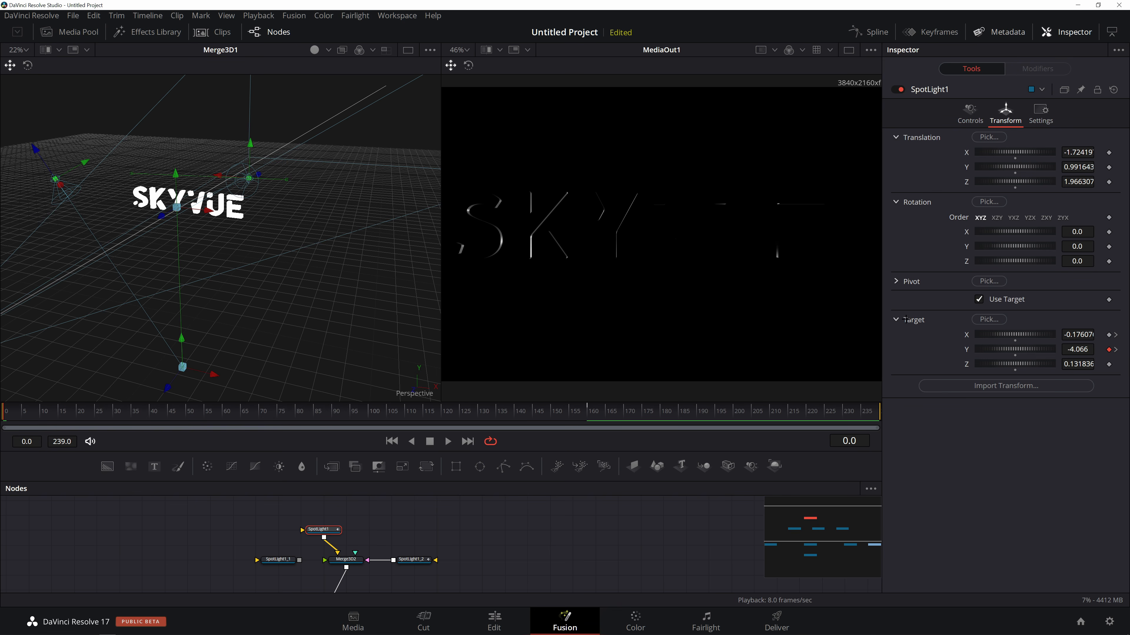
{"action": "left_click_drag", "start_coordinate": [999, 333], "coordinate": [925, 328]}
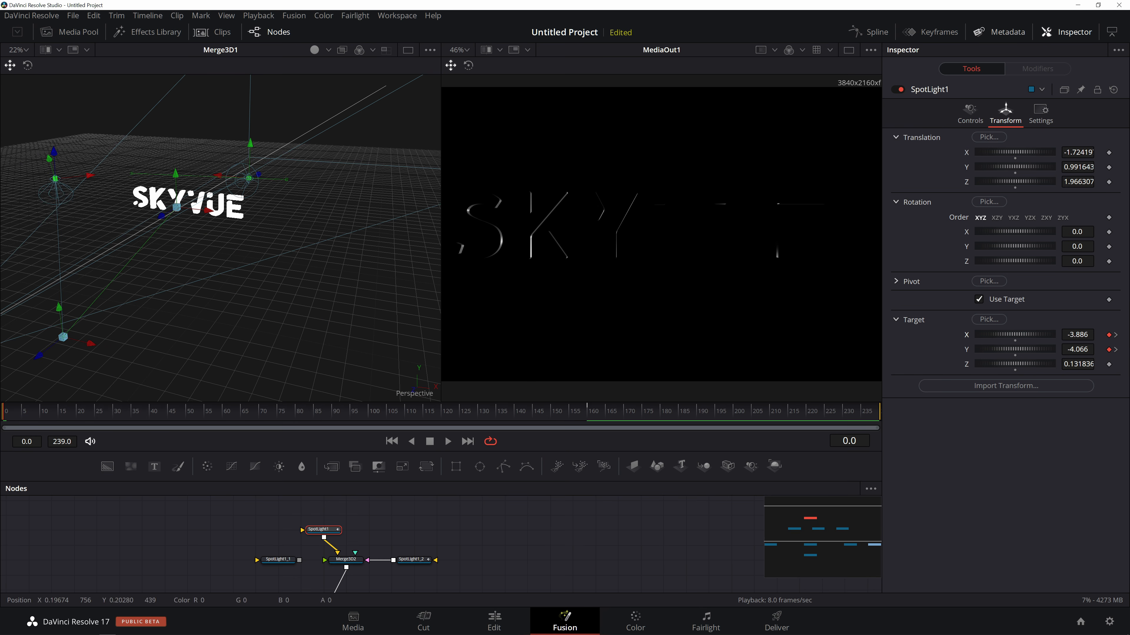
{"action": "key", "text": "space"}
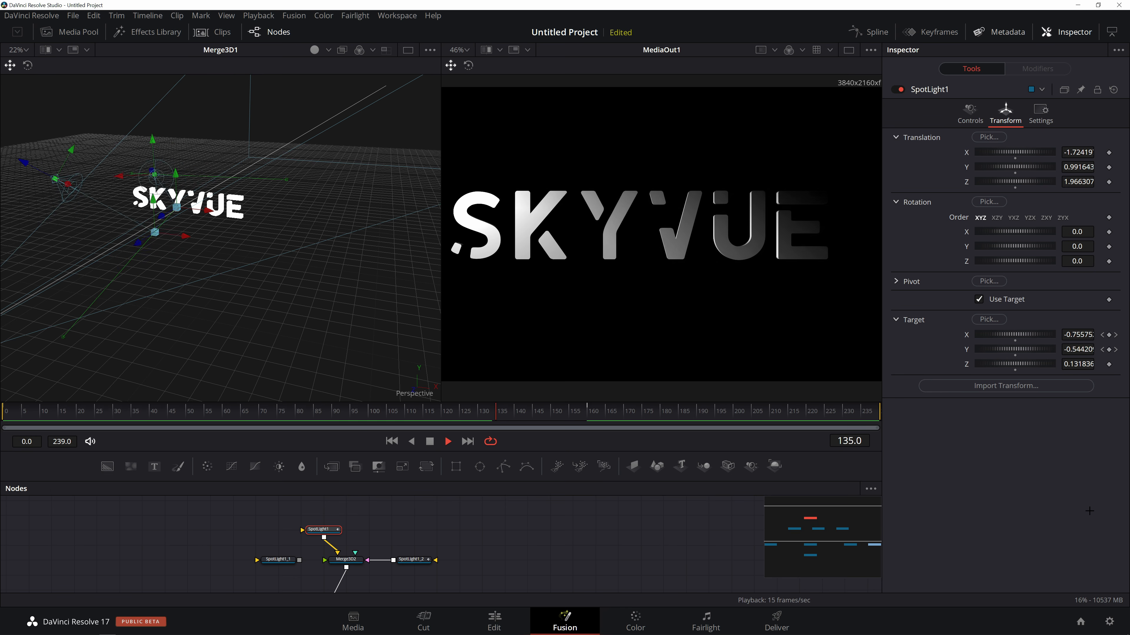
{"action": "key", "text": "space"}
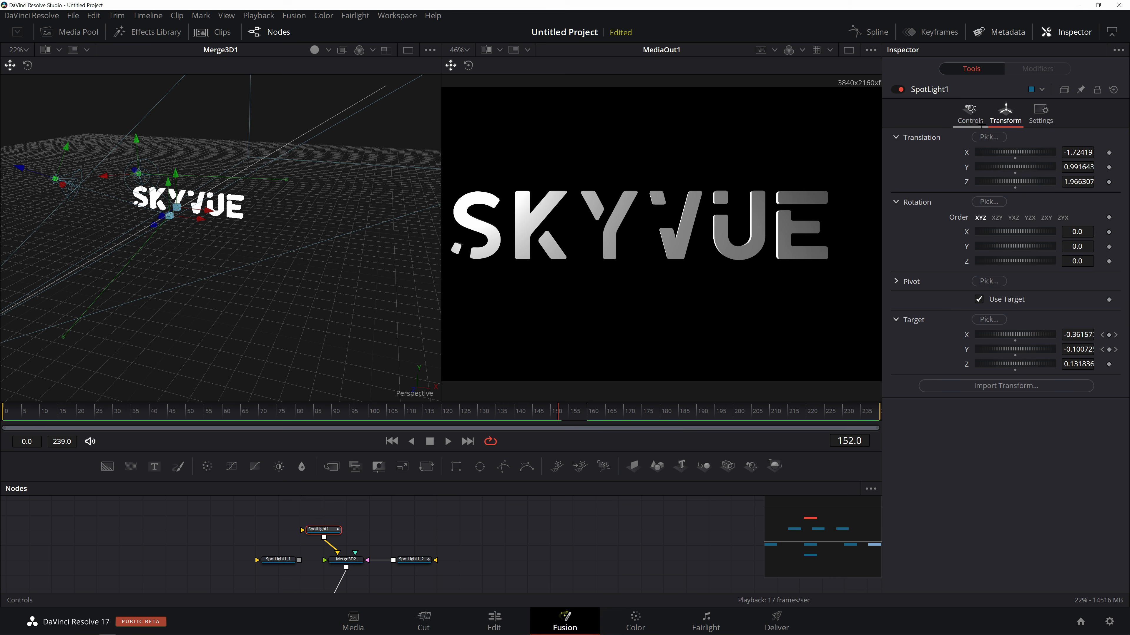
- Widen SpotLight1's cone angle to 56.69, preview the animation, and return to frame 0
{"action": "left_click", "coordinate": [970, 111]}
{"action": "left_click_drag", "start_coordinate": [568, 421], "coordinate": [382, 420]}
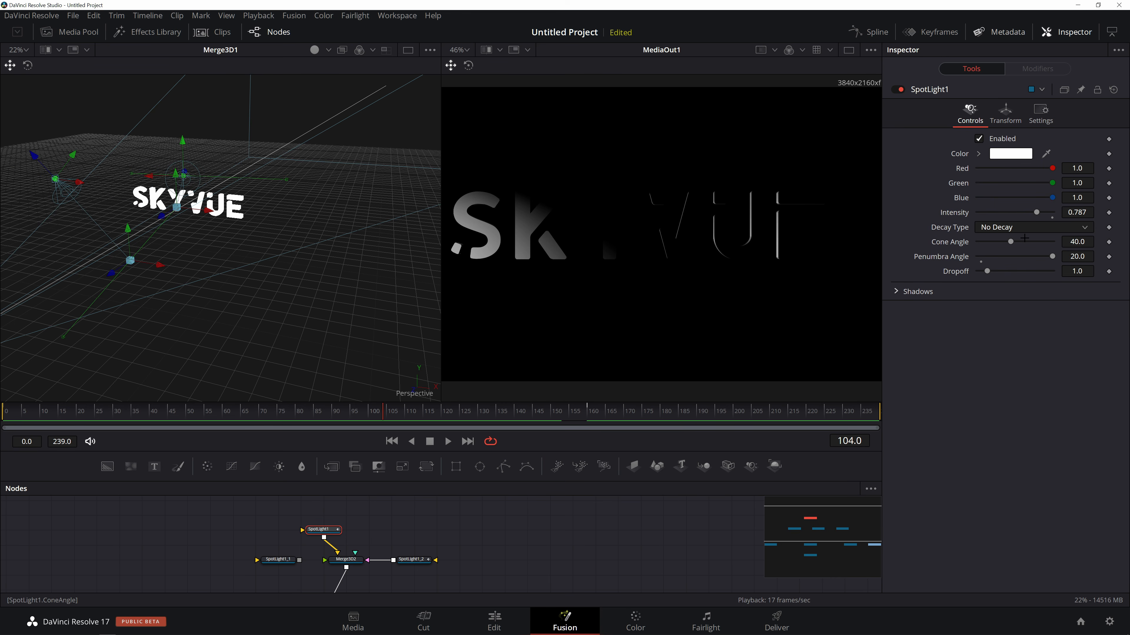
{"action": "left_click_drag", "start_coordinate": [1011, 241], "coordinate": [1022, 241]}
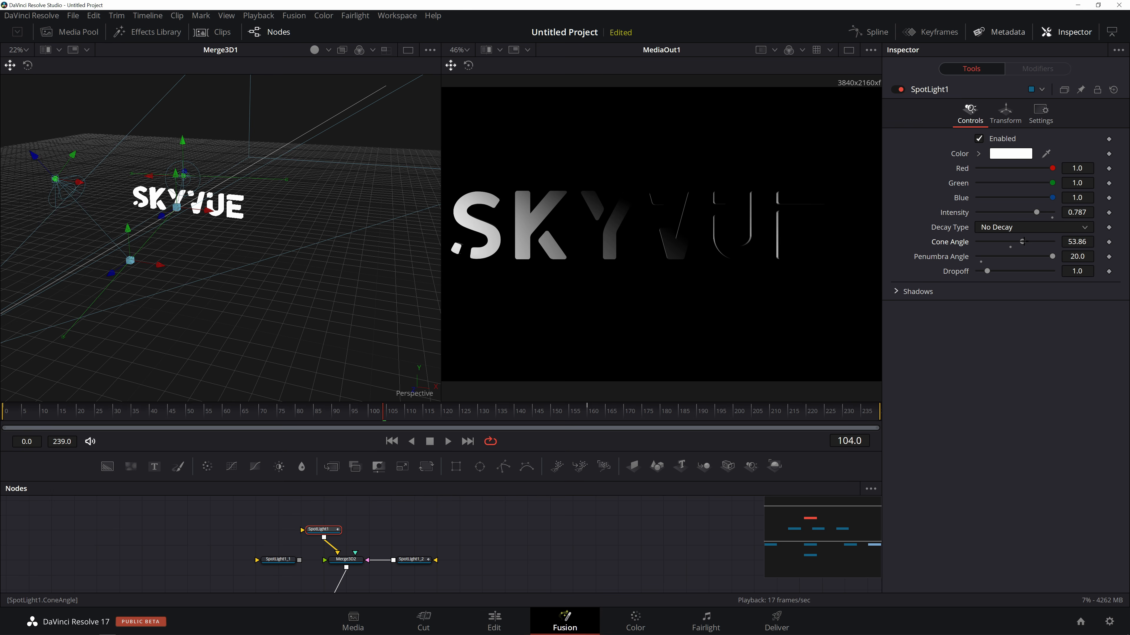
{"action": "left_click_drag", "start_coordinate": [1021, 243], "coordinate": [1024, 243]}
{"action": "key", "text": "space"}
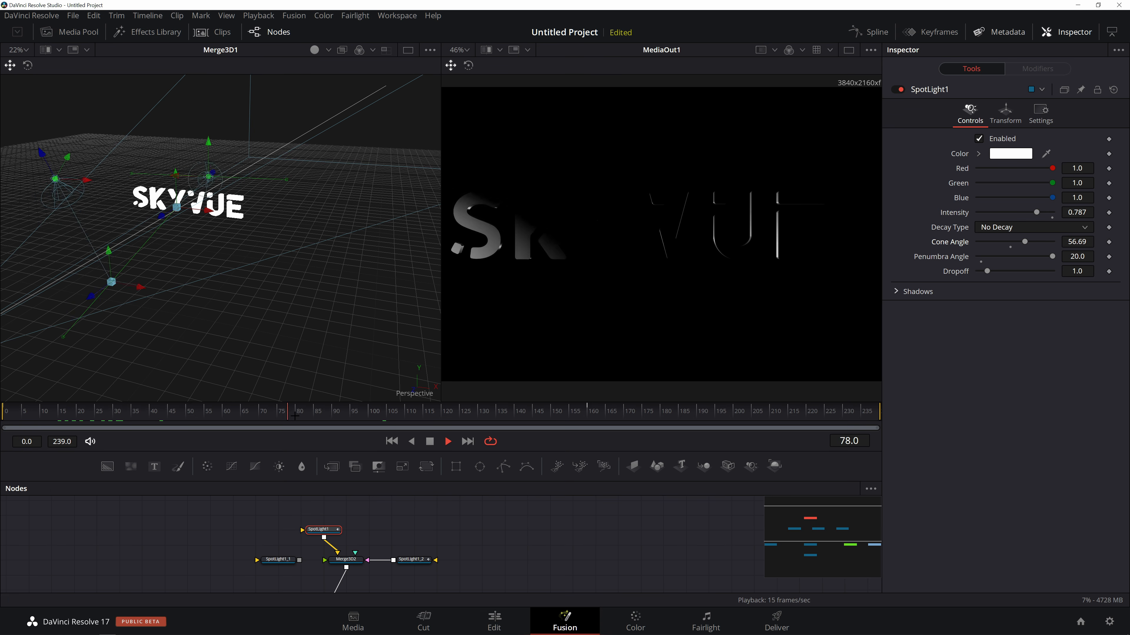
{"action": "mouse_move", "coordinate": [1051, 257]}
{"action": "left_mouse_down"}
{"action": "mouse_move", "coordinate": [983, 264]}
{"action": "mouse_move", "coordinate": [1058, 266]}
{"action": "left_mouse_up"}
{"action": "key", "text": "space"}
{"action": "left_click_drag", "start_coordinate": [71, 411], "coordinate": [2, 428]}
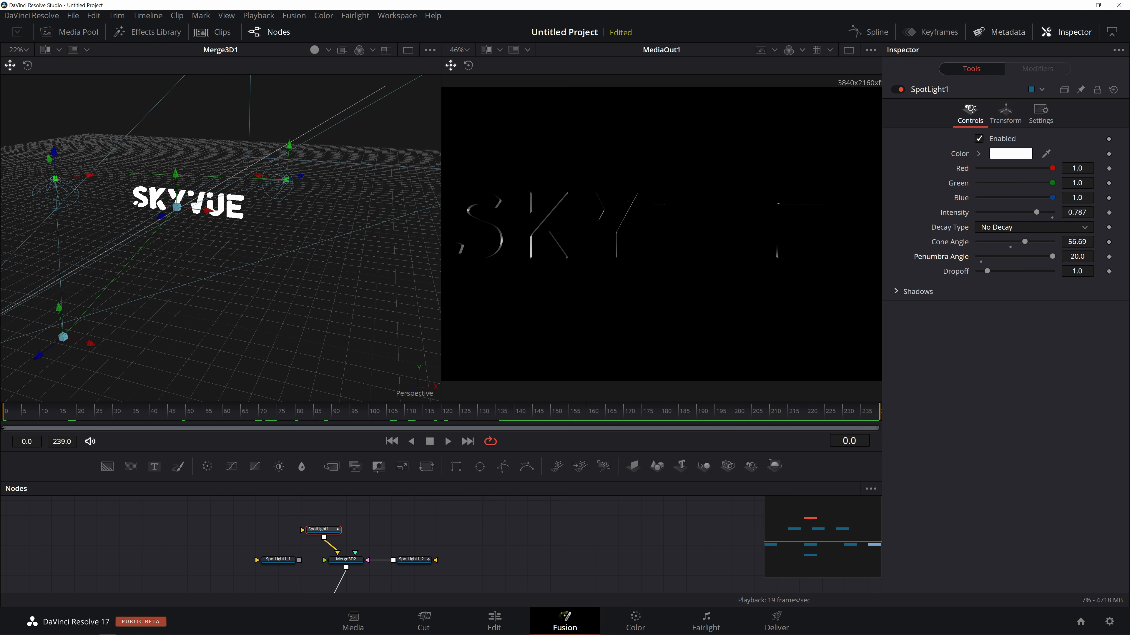
- Connect SpotLight1_1 to Merge3D2 and keyframe its X target at frame 160, with 2.978 at frame 1
{"action": "left_click_drag", "start_coordinate": [299, 560], "coordinate": [326, 560]}
{"action": "left_click", "coordinate": [289, 559]}
{"action": "left_click_drag", "start_coordinate": [238, 410], "coordinate": [595, 410]}
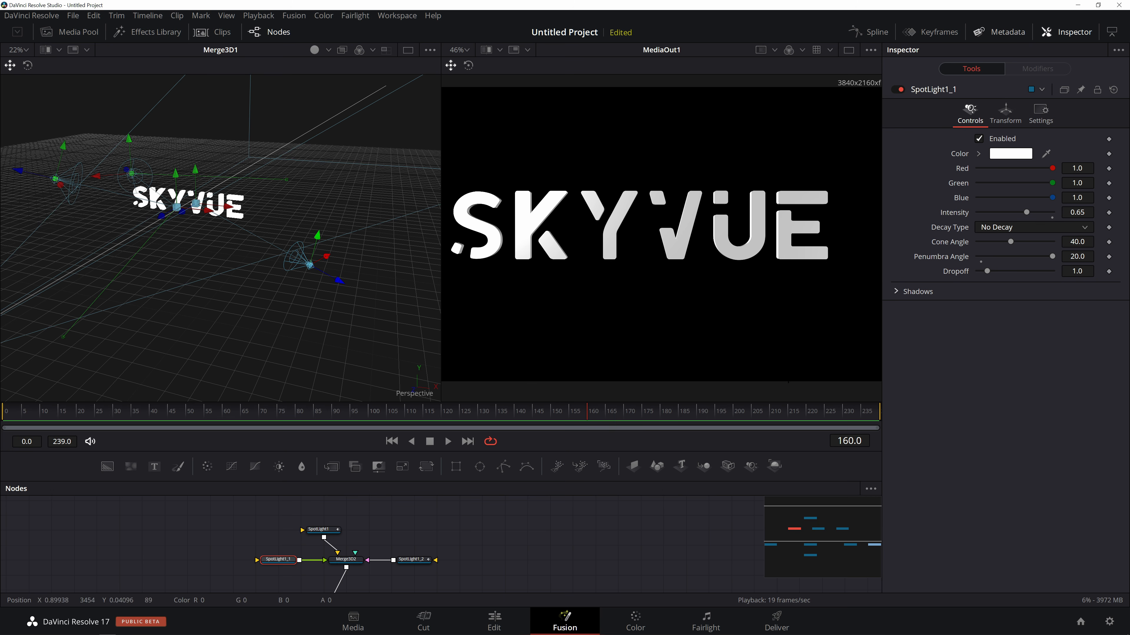
{"action": "left_click", "coordinate": [1006, 116]}
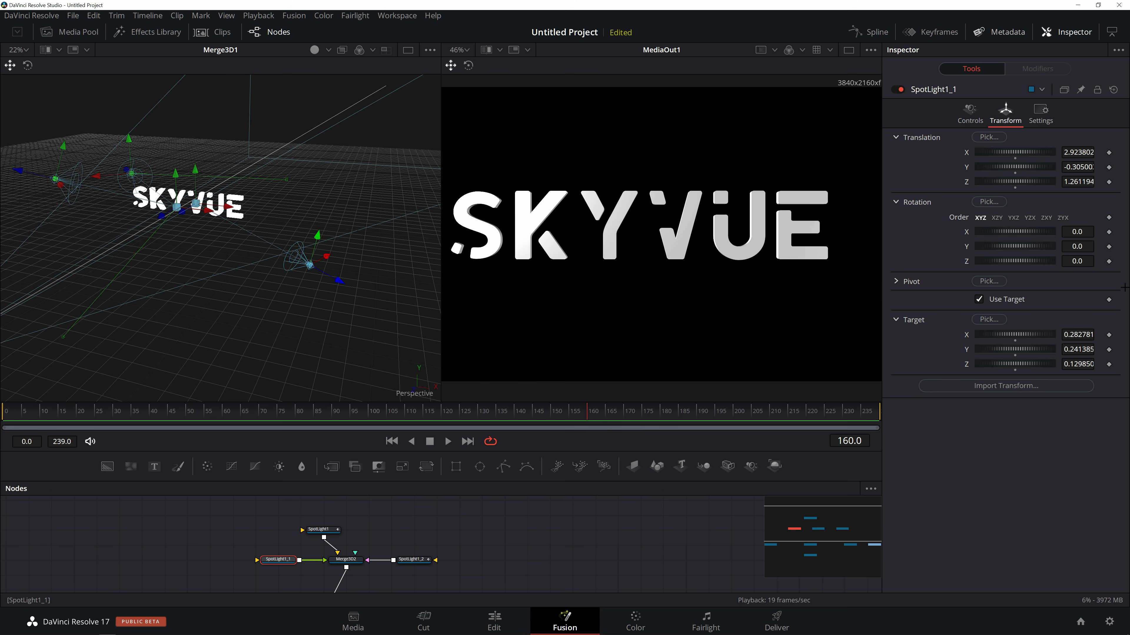
{"action": "left_click", "coordinate": [1108, 334]}
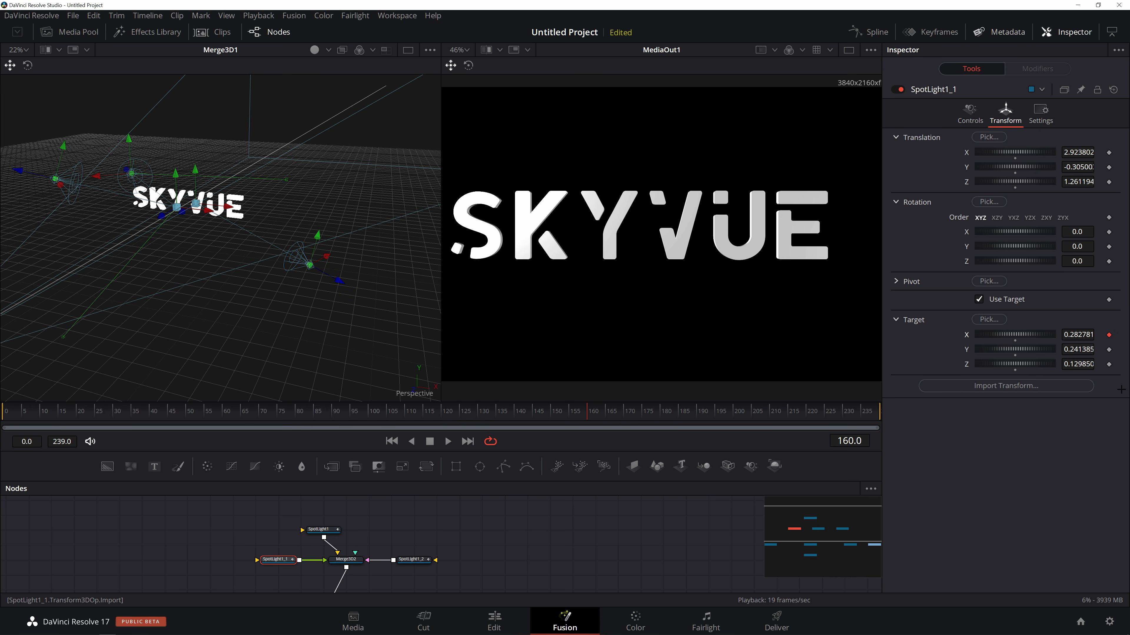
{"action": "left_click", "coordinate": [8, 410]}
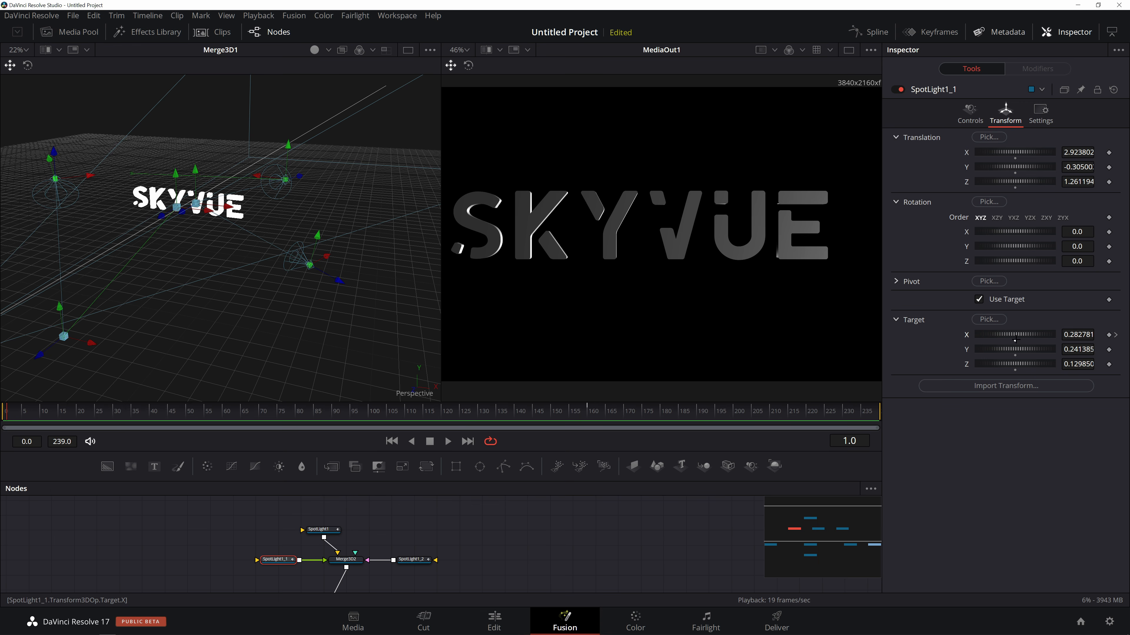
{"action": "left_click_drag", "start_coordinate": [993, 335], "coordinate": [1045, 333]}
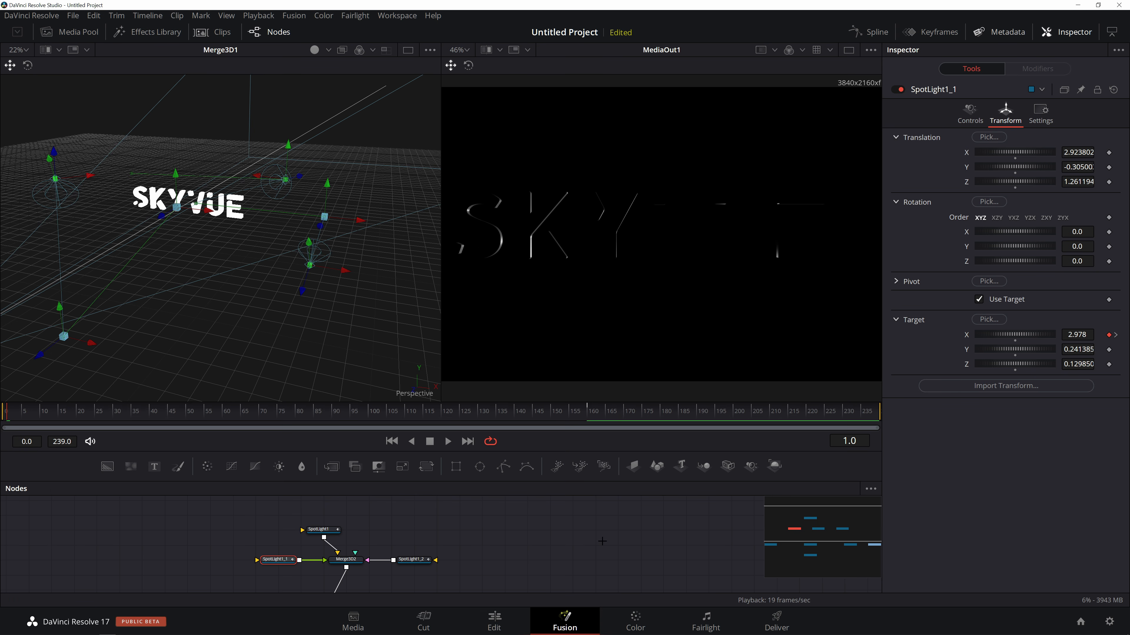
- Play the animation with all three spotlights, bring the node tree and full output frame into view, and replay it
{"action": "key", "text": "space"}
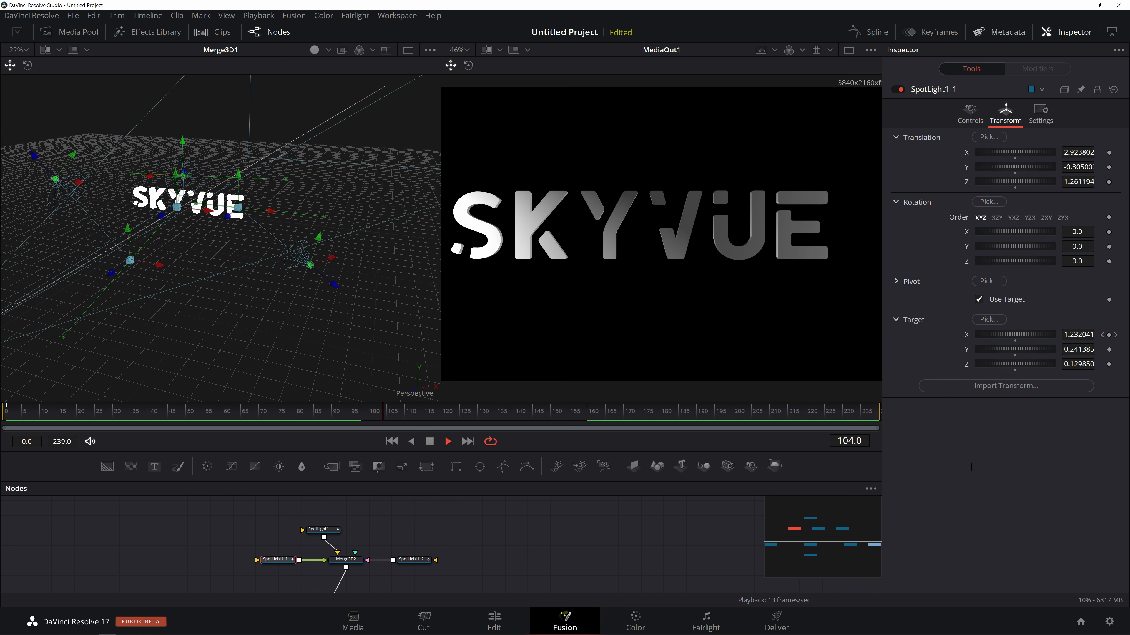
{"action": "key", "text": "space"}
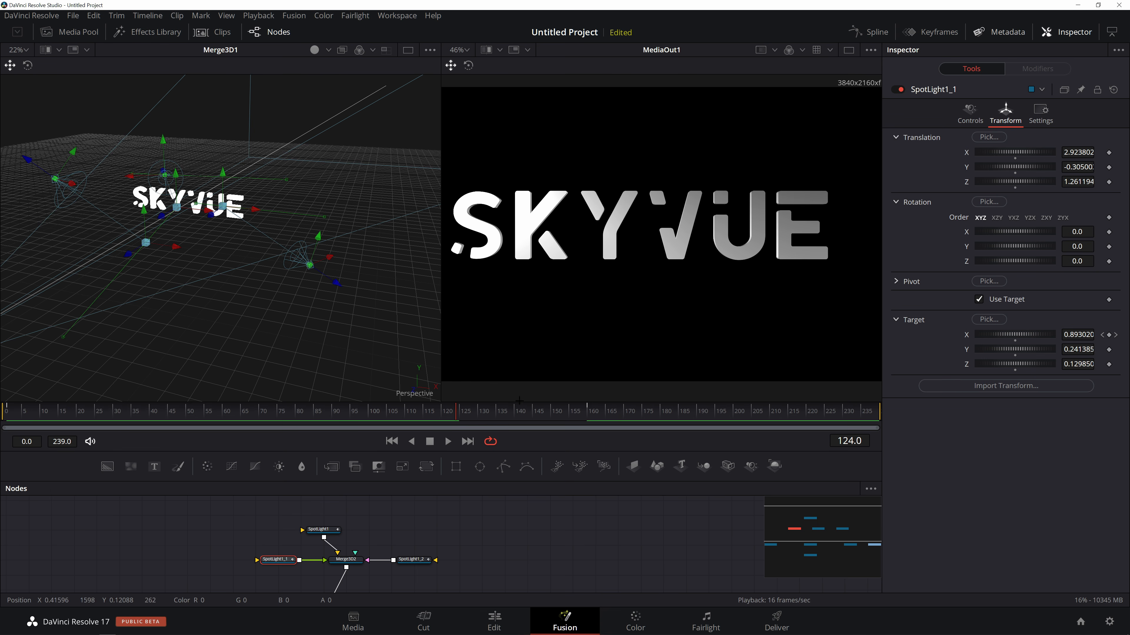
{"action": "scroll", "coordinate": [533, 554], "scroll_direction": "down", "scroll_amount": 3}
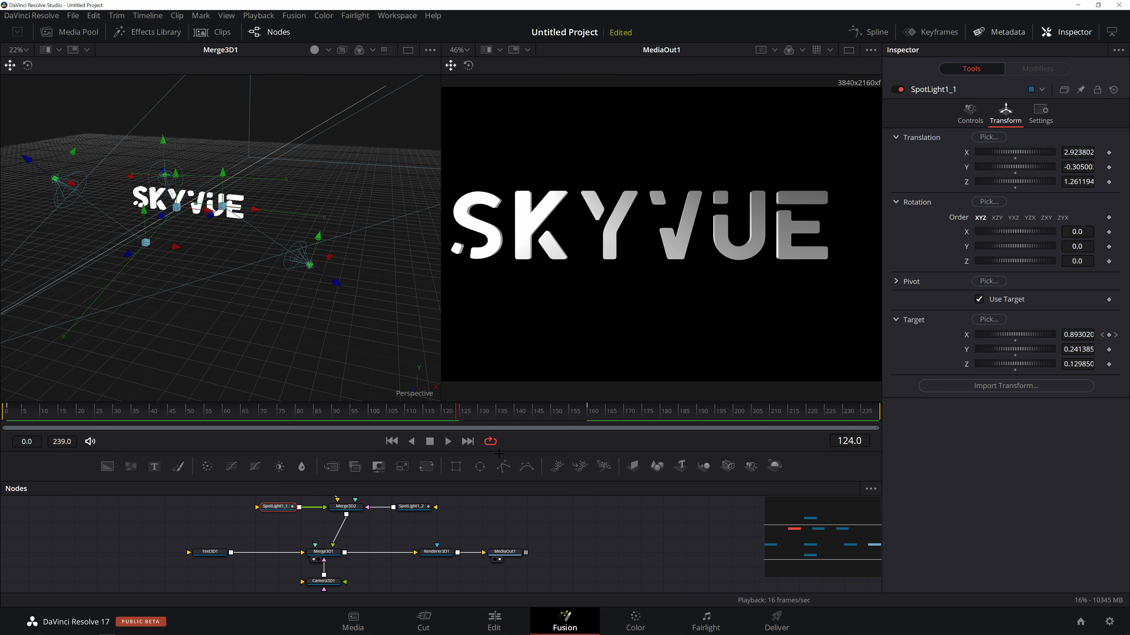
{"action": "left_click_drag", "start_coordinate": [499, 452], "coordinate": [499, 395]}
{"action": "scroll", "coordinate": [561, 533], "scroll_direction": "up", "scroll_amount": 1}
{"action": "scroll", "coordinate": [531, 507], "scroll_direction": "up", "scroll_amount": 1}
{"action": "left_click_drag", "start_coordinate": [649, 501], "coordinate": [628, 499]}
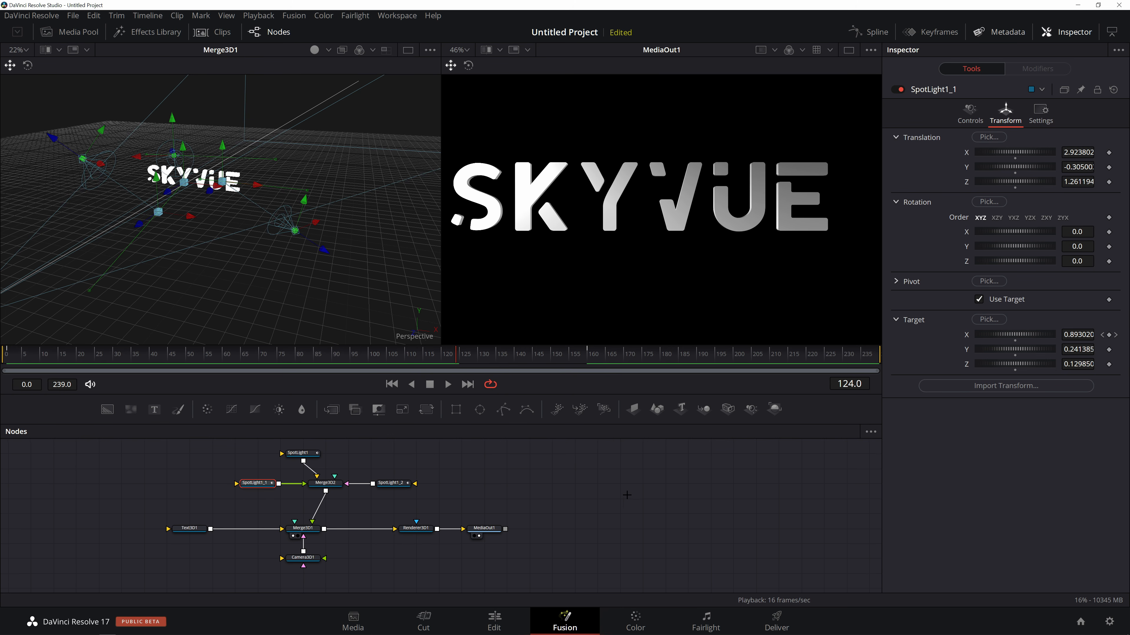
{"action": "scroll", "coordinate": [710, 231], "scroll_direction": "down", "scroll_amount": 1}
{"action": "scroll", "coordinate": [721, 213], "scroll_direction": "down", "scroll_amount": 2}
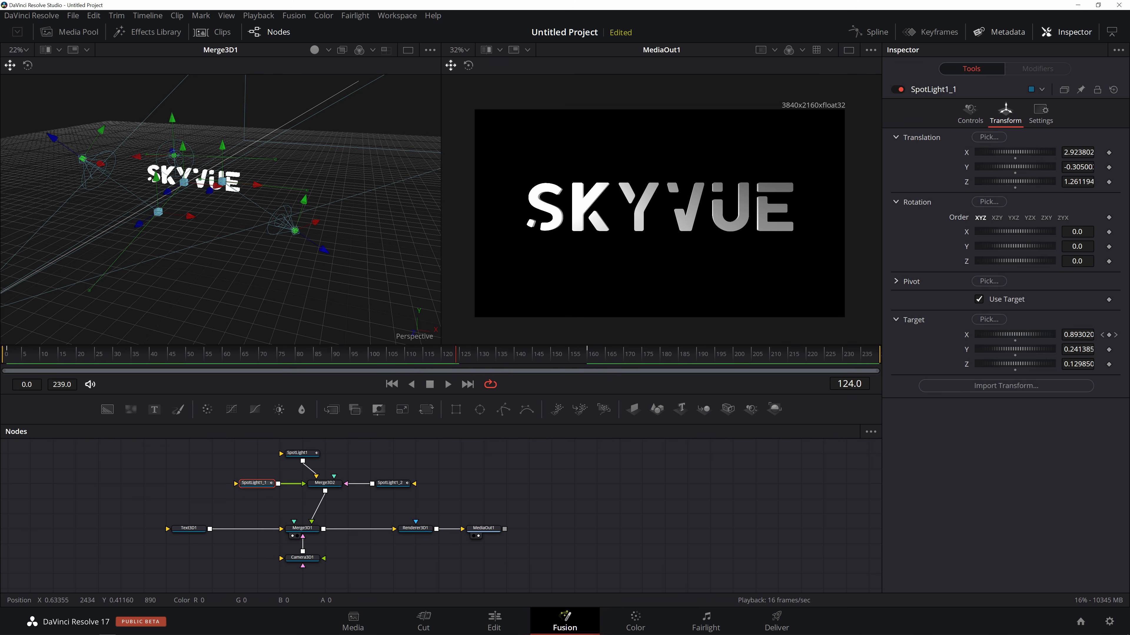
{"action": "key", "text": "space"}
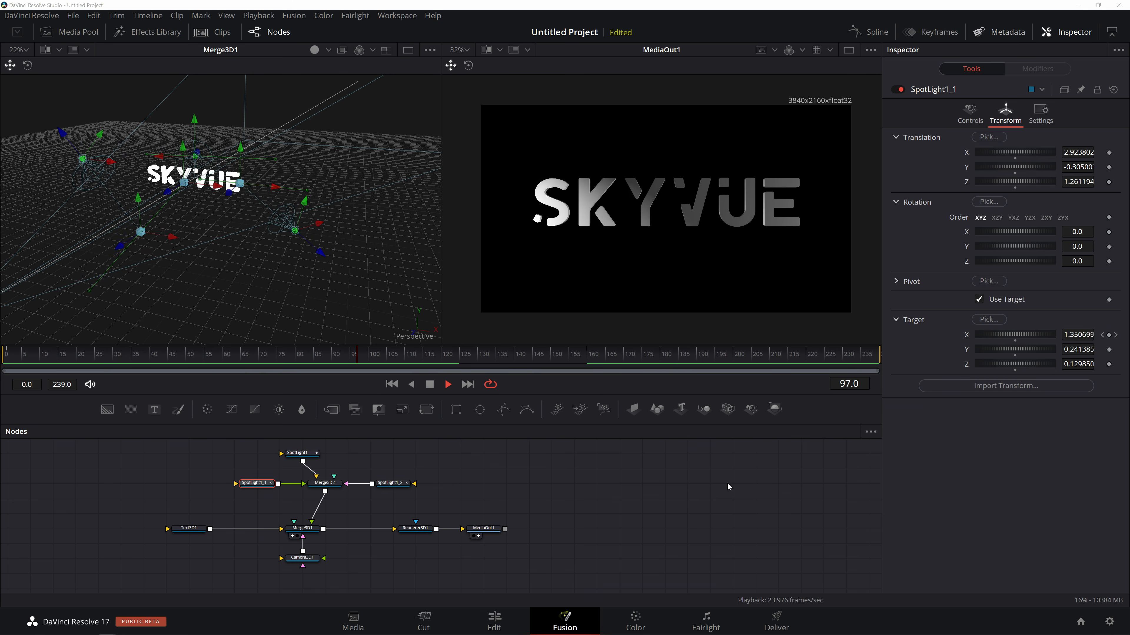
{"action": "key", "text": "space"}
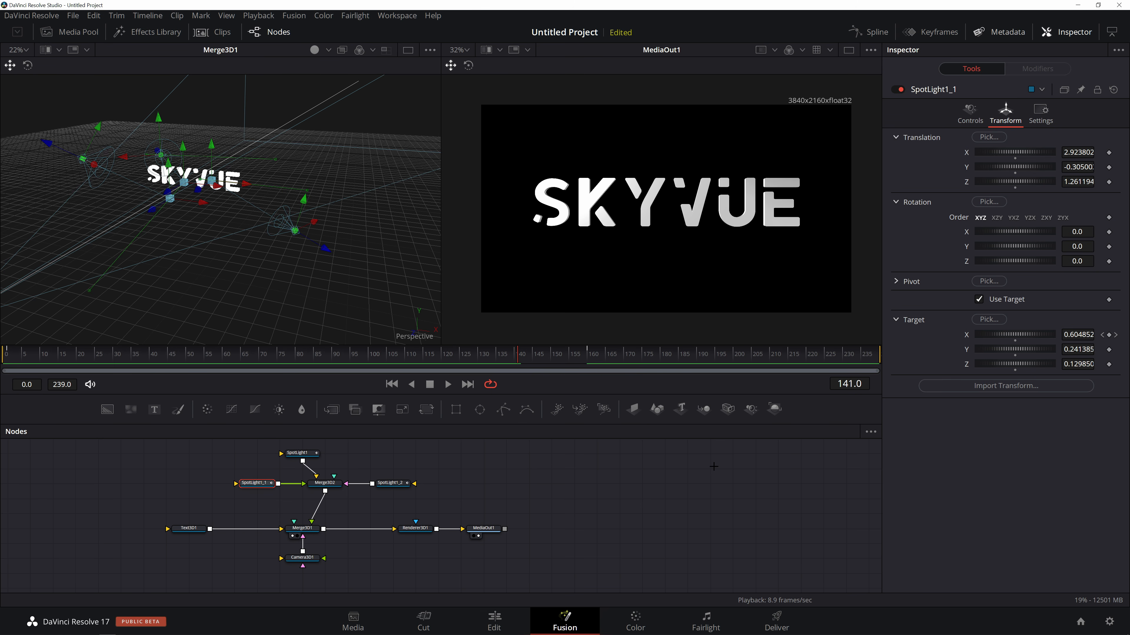
- Switch to the Edit page and duplicate the SkyVue Logo composition in the Media Pool
{"action": "left_click", "coordinate": [308, 559]}
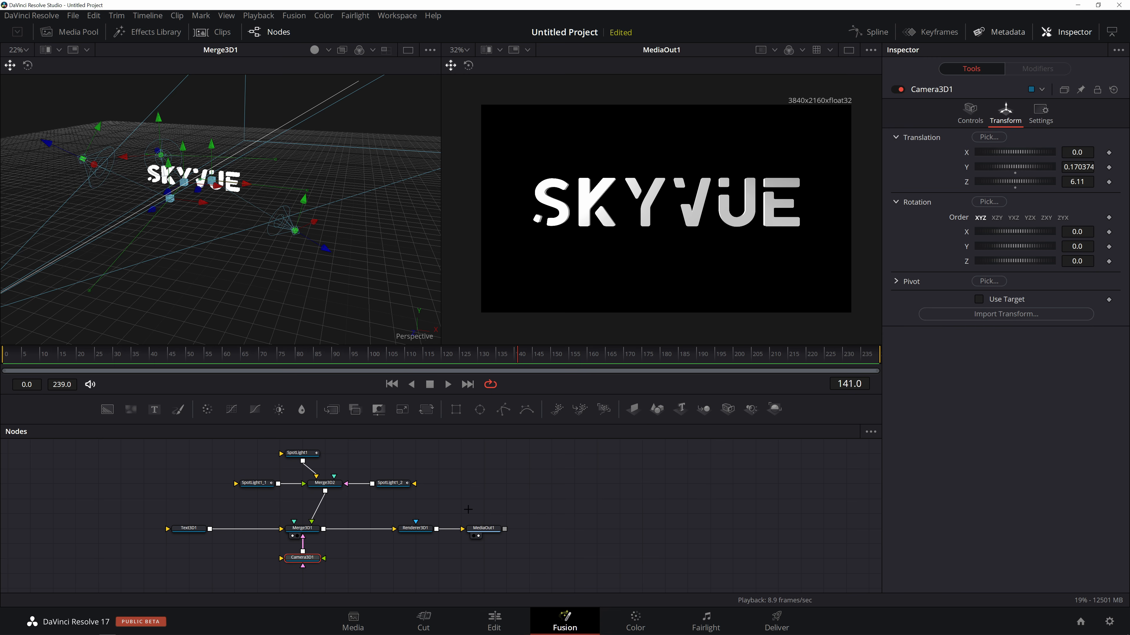
{"action": "left_click", "coordinate": [468, 510]}
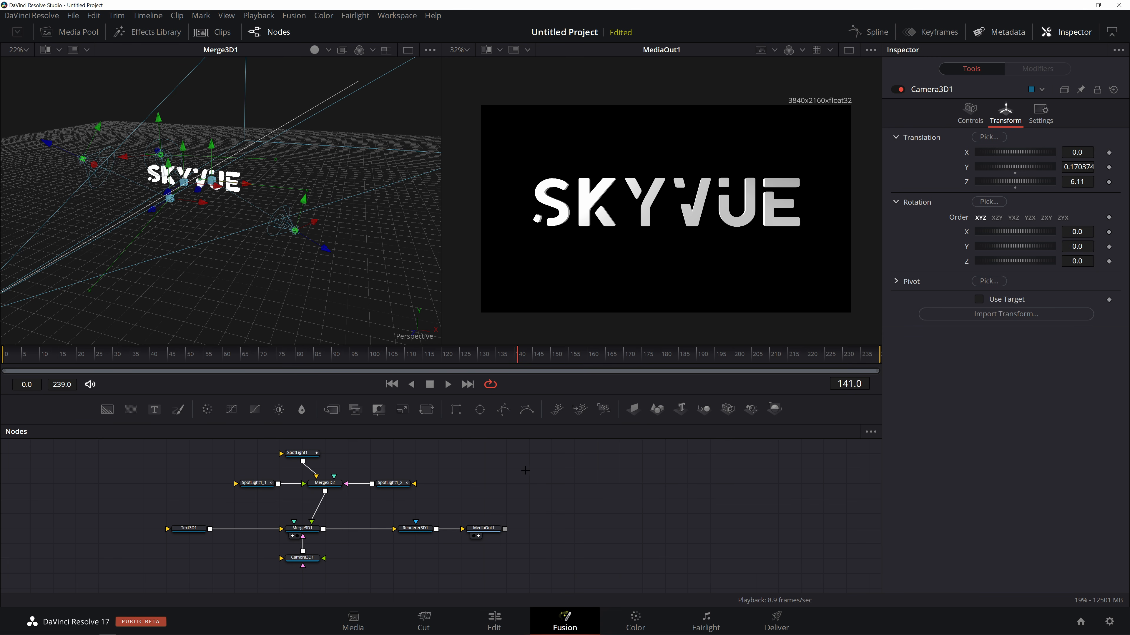
{"action": "left_click", "coordinate": [495, 621]}
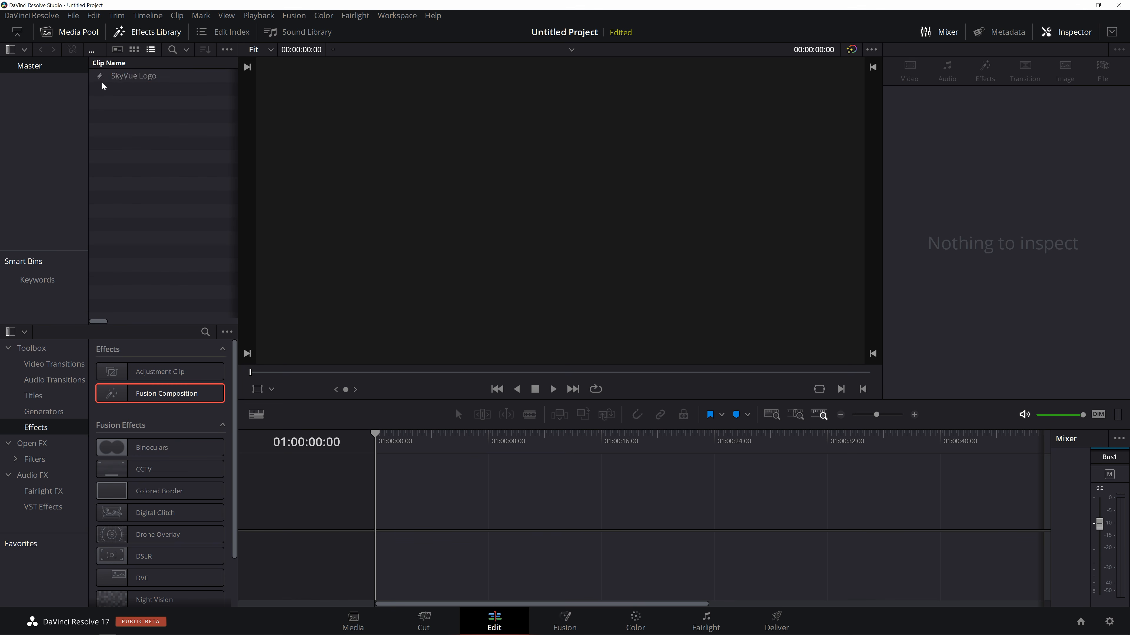
{"action": "left_click", "coordinate": [133, 142]}
{"action": "key", "text": "ctrl+v"}
{"action": "left_click", "coordinate": [149, 89]}
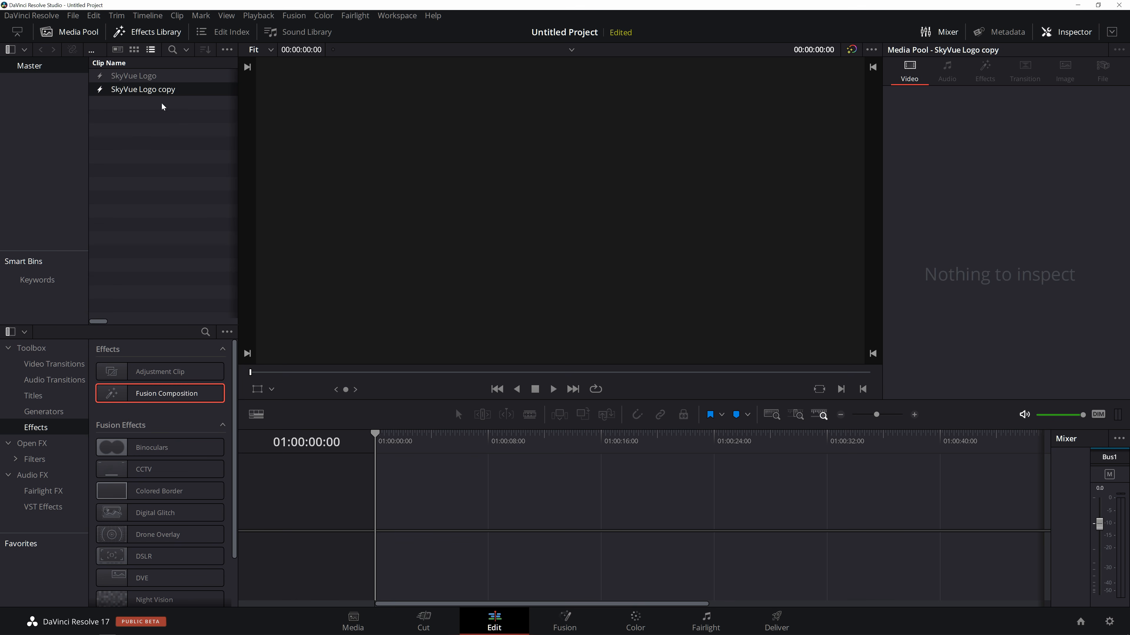
- Reopen the original SkyVue Logo composition in Fusion, leaving its name as it is
{"action": "left_click", "coordinate": [147, 75]}
{"action": "left_click", "coordinate": [147, 76]}
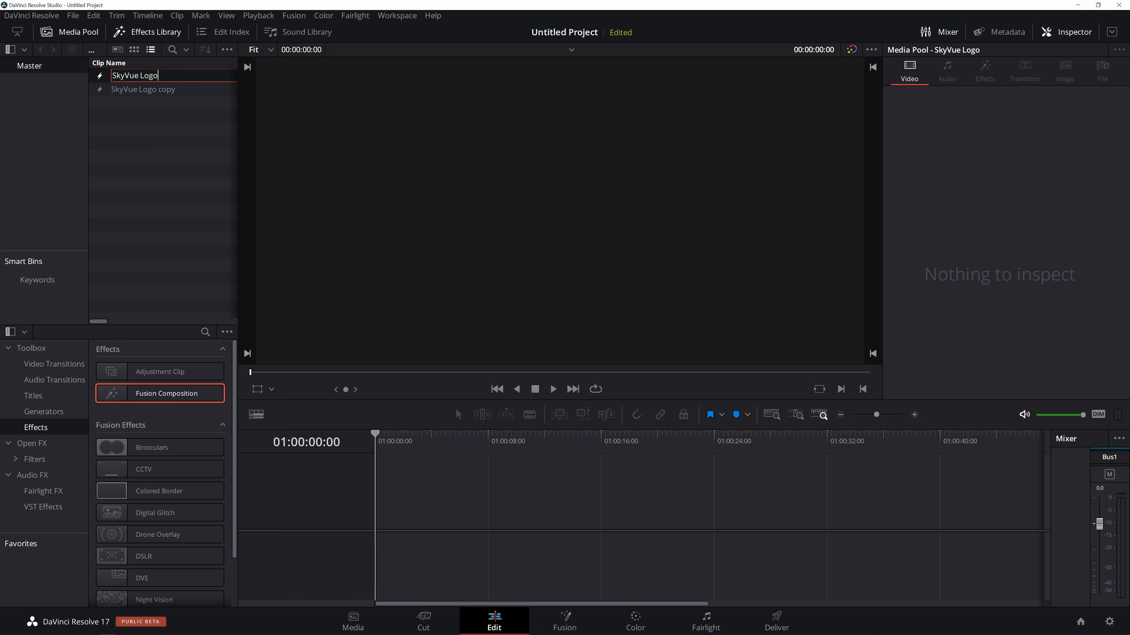
{"action": "key", "text": "Escape"}
{"action": "right_click", "coordinate": [146, 77]}
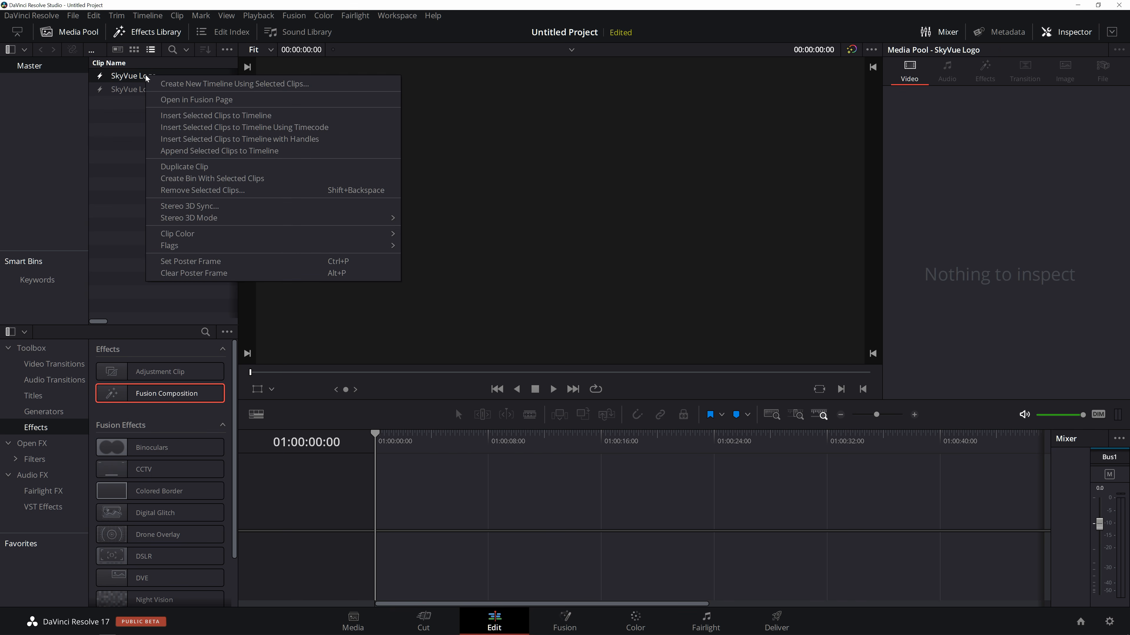
{"action": "left_click", "coordinate": [205, 100]}
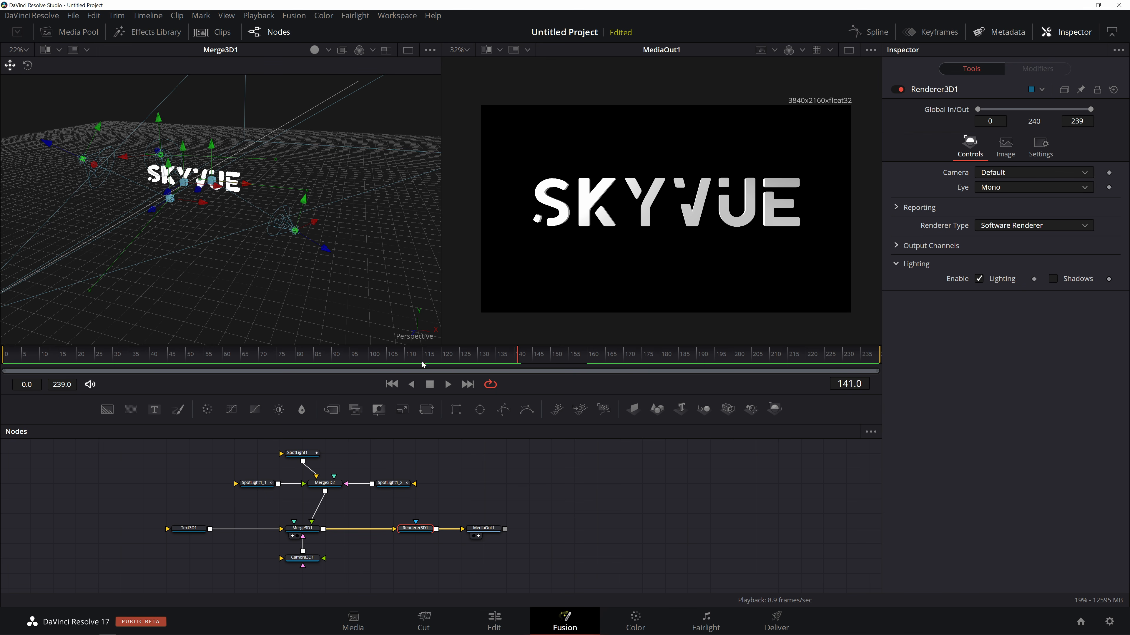
- Animate Camera3D1's Z translation with keyframes of 5.28 at frame 0 and 5.9 at frame 120
{"action": "left_click_drag", "start_coordinate": [435, 358], "coordinate": [36, 363]}
{"action": "left_click", "coordinate": [302, 557]}
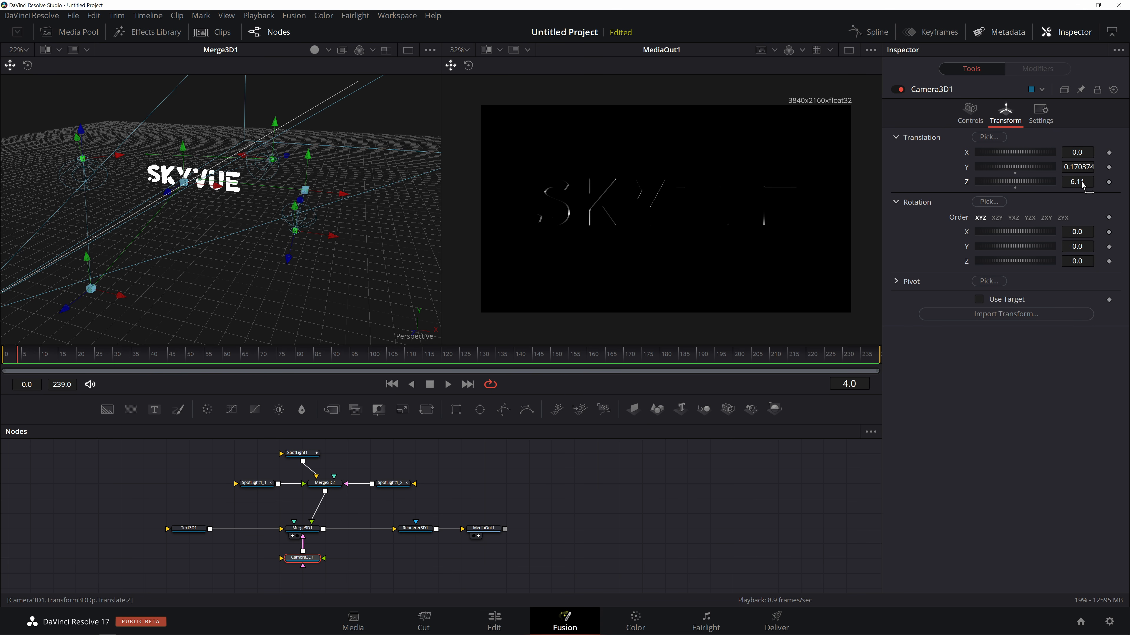
{"action": "left_click_drag", "start_coordinate": [1082, 185], "coordinate": [1037, 186]}
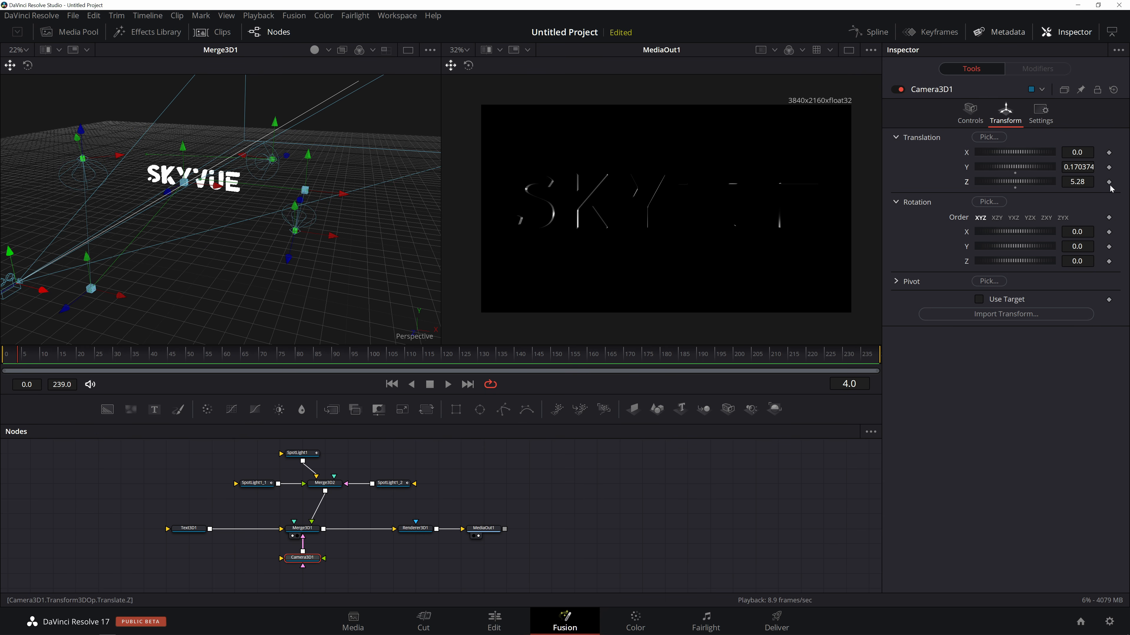
{"action": "left_click", "coordinate": [4, 359]}
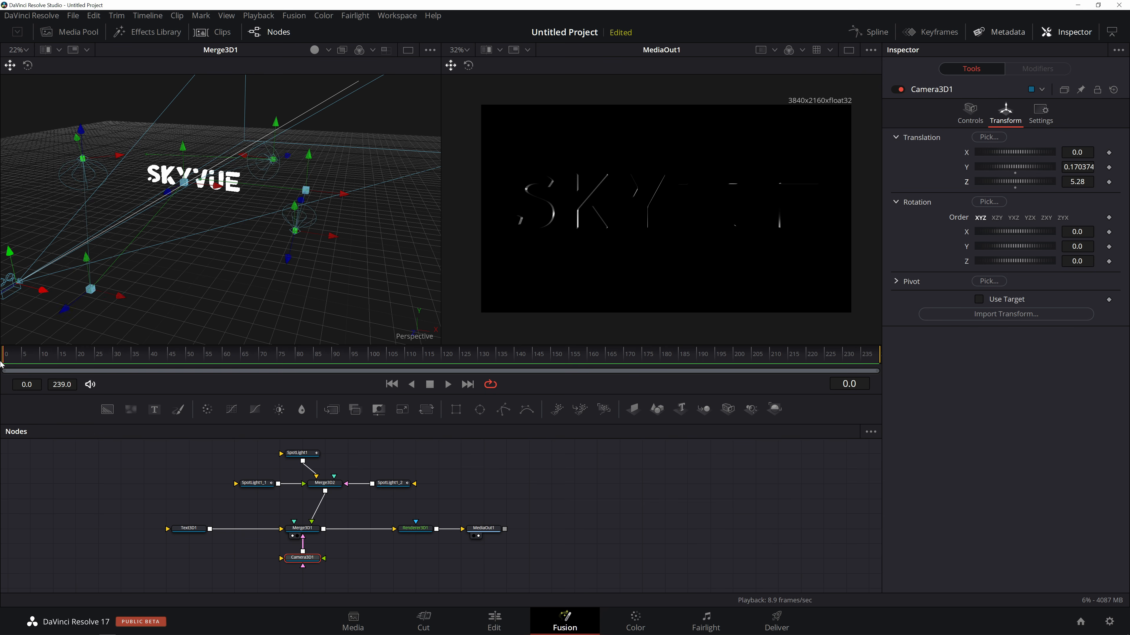
{"action": "left_click", "coordinate": [1109, 182]}
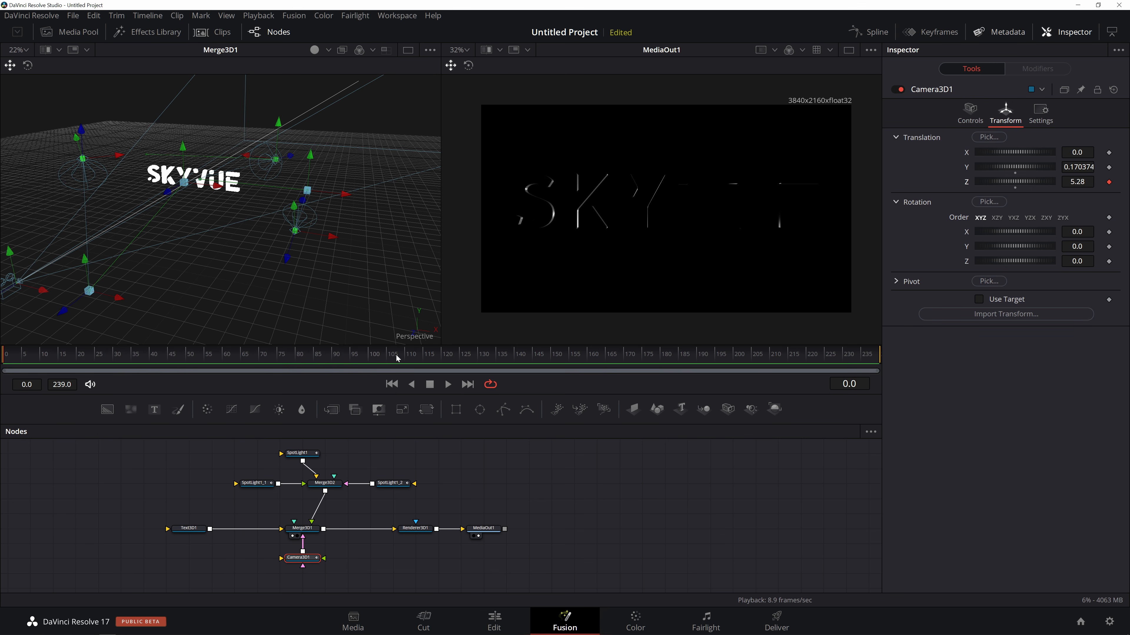
{"action": "left_click", "coordinate": [443, 359]}
{"action": "left_click_drag", "start_coordinate": [1076, 182], "coordinate": [1105, 181]}
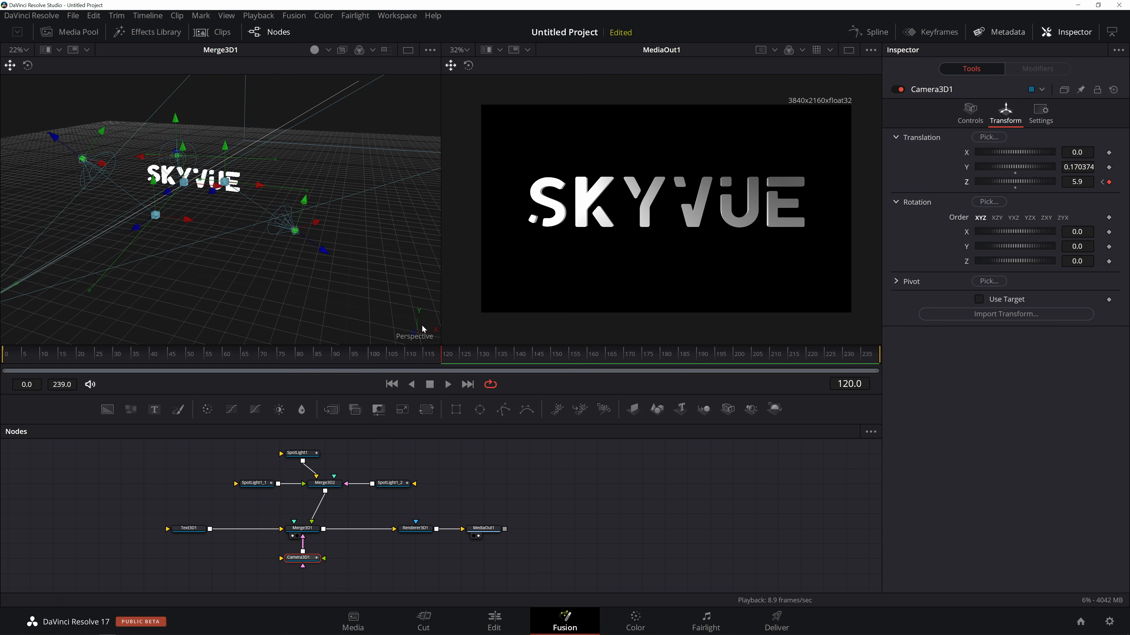
- Play the SkyVue animation from frame 0 to check Camera3D1's pull-back
{"action": "left_click", "coordinate": [10, 354]}
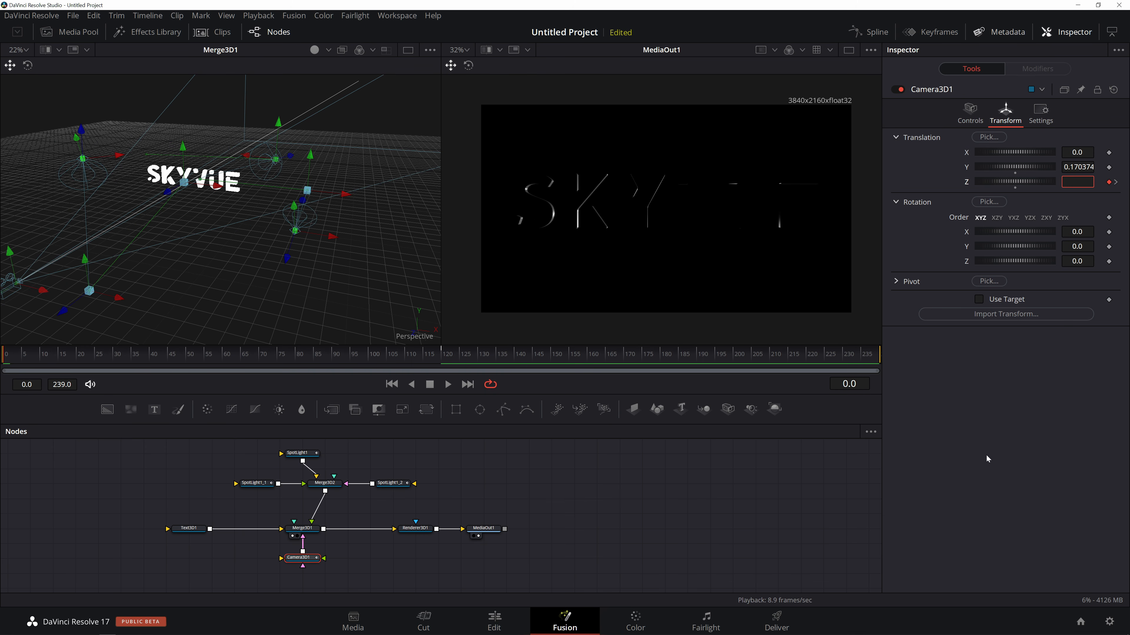
{"action": "key", "text": "space"}
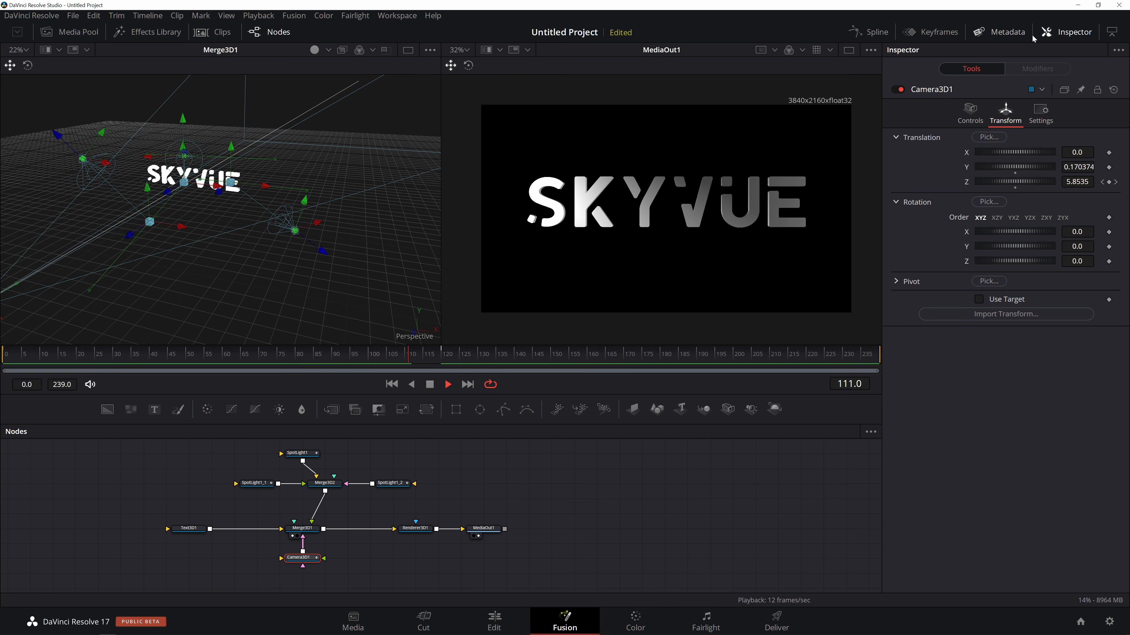
{"action": "key", "text": "space"}
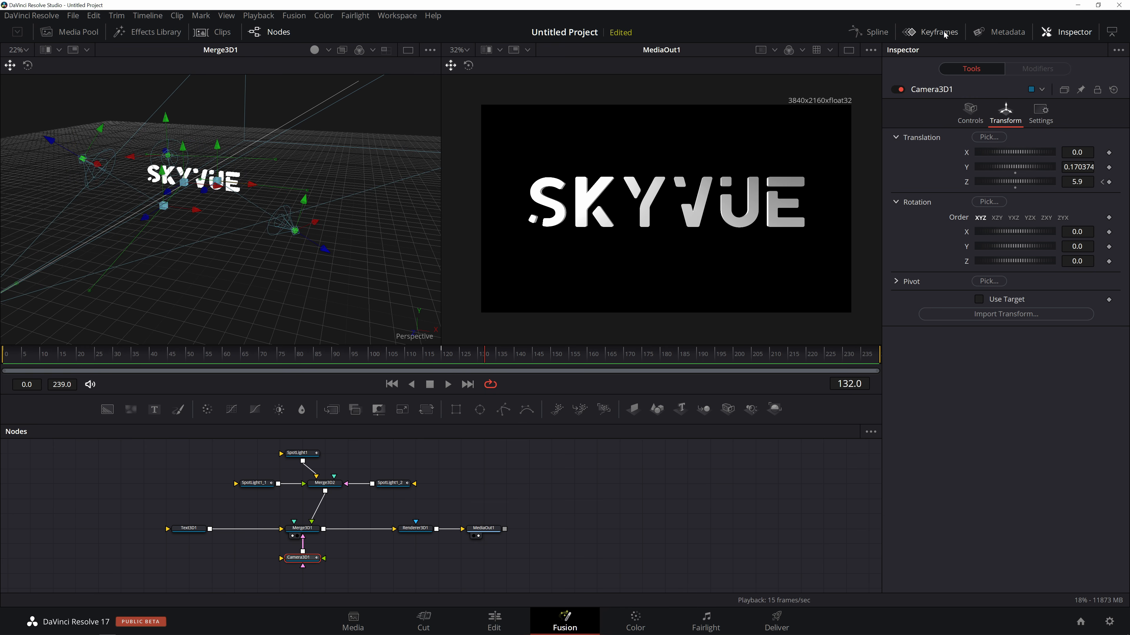
- Open the Spline editor beside the node tree and enlarge the lower work area
{"action": "left_click", "coordinate": [944, 32]}
{"action": "left_click", "coordinate": [943, 33]}
{"action": "left_click", "coordinate": [872, 32]}
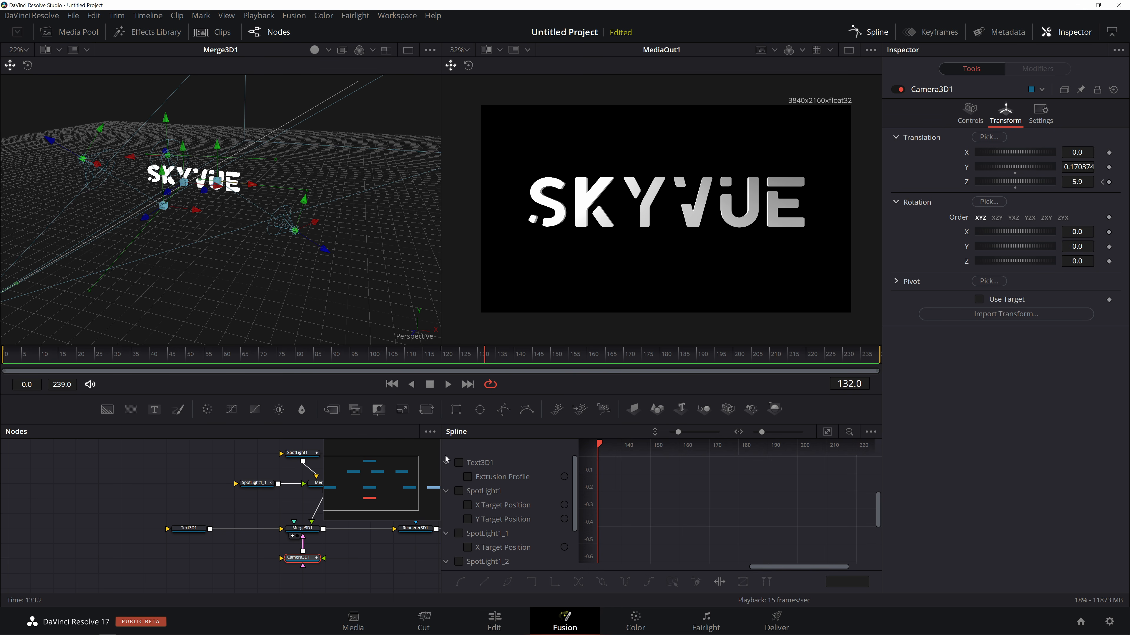
{"action": "left_click_drag", "start_coordinate": [507, 422], "coordinate": [507, 330]}
- Display the Keyframes editor, fit all tracks into its view, and hide it again
{"action": "left_click", "coordinate": [909, 32]}
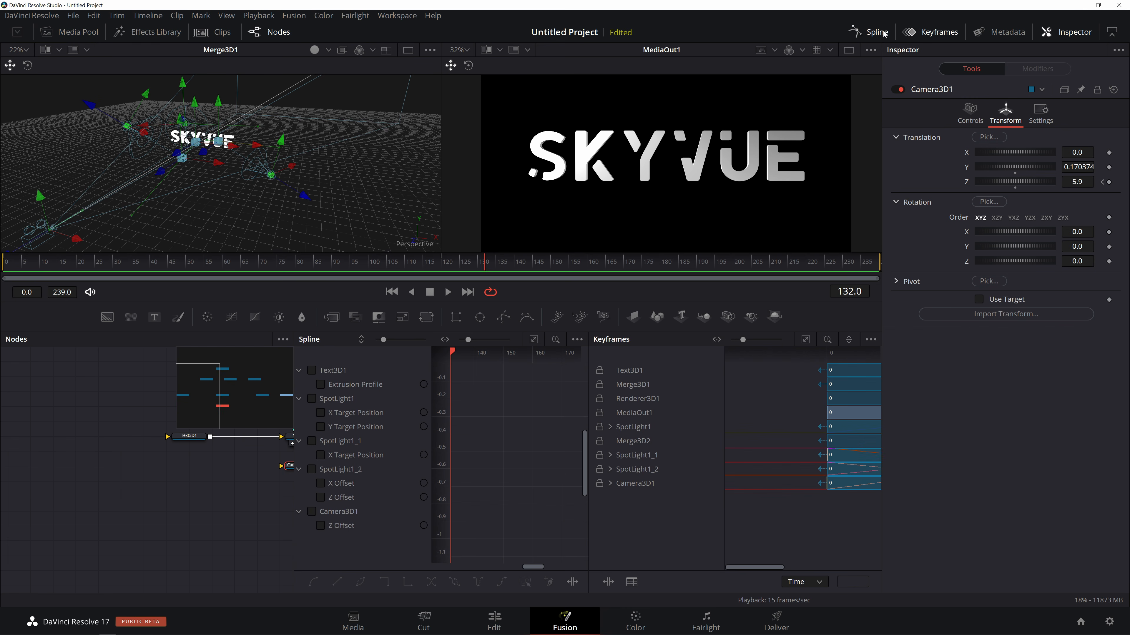
{"action": "scroll", "coordinate": [803, 432], "scroll_direction": "up", "scroll_amount": 3}
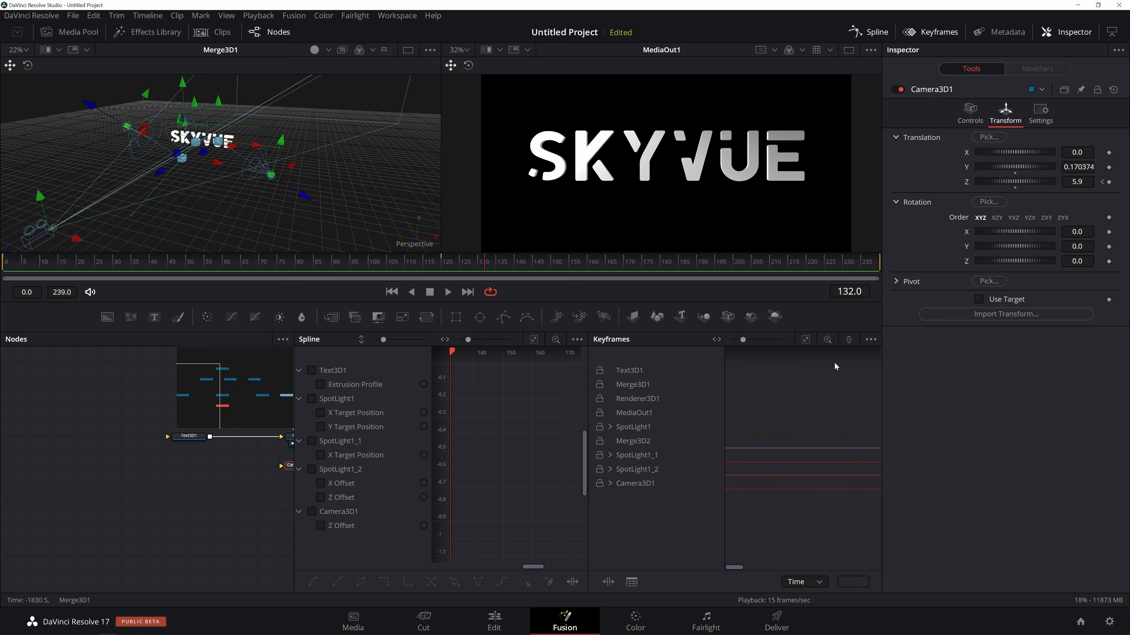
{"action": "left_click", "coordinate": [806, 340]}
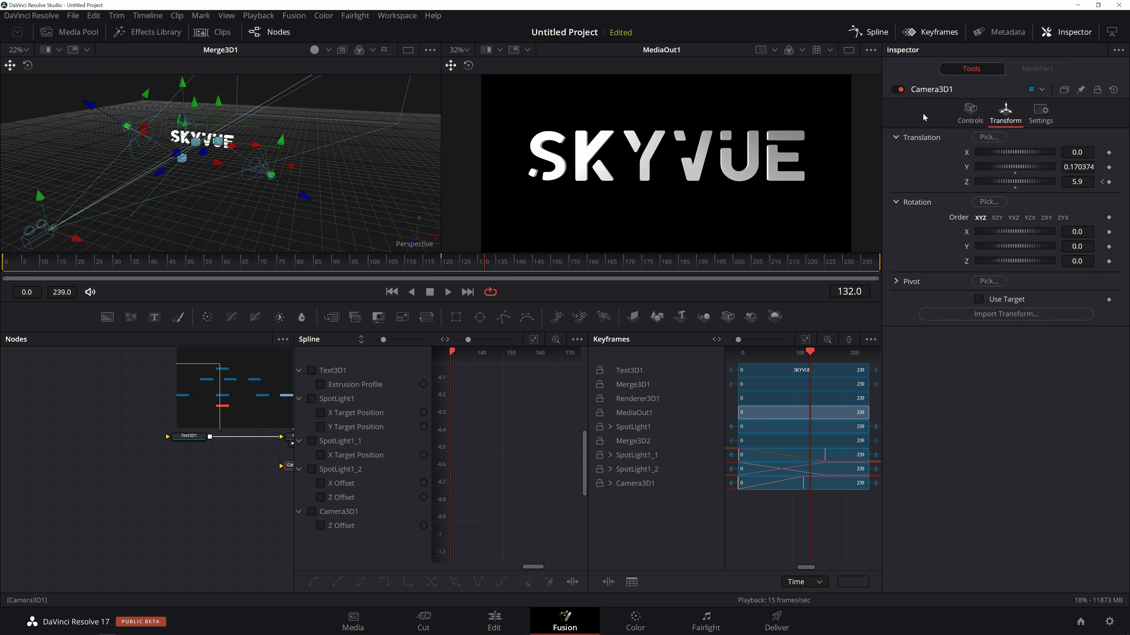
{"action": "left_click", "coordinate": [935, 33]}
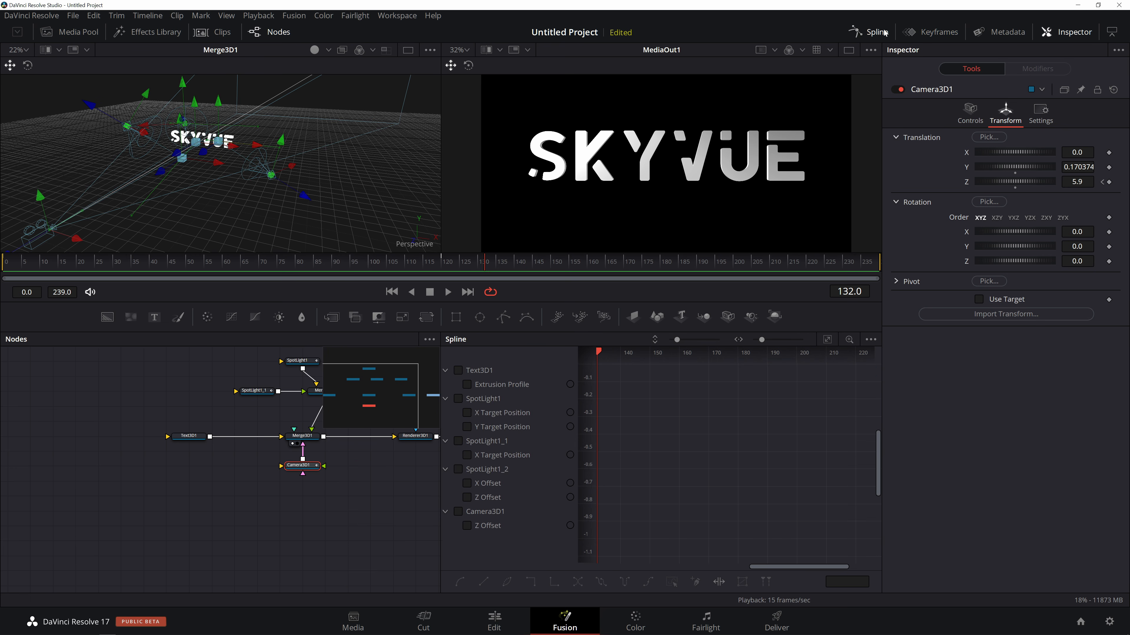
- Show the animation curves of SpotLight1, SpotLight1_1, SpotLight1_2 and Camera3D1 in the Spline editor and fit them to view
{"action": "scroll", "coordinate": [340, 487], "scroll_direction": "left", "scroll_amount": 2}
{"action": "scroll", "coordinate": [339, 488], "scroll_direction": "right", "scroll_amount": 6}
{"action": "scroll", "coordinate": [340, 487], "scroll_direction": "up", "scroll_amount": 2}
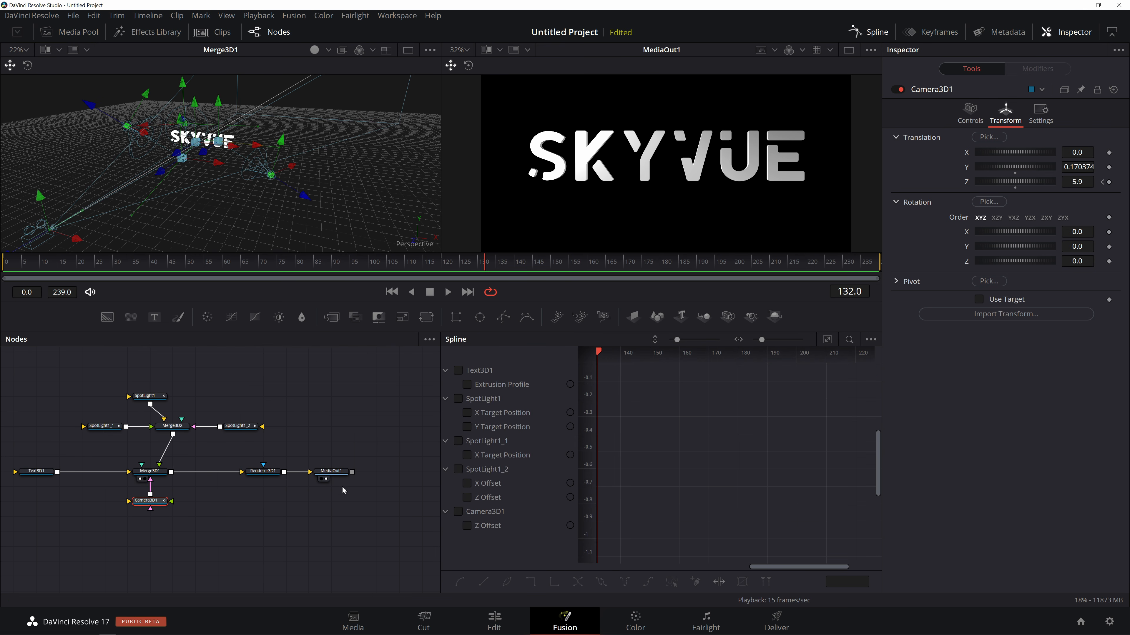
{"action": "left_click", "coordinate": [458, 442]}
{"action": "left_click", "coordinate": [829, 340]}
{"action": "left_click", "coordinate": [459, 399]}
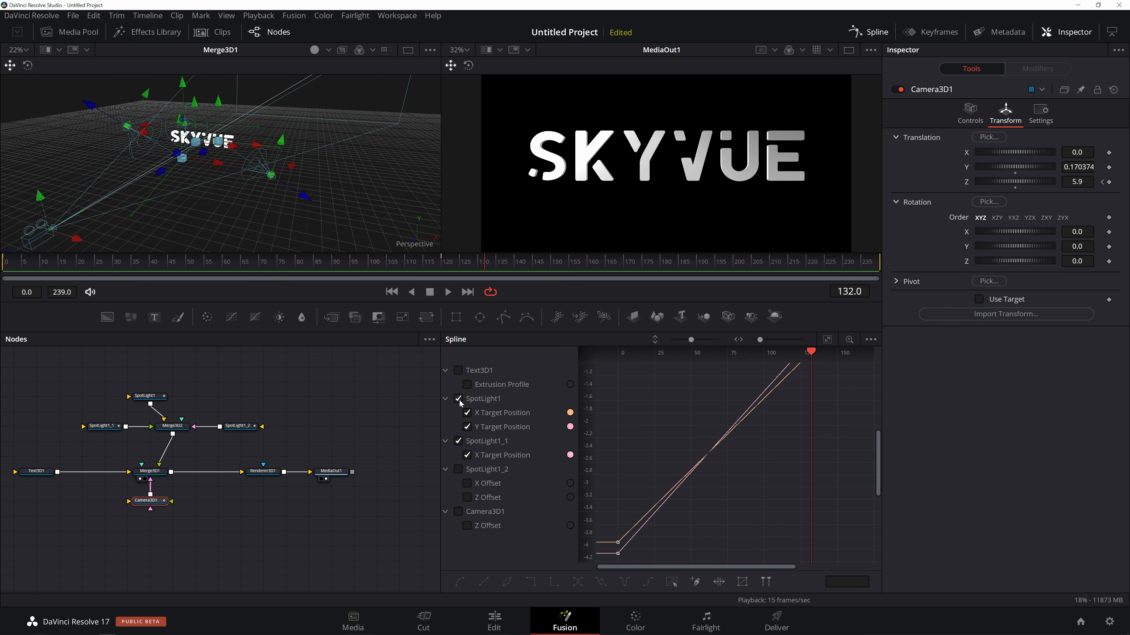
{"action": "left_click", "coordinate": [458, 470]}
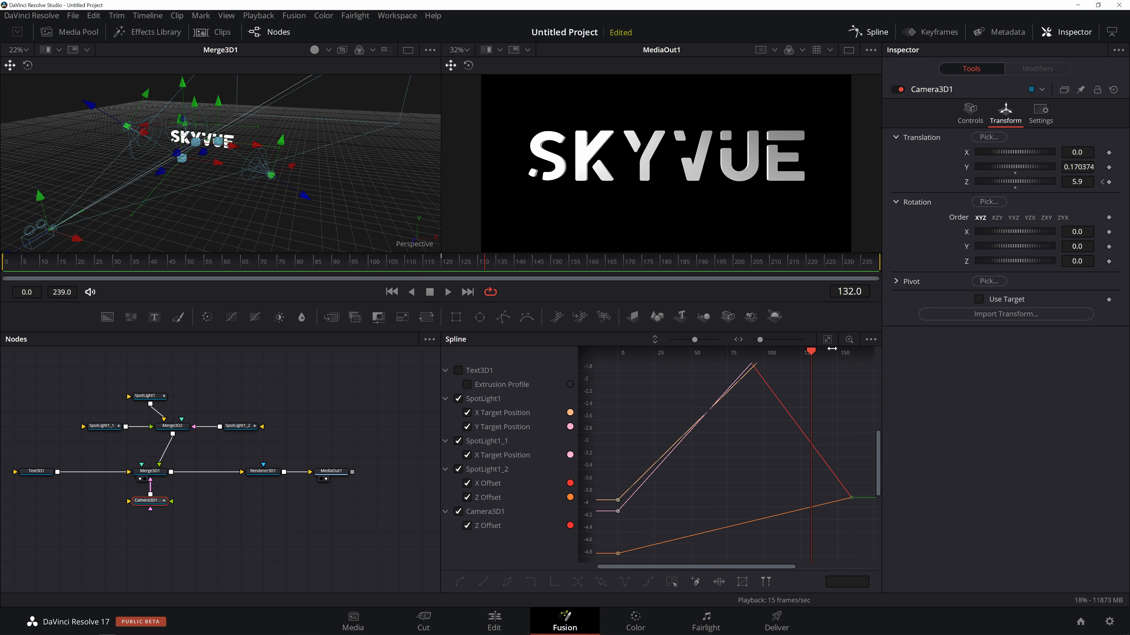
{"action": "left_click", "coordinate": [827, 340]}
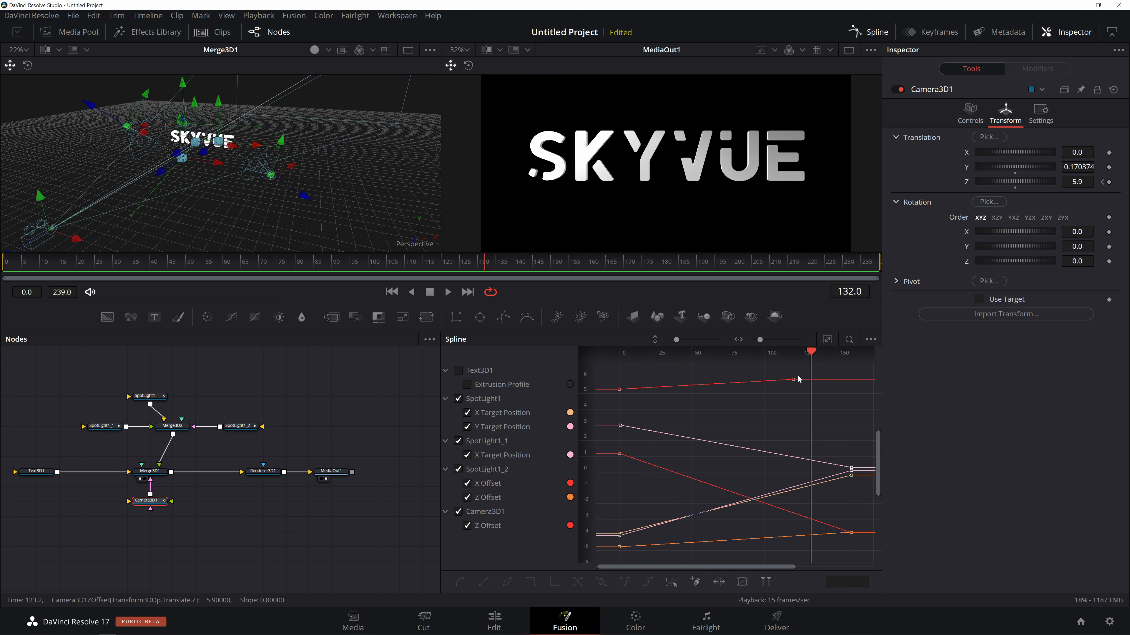
- Smooth the ending keyframes of all displayed spotlight and camera curves and play the animation from frame 0
{"action": "left_click_drag", "start_coordinate": [782, 389], "coordinate": [873, 551]}
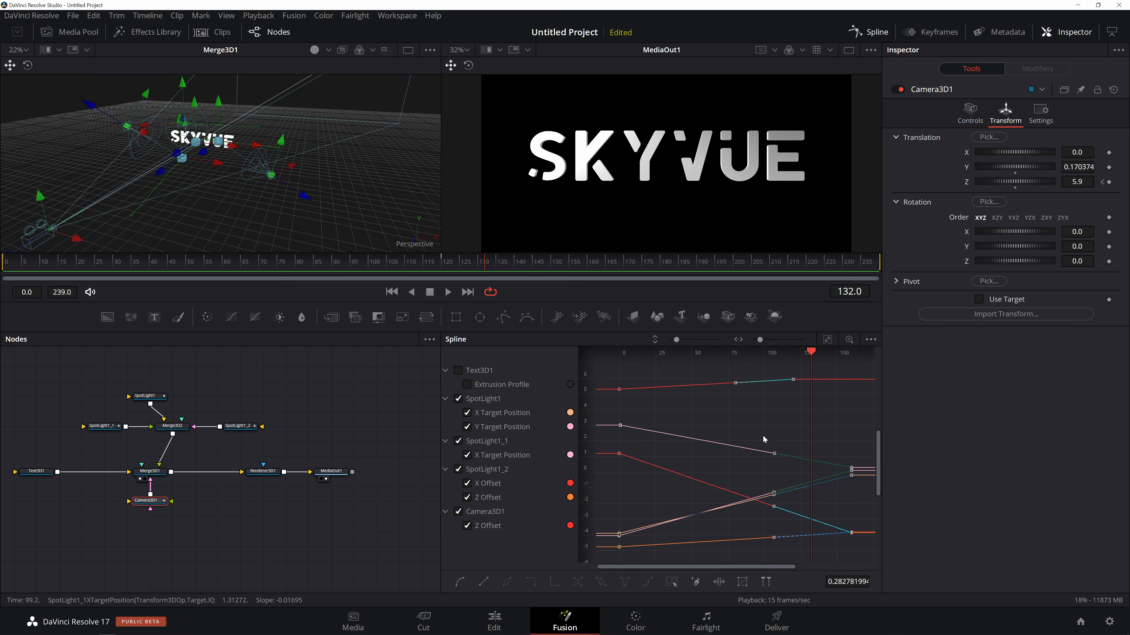
{"action": "key", "text": "s"}
{"action": "left_click_drag", "start_coordinate": [813, 356], "coordinate": [624, 355]}
{"action": "key", "text": "space"}
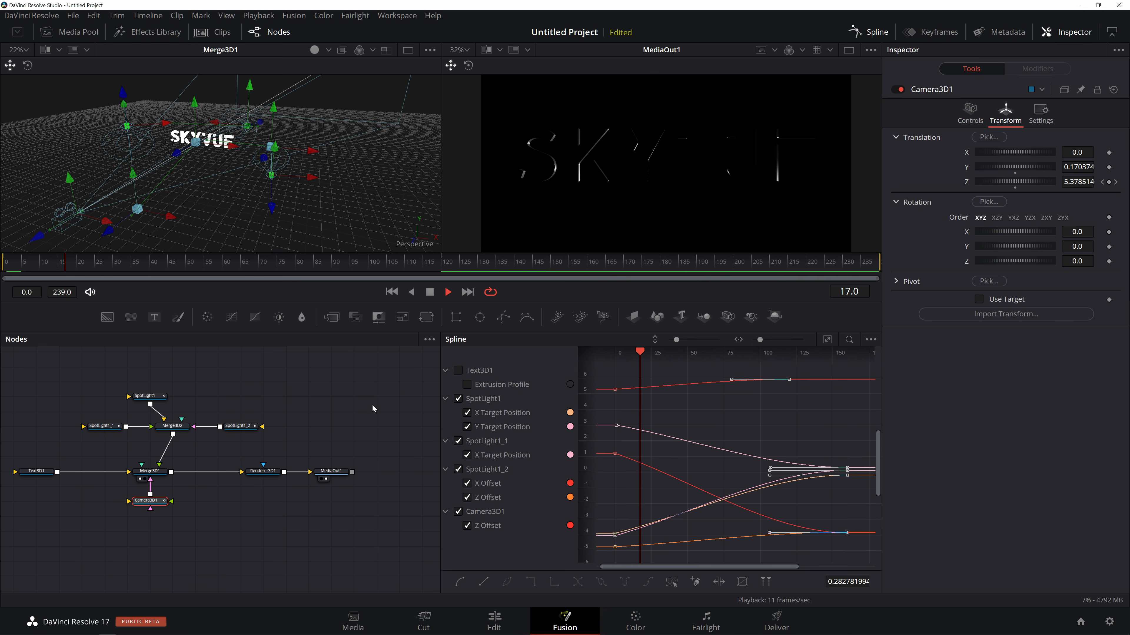
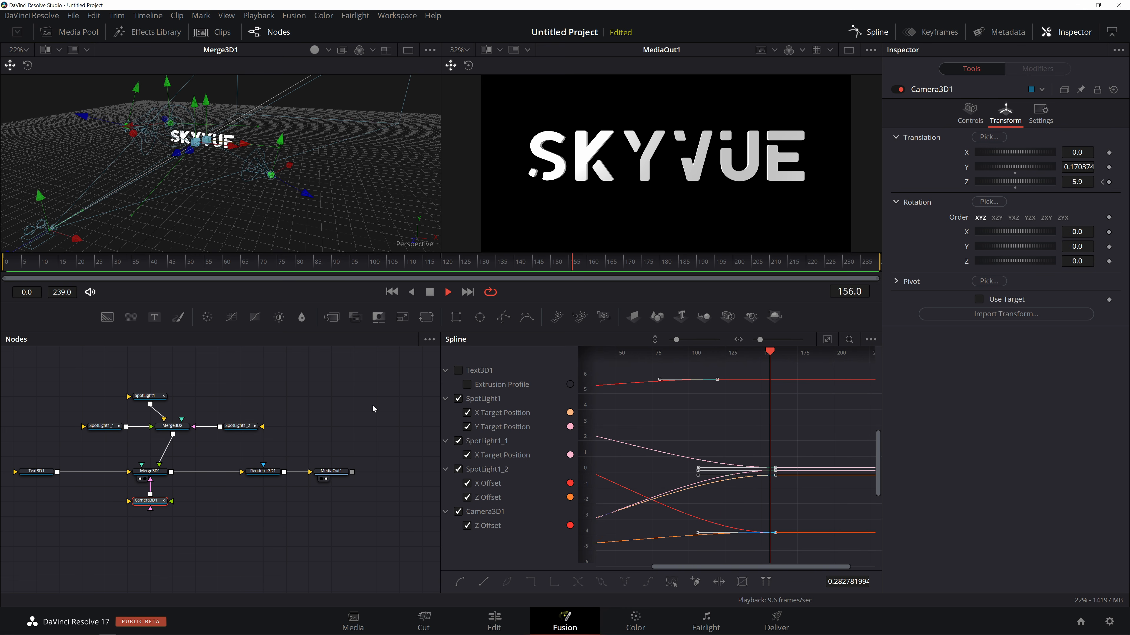
{"action": "key", "text": "space"}
- Switch to the Edit page and delete SkyVue Logo copy from the Media Pool
{"action": "left_click", "coordinate": [496, 619]}
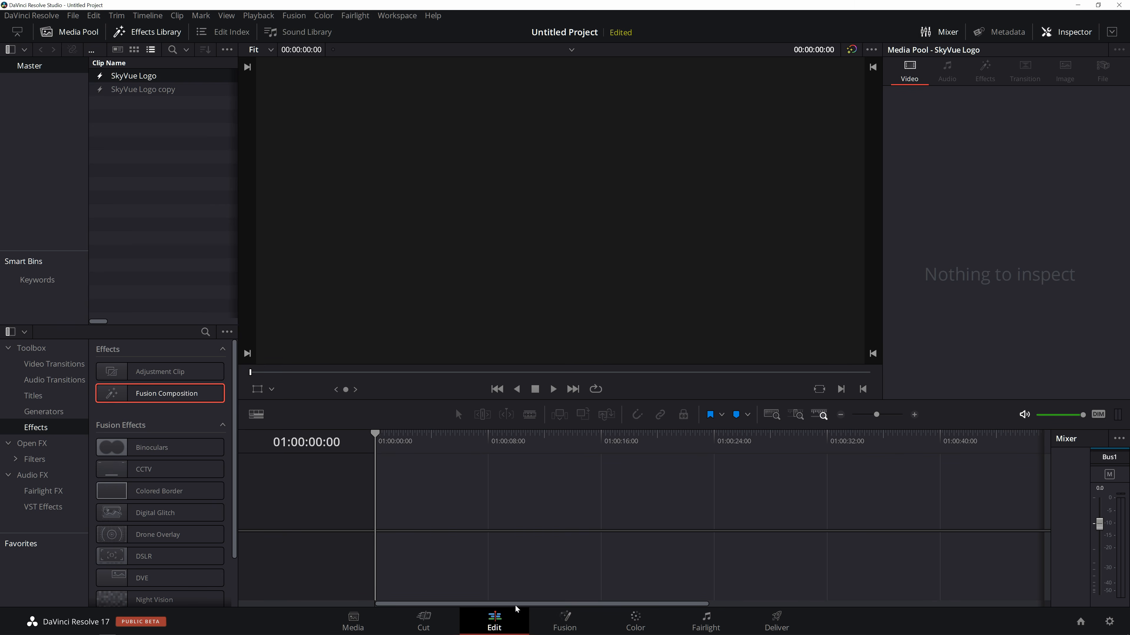
{"action": "left_click", "coordinate": [165, 91]}
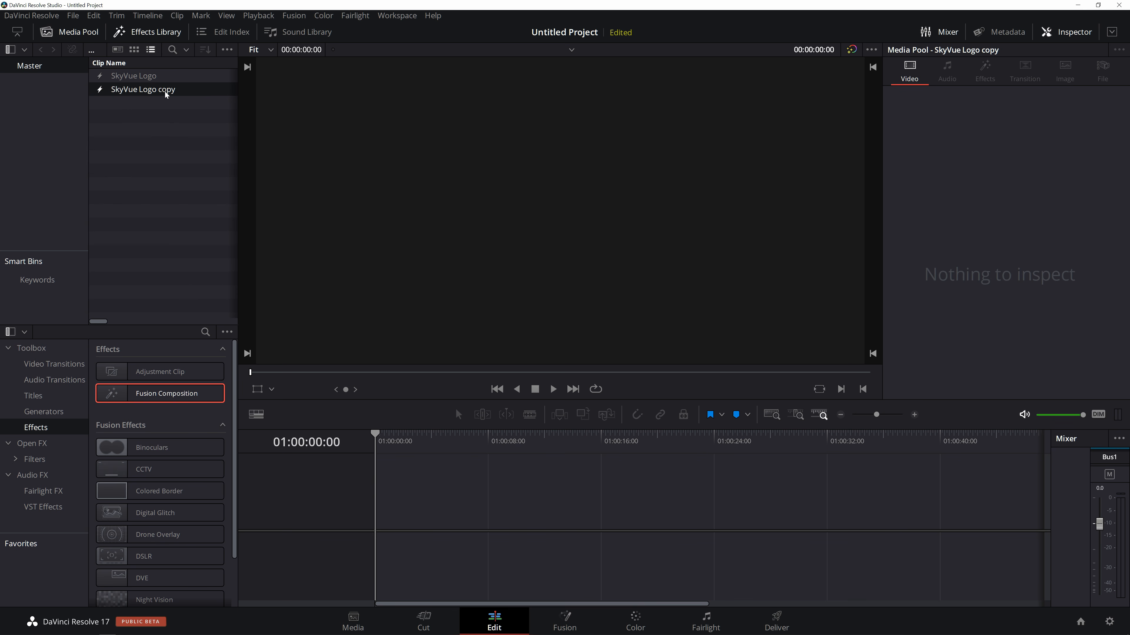
{"action": "key", "text": "Delete"}
{"action": "left_click", "coordinate": [668, 361]}
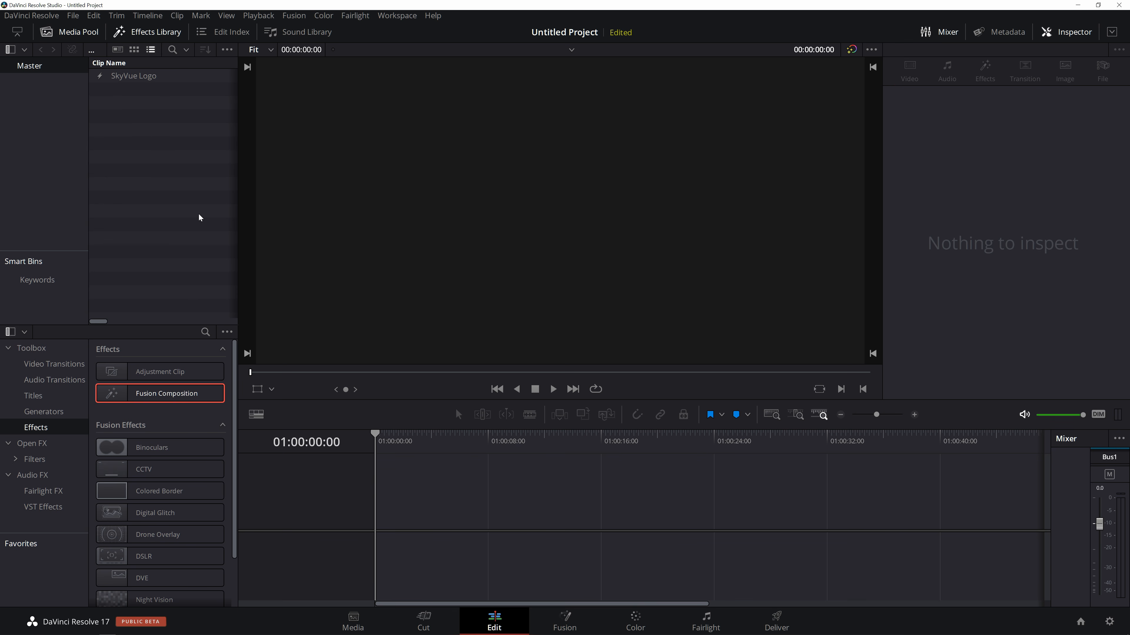
- Paste a fresh copy of the SkyVue Logo composition into the Media Pool and open that copy in Fusion
{"action": "double_click", "coordinate": [151, 77]}
{"action": "left_click", "coordinate": [496, 620]}
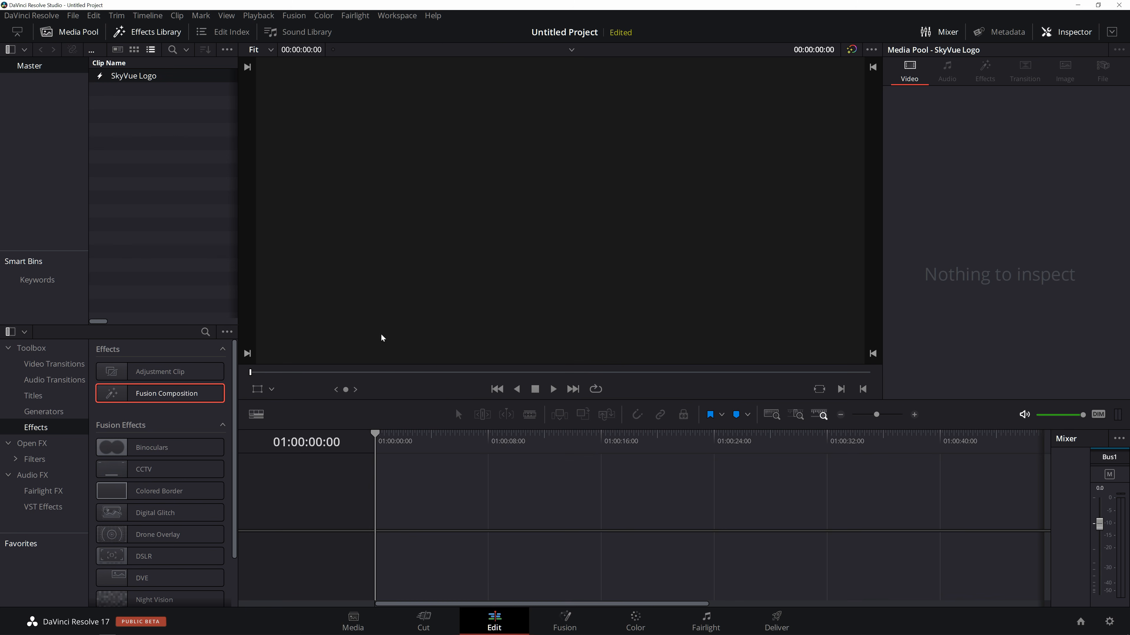
{"action": "right_click", "coordinate": [124, 80]}
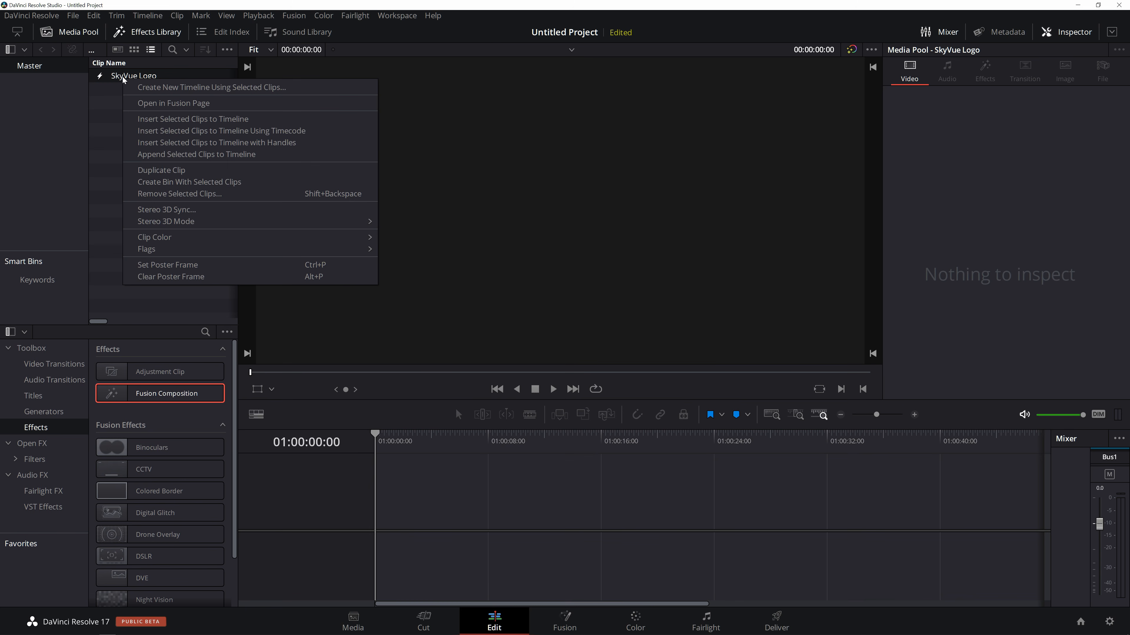
{"action": "left_click", "coordinate": [117, 82]}
{"action": "left_click", "coordinate": [122, 75]}
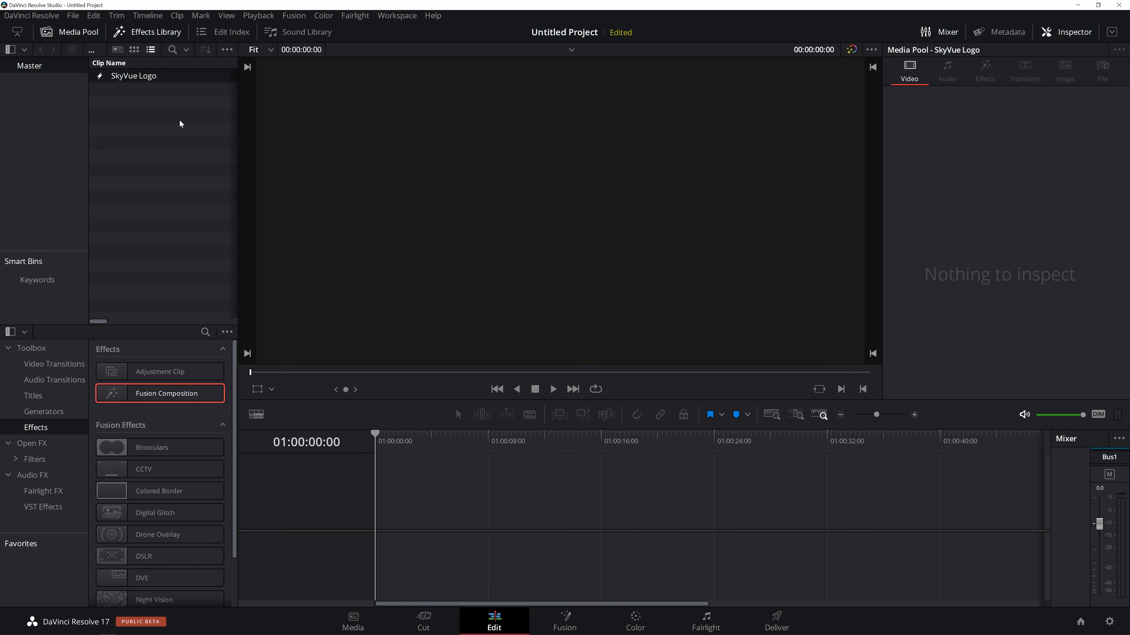
{"action": "left_click", "coordinate": [163, 144]}
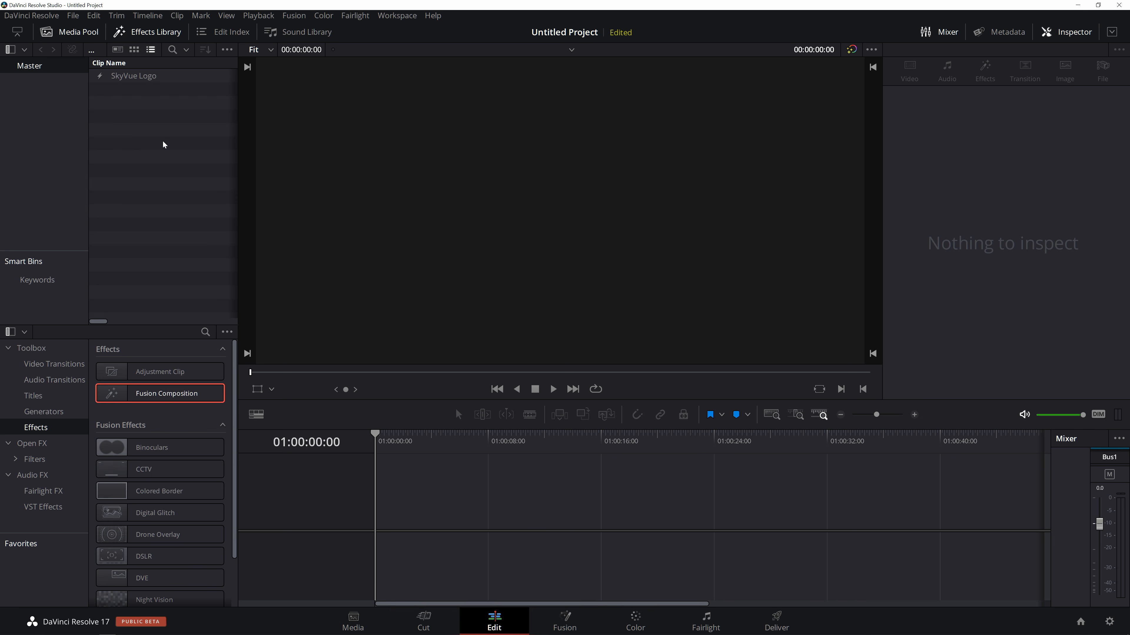
{"action": "key", "text": "ctrl+v"}
{"action": "right_click", "coordinate": [154, 89]}
{"action": "left_click", "coordinate": [196, 112]}
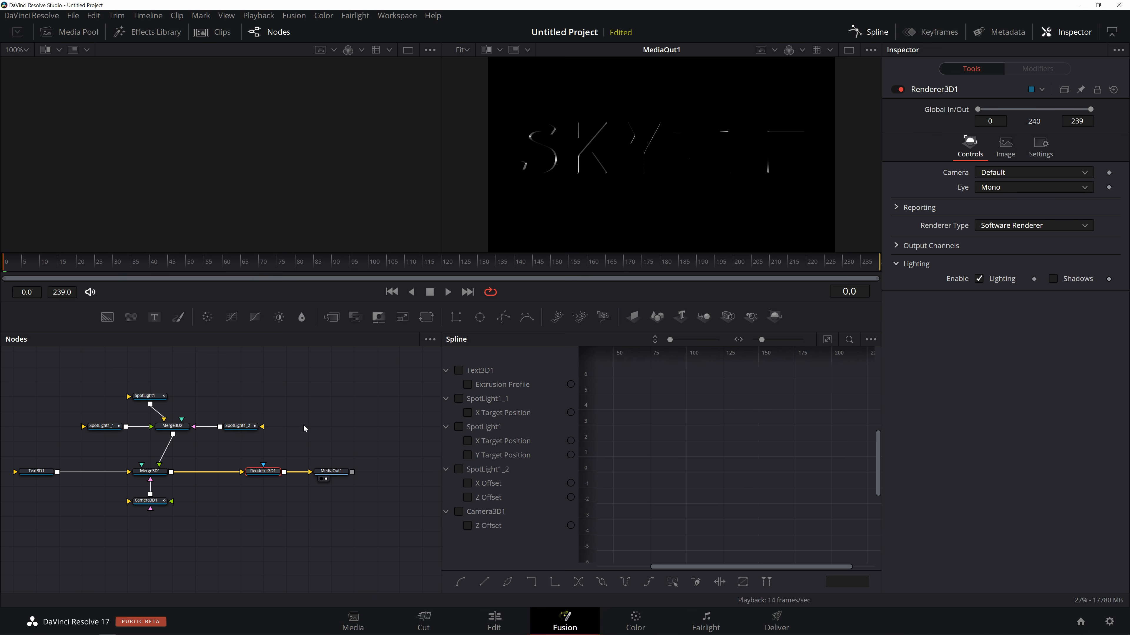
- Remove Camera3D1's Z translation animation while its value is 5.9, and move the playhead to frame 121
{"action": "left_click", "coordinate": [146, 501]}
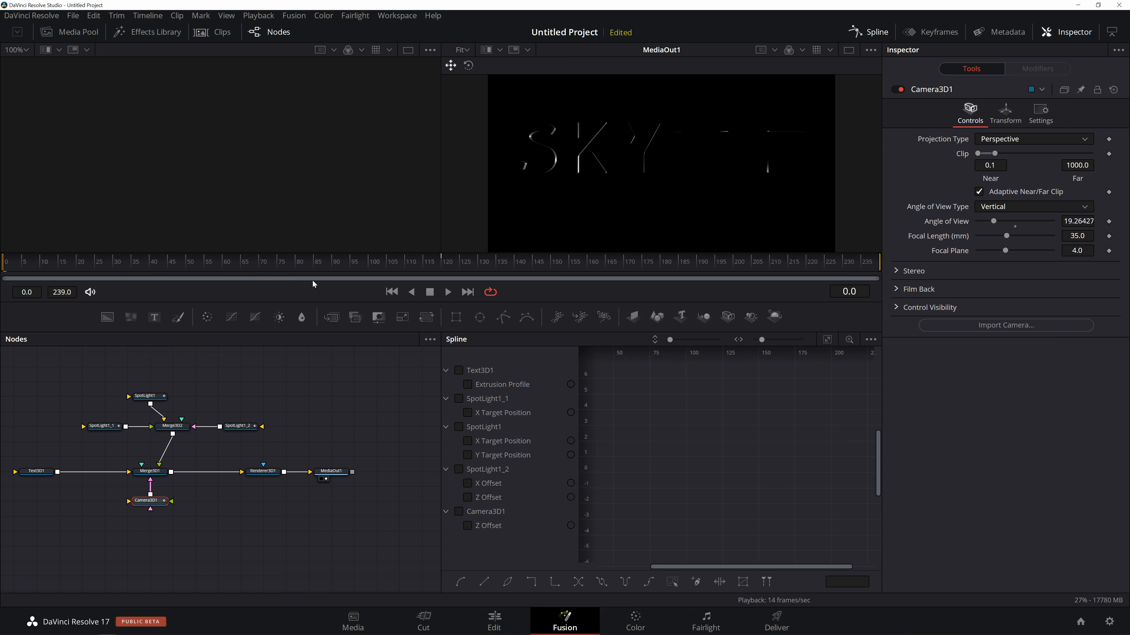
{"action": "left_click_drag", "start_coordinate": [292, 263], "coordinate": [457, 270]}
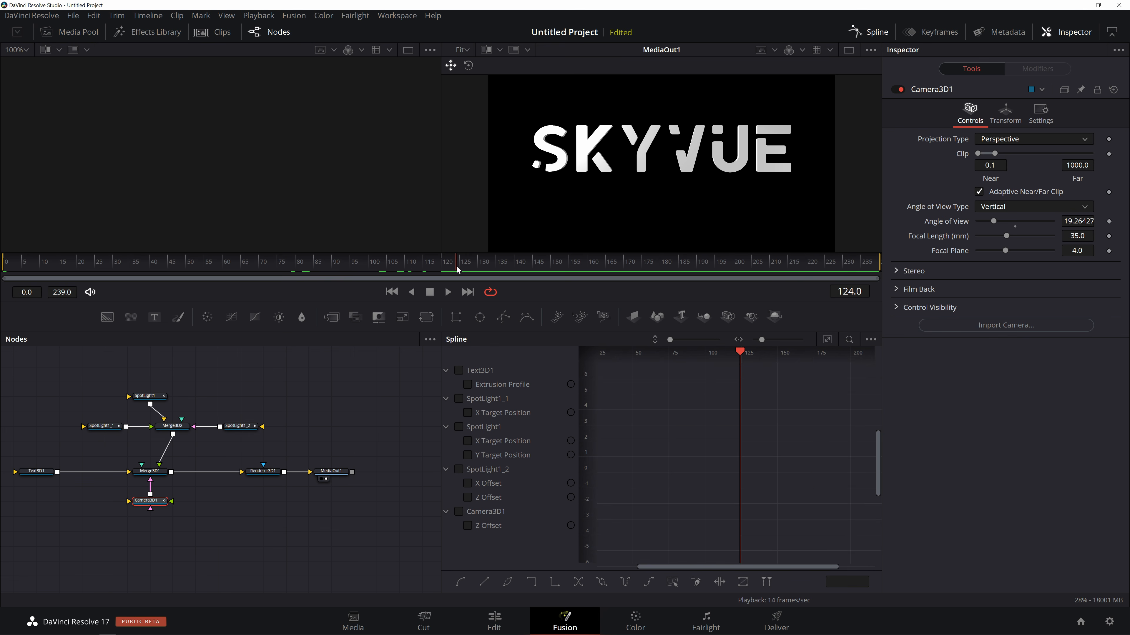
{"action": "left_click", "coordinate": [474, 265]}
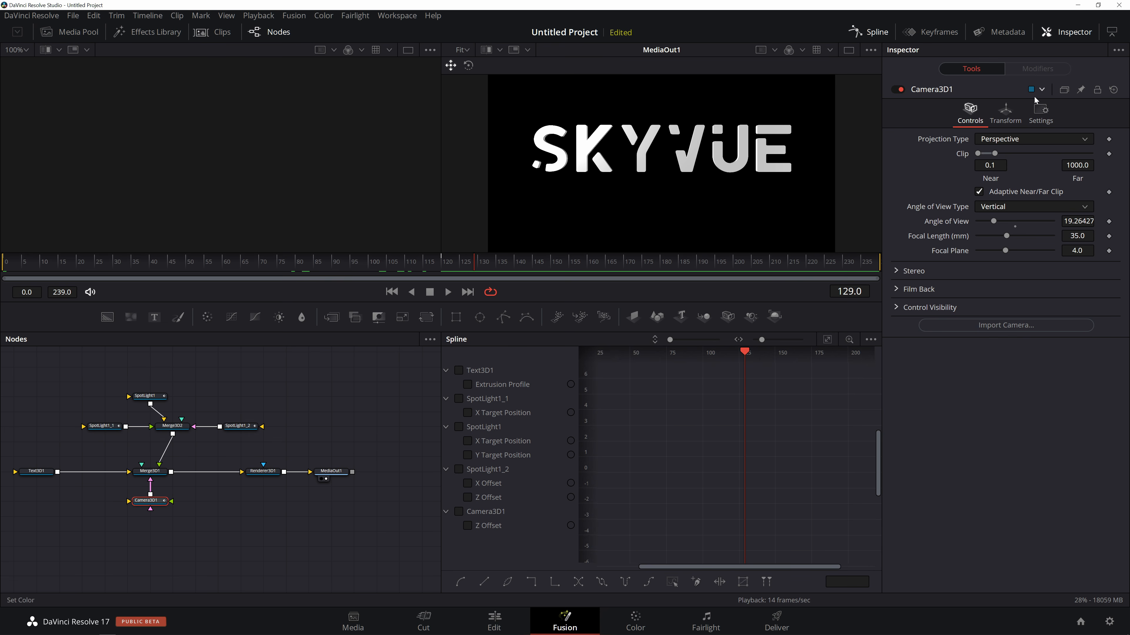
{"action": "left_click", "coordinate": [1005, 114]}
{"action": "left_click", "coordinate": [1103, 183]}
{"action": "left_click", "coordinate": [1103, 182]}
{"action": "left_click", "coordinate": [1114, 182]}
{"action": "left_click", "coordinate": [1110, 183]}
{"action": "left_click", "coordinate": [444, 265]}
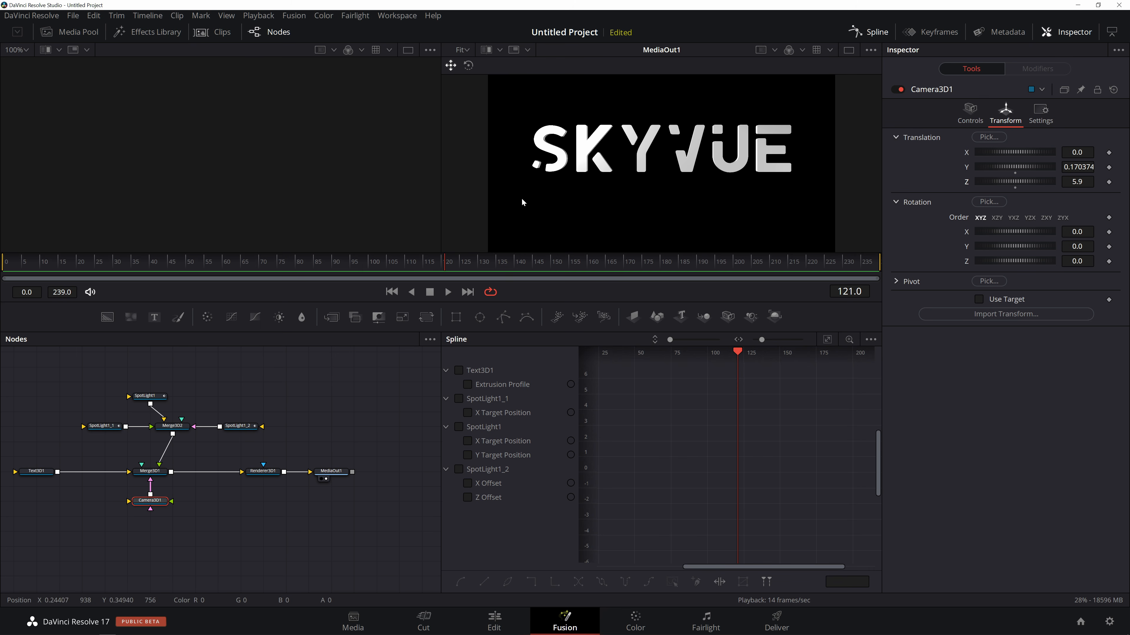
- Show MediaOut1 in a single enlarged viewer and set Camera3D1's Z translation to 2.57
{"action": "left_click", "coordinate": [853, 52]}
{"action": "left_click_drag", "start_coordinate": [402, 302], "coordinate": [402, 420]}
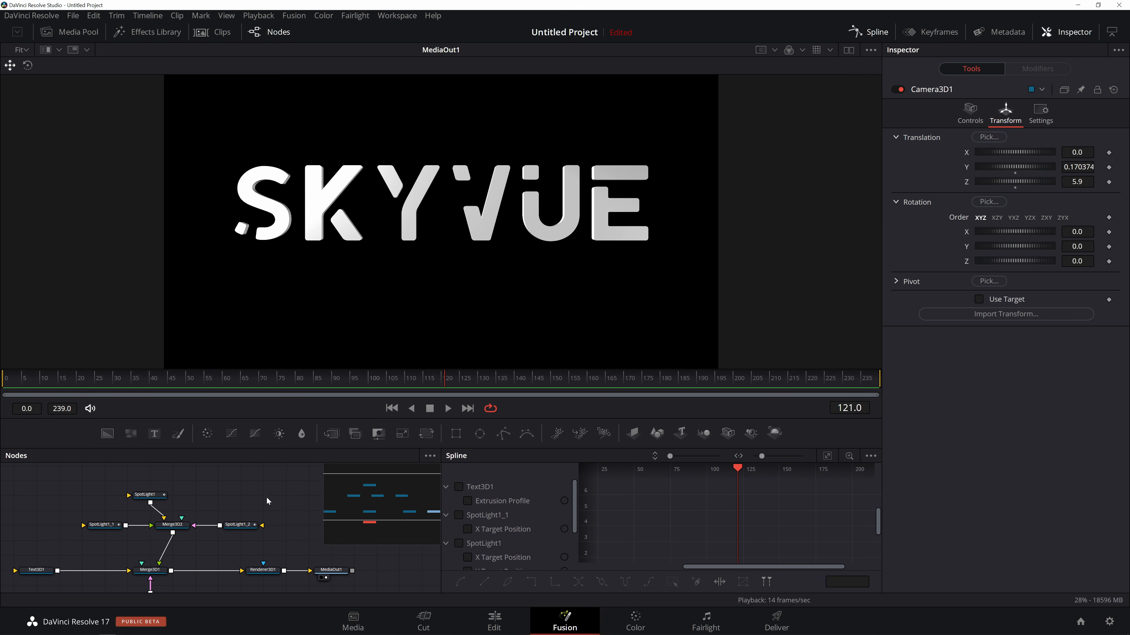
{"action": "scroll", "coordinate": [267, 501], "scroll_direction": "down", "scroll_amount": 1}
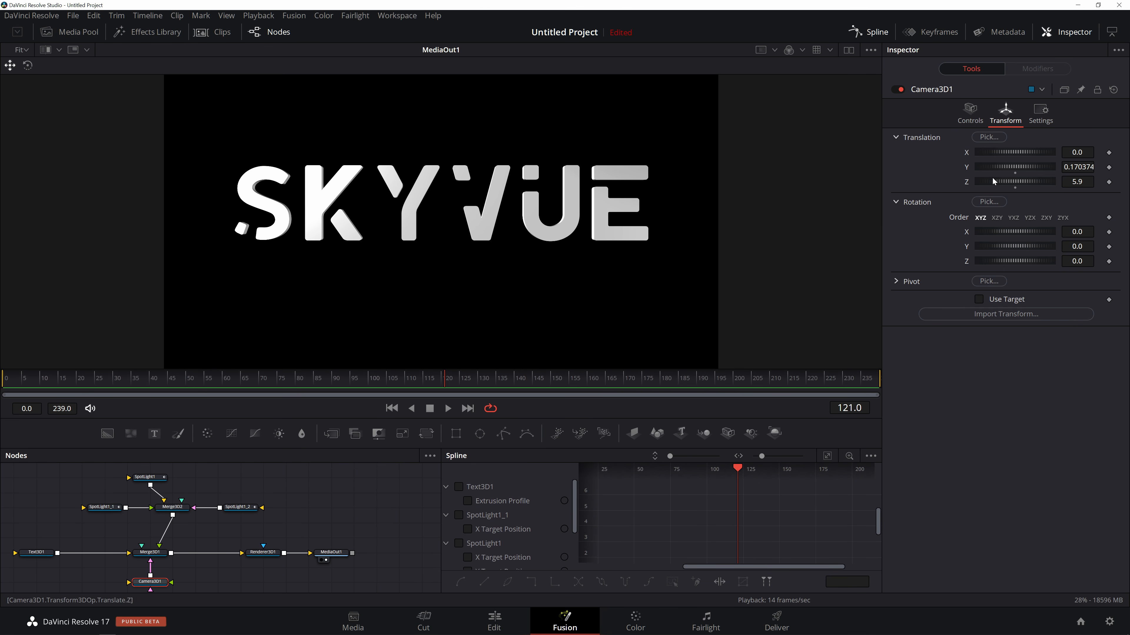
{"action": "left_click_drag", "start_coordinate": [988, 182], "coordinate": [975, 181]}
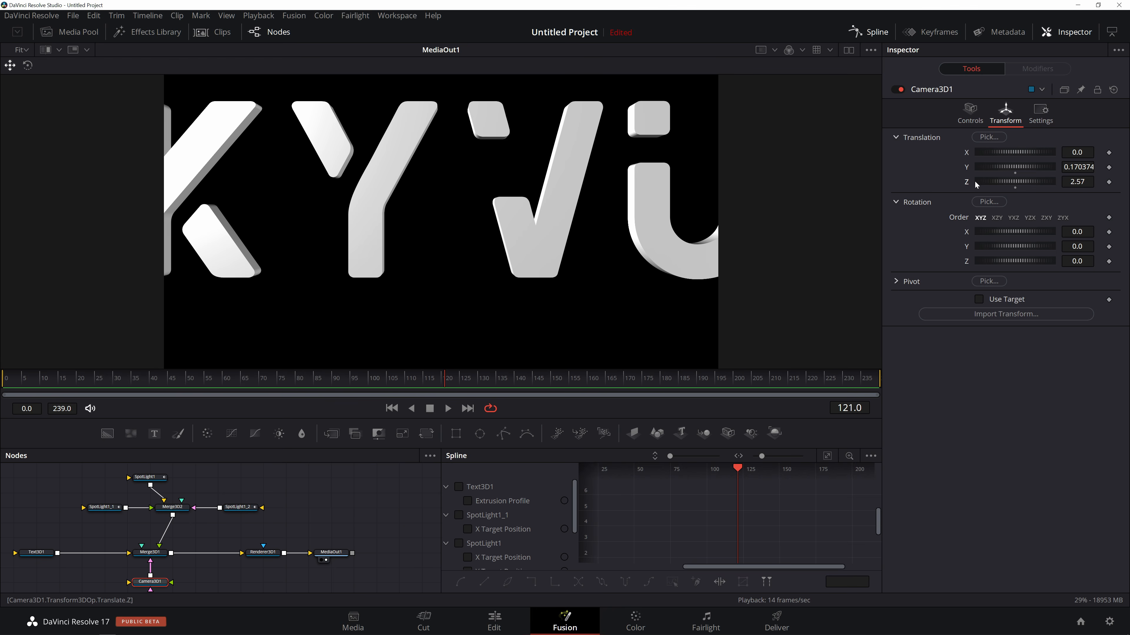
- Enable Camera3D1's target, show Merge3D1 in perspective beside MediaOut1, and set the target's Y to 0.174
{"action": "left_click", "coordinate": [978, 299]}
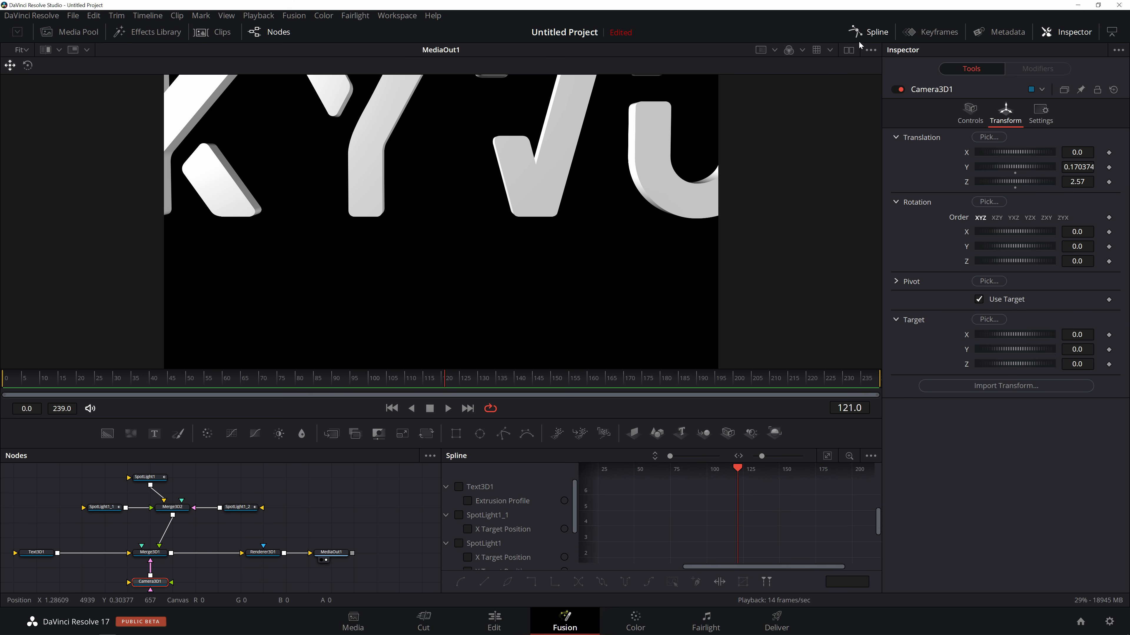
{"action": "left_click", "coordinate": [848, 50]}
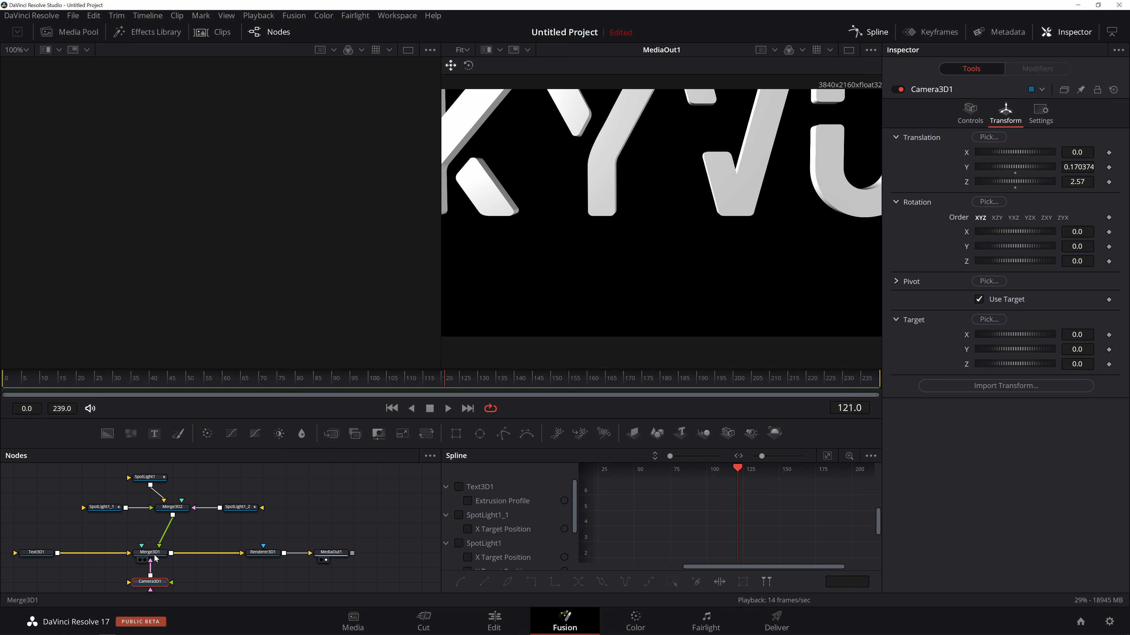
{"action": "mouse_move", "coordinate": [189, 248]}
{"action": "left_mouse_down"}
{"action": "mouse_move", "coordinate": [285, 235]}
{"action": "mouse_move", "coordinate": [178, 257]}
{"action": "left_mouse_up"}
{"action": "scroll", "coordinate": [165, 279], "scroll_direction": "up", "scroll_amount": 5}
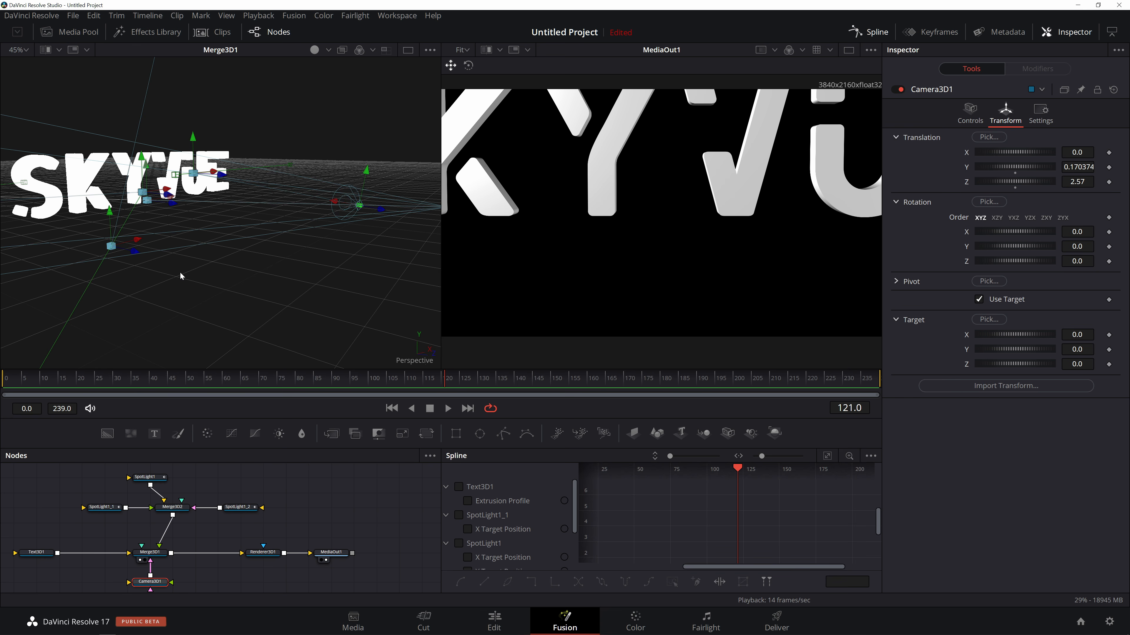
{"action": "left_click_drag", "start_coordinate": [227, 236], "coordinate": [172, 252]}
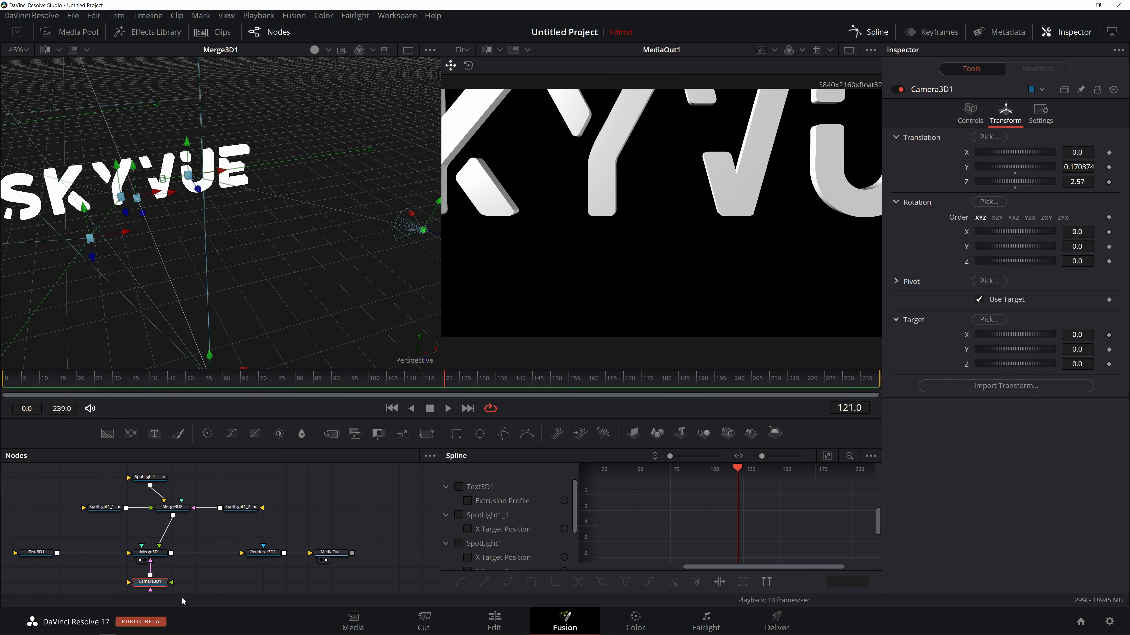
{"action": "left_click", "coordinate": [144, 582]}
{"action": "left_click_drag", "start_coordinate": [1007, 349], "coordinate": [1011, 349]}
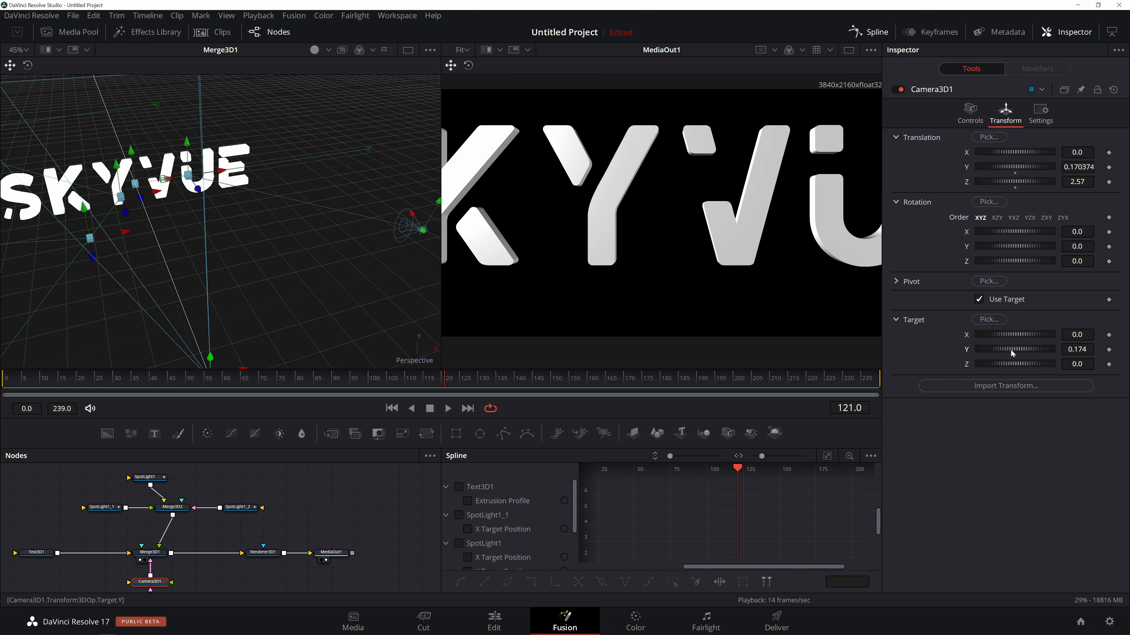
- Set Camera3D1's target Y to 0.203 and Y rotation to -13.4, and move it to about X -0.178, Z 1.518
{"action": "left_click_drag", "start_coordinate": [1010, 350], "coordinate": [1011, 350]}
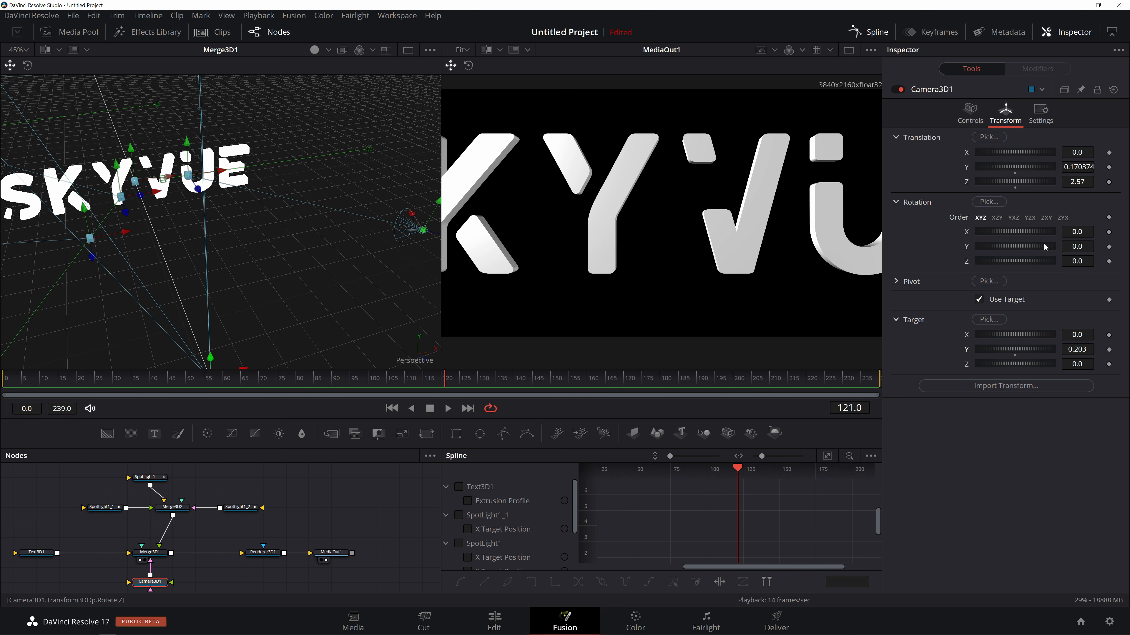
{"action": "left_click_drag", "start_coordinate": [1014, 185], "coordinate": [1007, 183]}
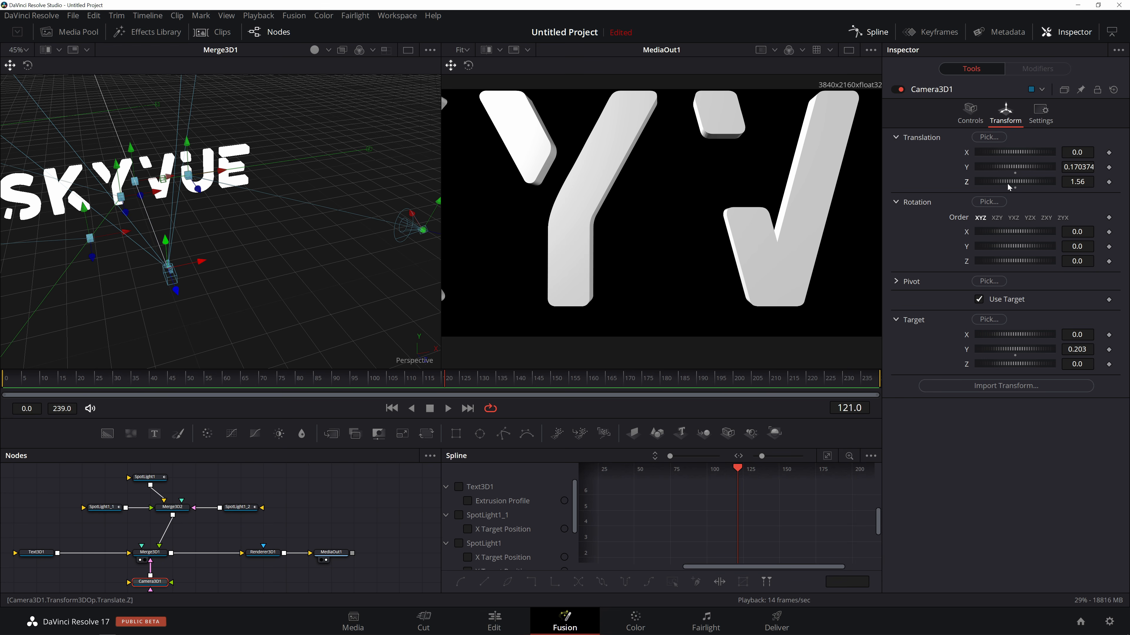
{"action": "left_click_drag", "start_coordinate": [1009, 231], "coordinate": [1017, 231]}
{"action": "double_click", "coordinate": [1015, 238]}
{"action": "left_click_drag", "start_coordinate": [1015, 246], "coordinate": [971, 246]}
{"action": "left_click_drag", "start_coordinate": [200, 268], "coordinate": [177, 269]}
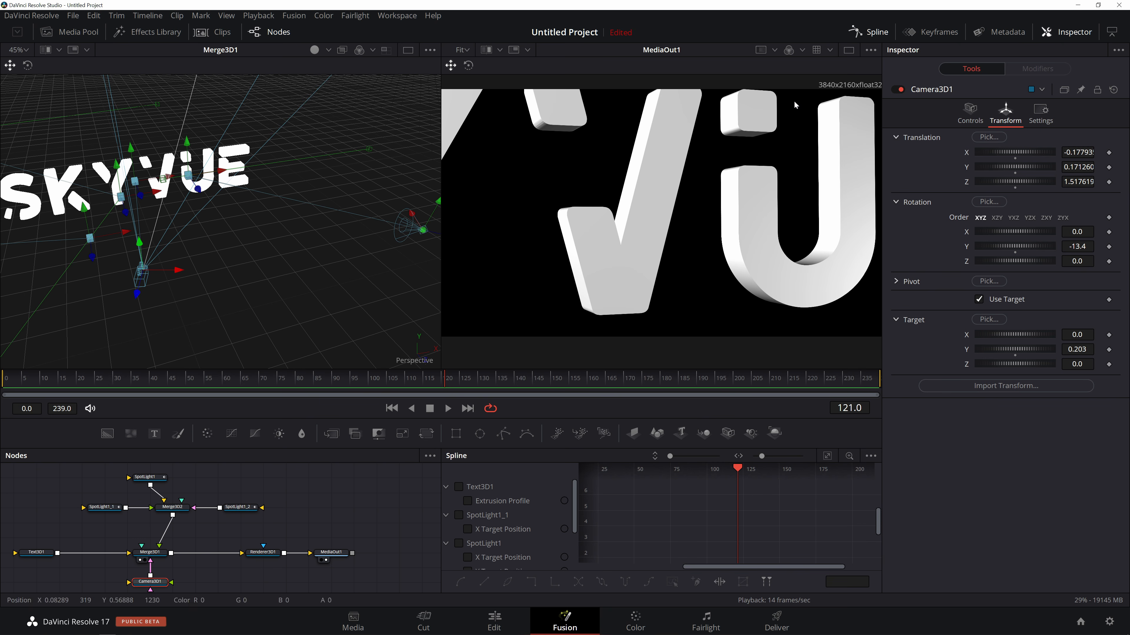
- Set Camera3D1's target to X -0.174 and Y 0.24, and shift its translation to about X -0.417, Y 0.241
{"action": "left_click_drag", "start_coordinate": [1024, 335], "coordinate": [1021, 333]}
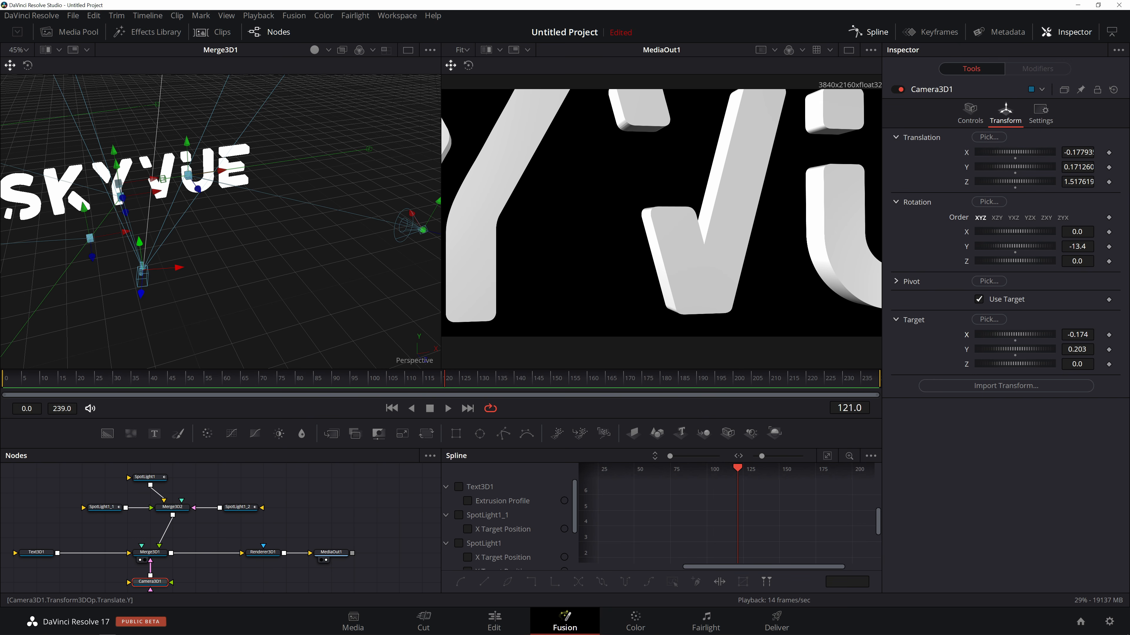
{"action": "left_click_drag", "start_coordinate": [141, 242], "coordinate": [141, 234]}
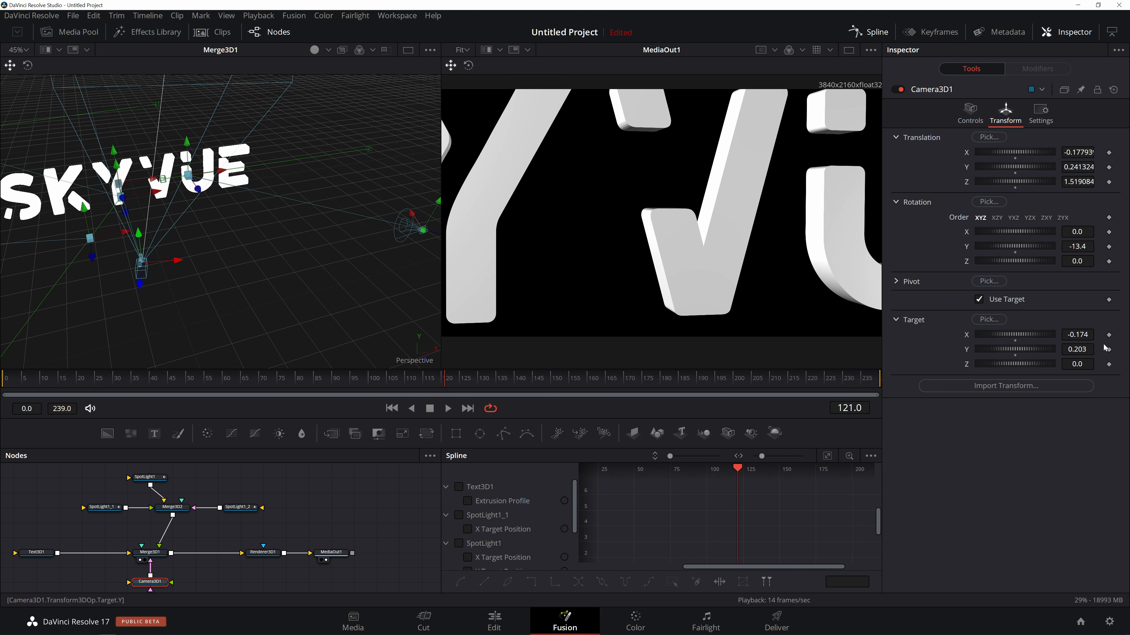
{"action": "left_click_drag", "start_coordinate": [1020, 349], "coordinate": [1036, 349]}
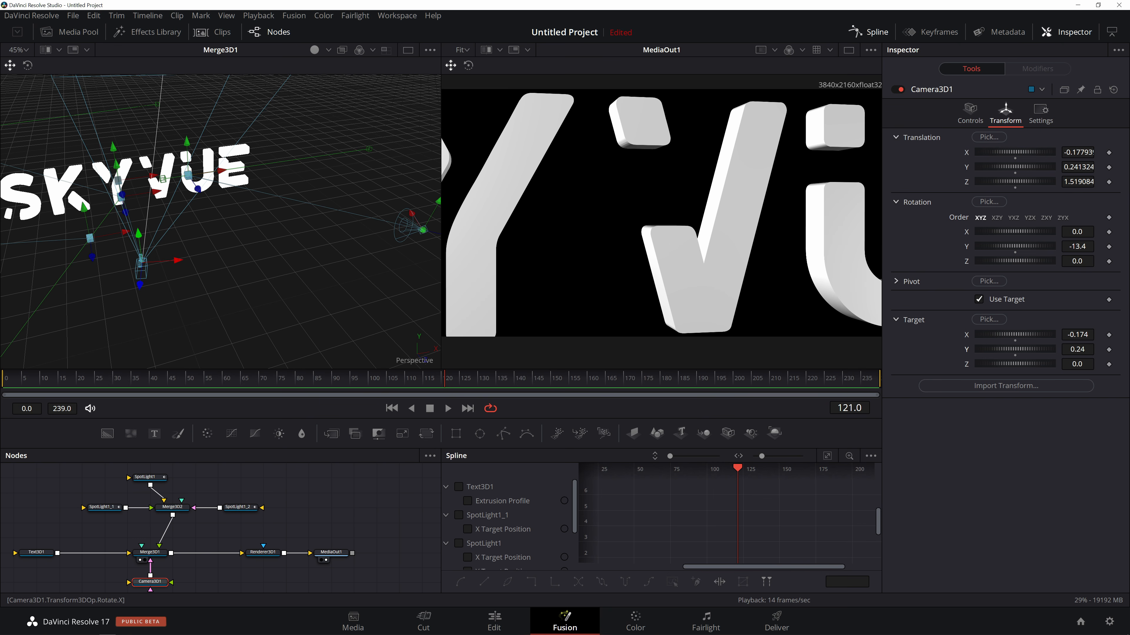
{"action": "left_click_drag", "start_coordinate": [173, 261], "coordinate": [139, 261]}
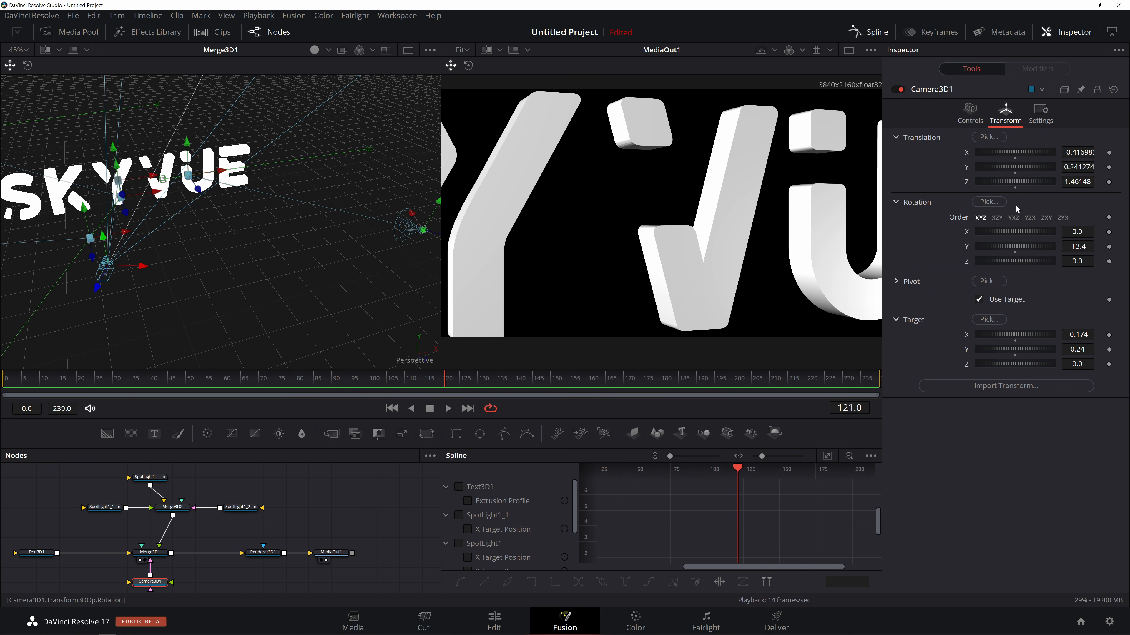
- Fine-tune Camera3D1's translation to about X -0.457 and Z 1.421
{"action": "left_click_drag", "start_coordinate": [141, 266], "coordinate": [130, 269]}
{"action": "mouse_move", "coordinate": [1015, 181]}
{"action": "left_mouse_down"}
{"action": "mouse_move", "coordinate": [1050, 181]}
{"action": "mouse_move", "coordinate": [1006, 181]}
{"action": "left_mouse_up"}
{"action": "left_click_drag", "start_coordinate": [1094, 182], "coordinate": [1085, 180]}
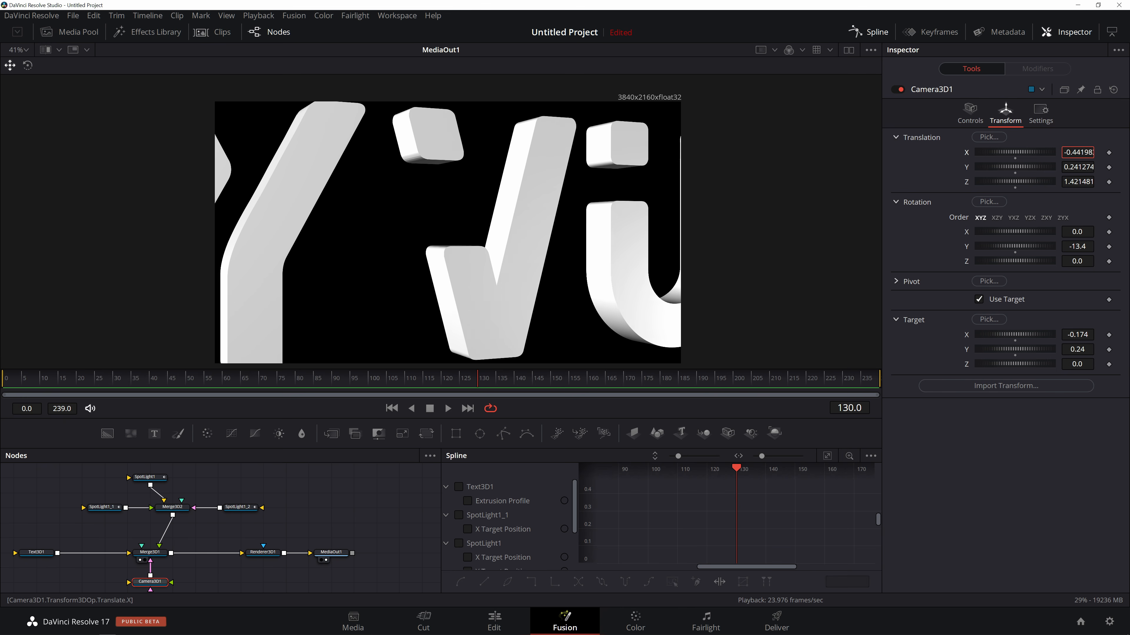
{"action": "left_click_drag", "start_coordinate": [1074, 152], "coordinate": [1087, 152]}
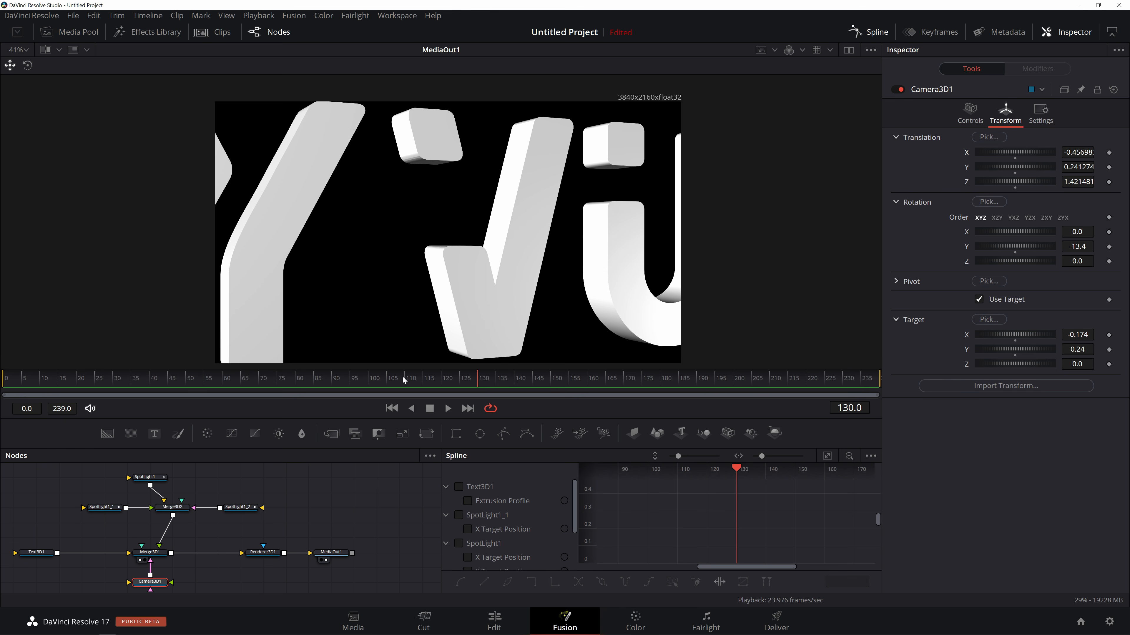
- Animate Camera3D1's X translation from its current value at frame 0 to -0.718 at frame 130
{"action": "left_click", "coordinate": [2, 382]}
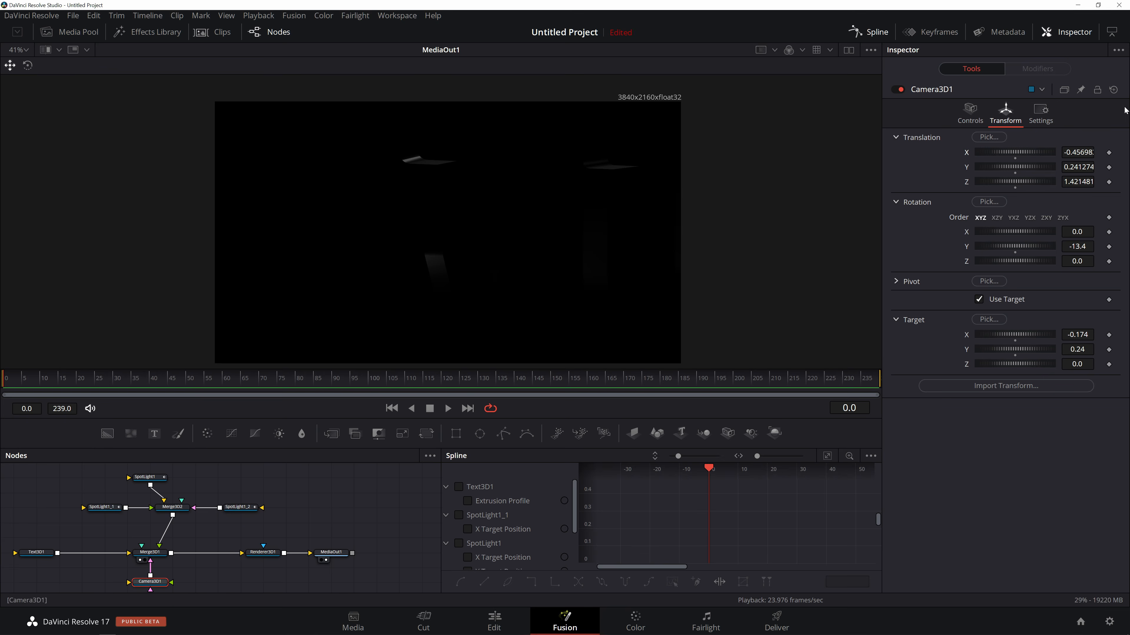
{"action": "left_click", "coordinate": [1109, 153]}
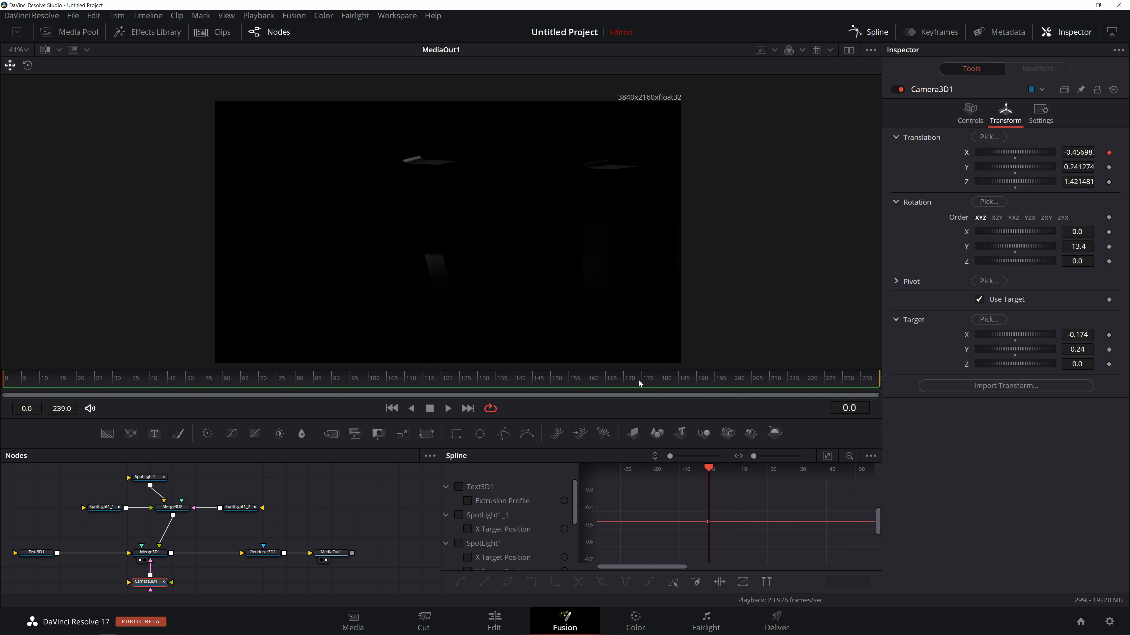
{"action": "left_click", "coordinate": [487, 381]}
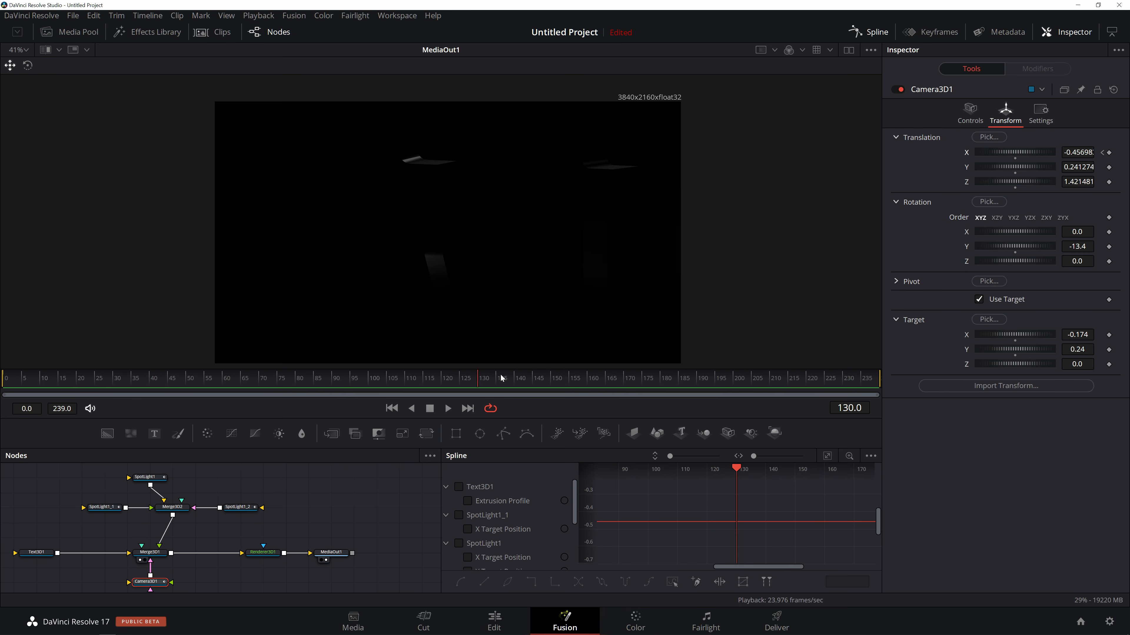
{"action": "left_click_drag", "start_coordinate": [1014, 152], "coordinate": [1004, 151]}
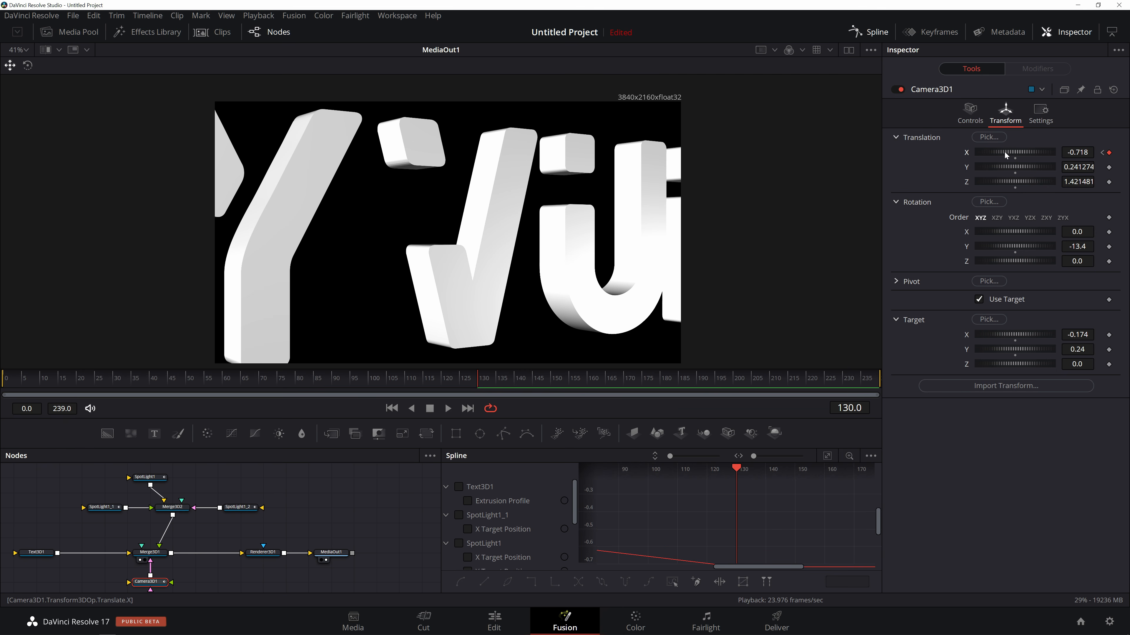
- Play the opening frames to check the camera move, and return the playhead to frame 0
{"action": "left_click", "coordinate": [8, 378]}
{"action": "key", "text": "space"}
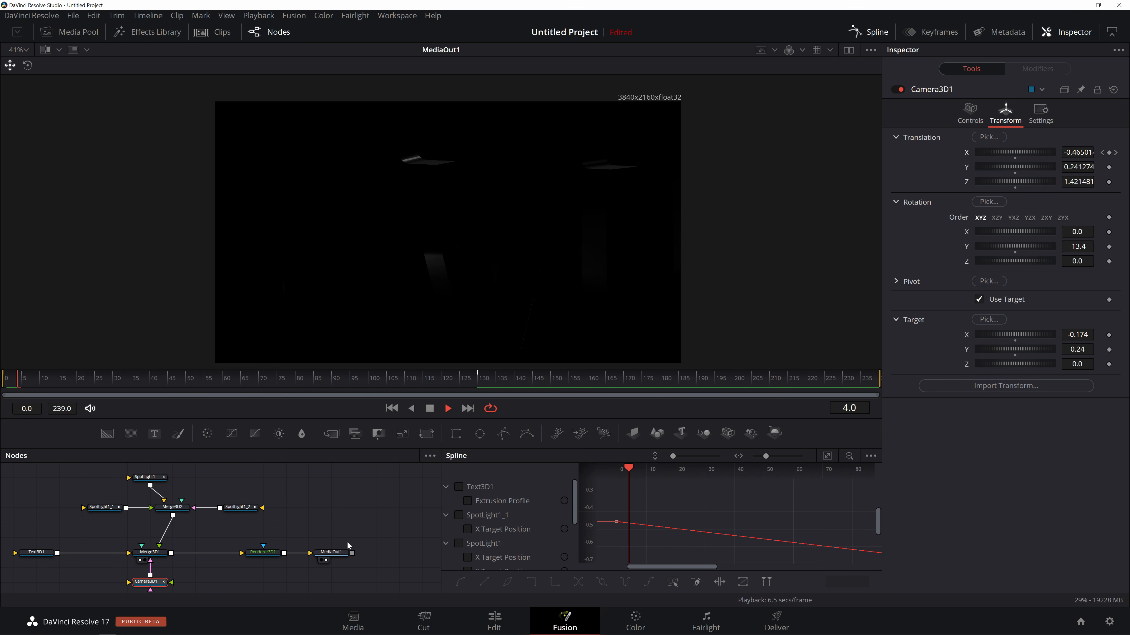
{"action": "key", "text": "space"}
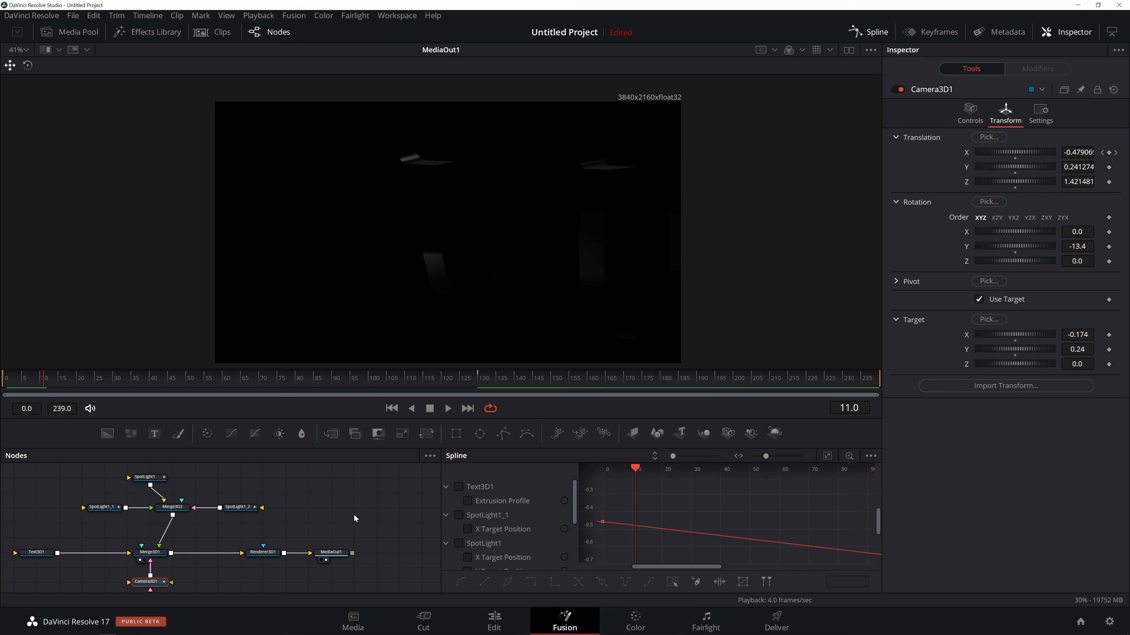
{"action": "left_click_drag", "start_coordinate": [28, 379], "coordinate": [5, 379]}
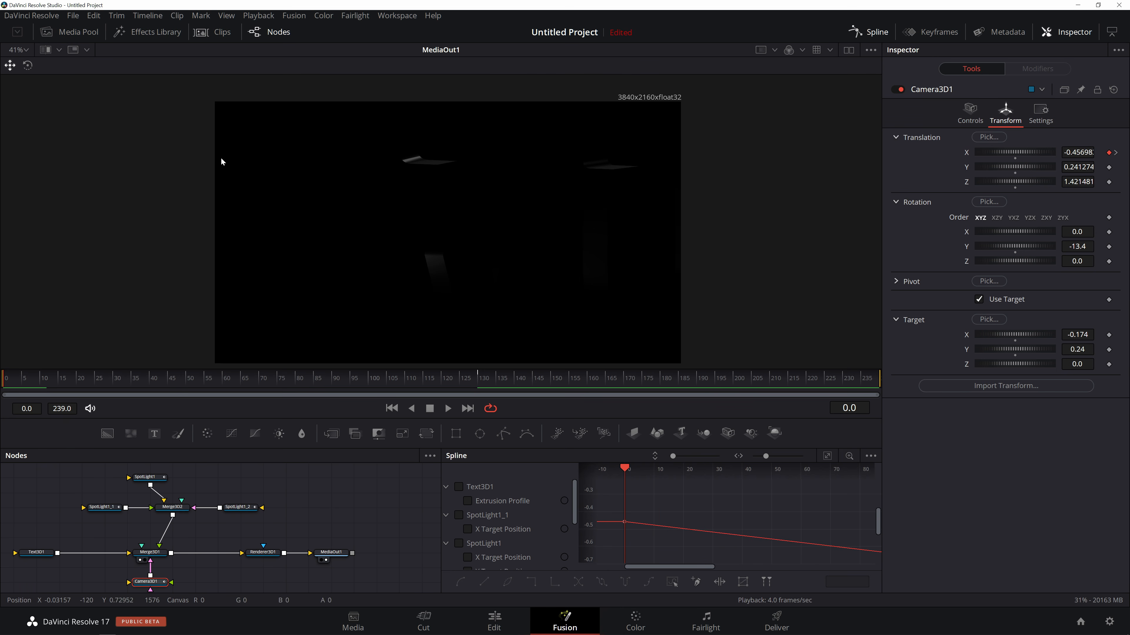
- Set the timeline proxy mode to Quarter Resolution and place the playhead at frame 1
{"action": "left_click", "coordinate": [262, 16]}
{"action": "mouse_move", "coordinate": [308, 58]}
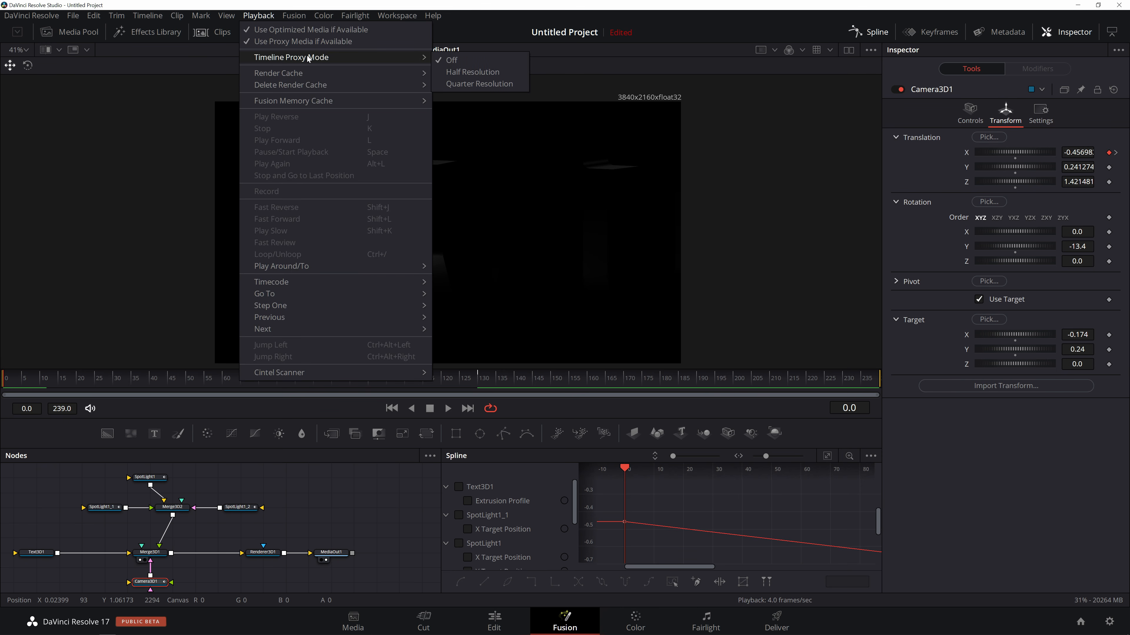
{"action": "left_click", "coordinate": [474, 84]}
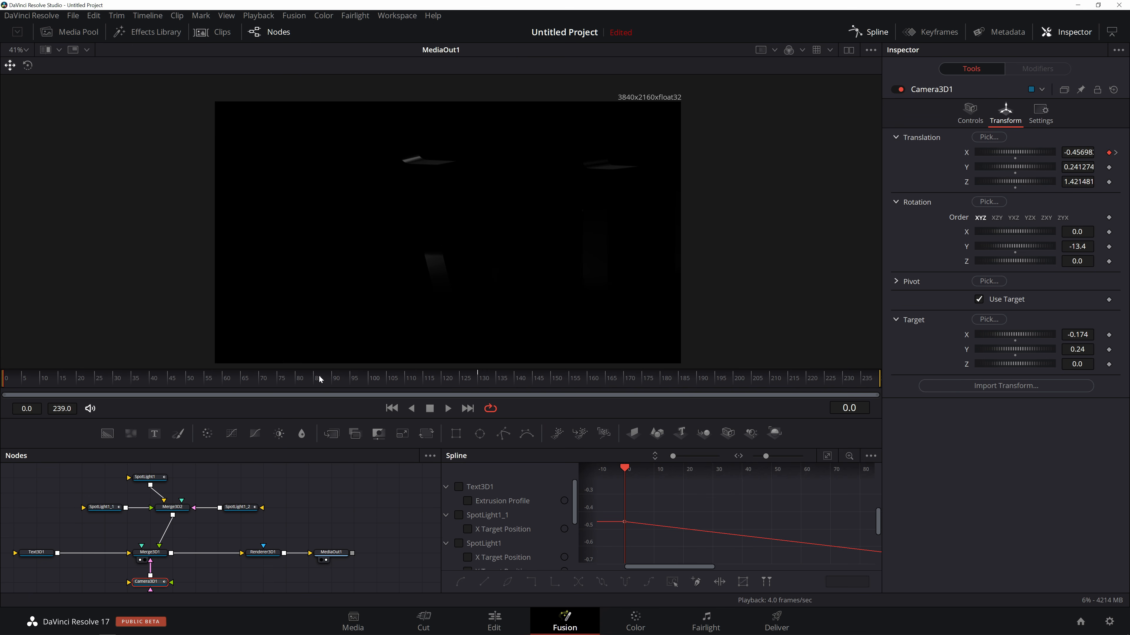
{"action": "left_click", "coordinate": [7, 383]}
- Save the project as SkyVue Tutorial
{"action": "key", "text": "ctrl+s"}
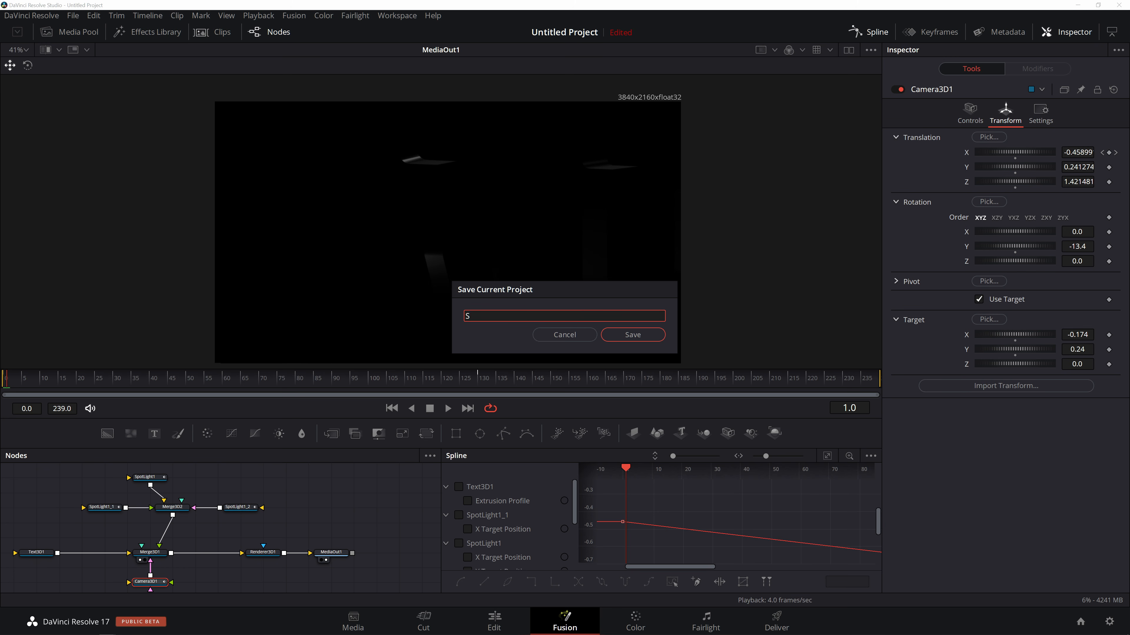
{"action": "type", "text": "SkyVue Tutorial"}
{"action": "key", "text": "Return"}
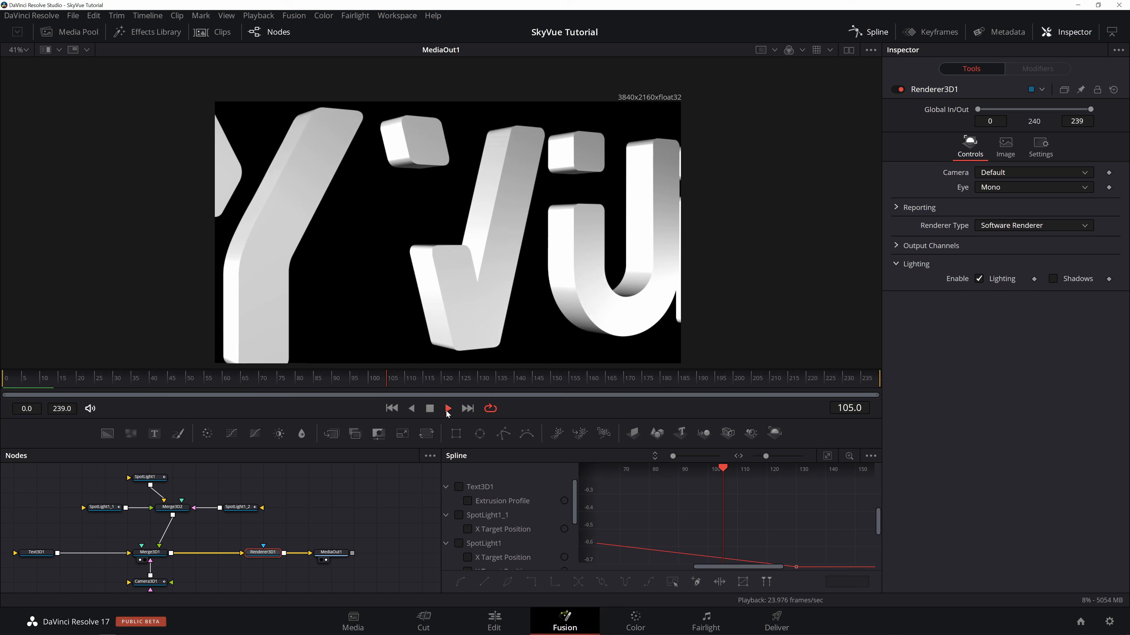
- Replay the logo animation from its early frames to review the camera and spotlight motion, and stop playback
{"action": "left_click", "coordinate": [11, 380]}
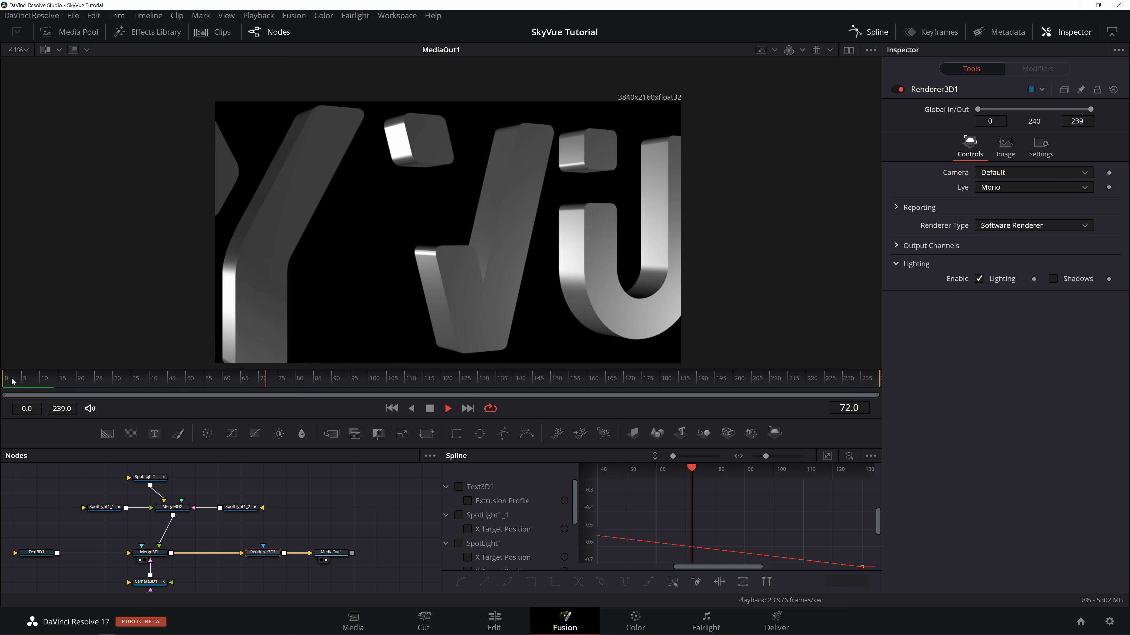
{"action": "left_click", "coordinate": [12, 381]}
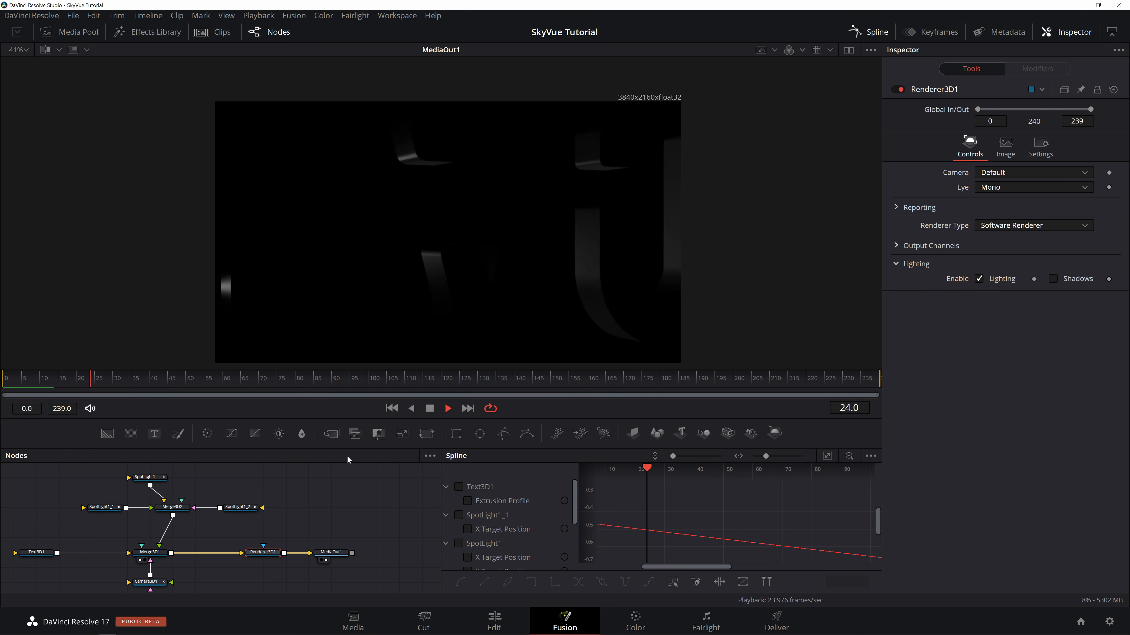
{"action": "left_click", "coordinate": [27, 374]}
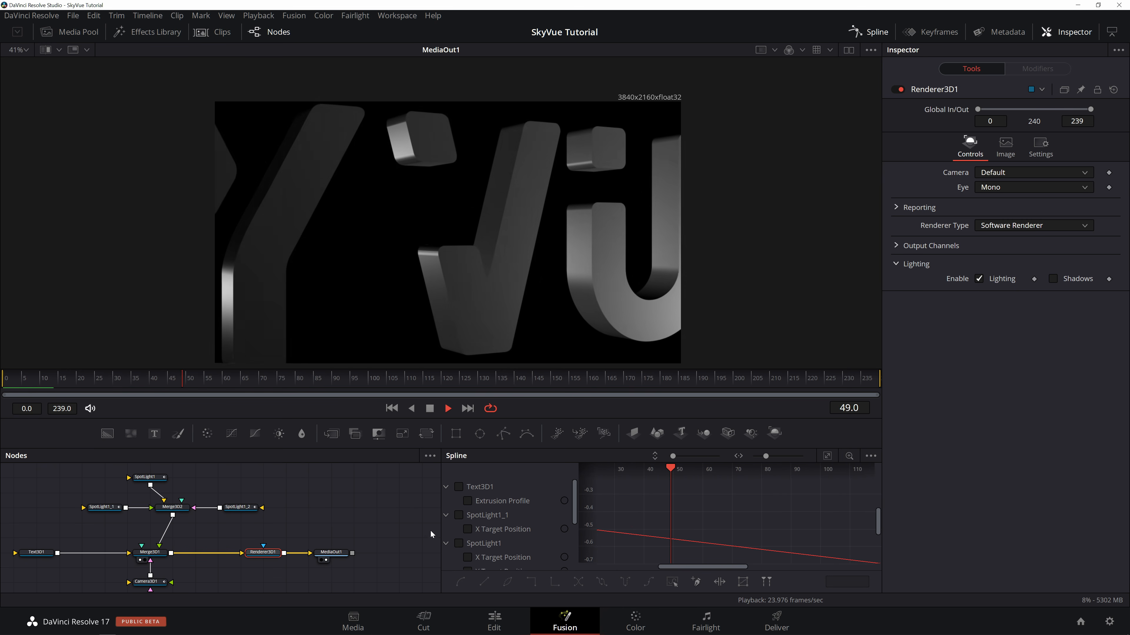
{"action": "key", "text": "space"}
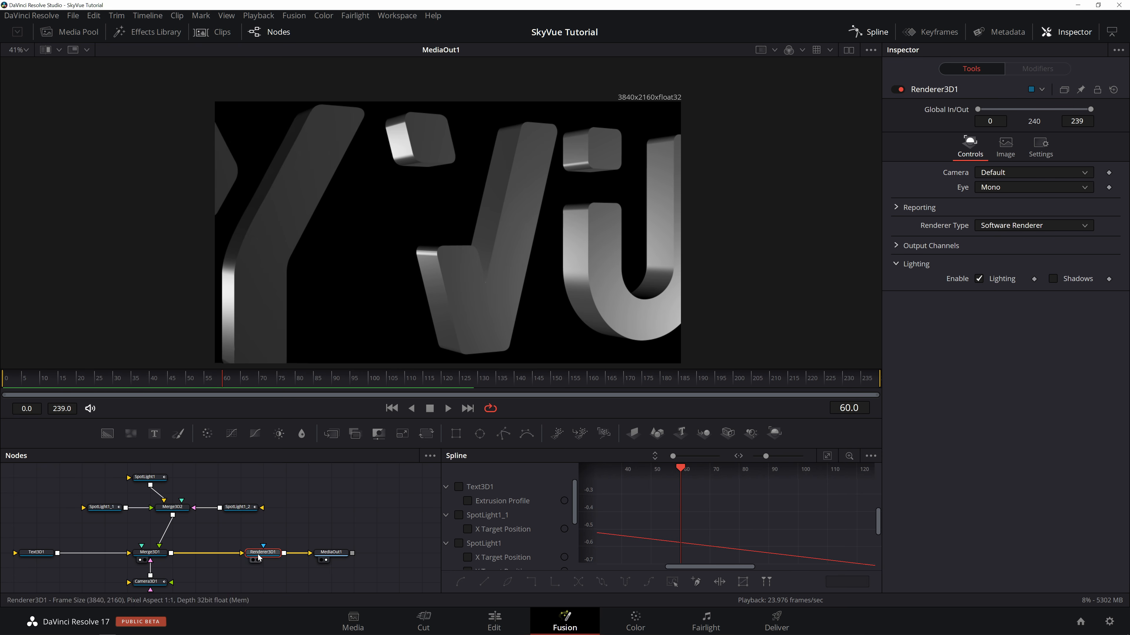
- Switch Renderer3D1 to the OpenGL Renderer and enable its accumulation effects
{"action": "left_click", "coordinate": [1024, 226]}
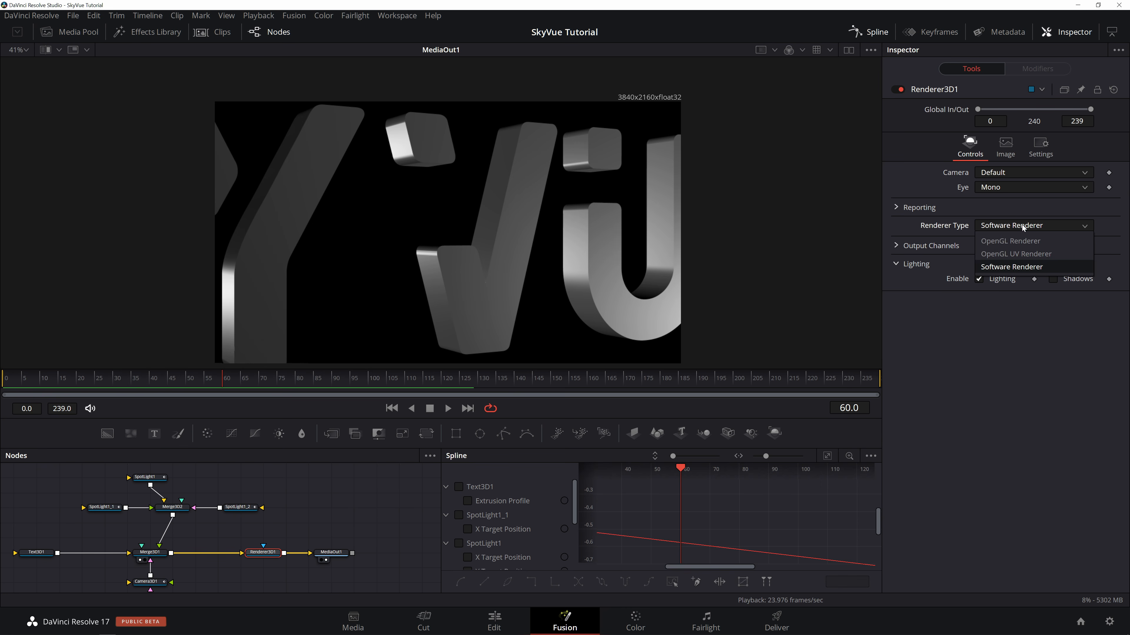
{"action": "left_click", "coordinate": [1019, 240]}
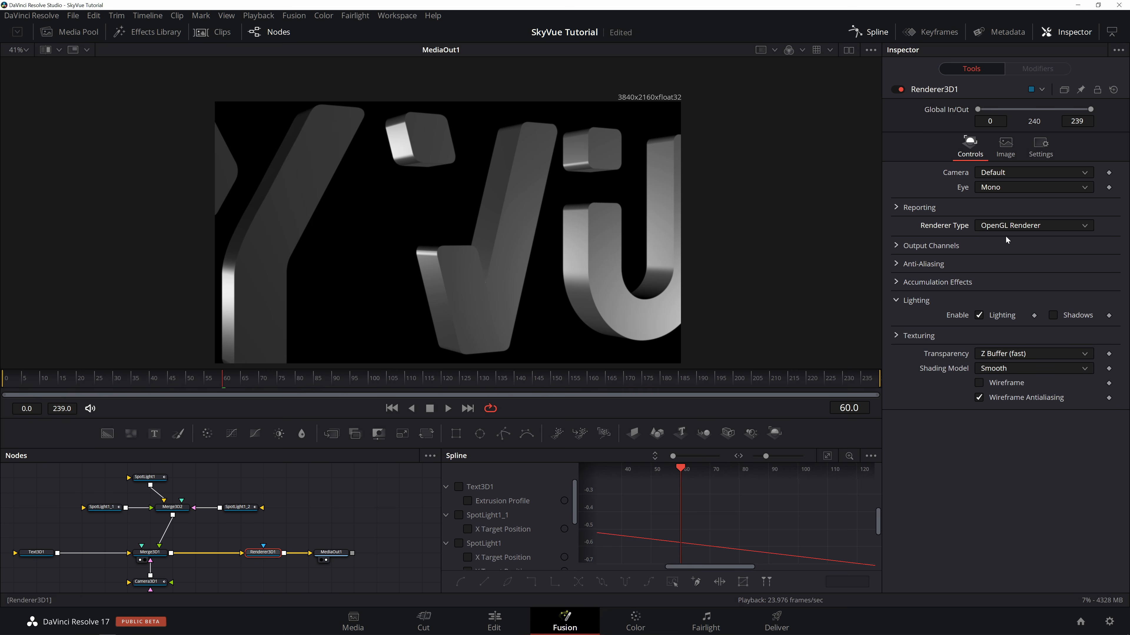
{"action": "left_click", "coordinate": [909, 248]}
{"action": "left_click", "coordinate": [909, 248]}
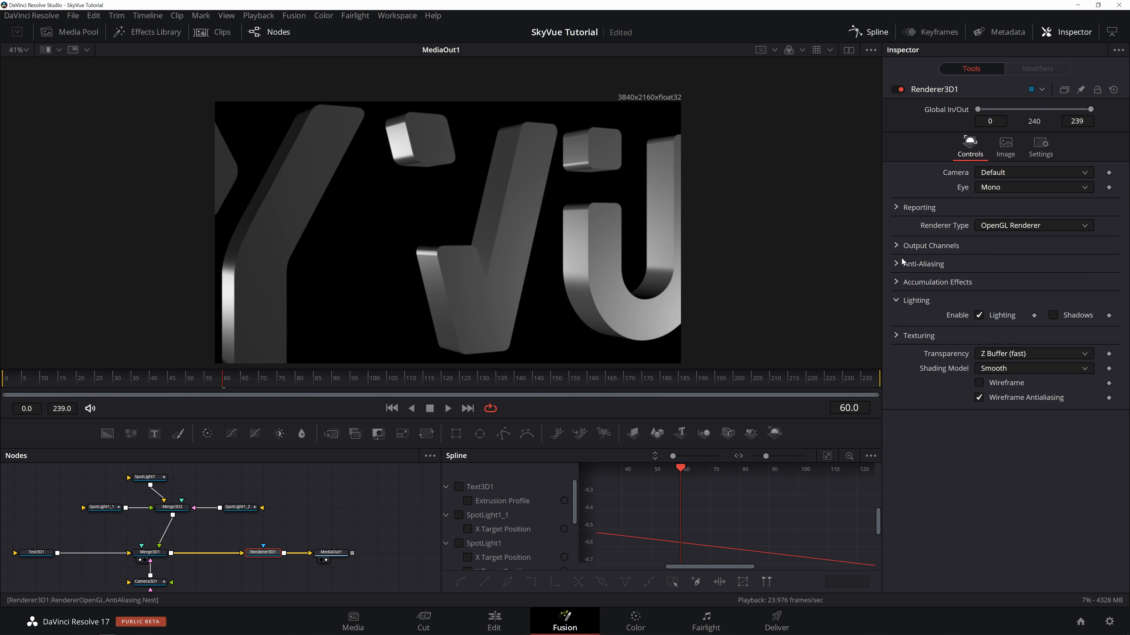
{"action": "left_click", "coordinate": [897, 265]}
{"action": "left_click", "coordinate": [896, 265]}
{"action": "left_click", "coordinate": [897, 283]}
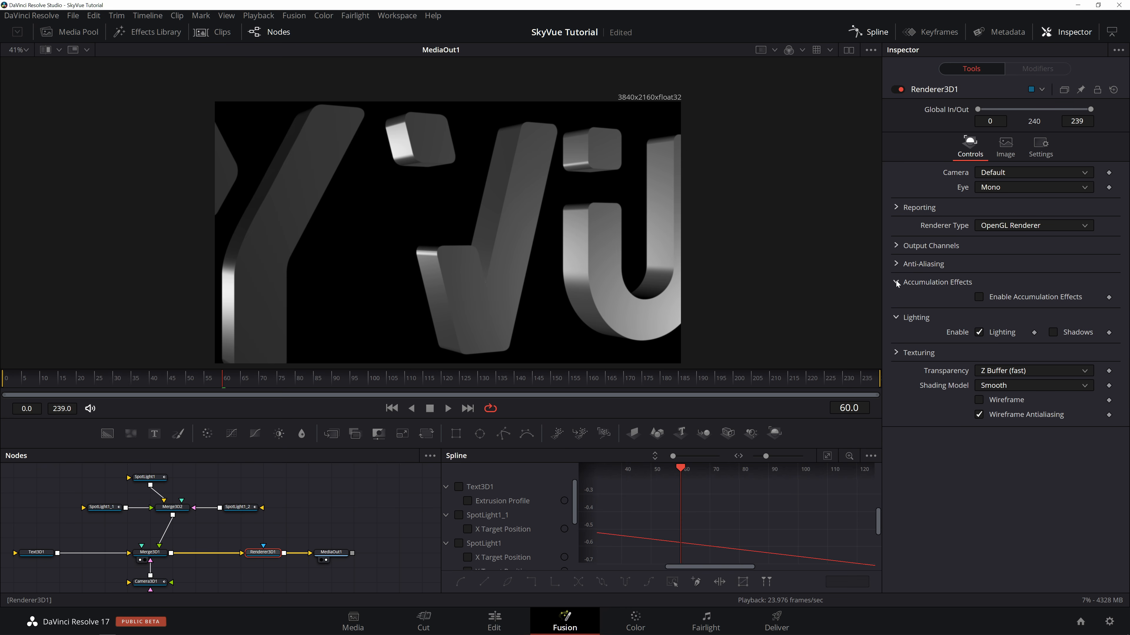
{"action": "left_click", "coordinate": [980, 297]}
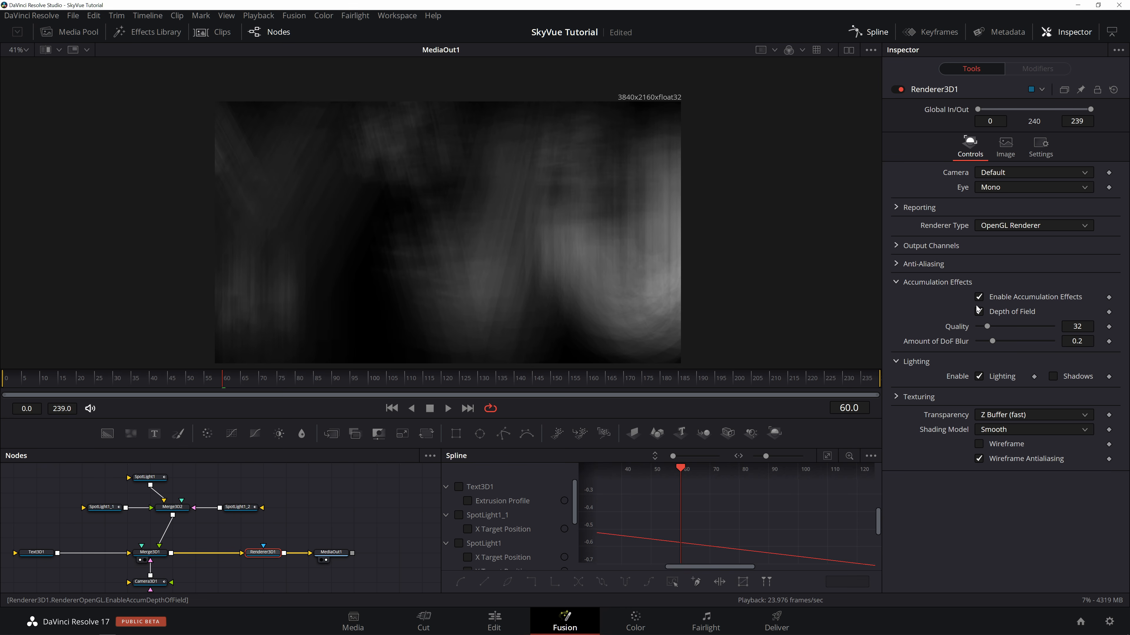
- Try a depth-of-field blur amount of 0.1 on Renderer3D1, and settle on 0.08
{"action": "double_click", "coordinate": [1077, 341]}
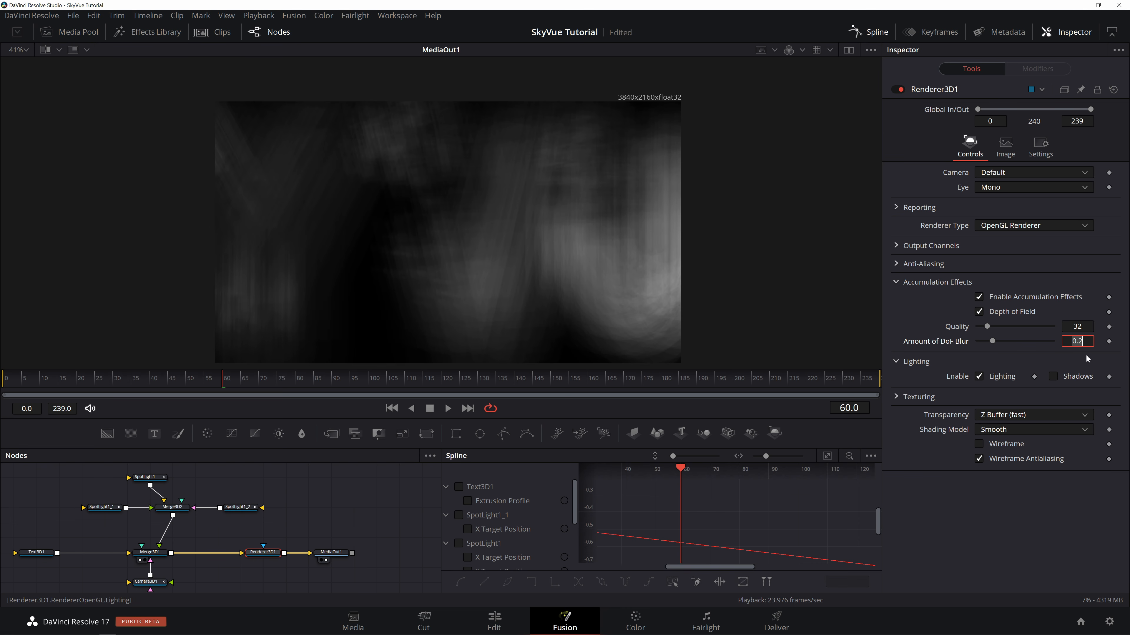
{"action": "type", "text": ".1"}
{"action": "key", "text": "Return"}
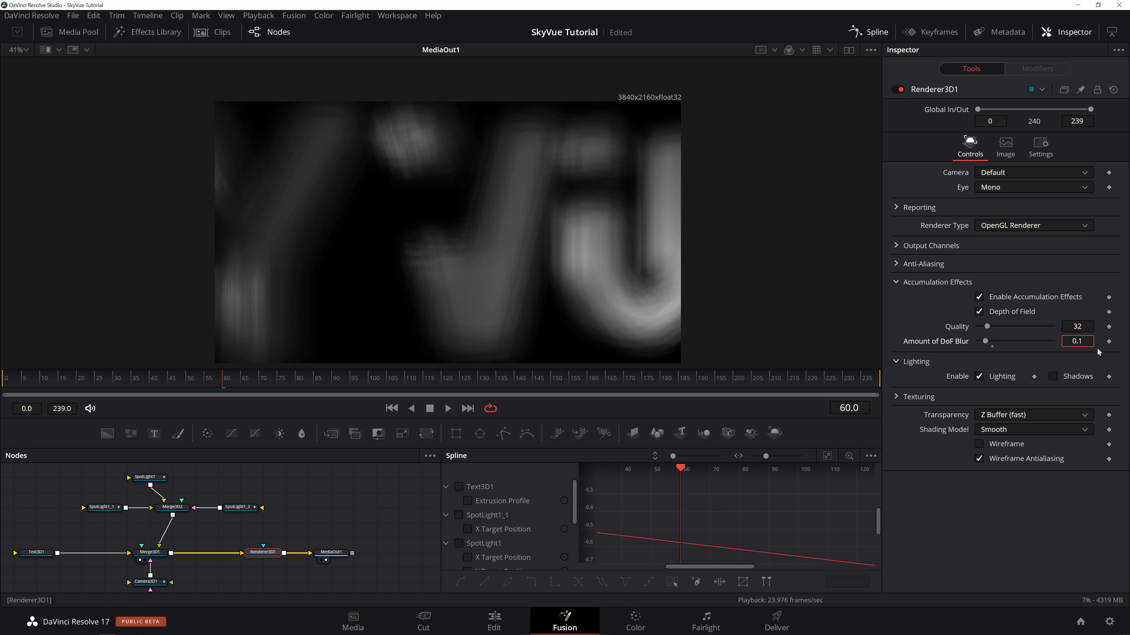
{"action": "key", "text": "BackSpace"}
{"action": "type", "text": "08"}
{"action": "key", "text": "Return"}
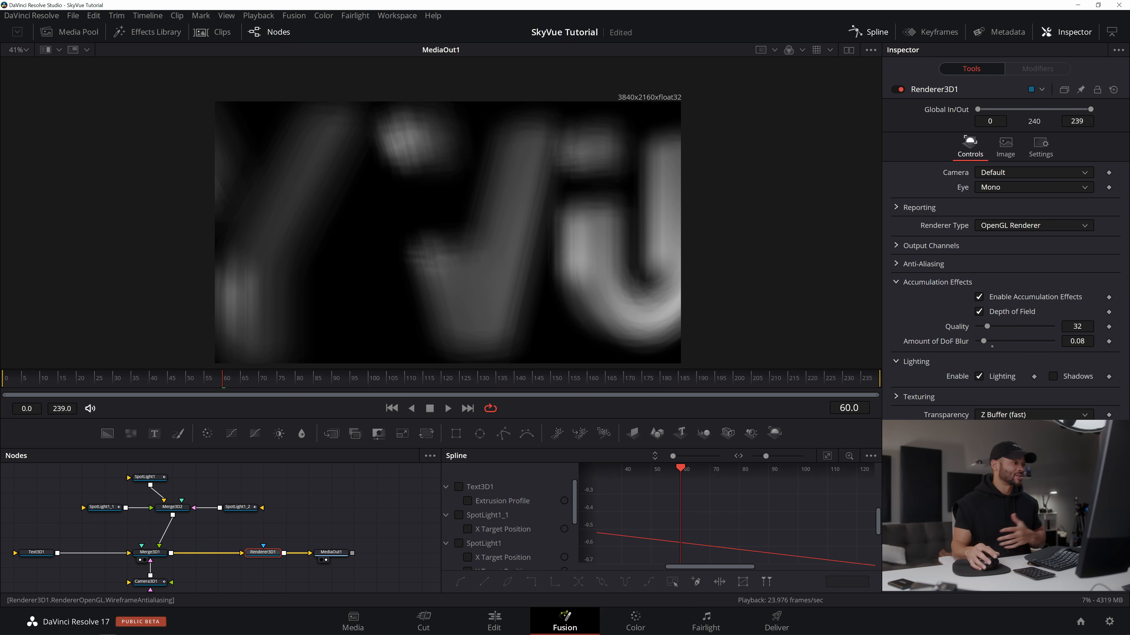
- Set Camera3D1's focal plane to 1.0
{"action": "left_click", "coordinate": [150, 584]}
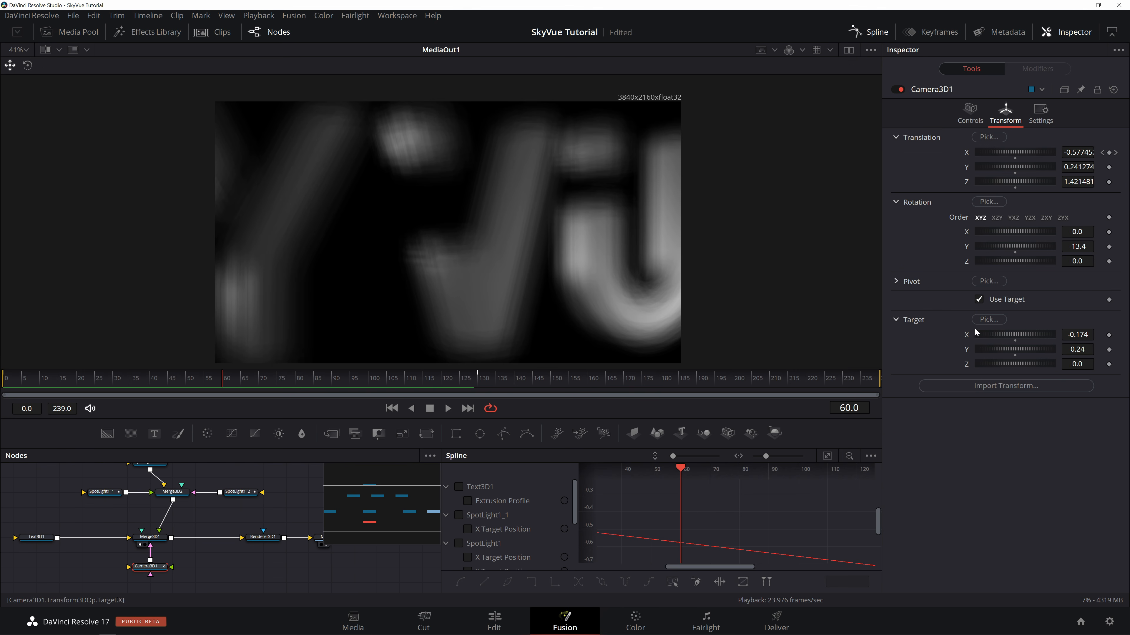
{"action": "left_click", "coordinate": [968, 115]}
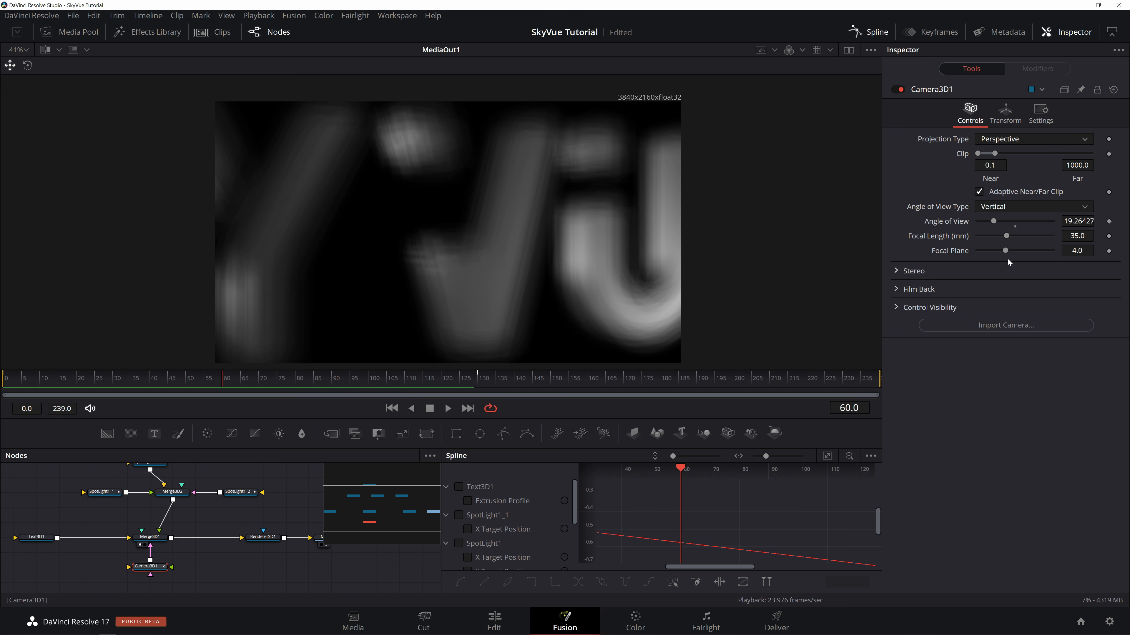
{"action": "left_click", "coordinate": [1077, 250]}
{"action": "type", "text": "1"}
{"action": "key", "text": "Return"}
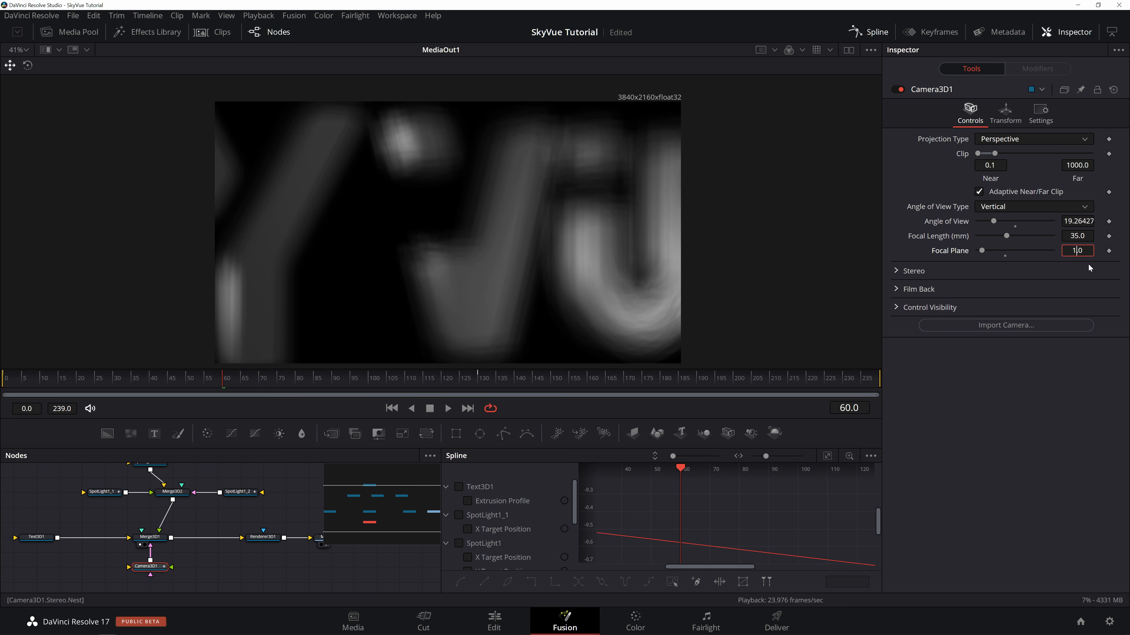
- Tune Camera3D1's focal plane by trying 1.2, 1.5, 1.55 and 1.45, and settle on 1.52
{"action": "type", "text": "1.2"}
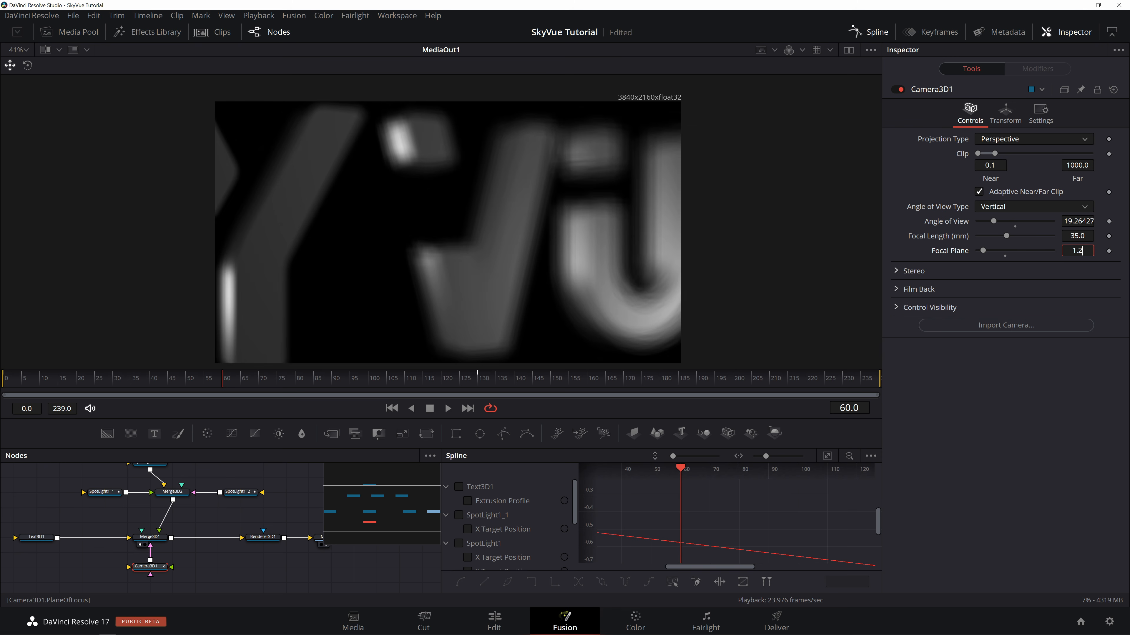
{"action": "type", "text": "3"}
{"action": "key", "text": "Return"}
{"action": "key", "text": "BackSpace"}
{"action": "type", "text": "5"}
{"action": "key", "text": "Return"}
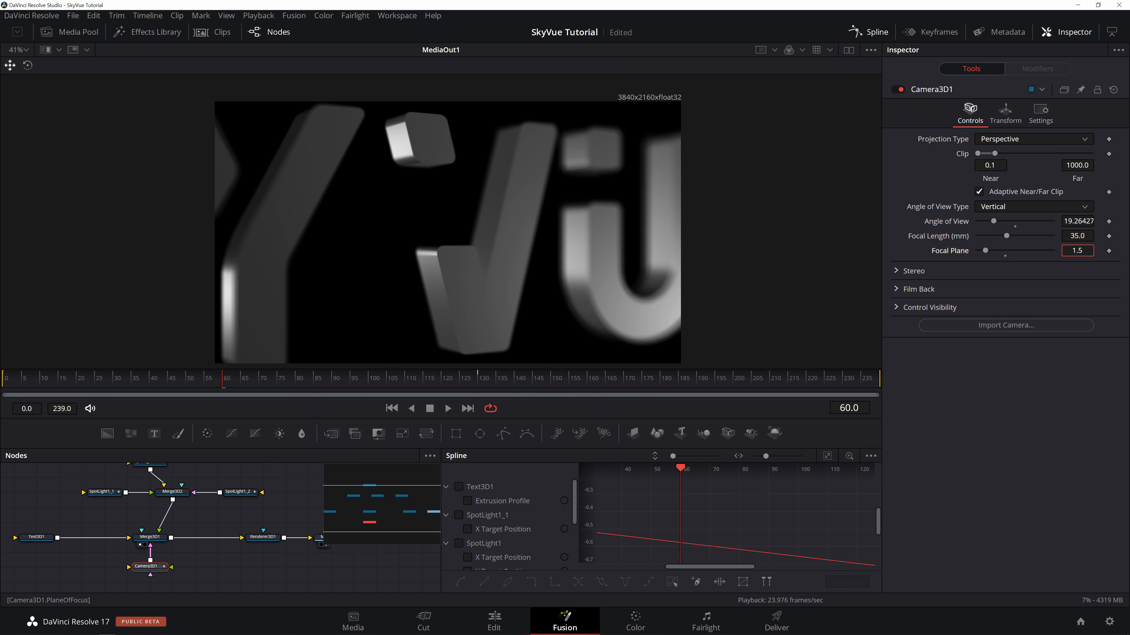
{"action": "type", "text": "5"}
{"action": "key", "text": "Return"}
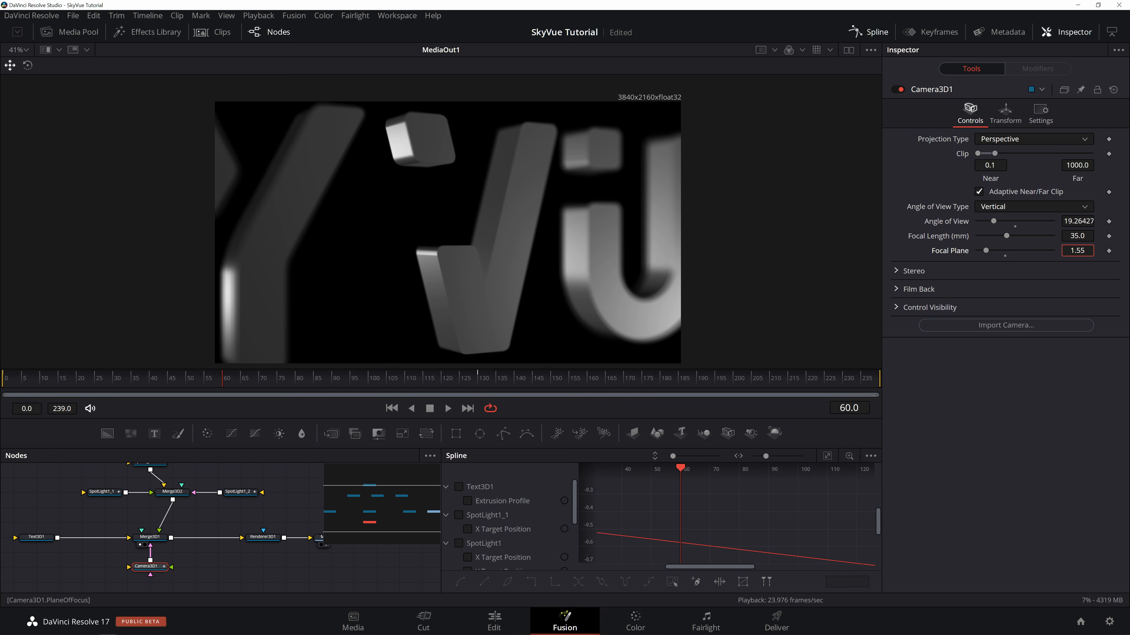
{"action": "key", "text": "BackSpace"}
{"action": "key", "text": "BackSpace"}
{"action": "type", "text": "45"}
{"action": "key", "text": "Return"}
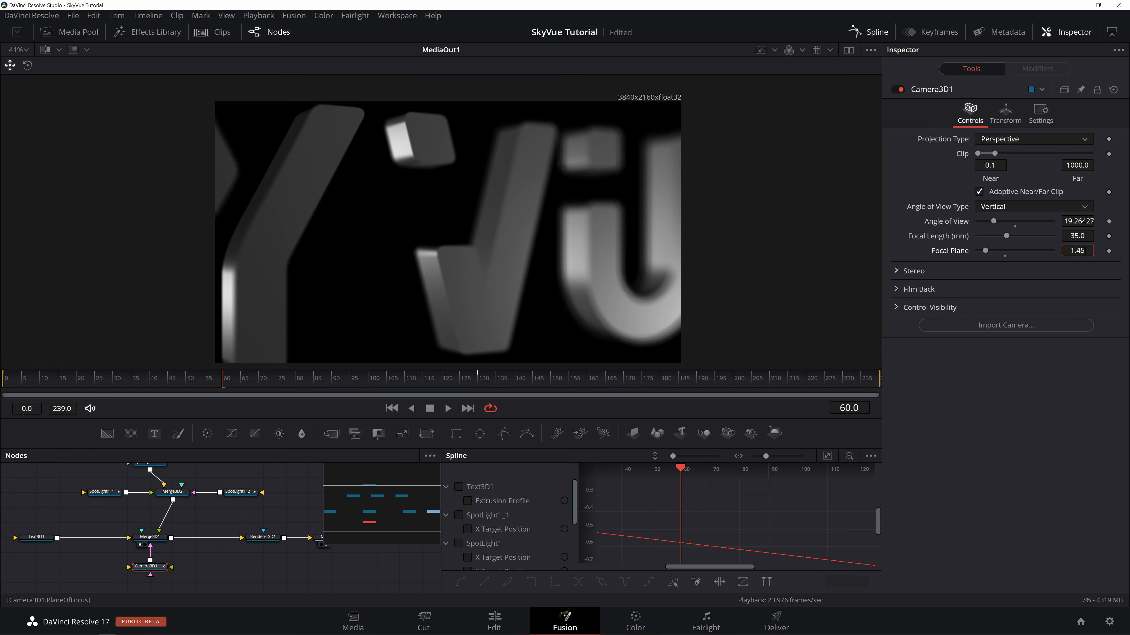
{"action": "key", "text": "BackSpace"}
{"action": "key", "text": "BackSpace"}
{"action": "type", "text": "52"}
{"action": "key", "text": "Return"}
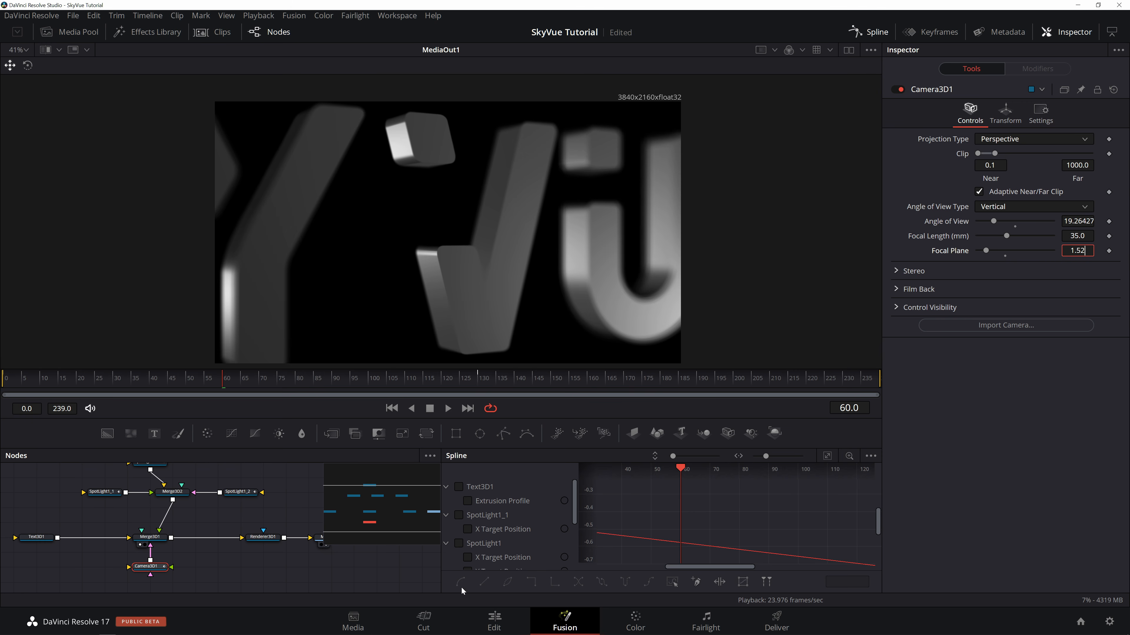
- Play the animation from frame 1 and replay its early frames to review the depth of field, and stop playback
{"action": "left_click", "coordinate": [8, 391]}
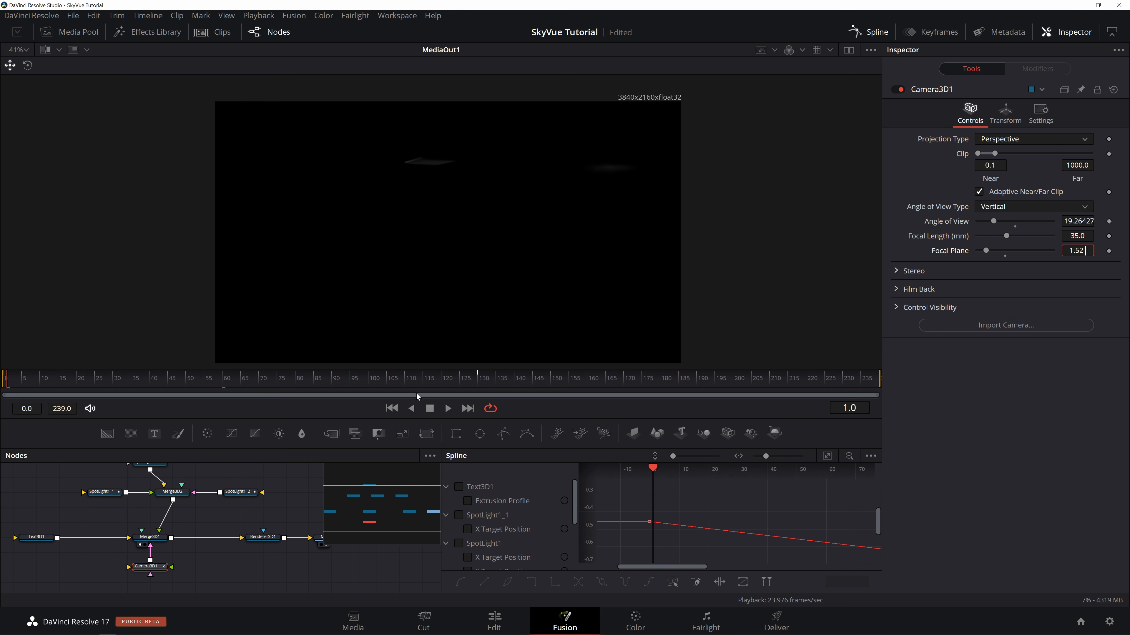
{"action": "left_click", "coordinate": [448, 408]}
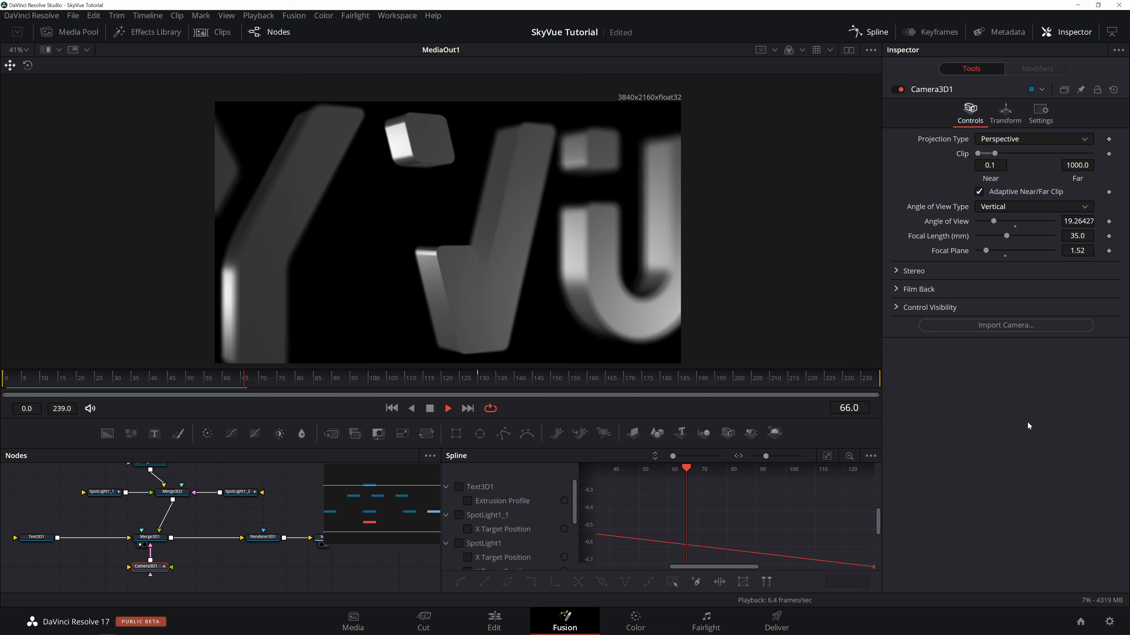
{"action": "left_click", "coordinate": [18, 384]}
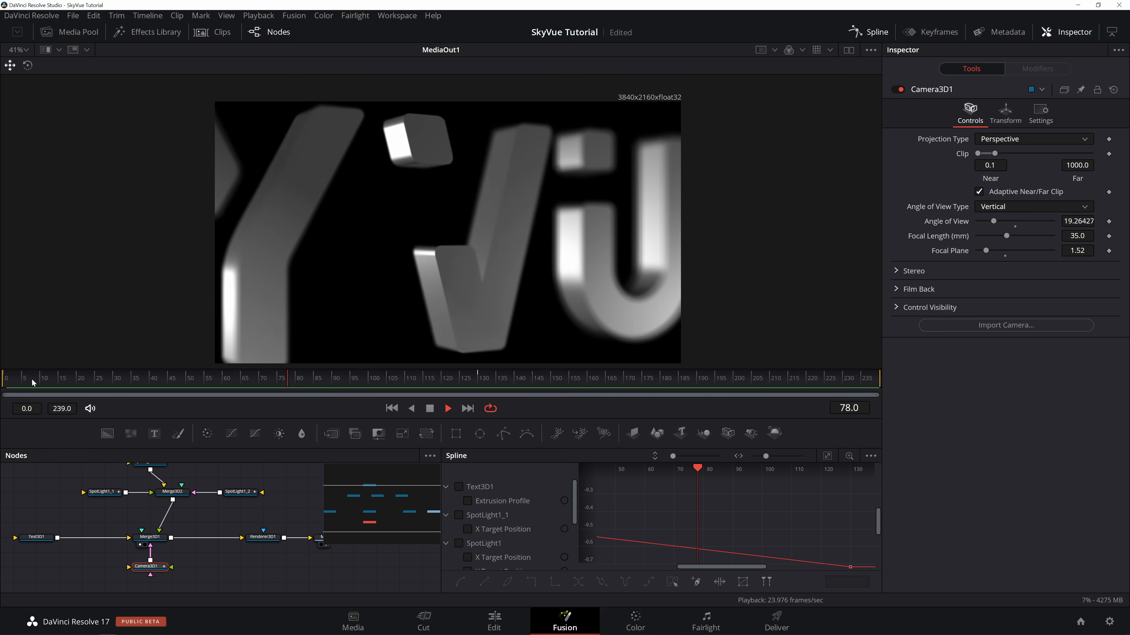
{"action": "left_click", "coordinate": [28, 379]}
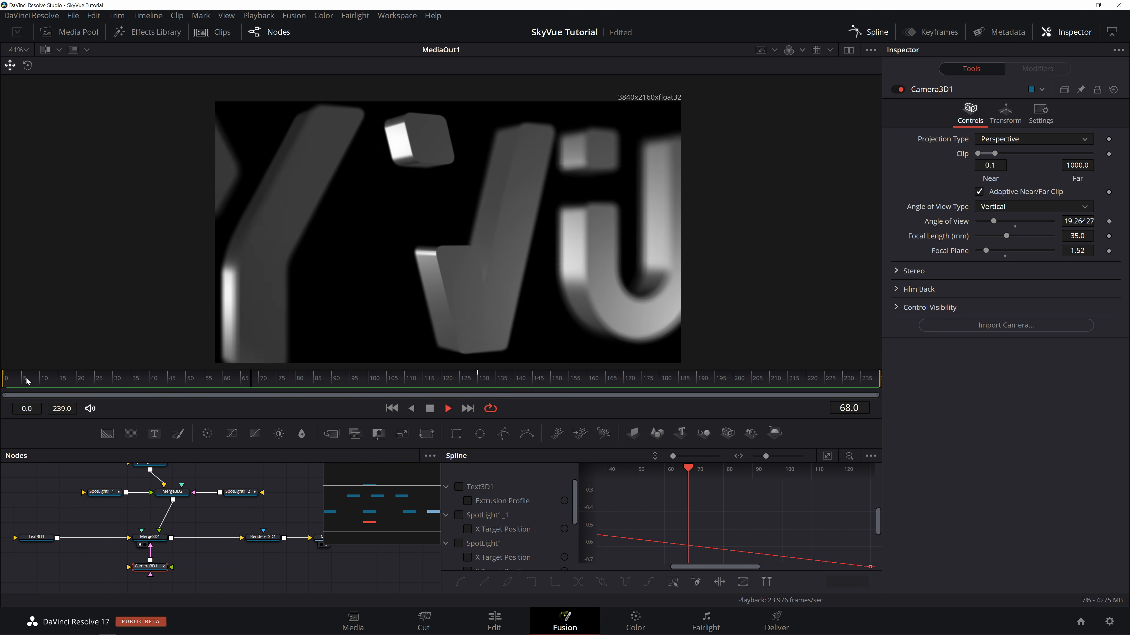
{"action": "left_click", "coordinate": [28, 379]}
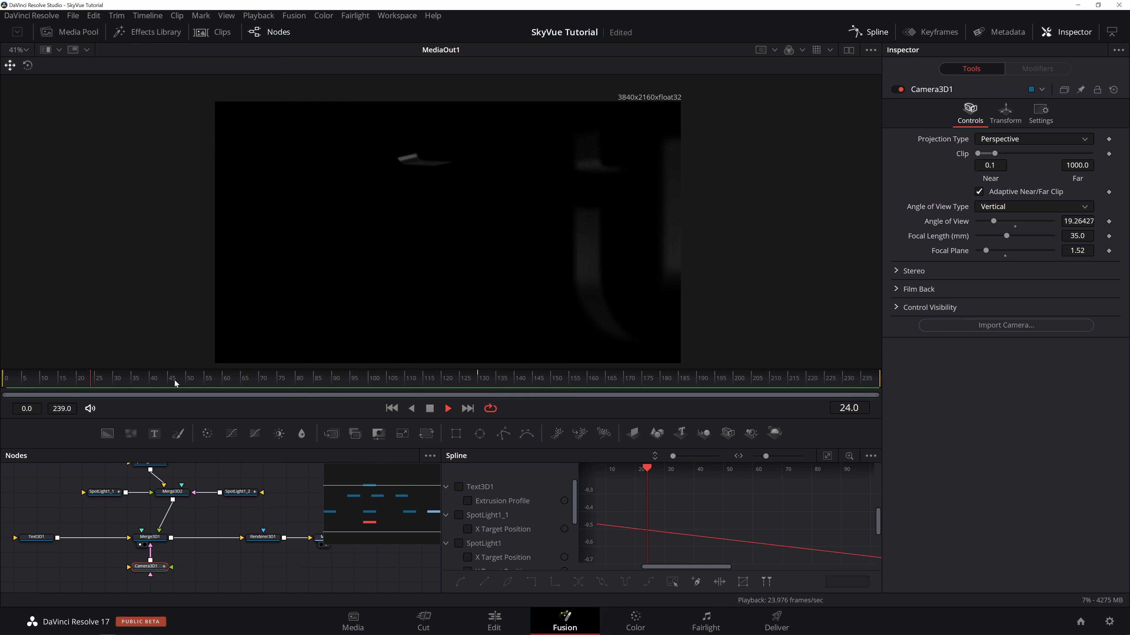
{"action": "key", "text": "space"}
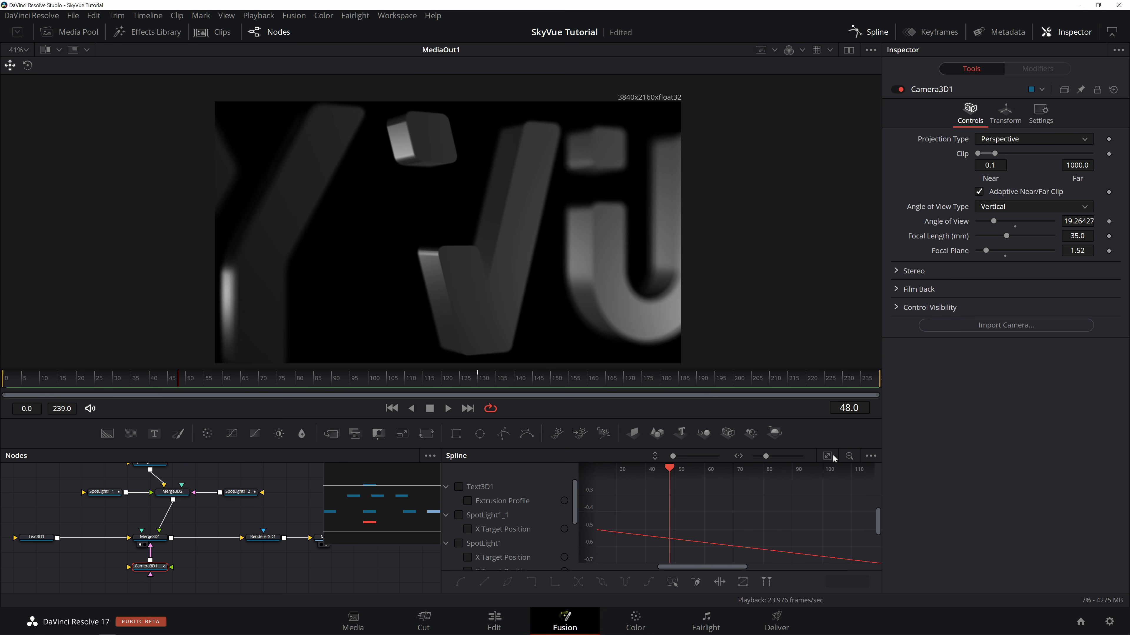
- Show the SpotLight1_1, SpotLight1 and SpotLight1_2 curves alongside Camera3D1's in an enlarged spline editor, fitted to view
{"action": "left_click", "coordinate": [827, 456]}
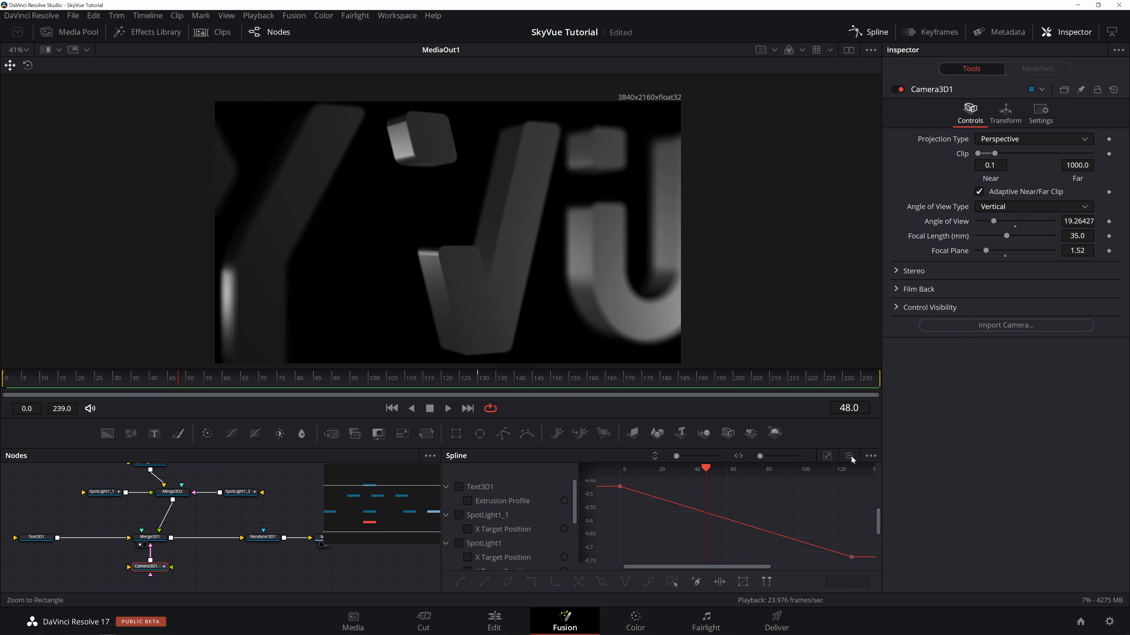
{"action": "scroll", "coordinate": [471, 503], "scroll_direction": "down", "scroll_amount": 1}
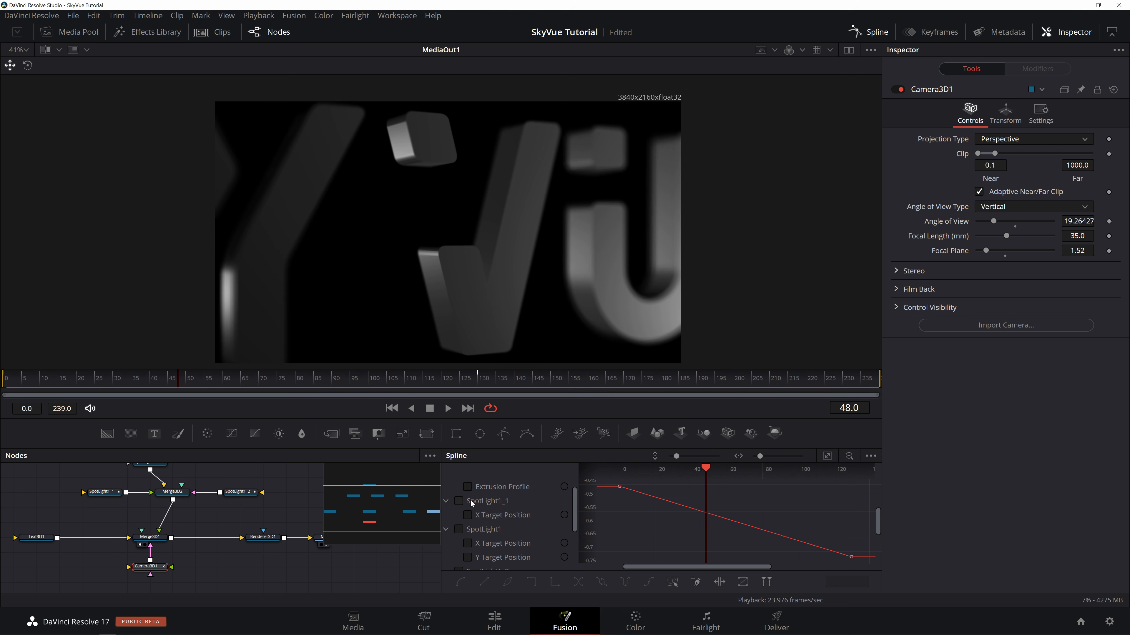
{"action": "left_click", "coordinate": [458, 501]}
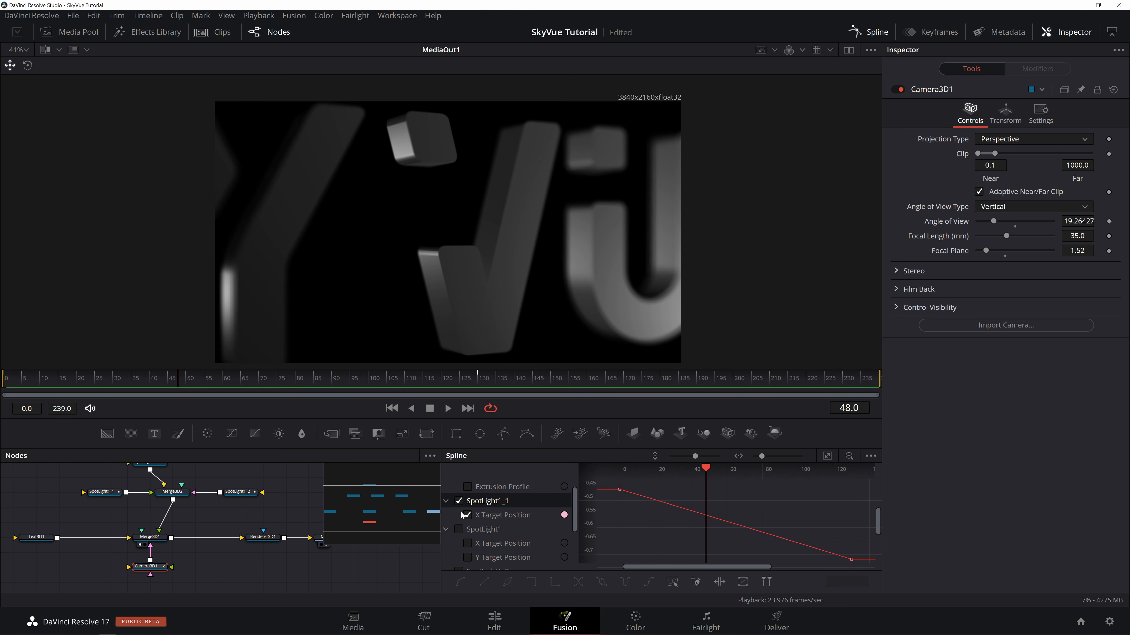
{"action": "left_click", "coordinate": [459, 531]}
{"action": "scroll", "coordinate": [535, 533], "scroll_direction": "down", "scroll_amount": 3}
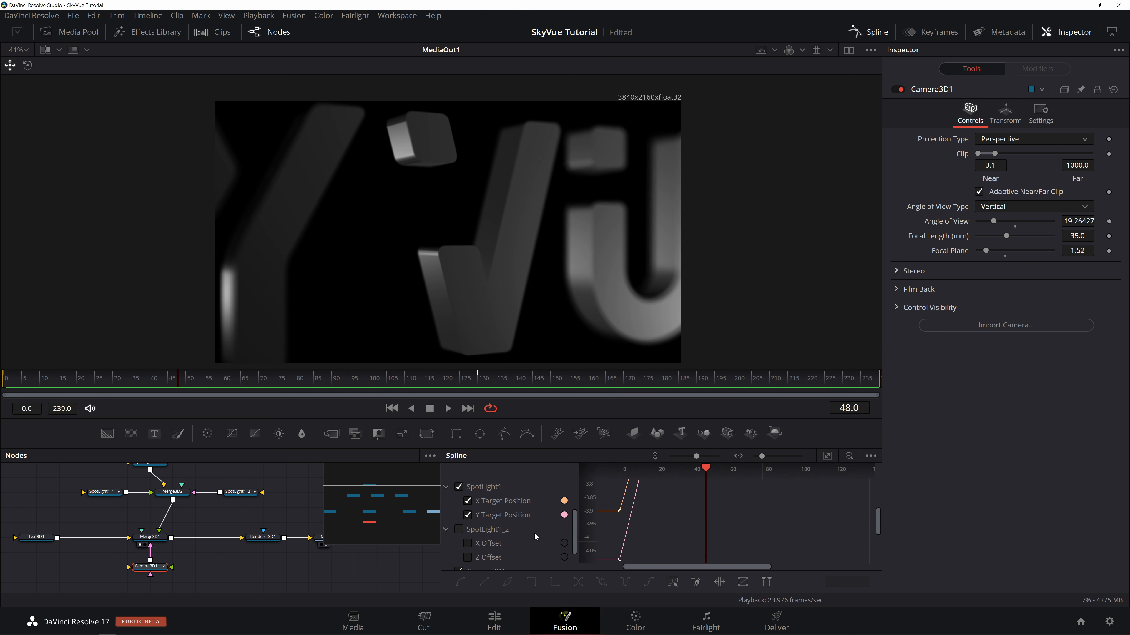
{"action": "left_click", "coordinate": [460, 531]}
{"action": "scroll", "coordinate": [489, 529], "scroll_direction": "down", "scroll_amount": 1}
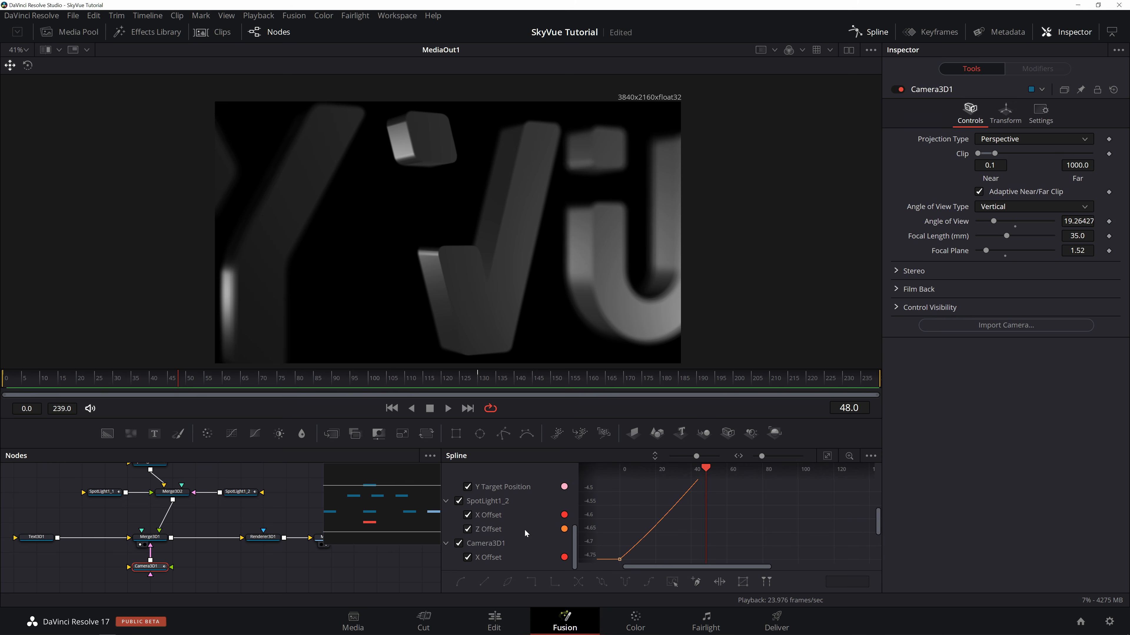
{"action": "left_click", "coordinate": [828, 456]}
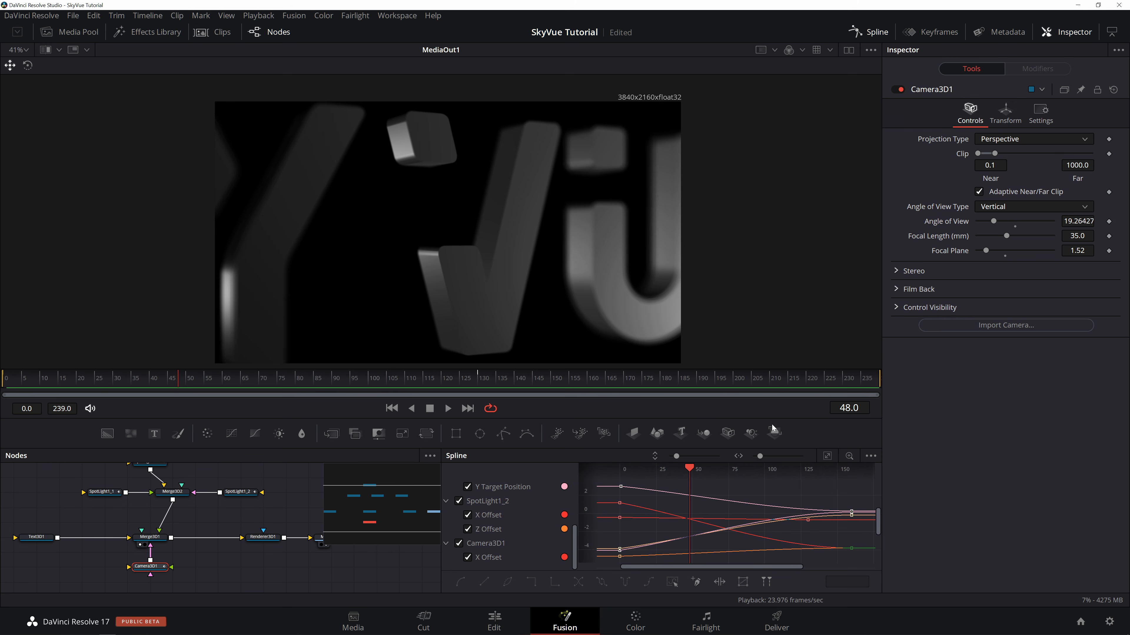
{"action": "left_click_drag", "start_coordinate": [773, 417], "coordinate": [774, 329]}
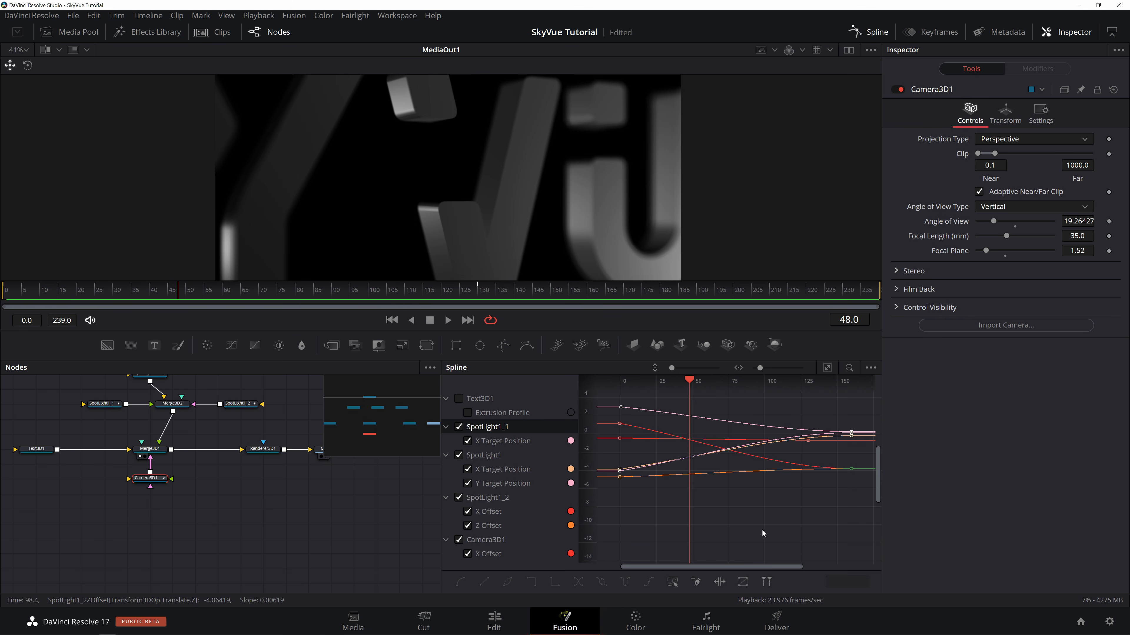
{"action": "left_click_drag", "start_coordinate": [747, 563], "coordinate": [785, 565]}
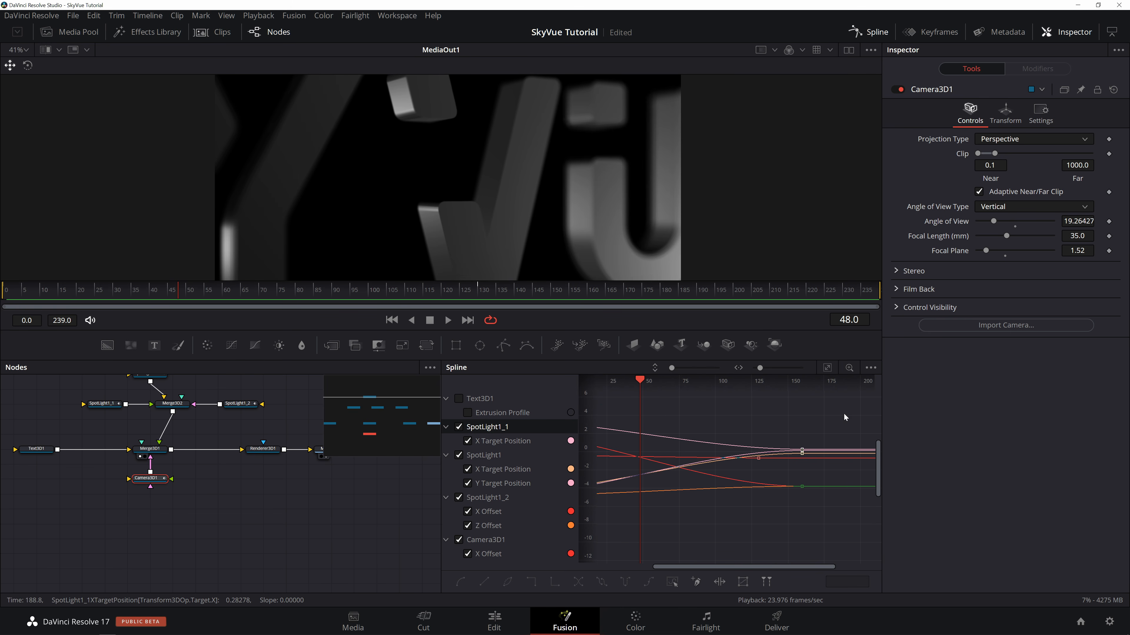
- Slow the spotlight and camera motion by moving their end keyframes forward in time, with the camera's at about frame 196
{"action": "left_click_drag", "start_coordinate": [844, 414], "coordinate": [748, 471]}
{"action": "left_click_drag", "start_coordinate": [830, 423], "coordinate": [722, 540]}
{"action": "scroll", "coordinate": [800, 457], "scroll_direction": "right", "scroll_amount": 4}
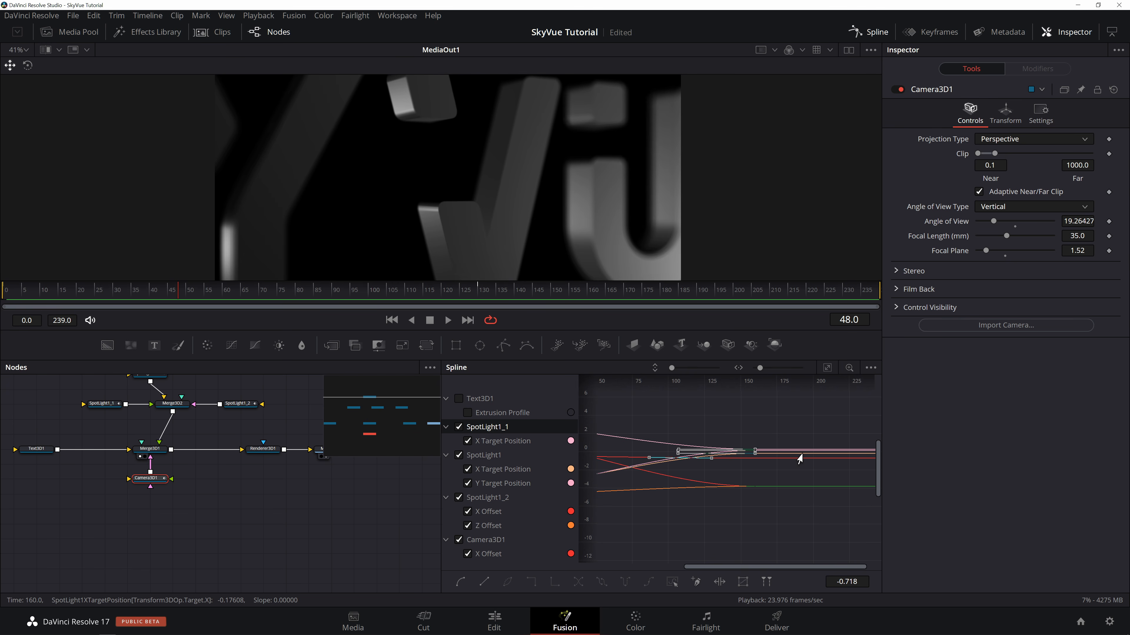
{"action": "left_click_drag", "start_coordinate": [708, 459], "coordinate": [801, 456]}
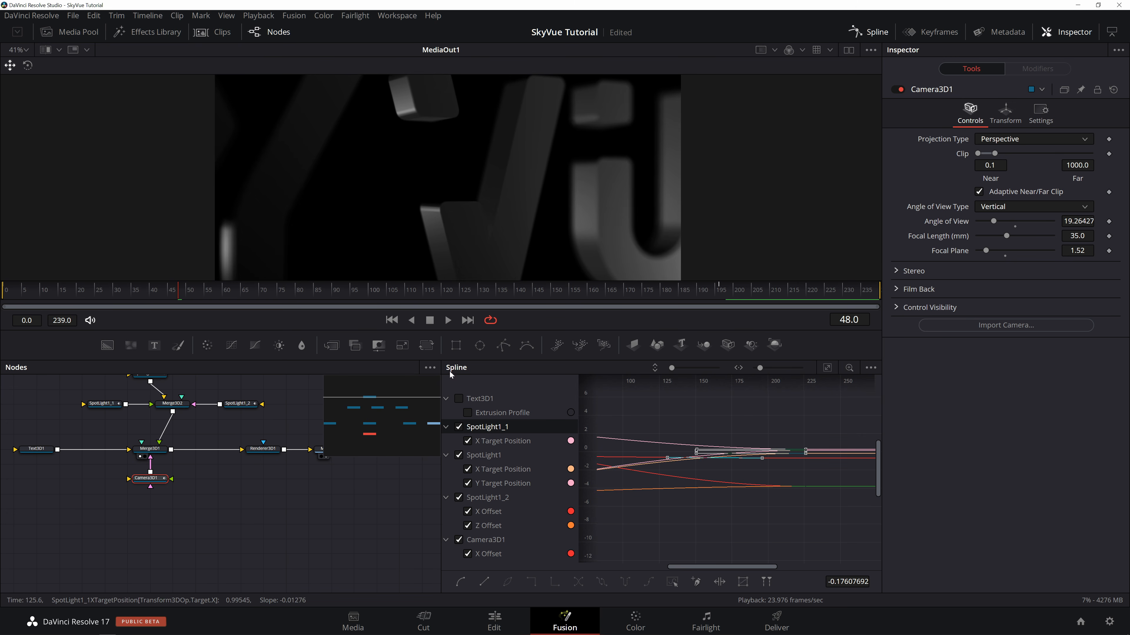
- Play the animation from the start to review the slowed motion, replay an early part, and stop playback
{"action": "left_click", "coordinate": [5, 294]}
{"action": "key", "text": "space"}
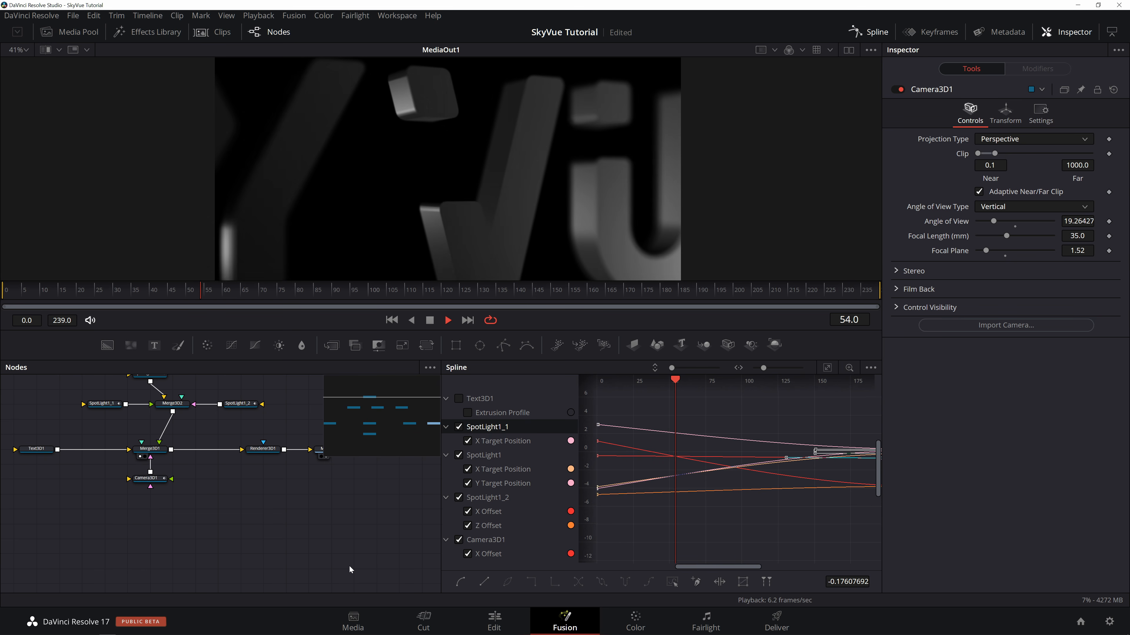
{"action": "left_click", "coordinate": [64, 292]}
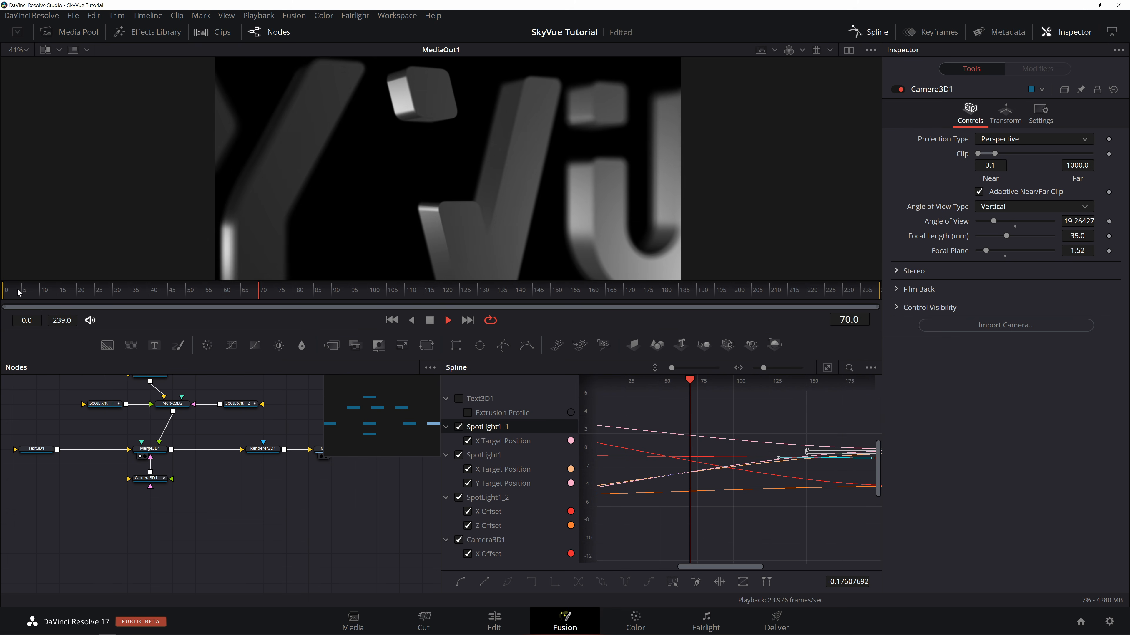
{"action": "key", "text": "space"}
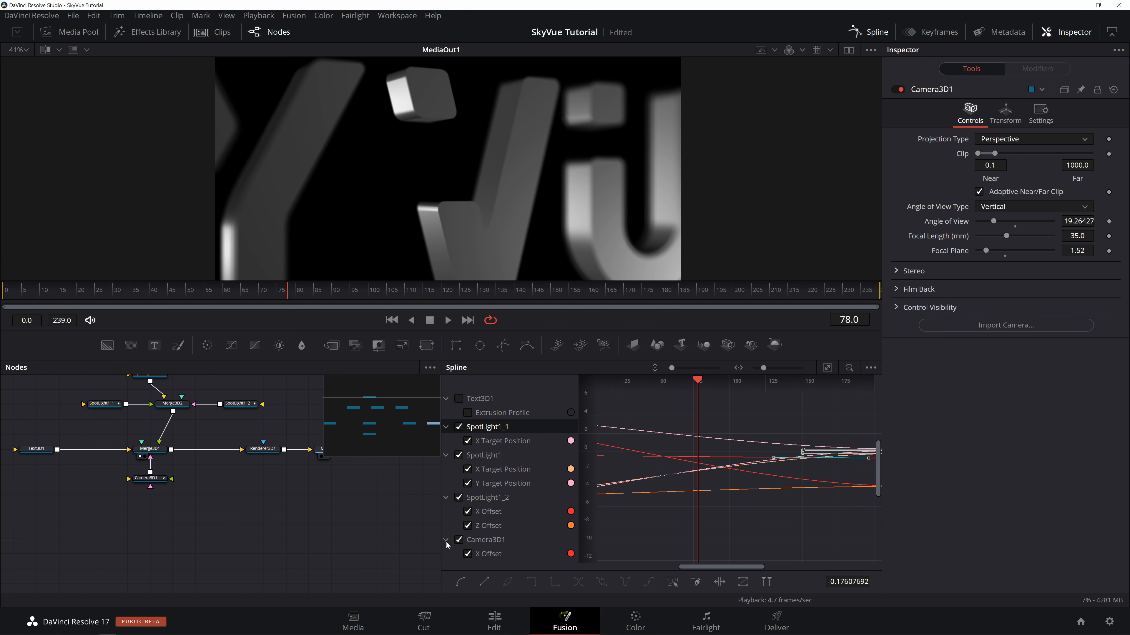
- Duplicate the SkyVue Logo copy composition in the media pool and open the duplicate in Fusion
{"action": "left_click", "coordinate": [493, 623]}
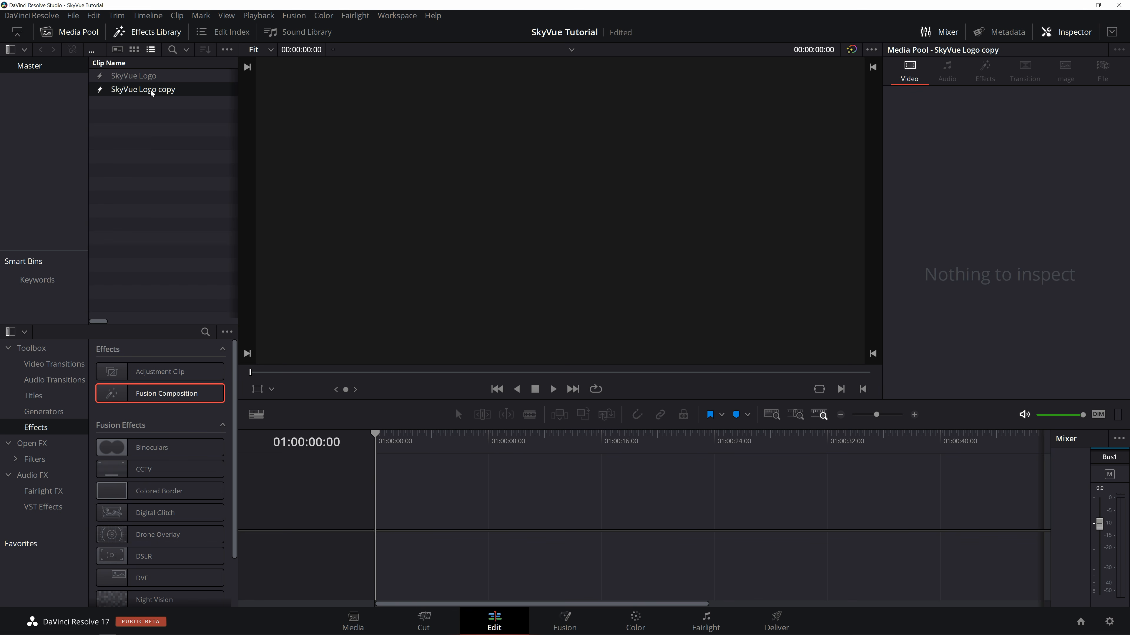
{"action": "left_click", "coordinate": [148, 163]}
{"action": "key", "text": "ctrl+v"}
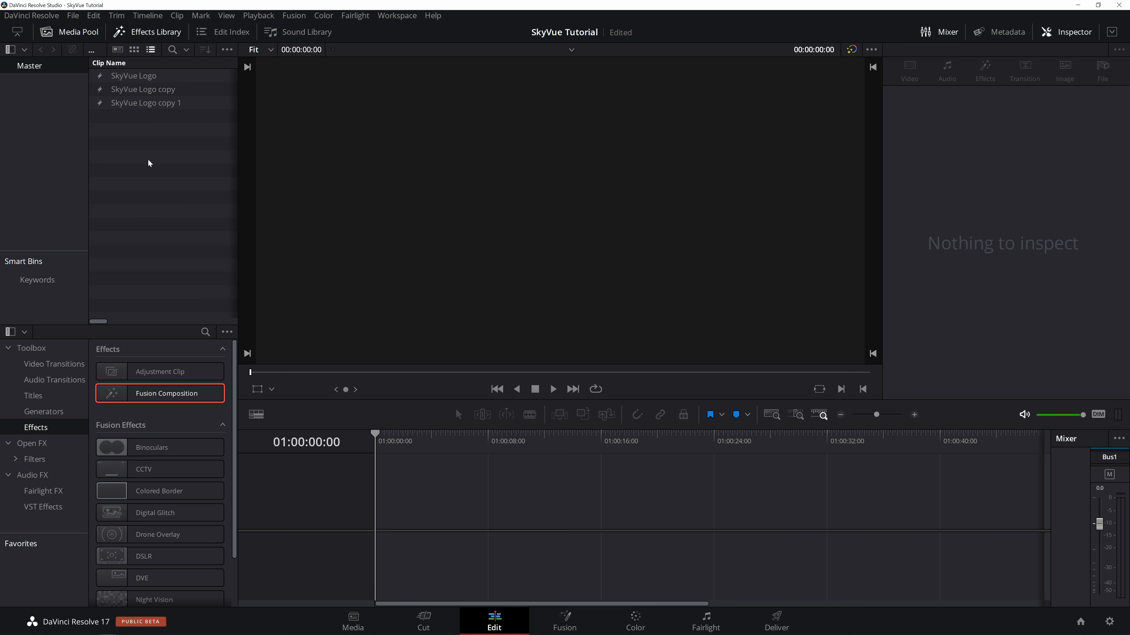
{"action": "right_click", "coordinate": [152, 96]}
{"action": "right_click", "coordinate": [134, 103]}
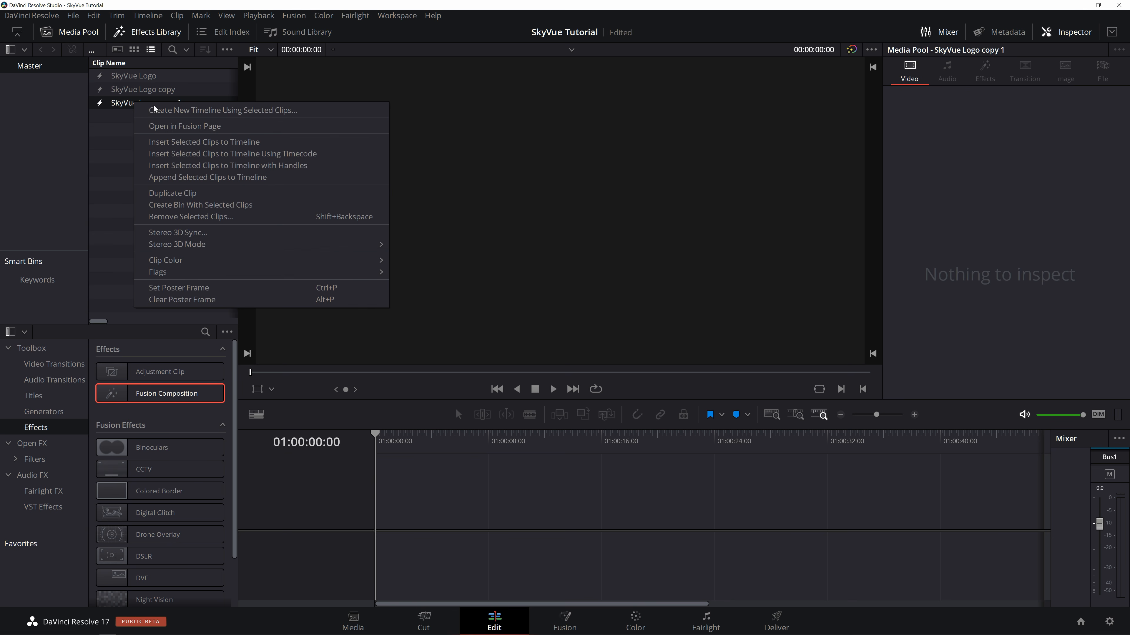
{"action": "left_click", "coordinate": [180, 130]}
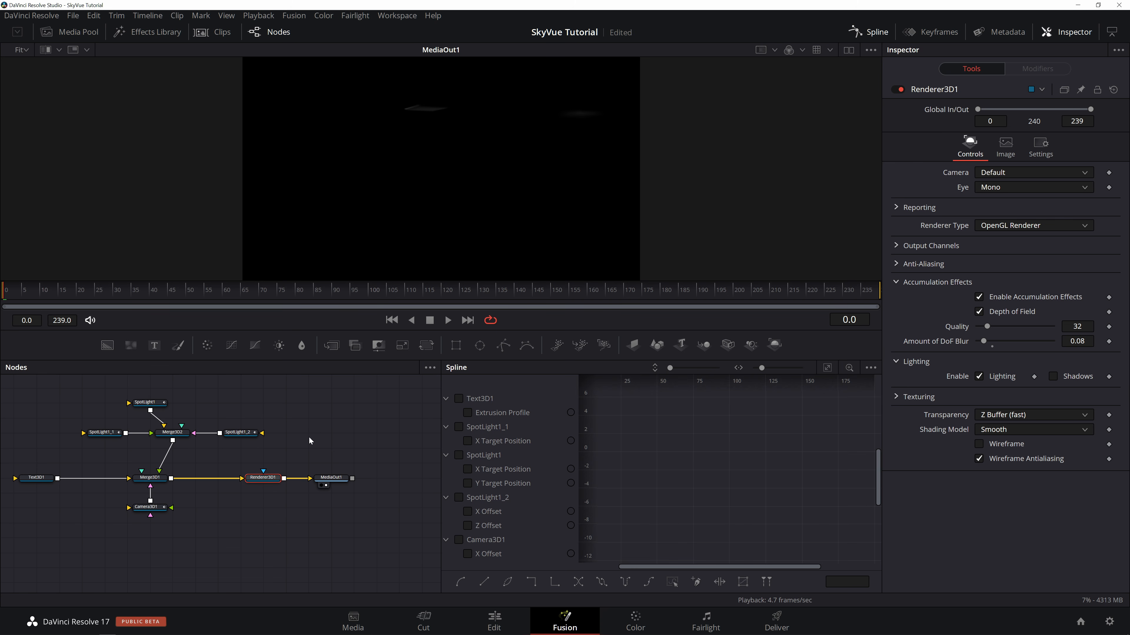
- Go to frame 99 and show Merge3D1's 3D scene in a second viewer beside MediaOut1, orbited to a side angle
{"action": "left_click_drag", "start_coordinate": [311, 441], "coordinate": [361, 475]}
{"action": "left_click_drag", "start_coordinate": [347, 300], "coordinate": [368, 296]}
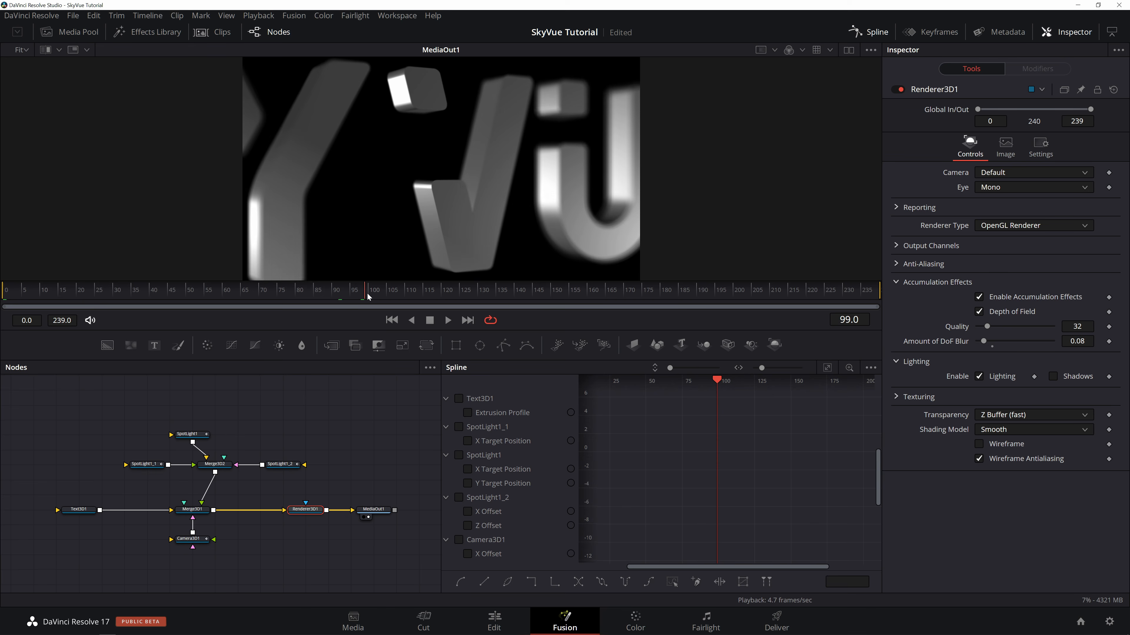
{"action": "left_click", "coordinate": [850, 50]}
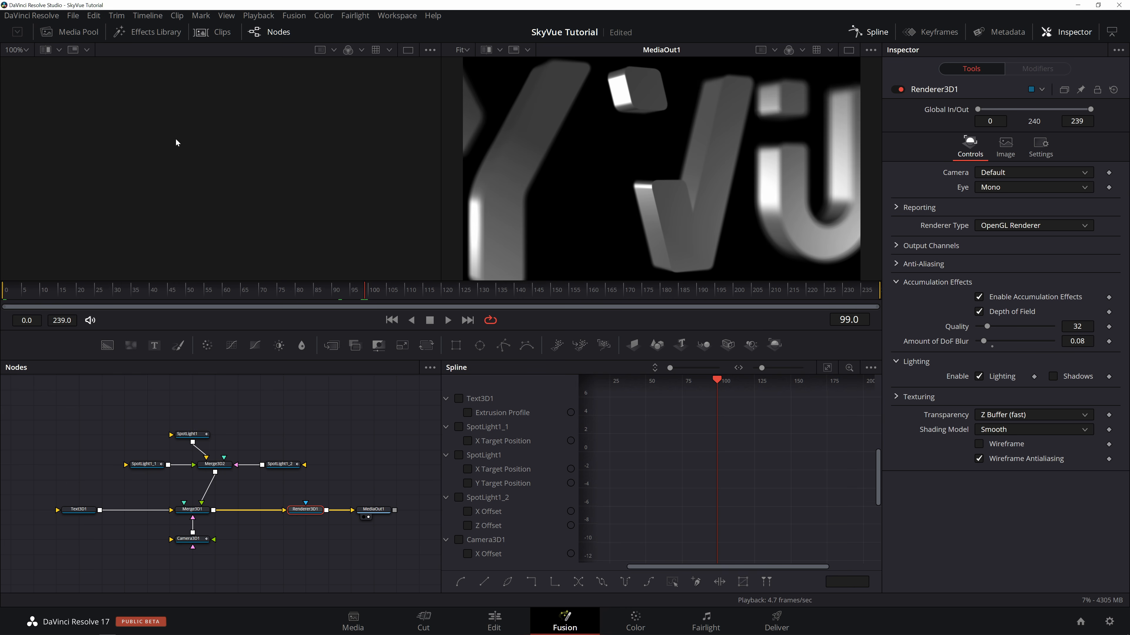
{"action": "left_click_drag", "start_coordinate": [192, 510], "coordinate": [237, 148]}
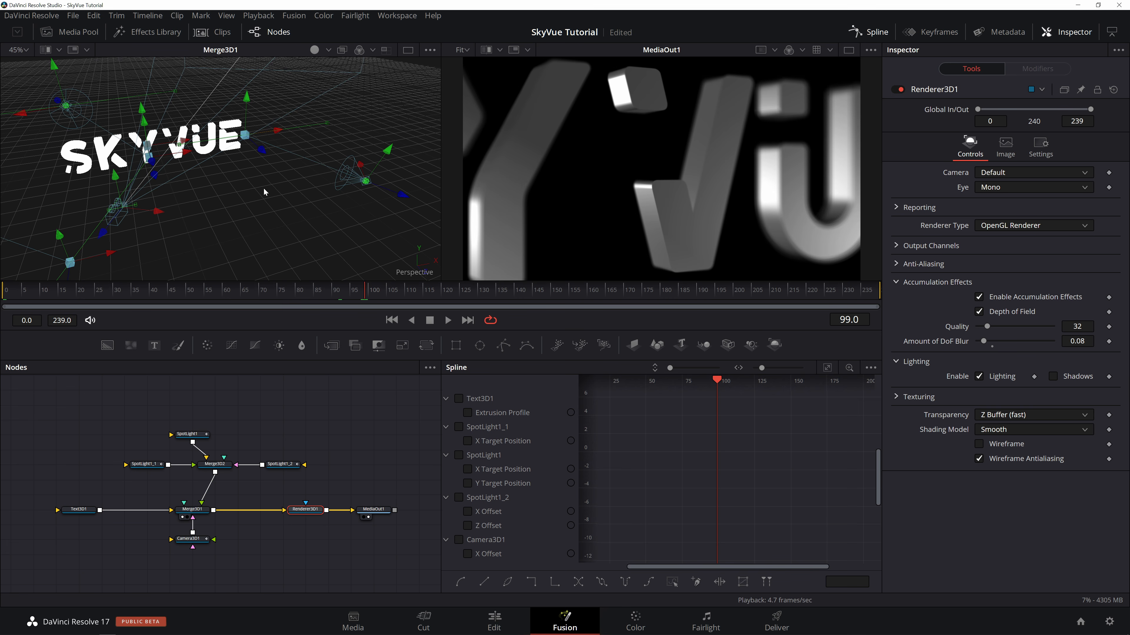
{"action": "left_click_drag", "start_coordinate": [285, 214], "coordinate": [231, 185]}
{"action": "scroll", "coordinate": [318, 159], "scroll_direction": "up", "scroll_amount": 1}
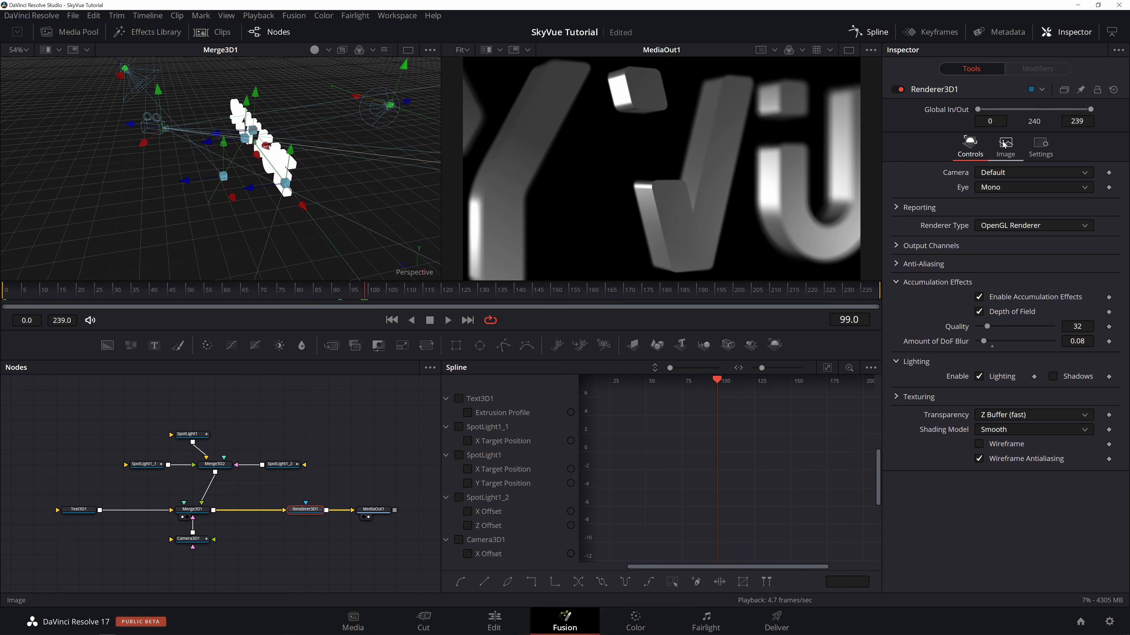
- Delete Camera3D1's X translation keyframes at frames 196 and 0
{"action": "left_click", "coordinate": [203, 539]}
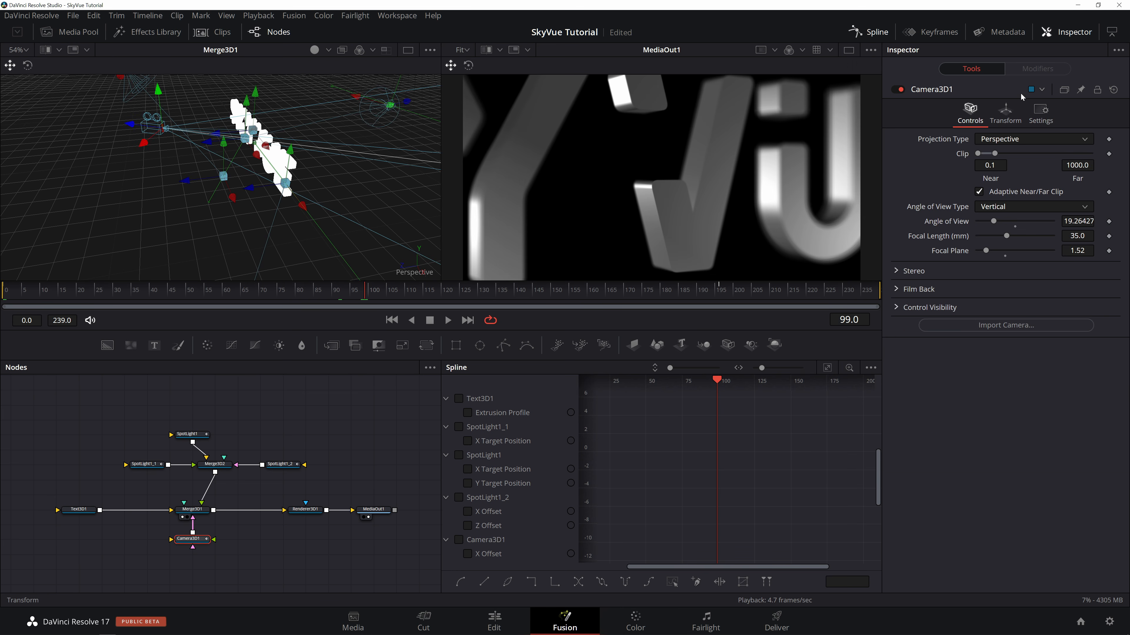
{"action": "left_click", "coordinate": [1005, 115]}
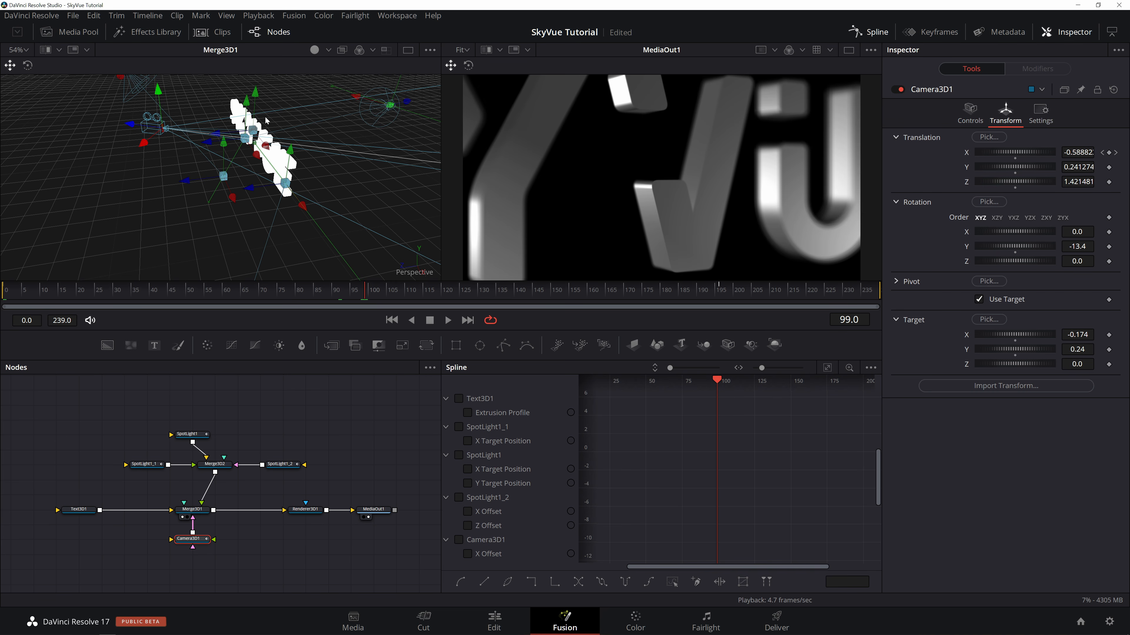
{"action": "left_click", "coordinate": [1116, 152]}
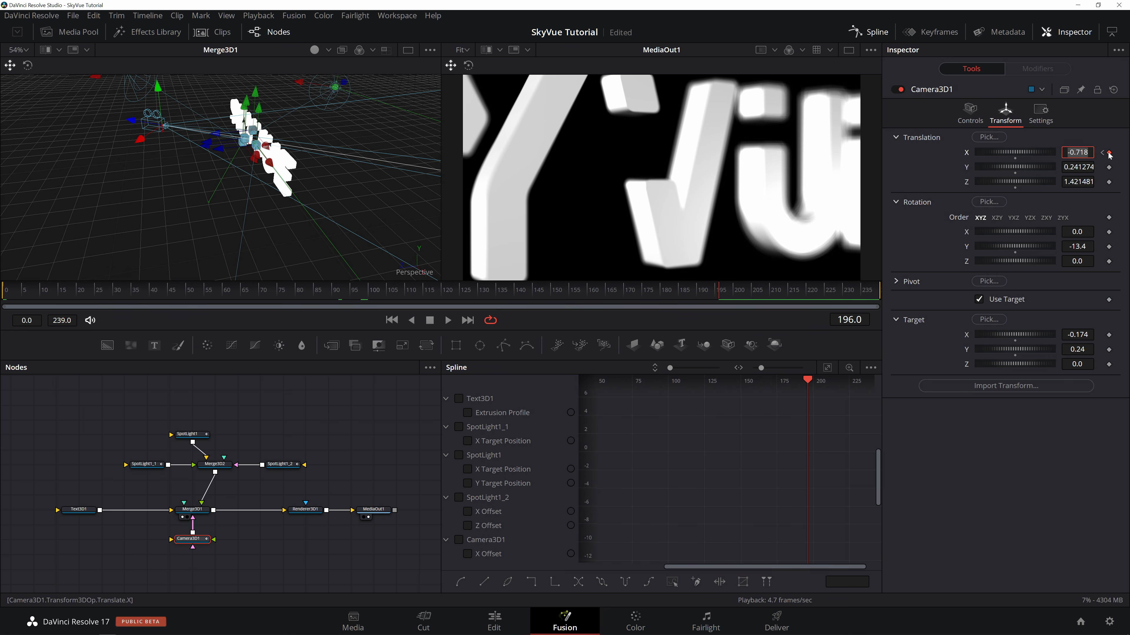
{"action": "left_click", "coordinate": [1108, 153]}
{"action": "left_click", "coordinate": [1102, 153]}
{"action": "left_click", "coordinate": [1109, 152]}
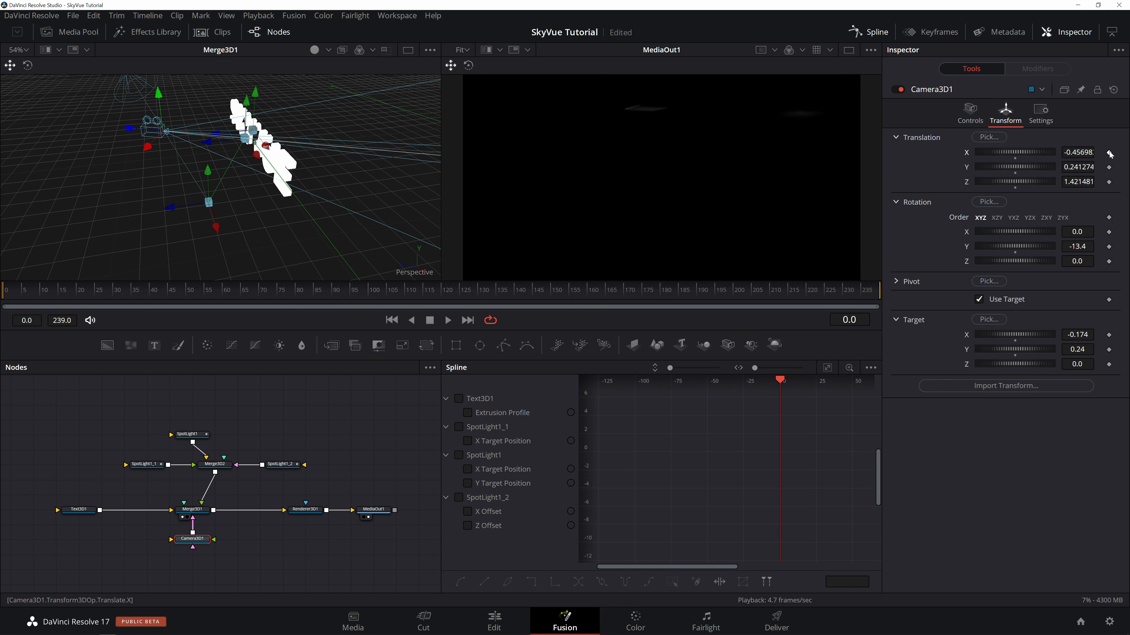
- At frame 123, move the camera in the 3D scene close to the logo's E end, about X 1.87, Y 0.24, Z 0.42
{"action": "left_click_drag", "start_coordinate": [147, 148], "coordinate": [138, 242]}
{"action": "left_click", "coordinate": [452, 294]}
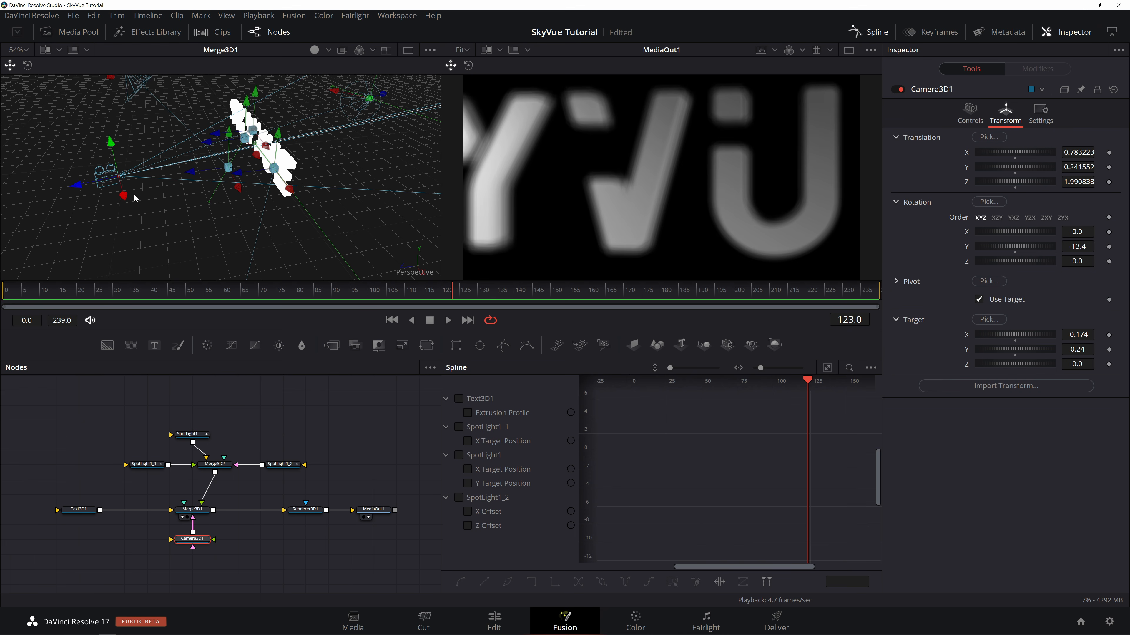
{"action": "left_click_drag", "start_coordinate": [123, 198], "coordinate": [310, 225]}
{"action": "scroll", "coordinate": [333, 186], "scroll_direction": "down", "scroll_amount": 3}
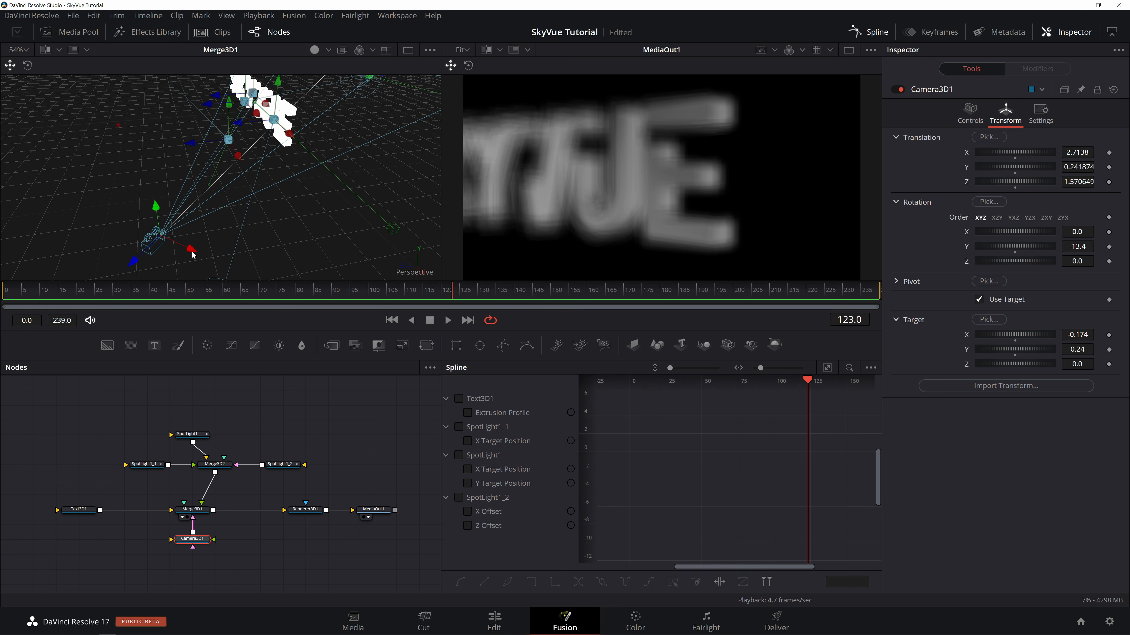
{"action": "left_click_drag", "start_coordinate": [133, 266], "coordinate": [319, 157]}
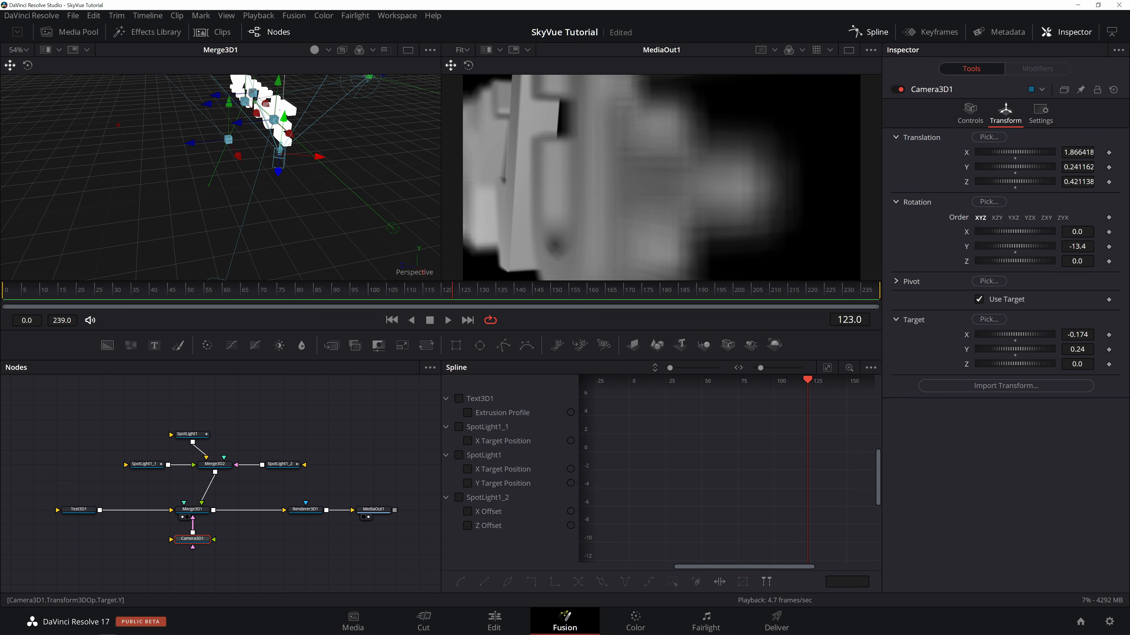
- Set the camera's target Z to 0.29 and refine its translation to about X 1.725, Y 0.244, Z 0.361
{"action": "left_click_drag", "start_coordinate": [1040, 366], "coordinate": [1041, 367]}
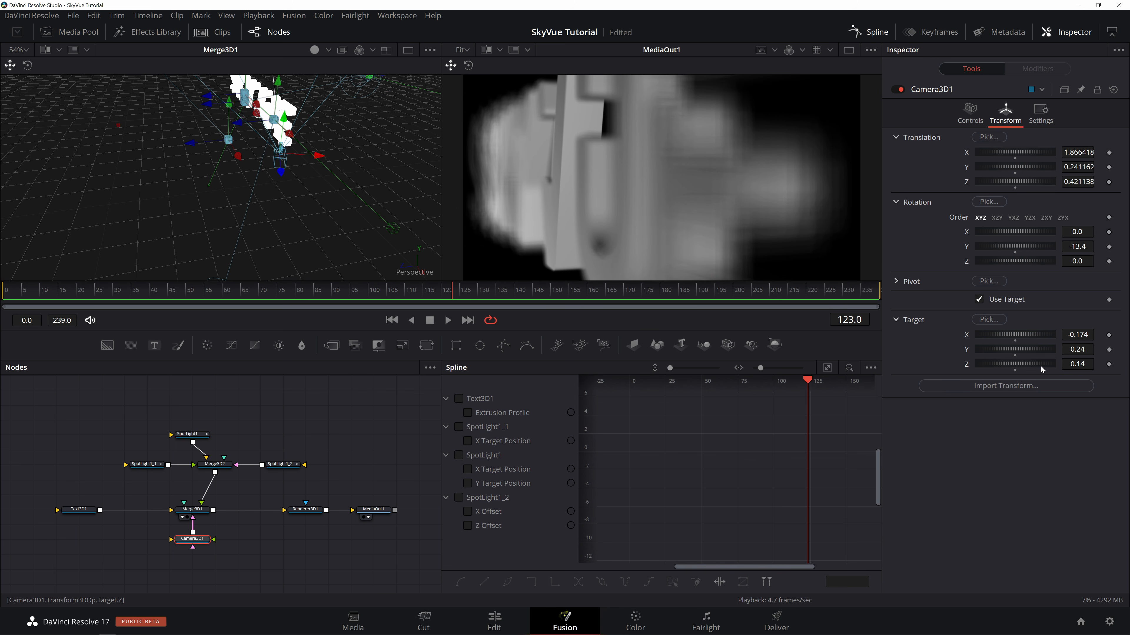
{"action": "left_click_drag", "start_coordinate": [1041, 367], "coordinate": [1042, 367]}
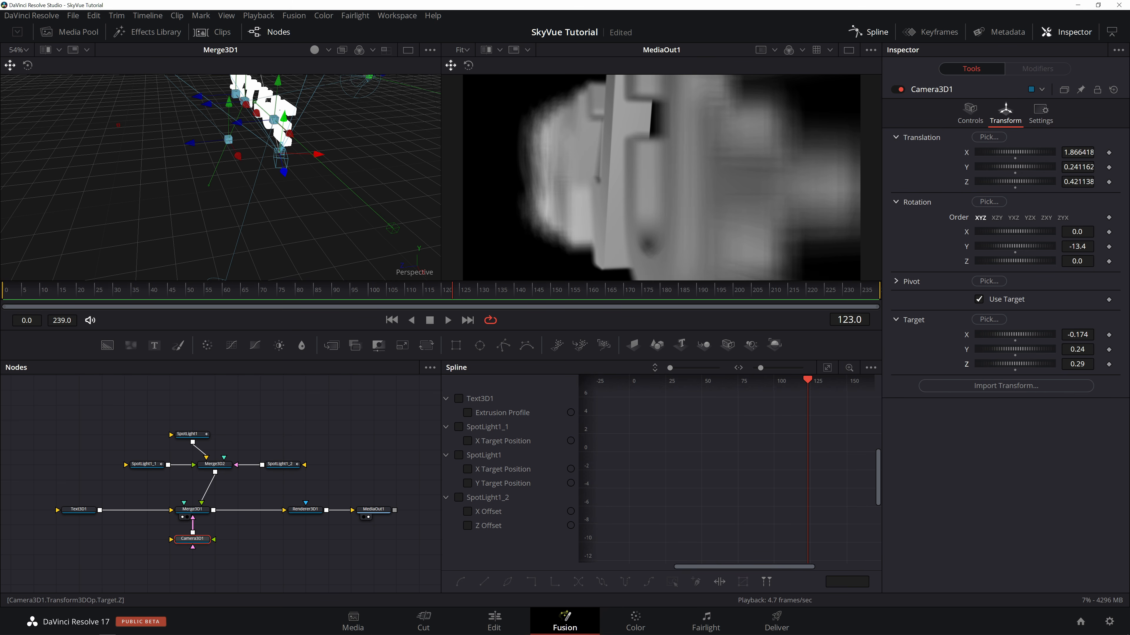
{"action": "left_click_drag", "start_coordinate": [1077, 182], "coordinate": [1043, 152]}
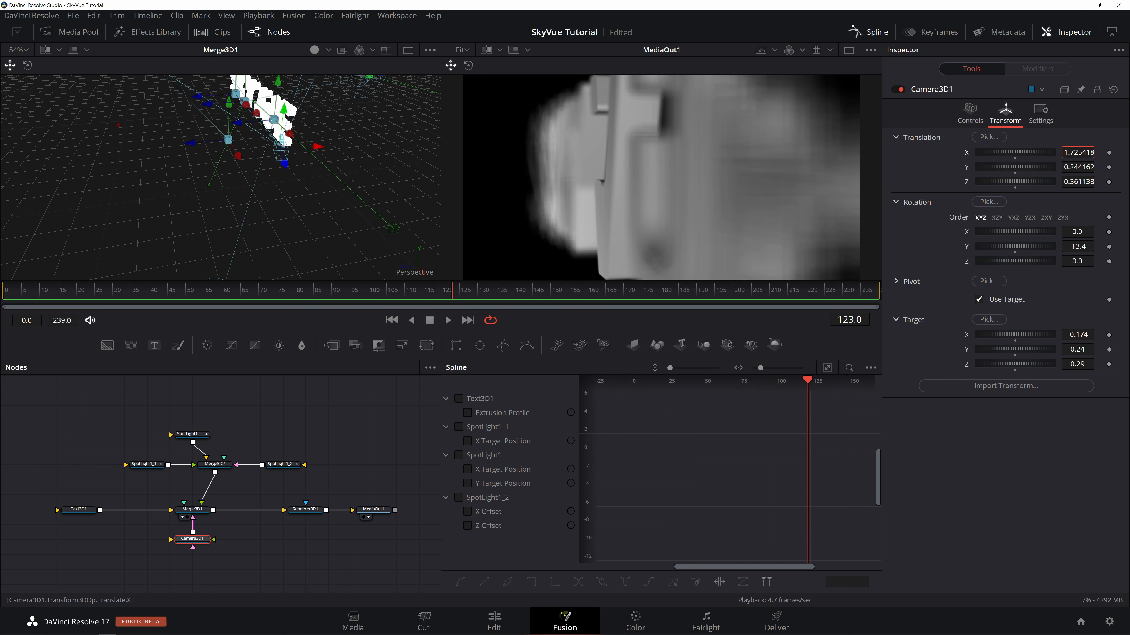
- Keyframe the camera's X translation at frame 0 and set it to about 1.866 at frame 170
{"action": "left_click", "coordinate": [5, 296]}
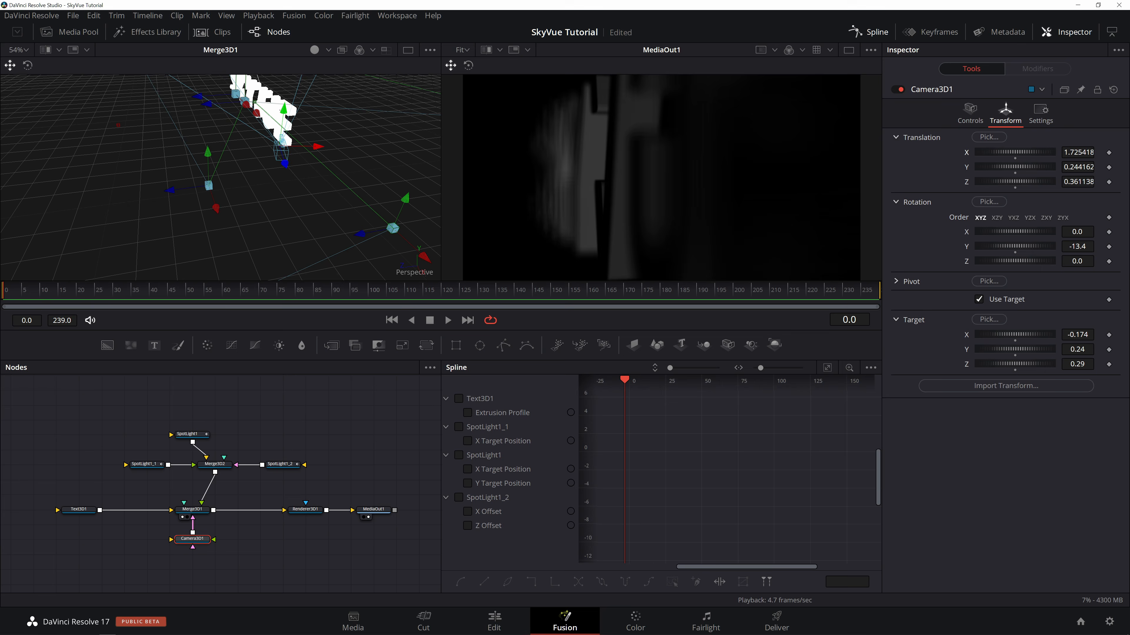
{"action": "left_click", "coordinate": [1109, 152]}
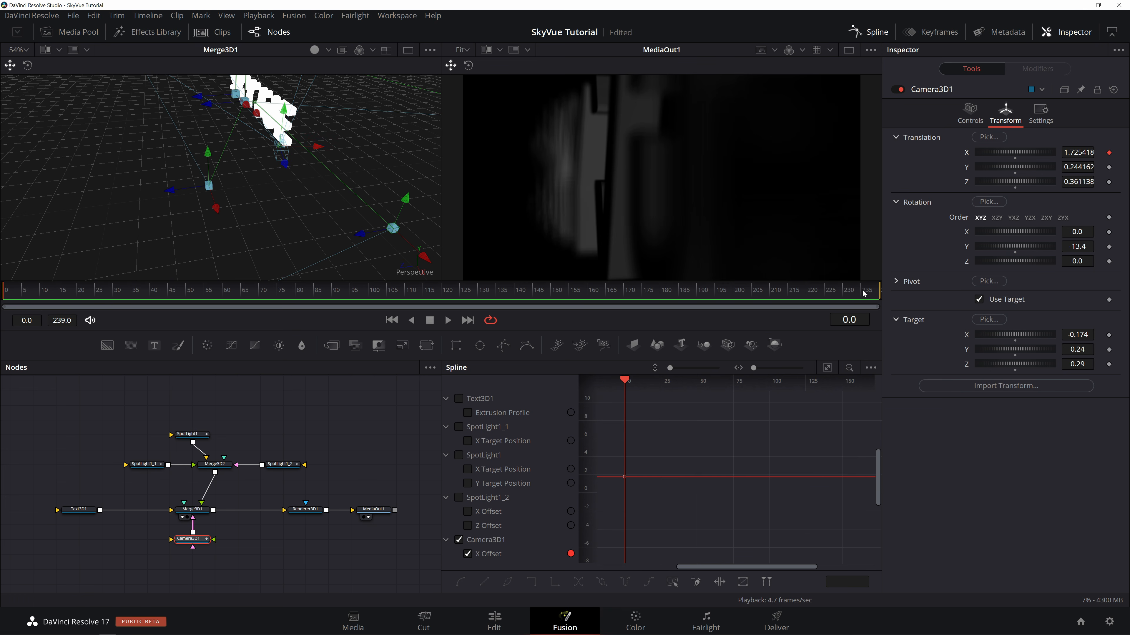
{"action": "left_click", "coordinate": [625, 293]}
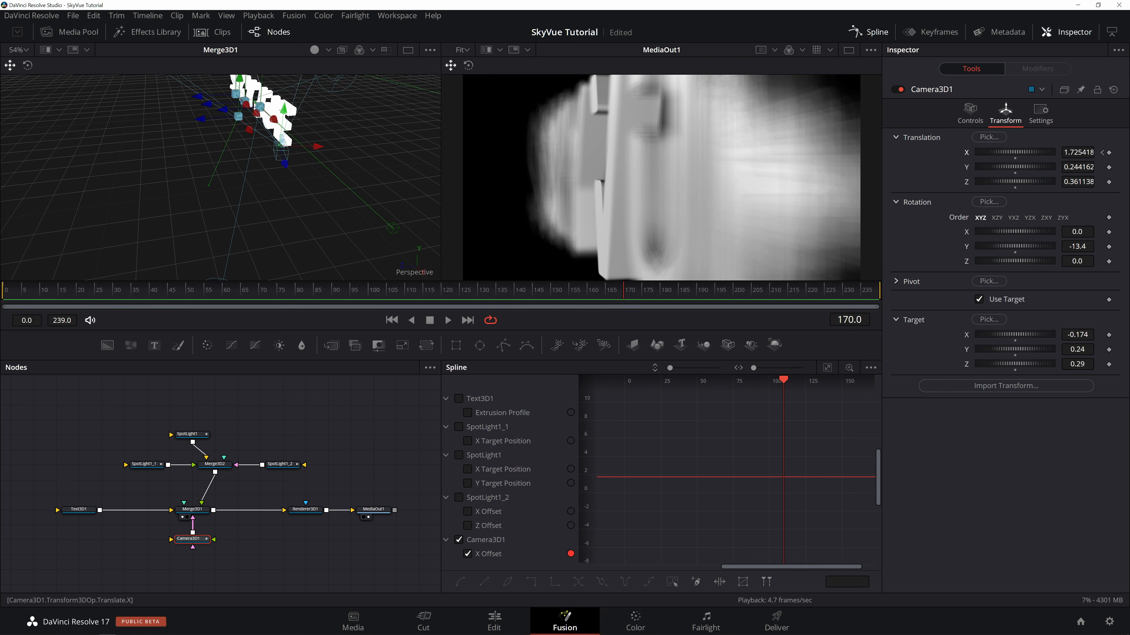
{"action": "left_click_drag", "start_coordinate": [1076, 152], "coordinate": [1128, 152]}
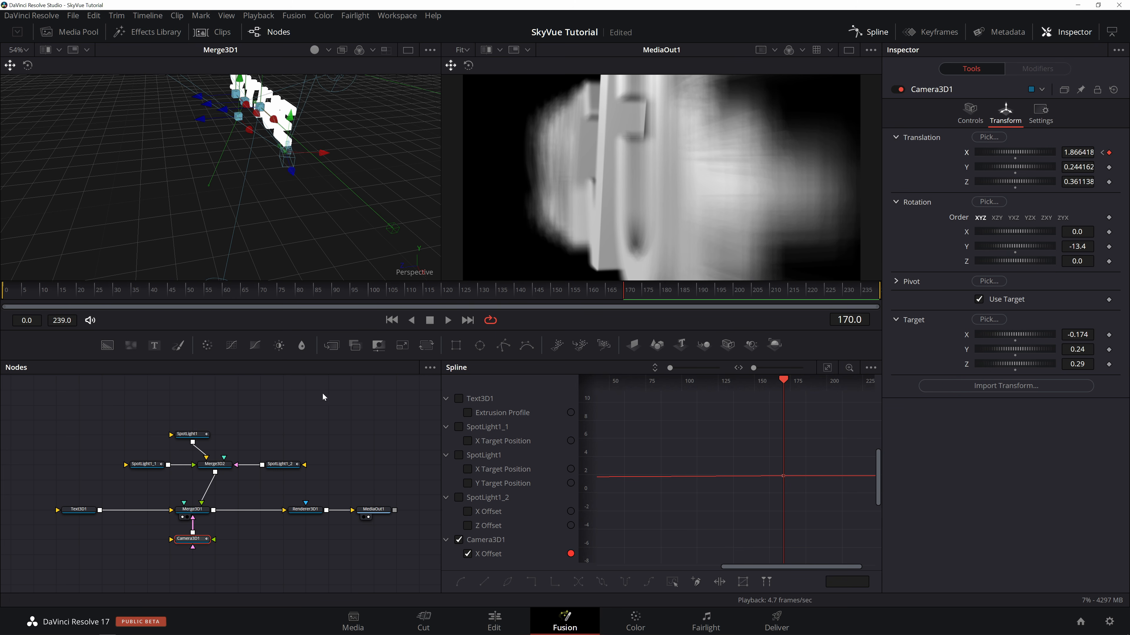
- Scrub from the first frames to about frame 191 to review the camera move and lighting
{"action": "left_click", "coordinate": [7, 293]}
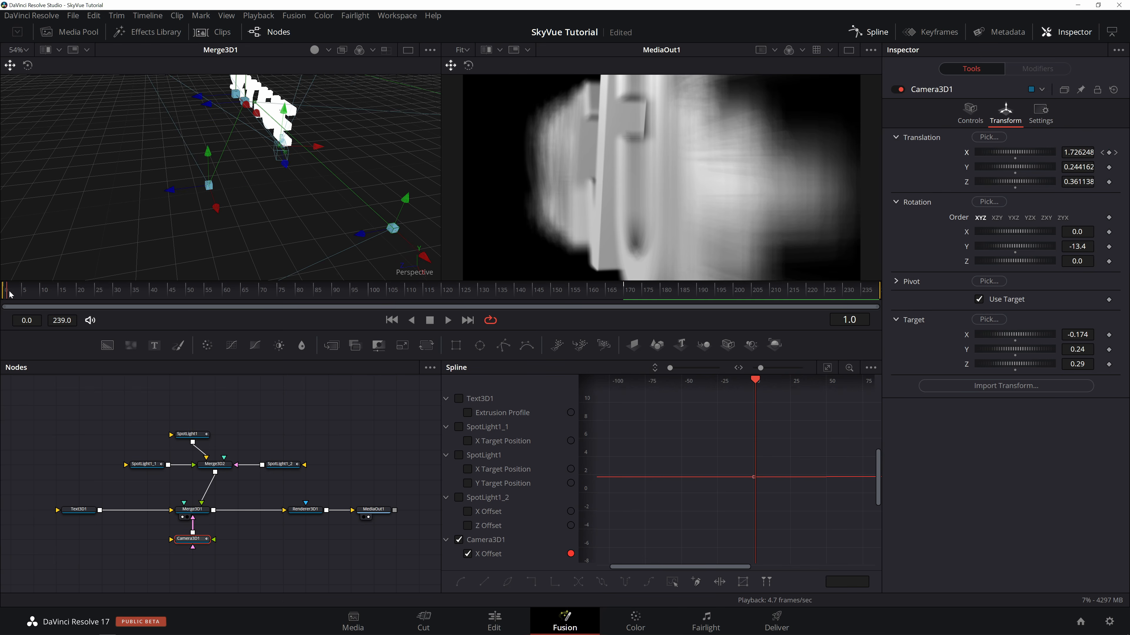
{"action": "left_click", "coordinate": [496, 290]}
{"action": "left_click", "coordinate": [666, 294]}
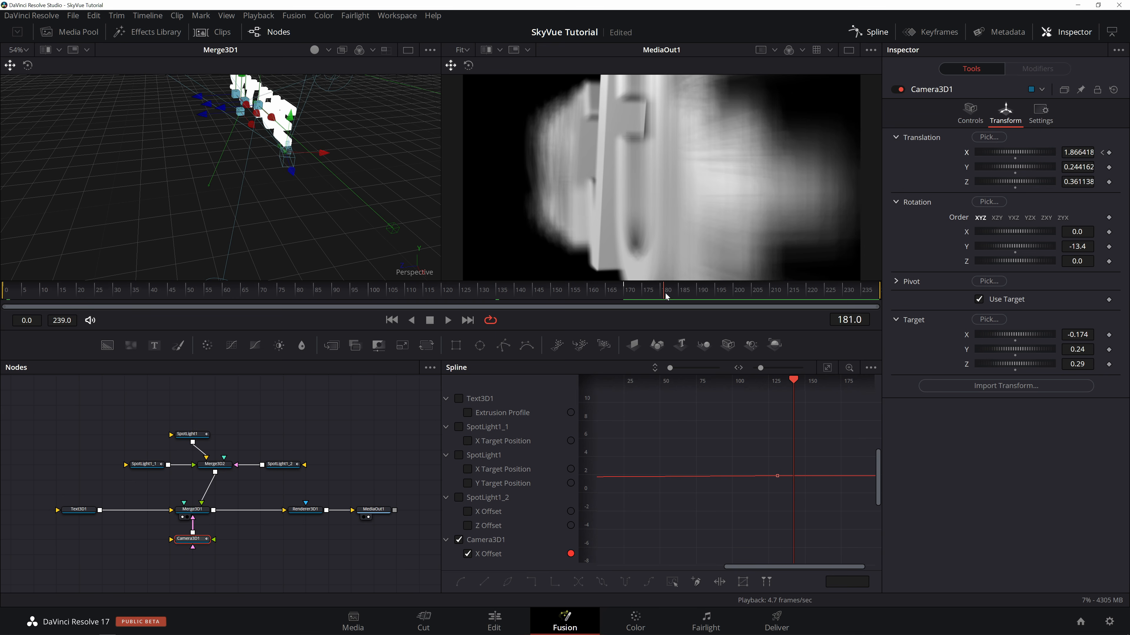
{"action": "left_click", "coordinate": [699, 291]}
- Check SpotLight1's settings and set SpotLight1_1's intensity to 0.55
{"action": "left_click", "coordinate": [190, 434]}
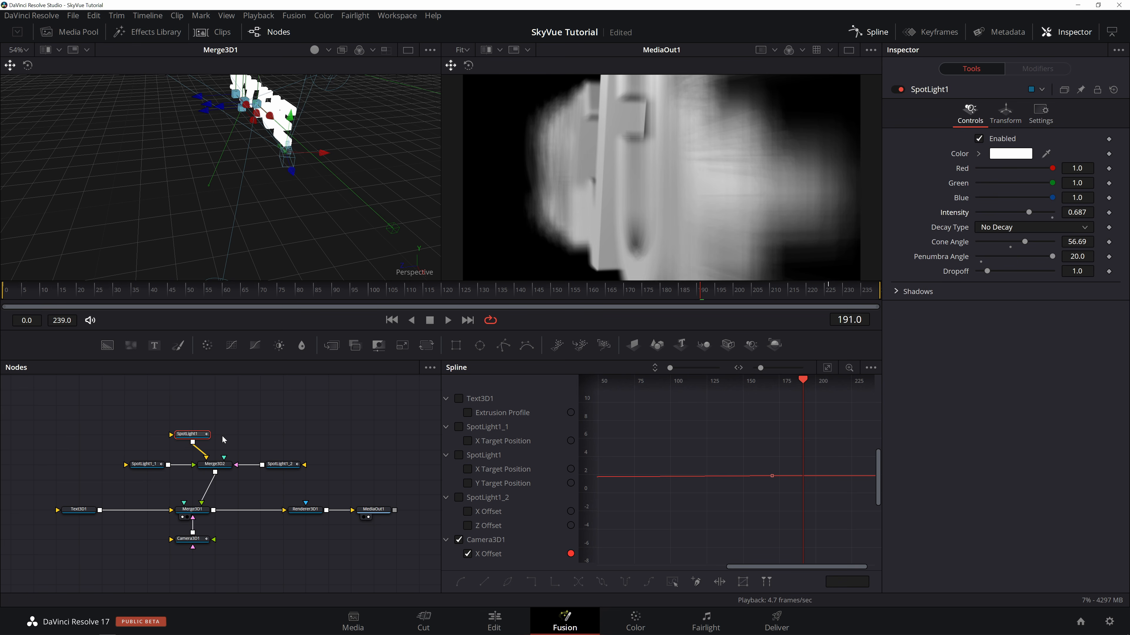
{"action": "left_click", "coordinate": [146, 464]}
{"action": "left_click", "coordinate": [1008, 212]}
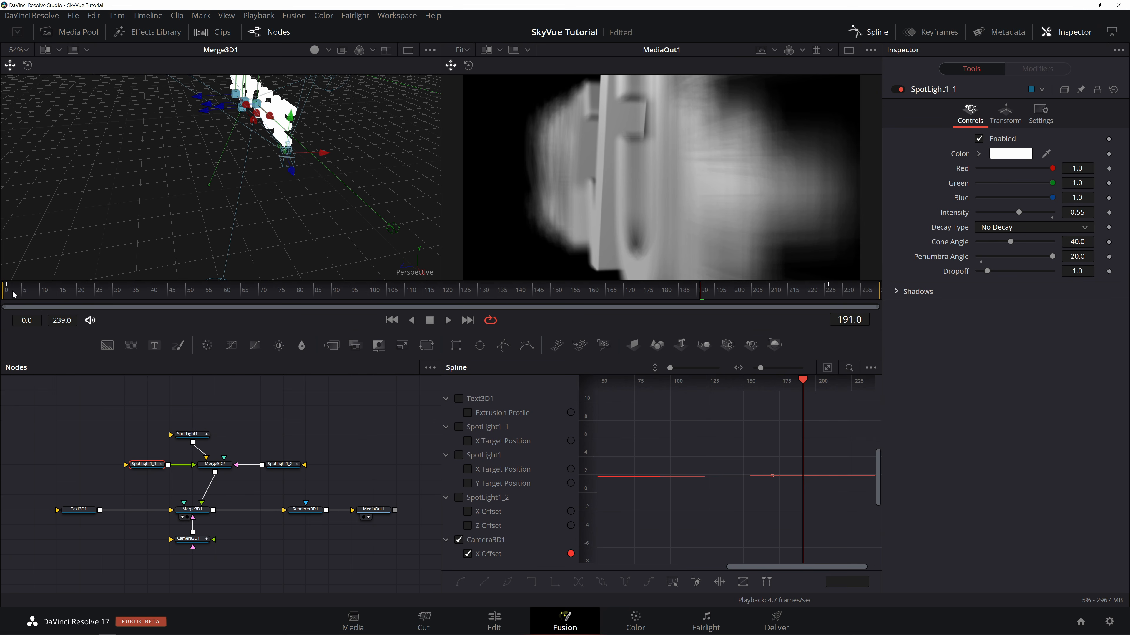
- Show only the MediaOut1 viewer, play the animation from frame 0, and stop at about frame 54
{"action": "left_click", "coordinate": [2, 292]}
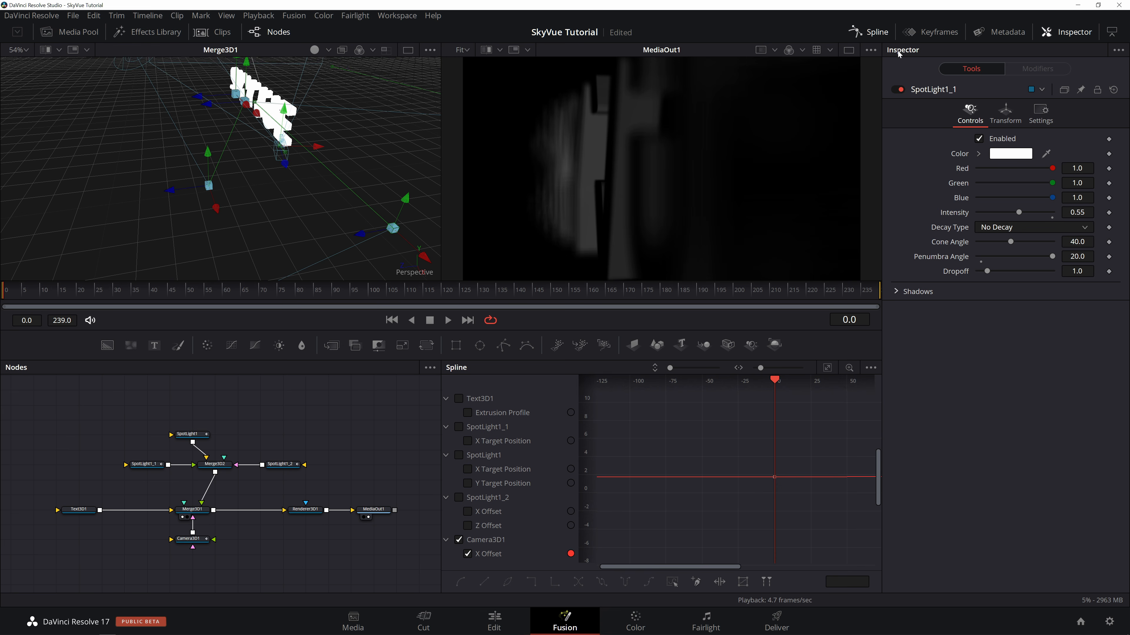
{"action": "left_click", "coordinate": [850, 51]}
{"action": "key", "text": "space"}
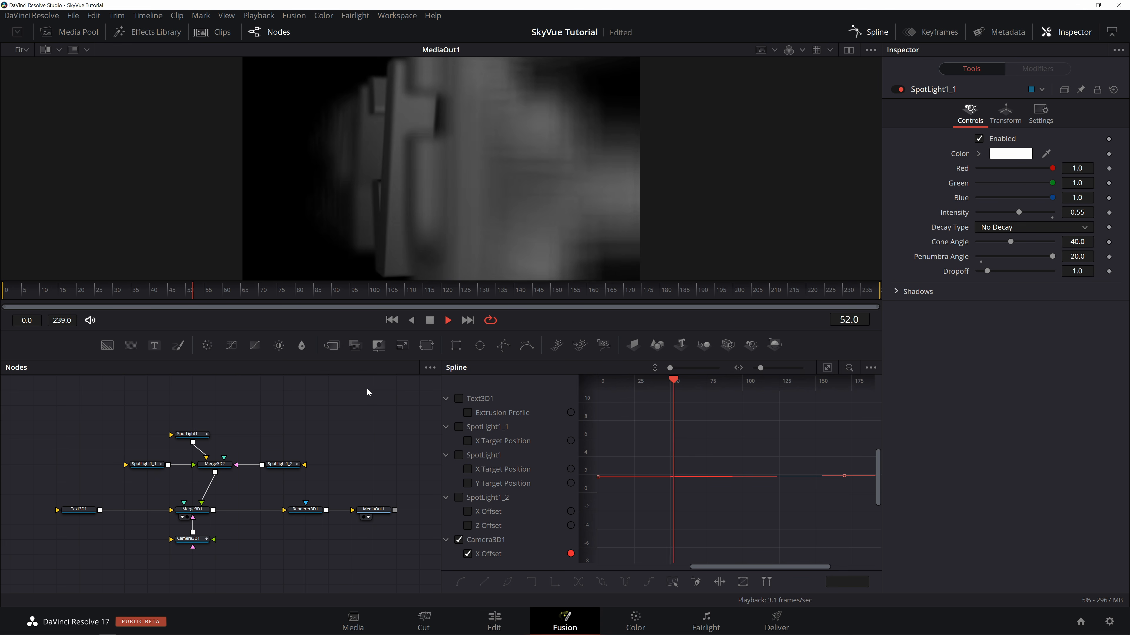
{"action": "key", "text": "space"}
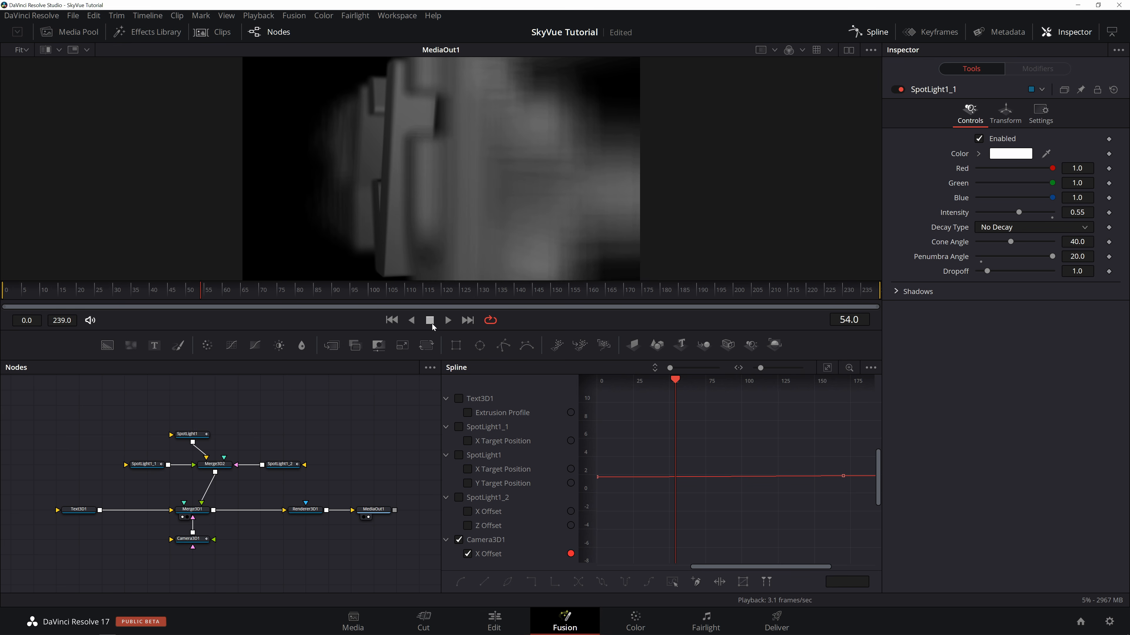
- Set Camera3D1's X translation keyframe at frame 170 to about 2.026 for a longer camera move
{"action": "left_click", "coordinate": [1005, 115]}
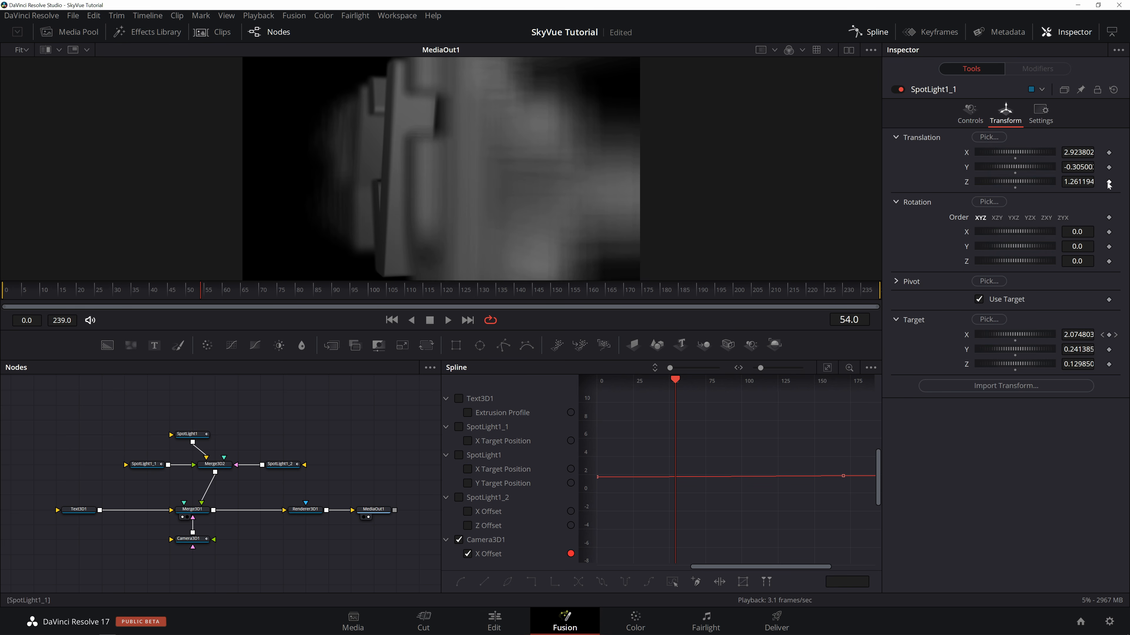
{"action": "left_click", "coordinate": [189, 538]}
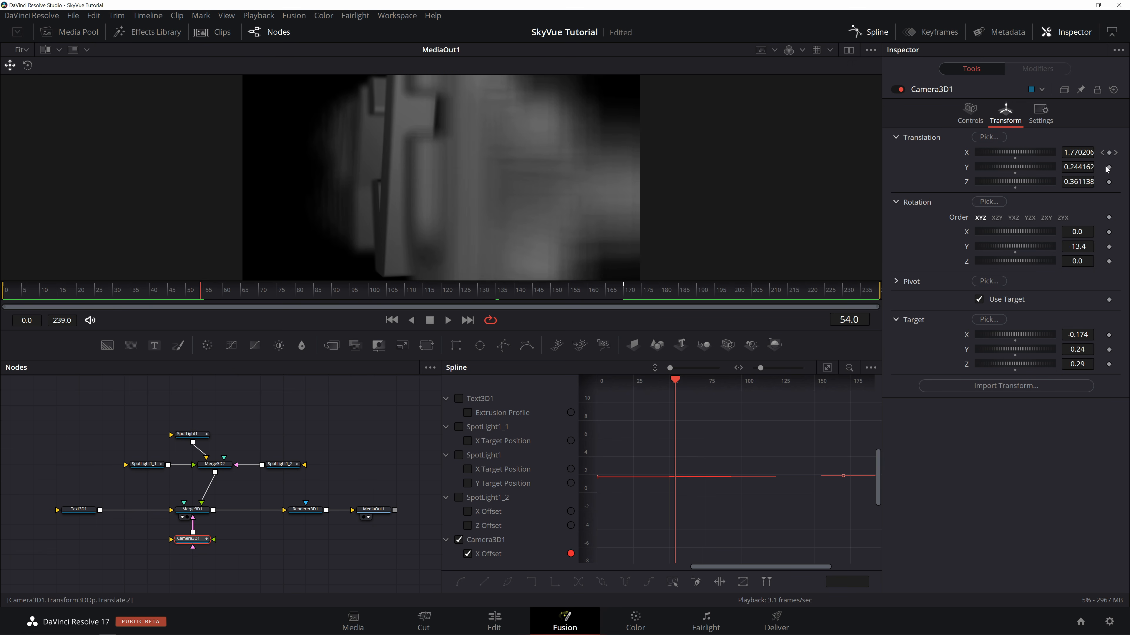
{"action": "left_click", "coordinate": [1116, 153]}
{"action": "left_click", "coordinate": [1102, 152]}
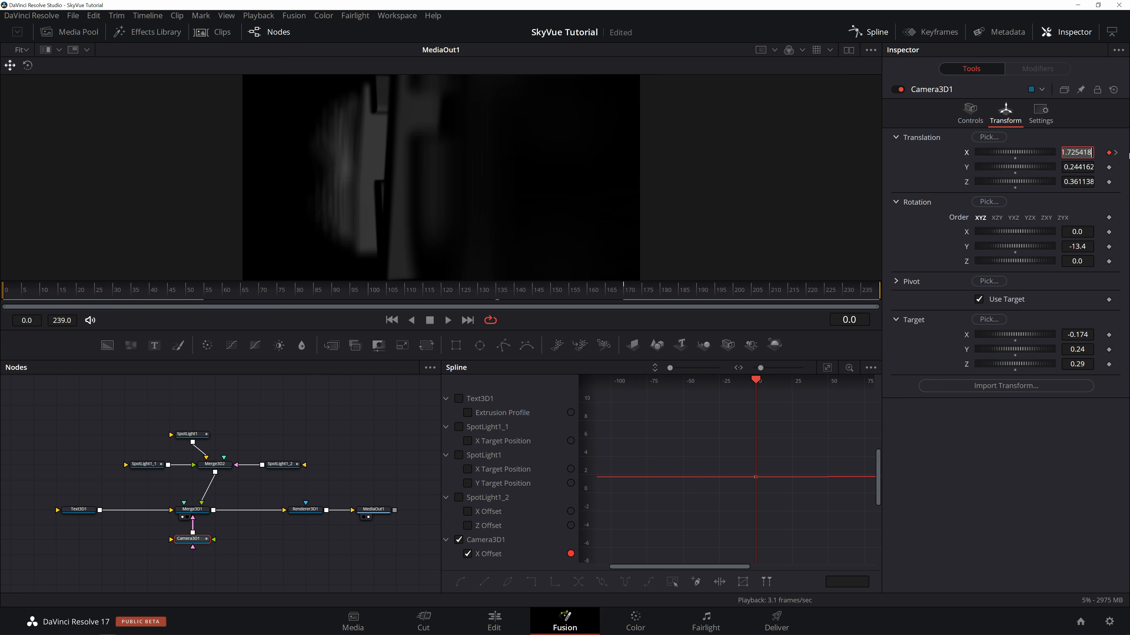
{"action": "left_click", "coordinate": [1115, 153]}
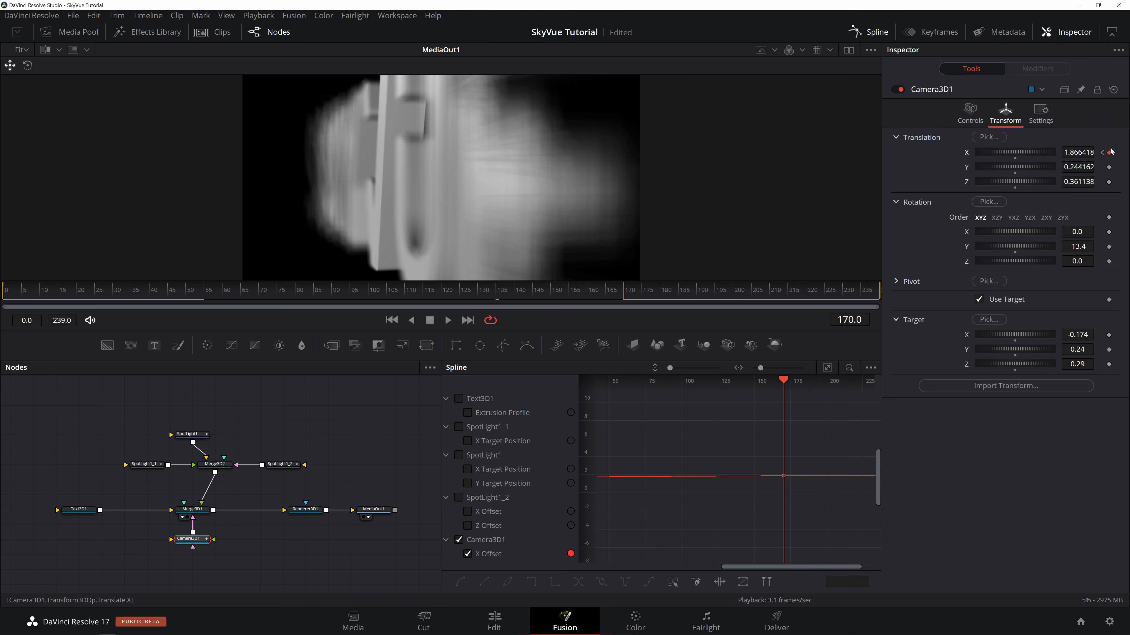
{"action": "left_click_drag", "start_coordinate": [1077, 153], "coordinate": [1129, 153]}
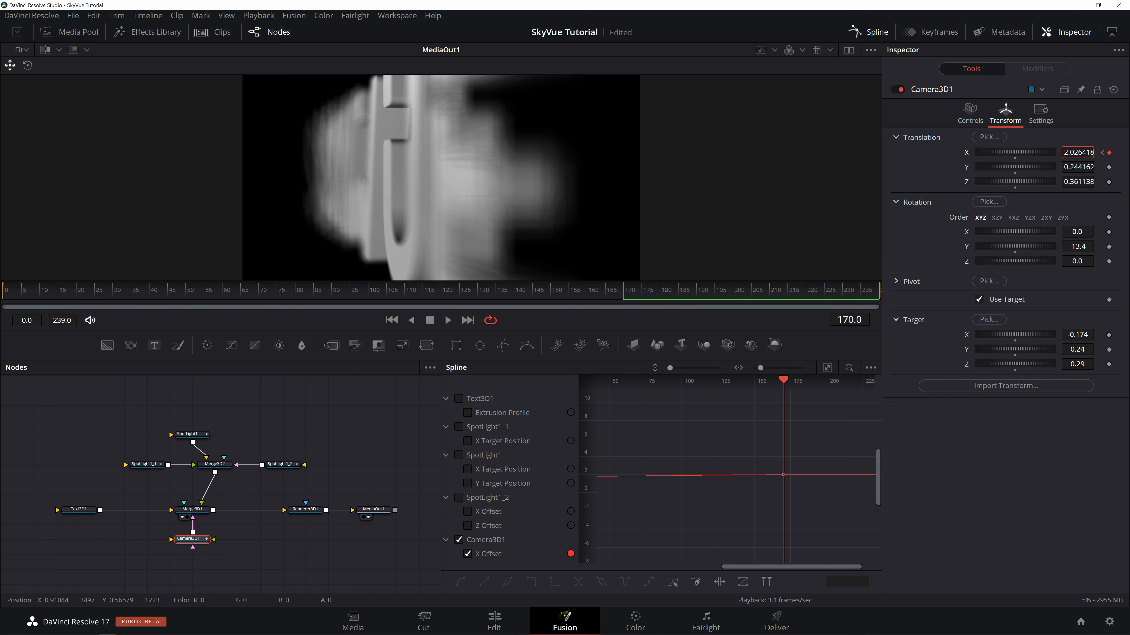
- Return to the camera's first keyframe, play the longer move for review, and stop playback
{"action": "left_click", "coordinate": [1102, 155]}
{"action": "left_click", "coordinate": [345, 405]}
{"action": "key", "text": "space"}
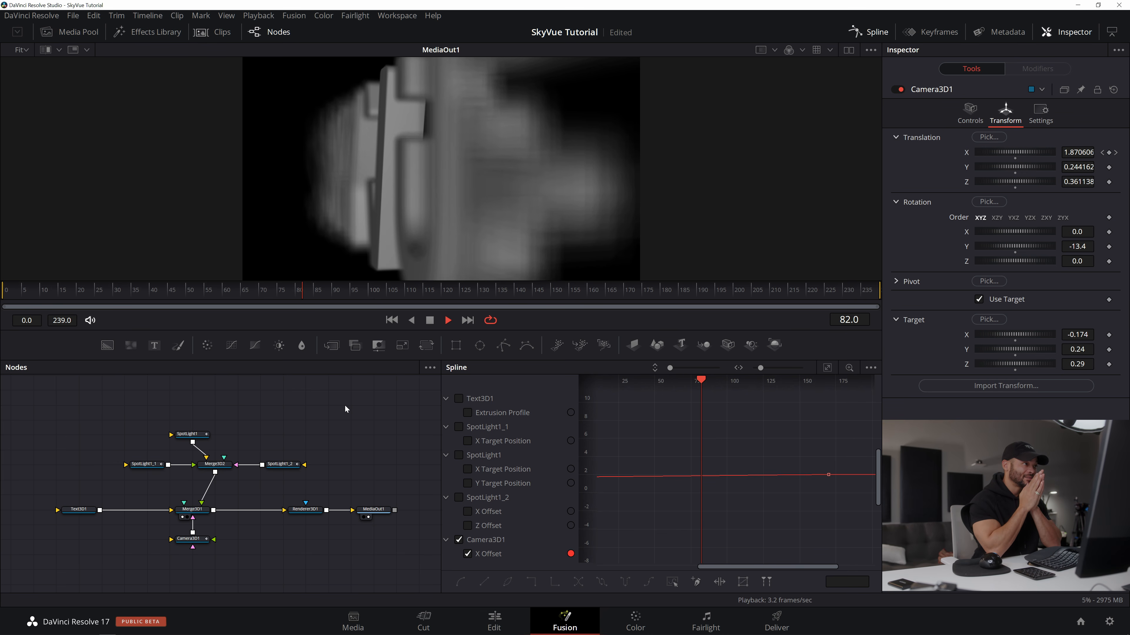
{"action": "left_click", "coordinate": [27, 298]}
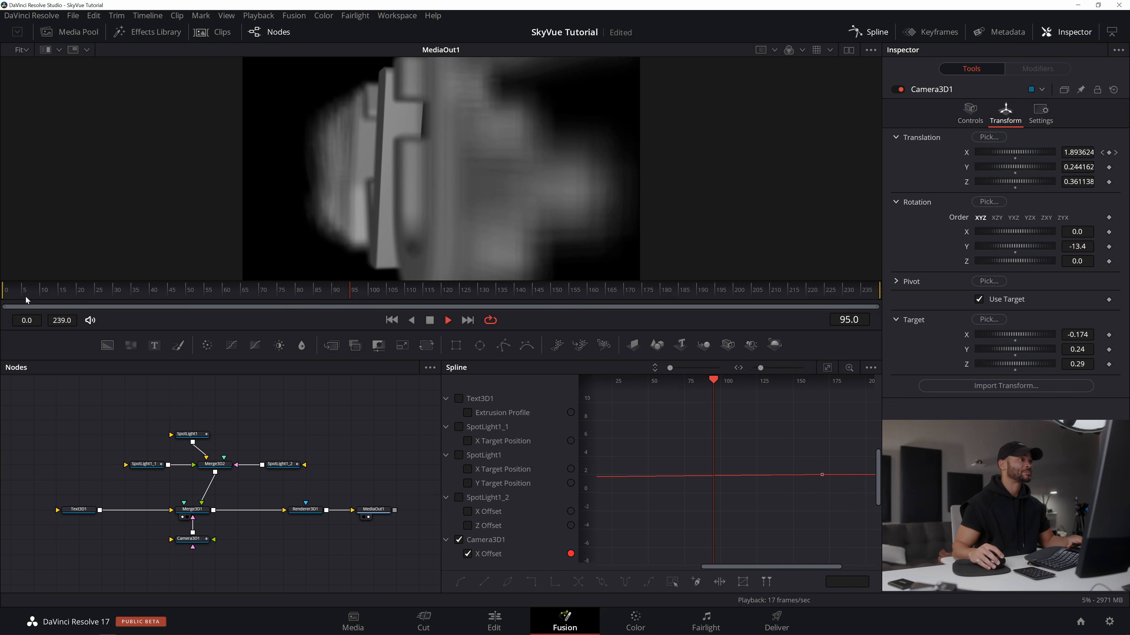
{"action": "key", "text": "space"}
- Set Renderer3D1's accumulation quality to 64 and its amount of DoF blur to 0.04
{"action": "left_click", "coordinate": [311, 511]}
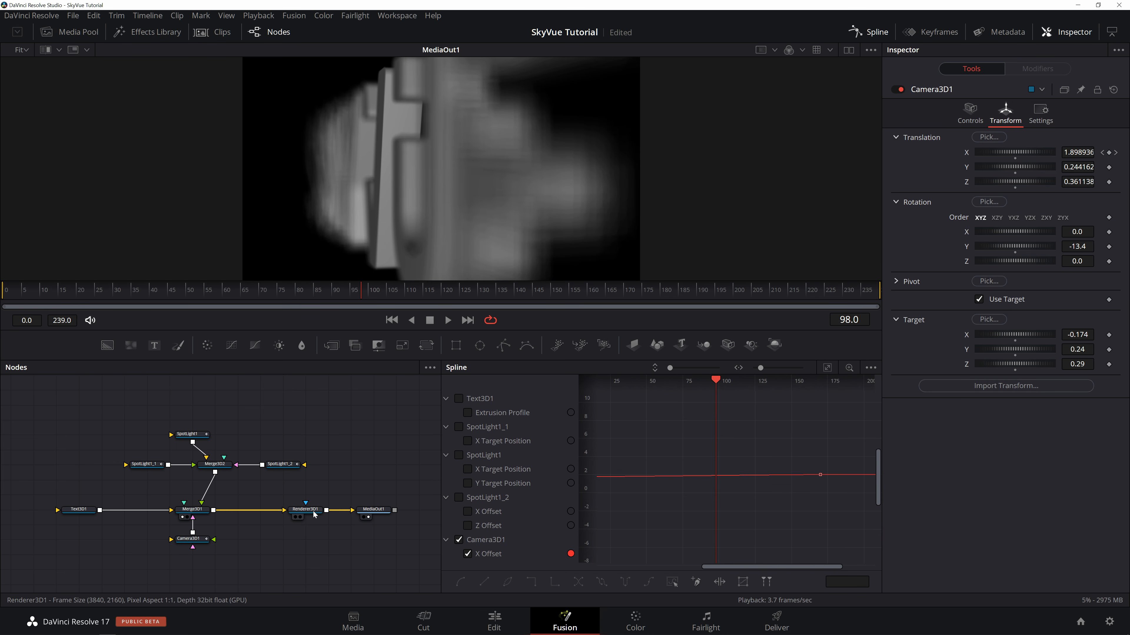
{"action": "left_click", "coordinate": [1077, 326]}
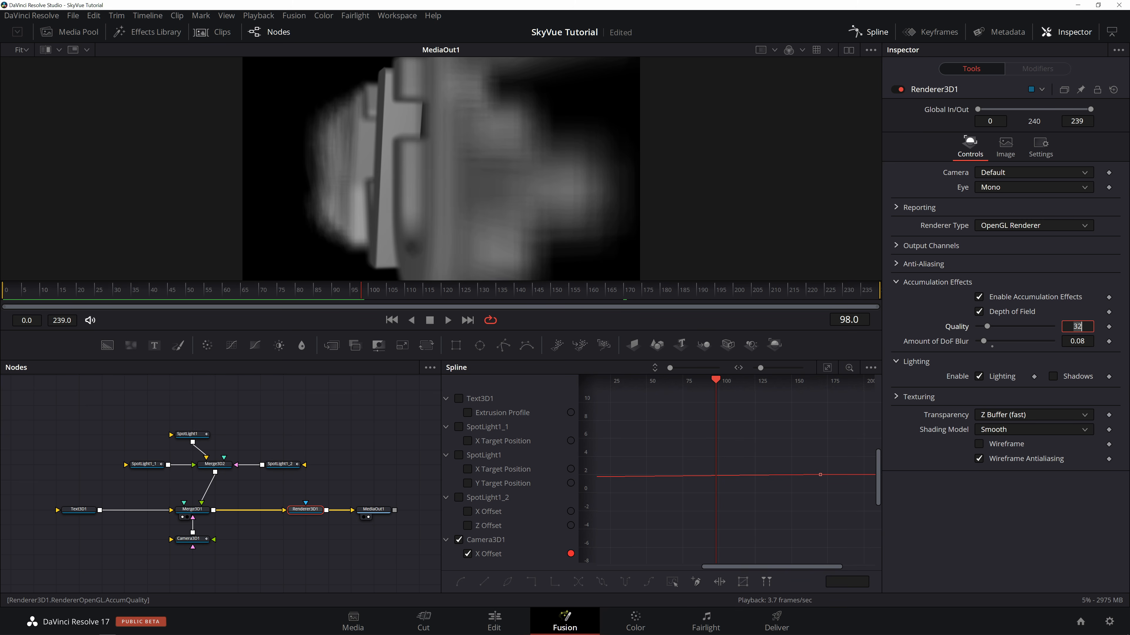
{"action": "type", "text": "64"}
{"action": "key", "text": "Tab"}
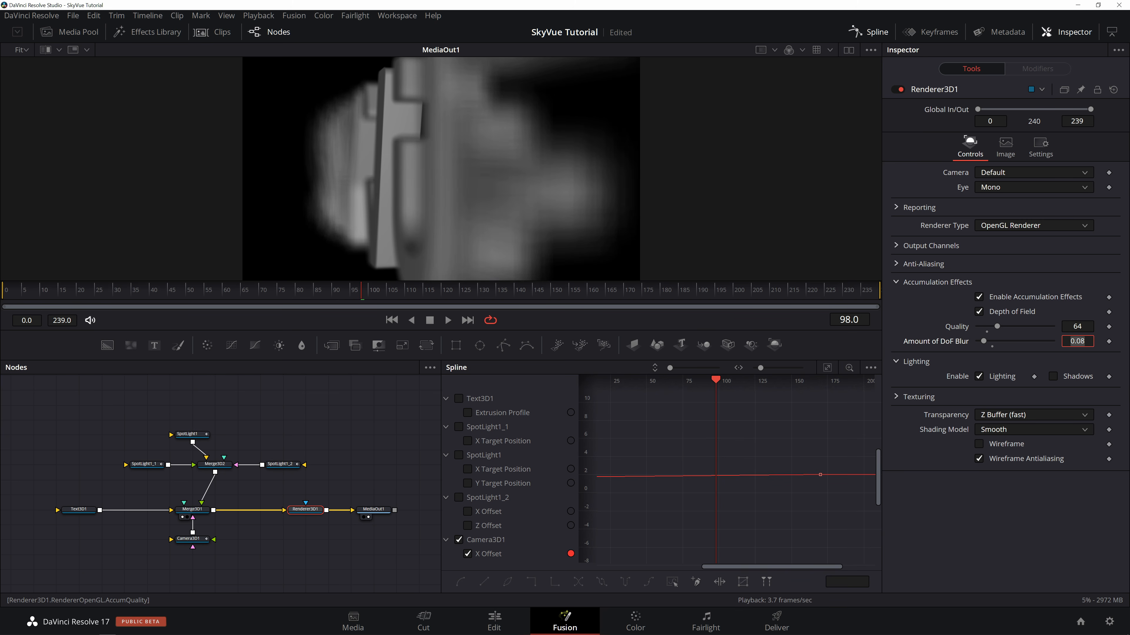
{"action": "left_click", "coordinate": [1085, 342]}
{"action": "type", "text": "6"}
{"action": "key", "text": "Tab"}
{"action": "left_click", "coordinate": [1085, 341]}
{"action": "type", "text": "4"}
{"action": "key", "text": "Tab"}
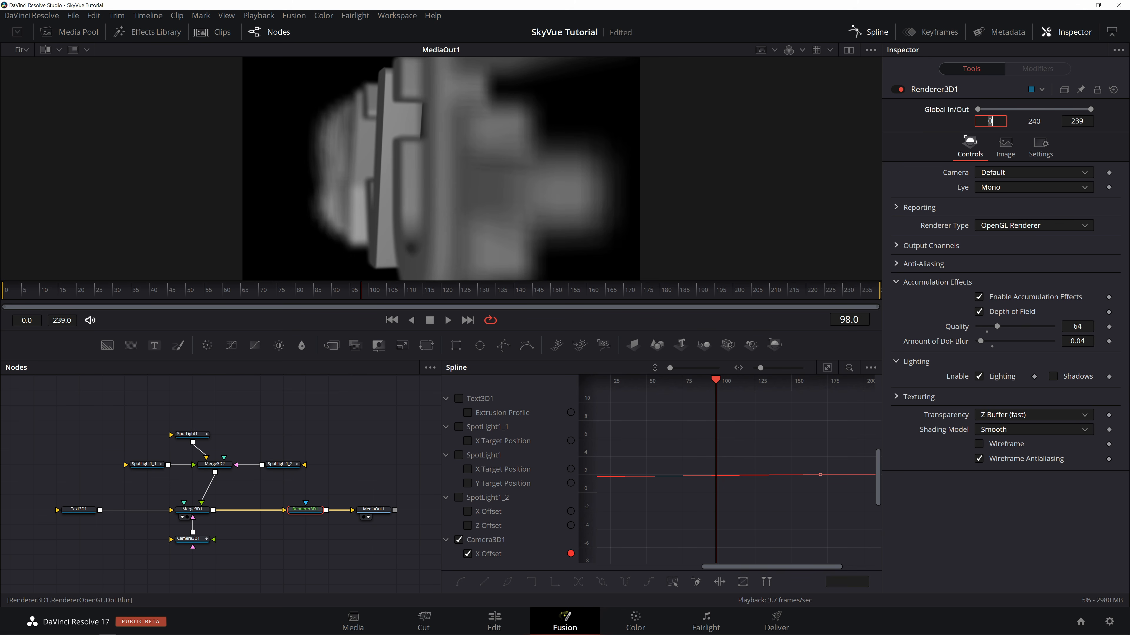
{"action": "left_click", "coordinate": [1085, 342]}
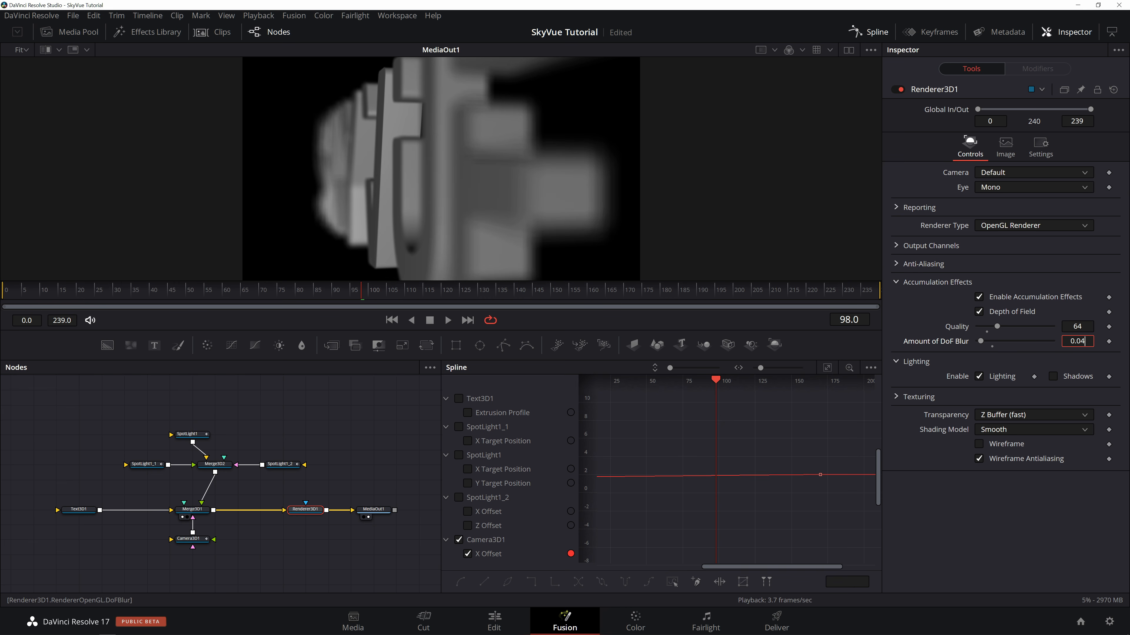
- Play an early part of the animation from about frame 15 to review the reduced blur, and stop at frame 24
{"action": "left_click", "coordinate": [58, 296]}
{"action": "key", "text": "space"}
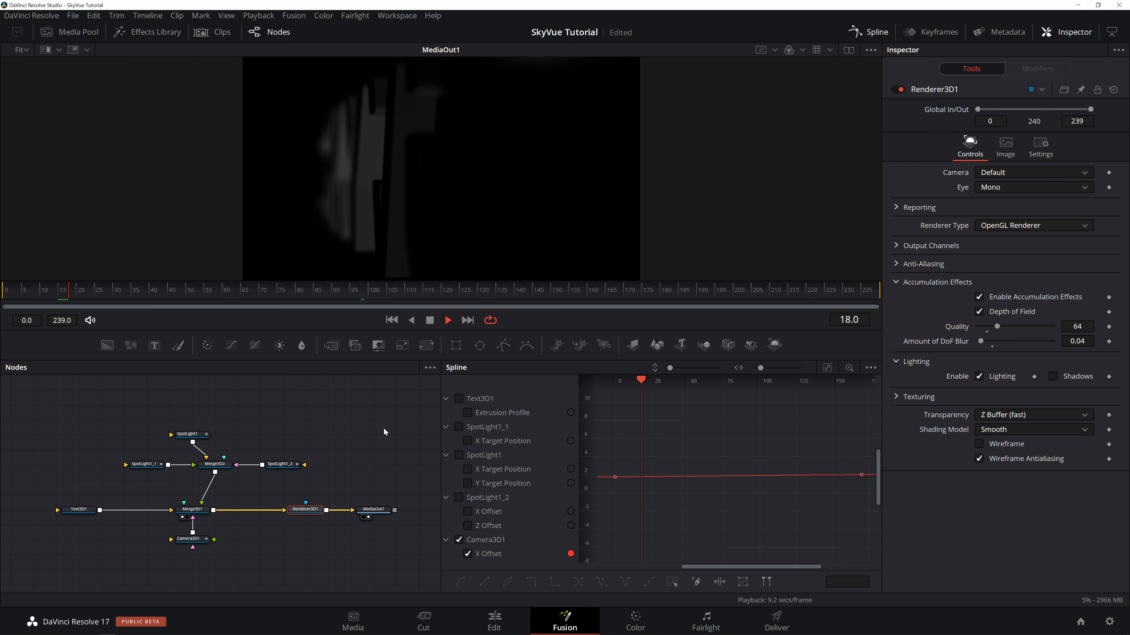
{"action": "key", "text": "space"}
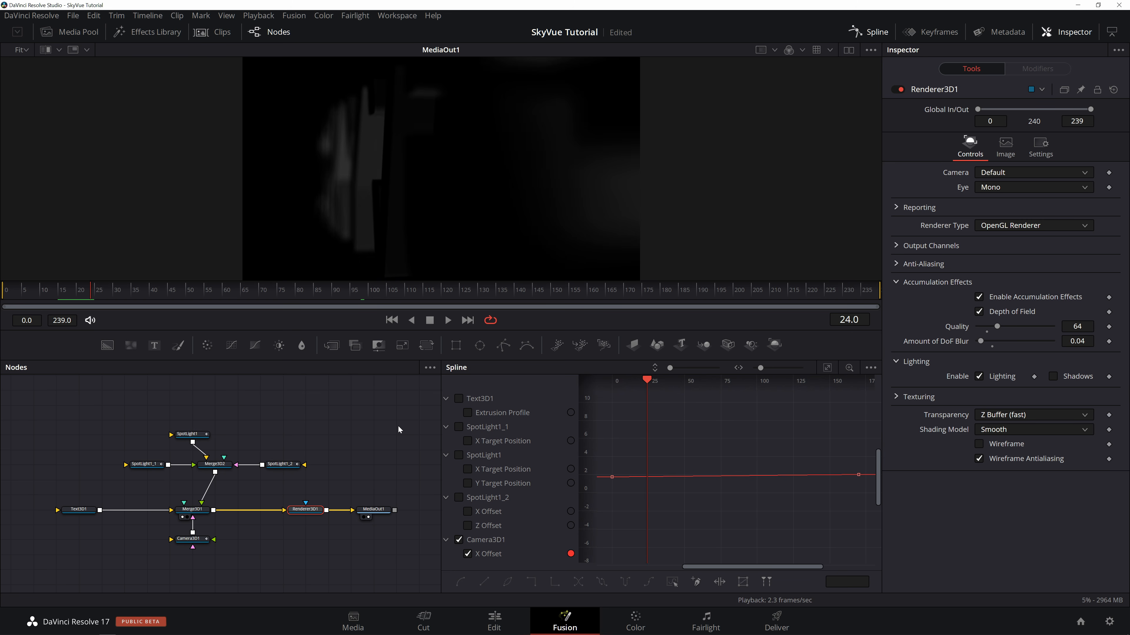
- On the Edit page, place SkyVue Logo copy 1 on a new timeline, shift it later, and put SkyVue Logo copy at the start
{"action": "left_click", "coordinate": [495, 622]}
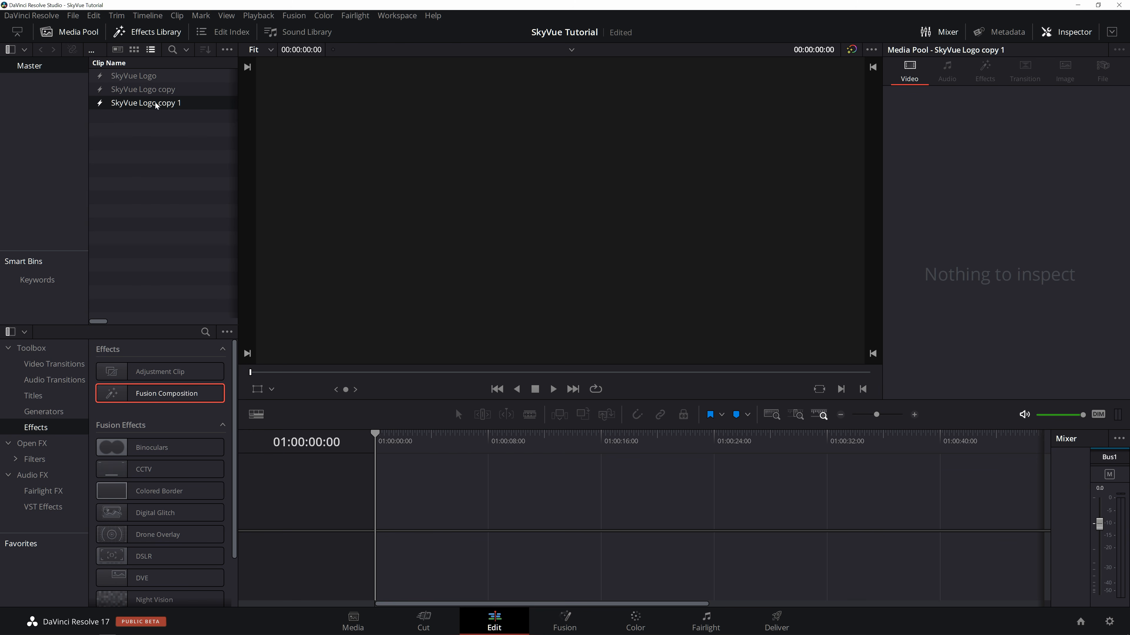
{"action": "left_click_drag", "start_coordinate": [129, 104], "coordinate": [381, 522]}
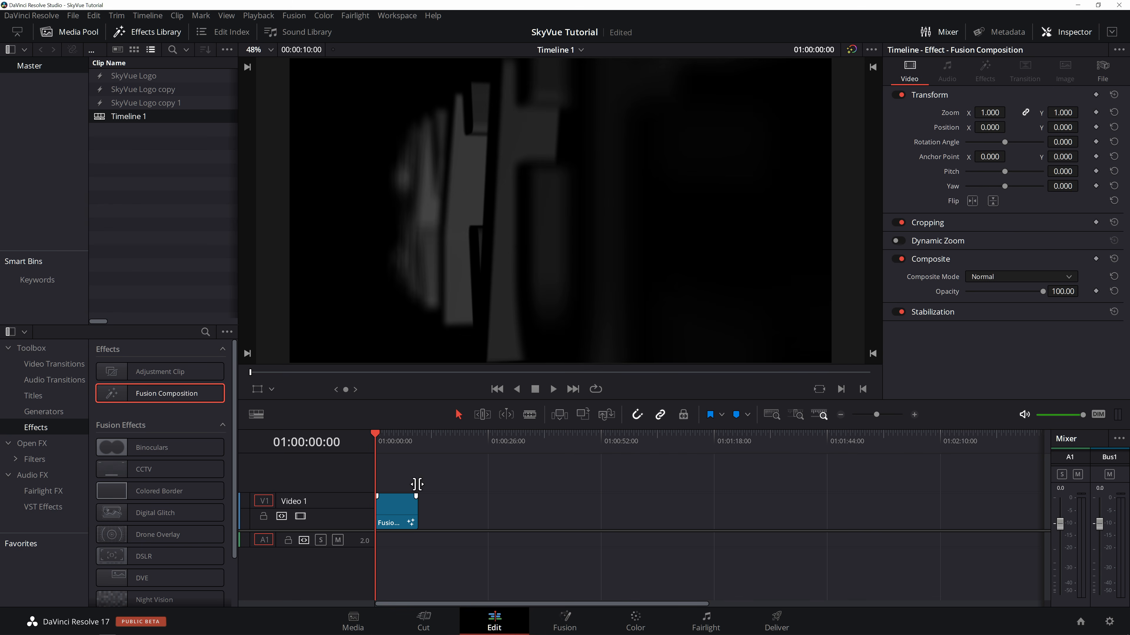
{"action": "left_click_drag", "start_coordinate": [396, 511], "coordinate": [500, 514]}
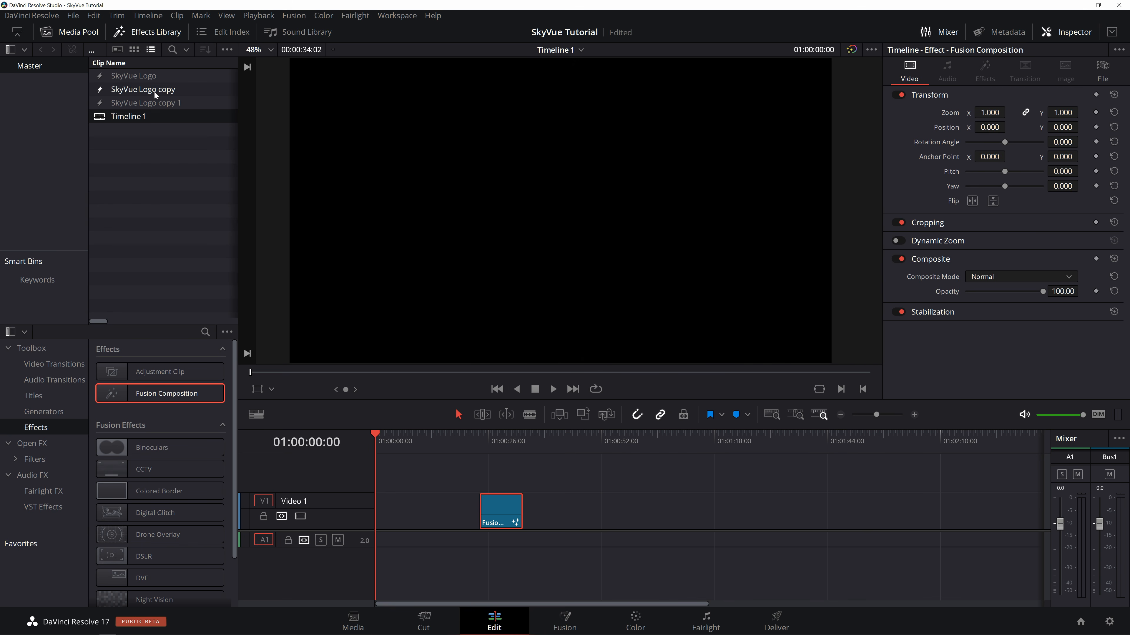
{"action": "left_click_drag", "start_coordinate": [154, 92], "coordinate": [380, 514]}
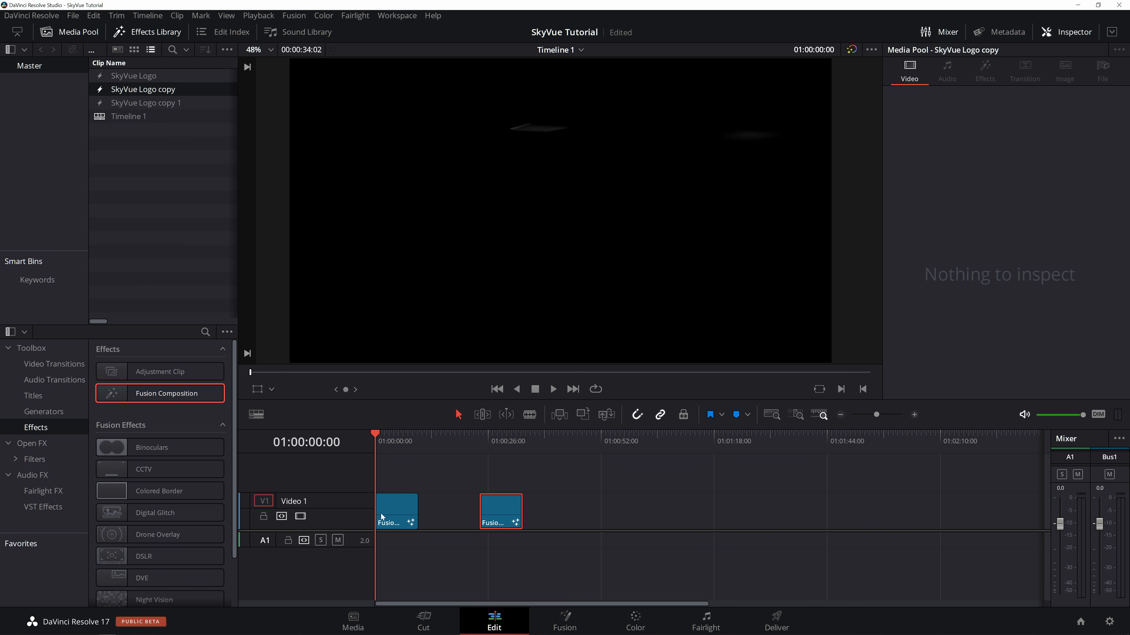
- Play the opening of the first timeline clip to about 01:00:00:23 and add a short fade-in to its start
{"action": "key", "text": "space"}
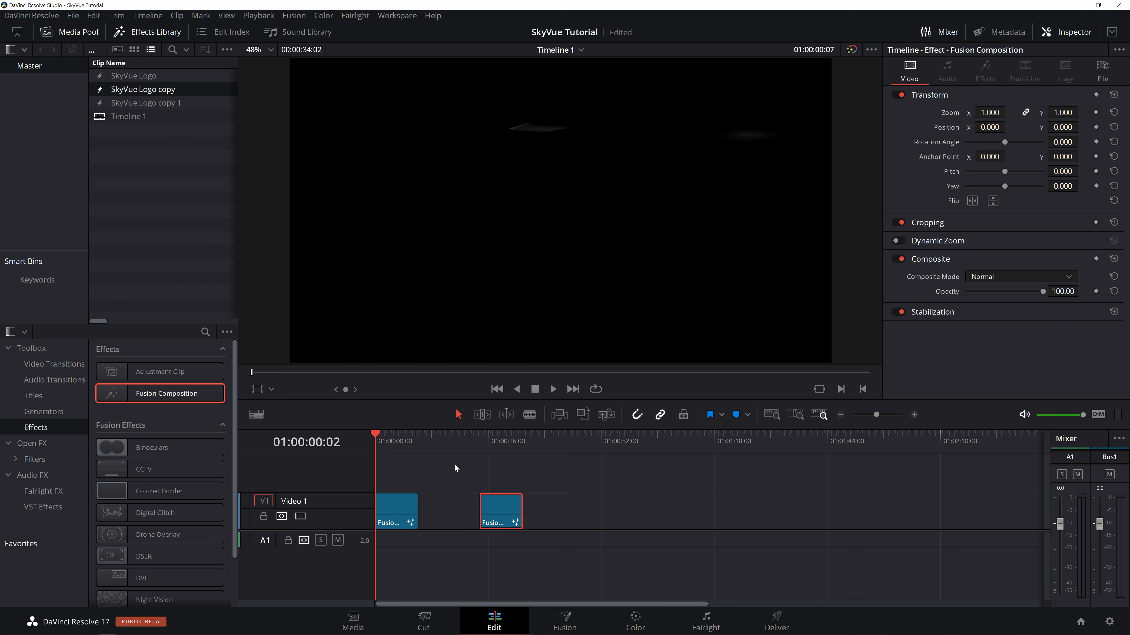
{"action": "key", "text": "j"}
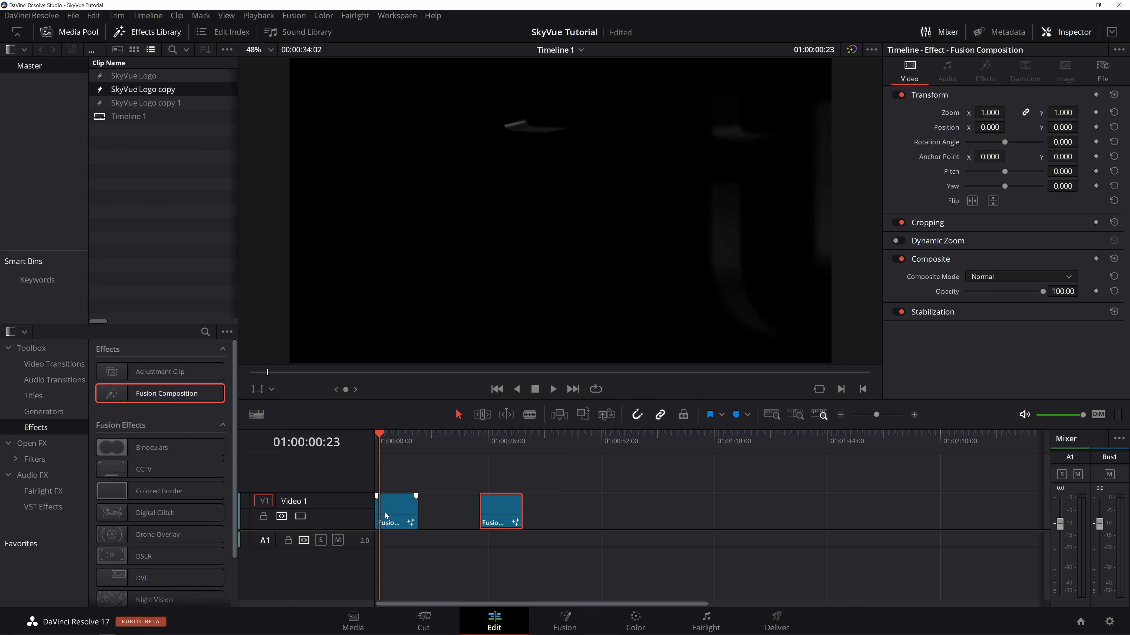
{"action": "mouse_move", "coordinate": [380, 510]}
{"action": "left_mouse_down"}
{"action": "mouse_move", "coordinate": [362, 518]}
{"action": "mouse_move", "coordinate": [385, 497]}
{"action": "left_mouse_up"}
- Step through the first clip's faded opening frame by frame, and play it to past the four-second mark for review
{"action": "key", "text": "Left"}
{"action": "key", "text": "Left"}
{"action": "key", "text": "Left"}
{"action": "key", "text": "Left"}
{"action": "key", "text": "Left"}
{"action": "key", "text": "Left"}
{"action": "key", "text": "Left"}
{"action": "key", "text": "Left"}
{"action": "key", "text": "Left"}
{"action": "key", "text": "Left"}
{"action": "key", "text": "Left"}
{"action": "key", "text": "Left"}
{"action": "key", "text": "Left"}
{"action": "key", "text": "Left"}
{"action": "key", "text": "Left"}
{"action": "key", "text": "Left"}
{"action": "key", "text": "Left"}
{"action": "key", "text": "Left"}
{"action": "key", "text": "Left"}
{"action": "key", "text": "Left"}
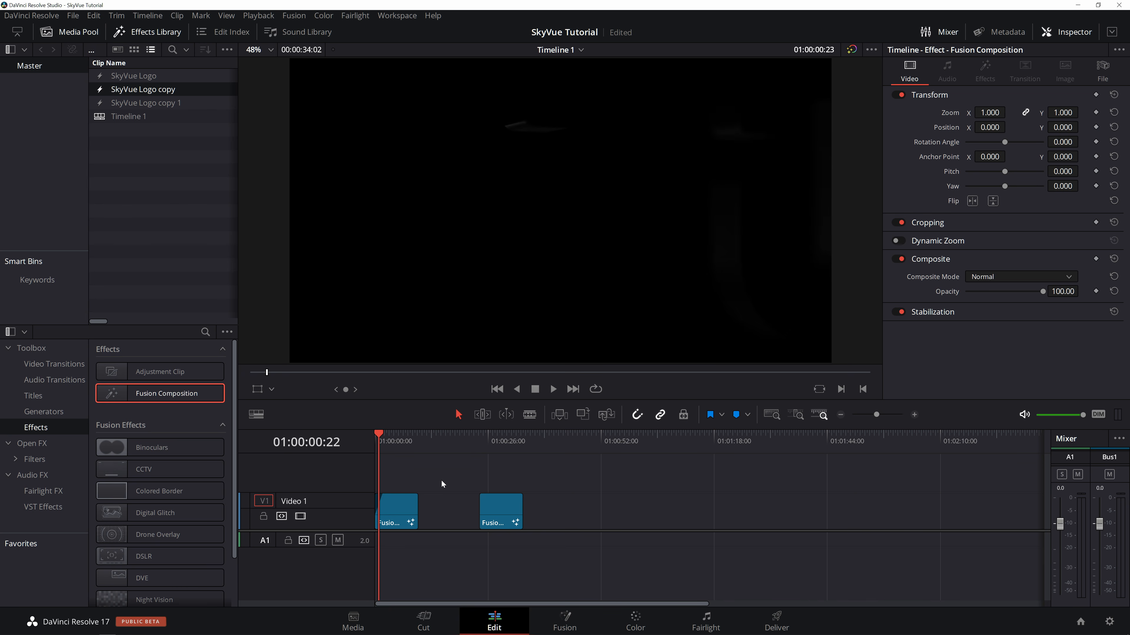
{"action": "key", "text": "Right"}
{"action": "key", "text": "space"}
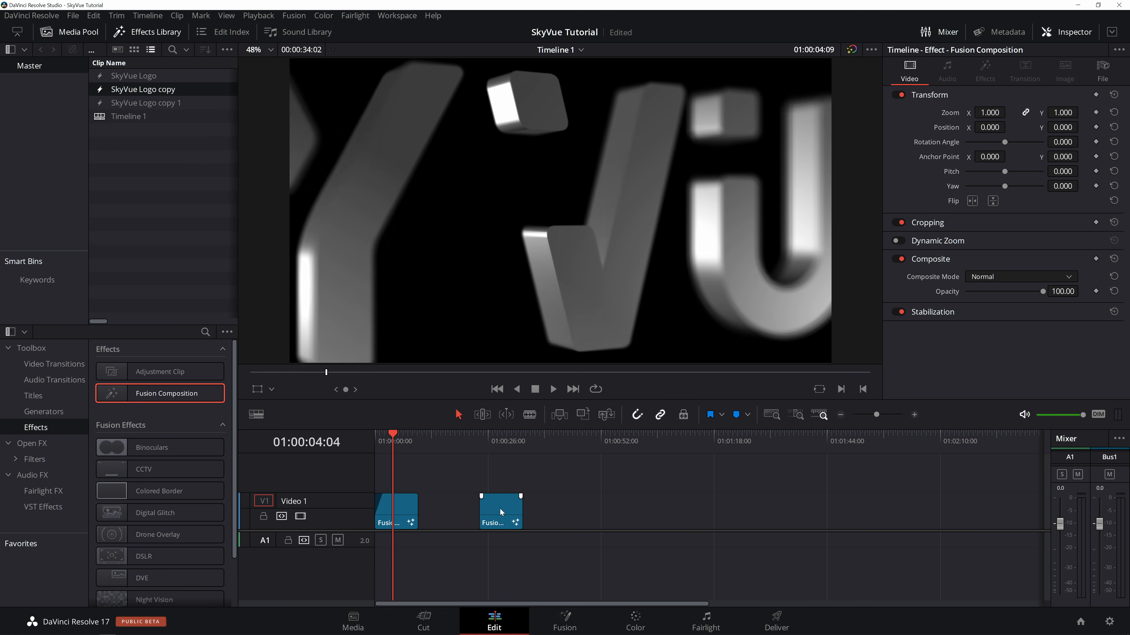
- Move the SkyVue Logo copy 1 clip to start at about 01:00:05:06, cutting into the first clip, and add SkyVue Logo after it
{"action": "left_click_drag", "start_coordinate": [499, 511], "coordinate": [414, 507]}
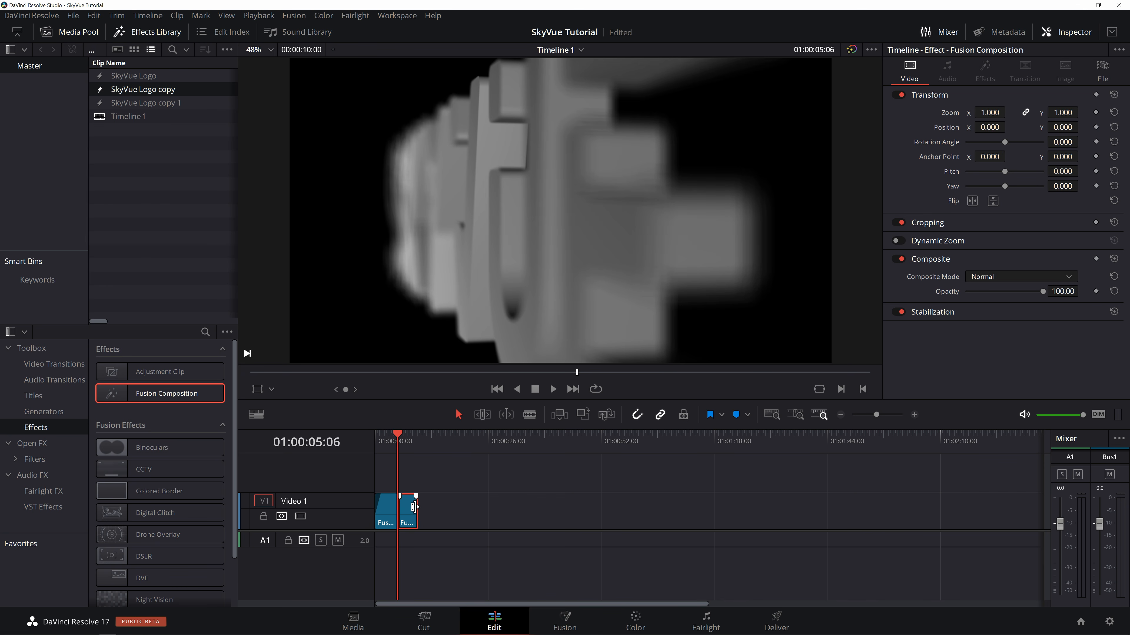
{"action": "left_click_drag", "start_coordinate": [133, 75], "coordinate": [430, 514]}
- Move the playhead back near the start of the timeline and play the assembled logo shots in full screen
{"action": "left_click", "coordinate": [454, 441]}
{"action": "left_click", "coordinate": [395, 440]}
{"action": "left_click", "coordinate": [385, 440]}
{"action": "key", "text": "space"}
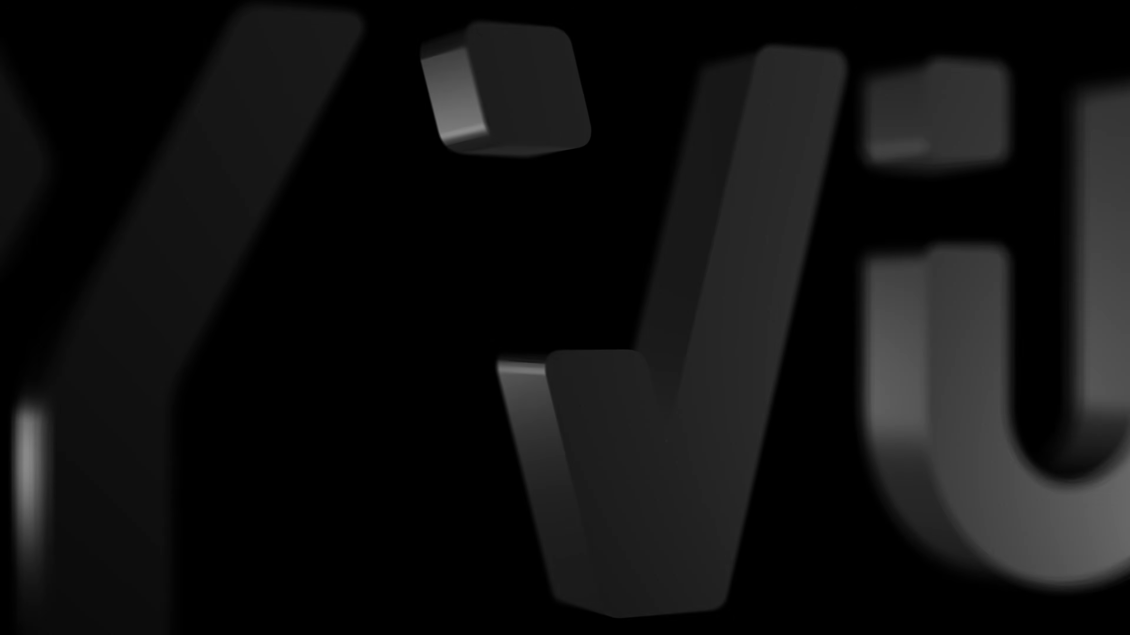